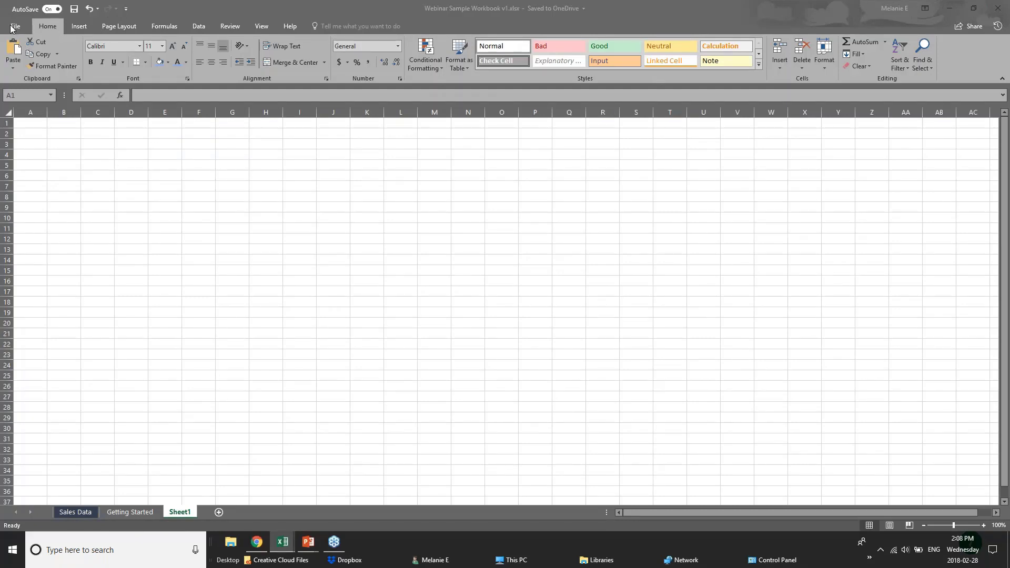
left_click(127, 9)
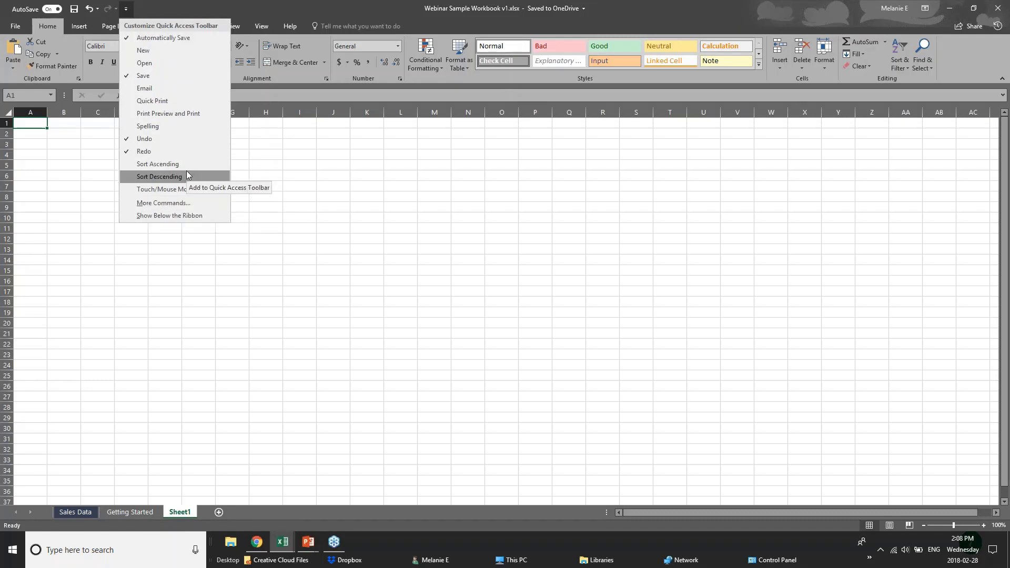
left_click(206, 9)
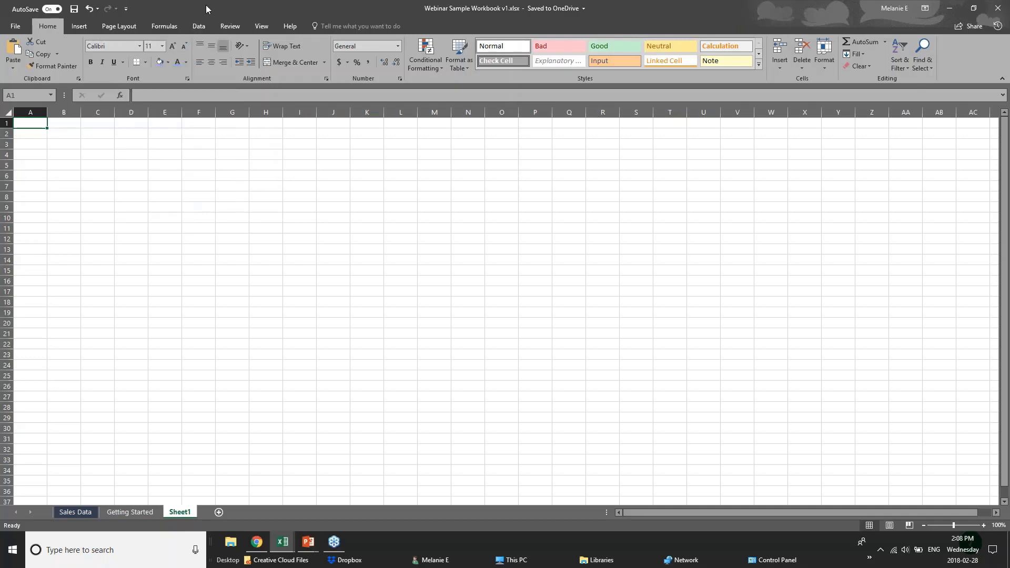
left_click(16, 30)
left_click(27, 27)
left_click(24, 25)
left_click(23, 26)
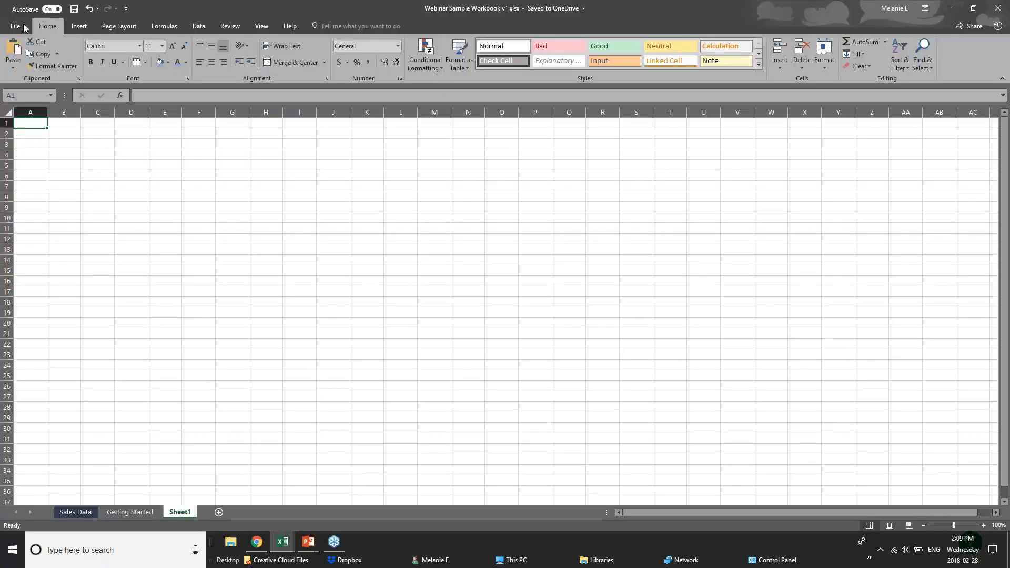
left_click(75, 25)
left_click(123, 26)
left_click(171, 27)
left_click(188, 27)
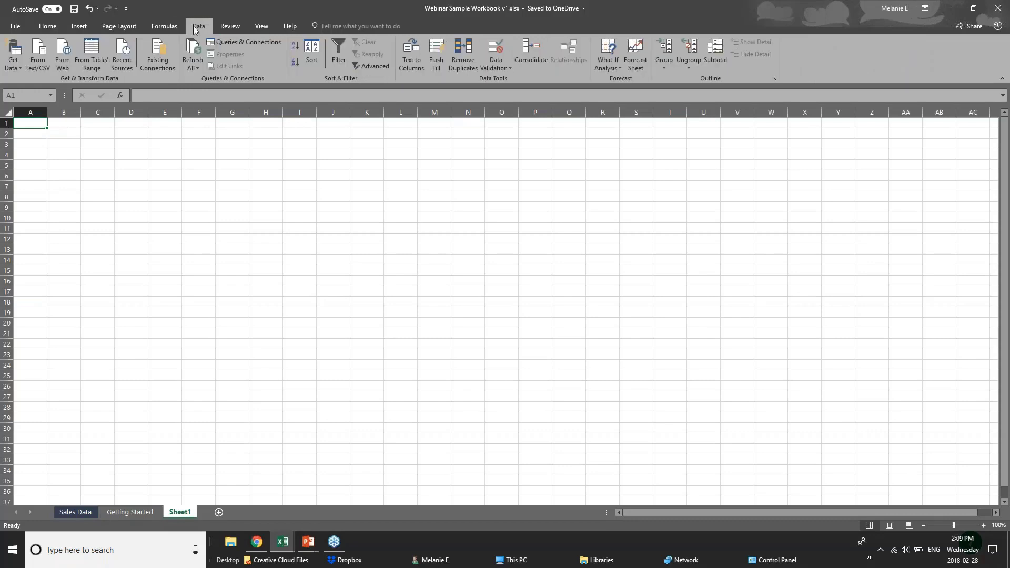
left_click(244, 26)
left_click(261, 27)
left_click(290, 26)
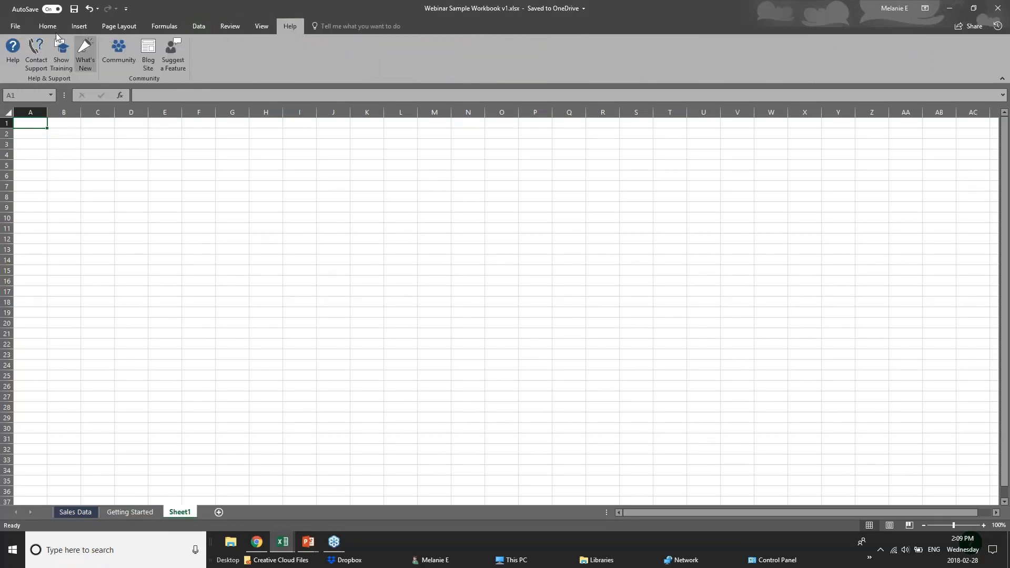
left_click(48, 29)
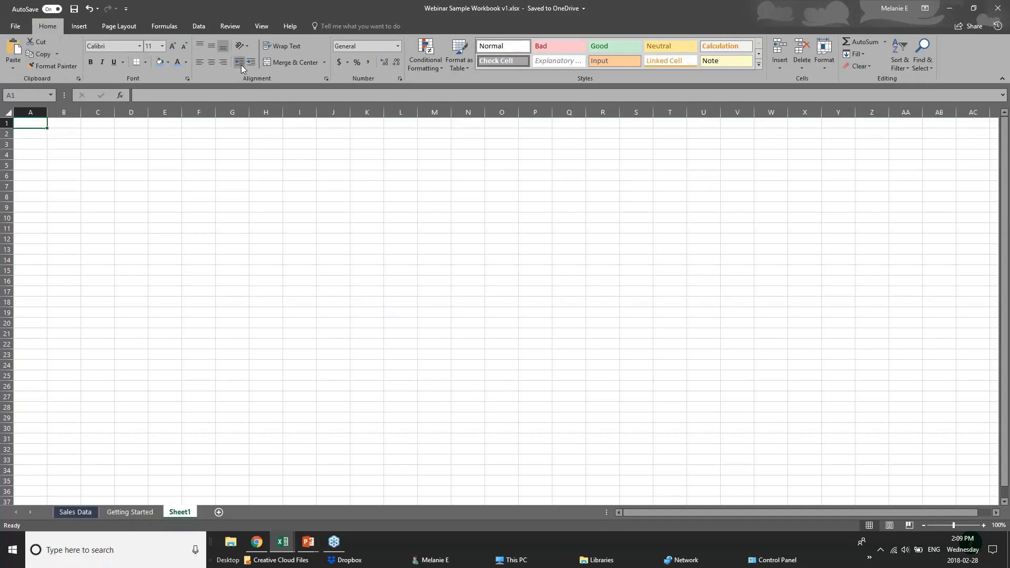
left_click(83, 31)
left_click(119, 26)
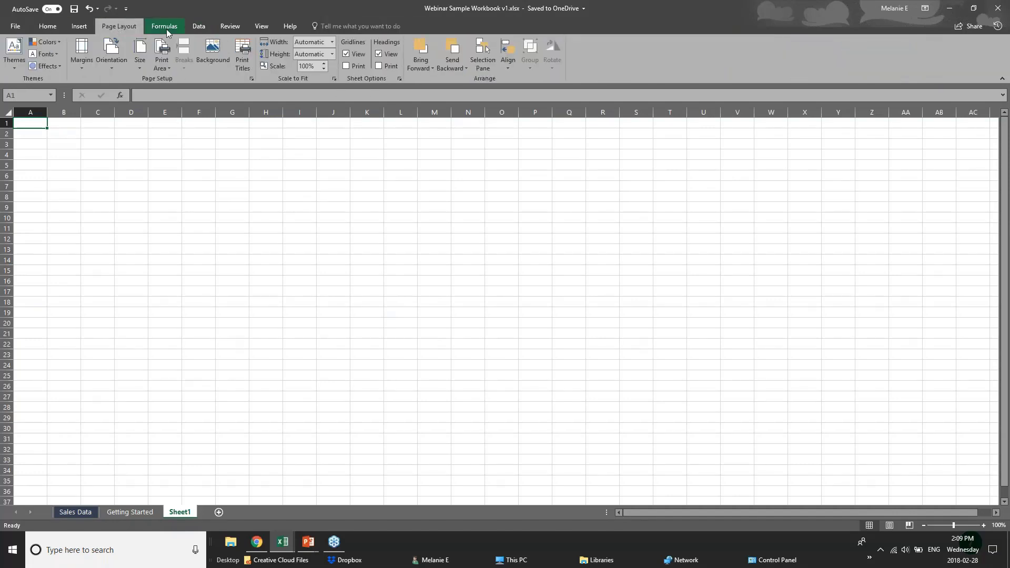
left_click(167, 29)
left_click(86, 30)
left_click(55, 27)
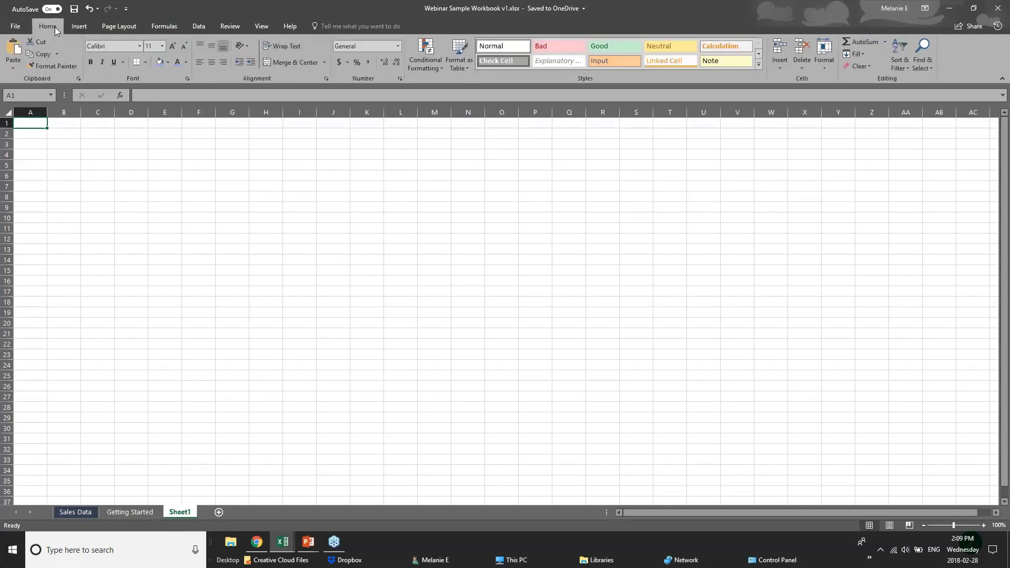
left_click(116, 142)
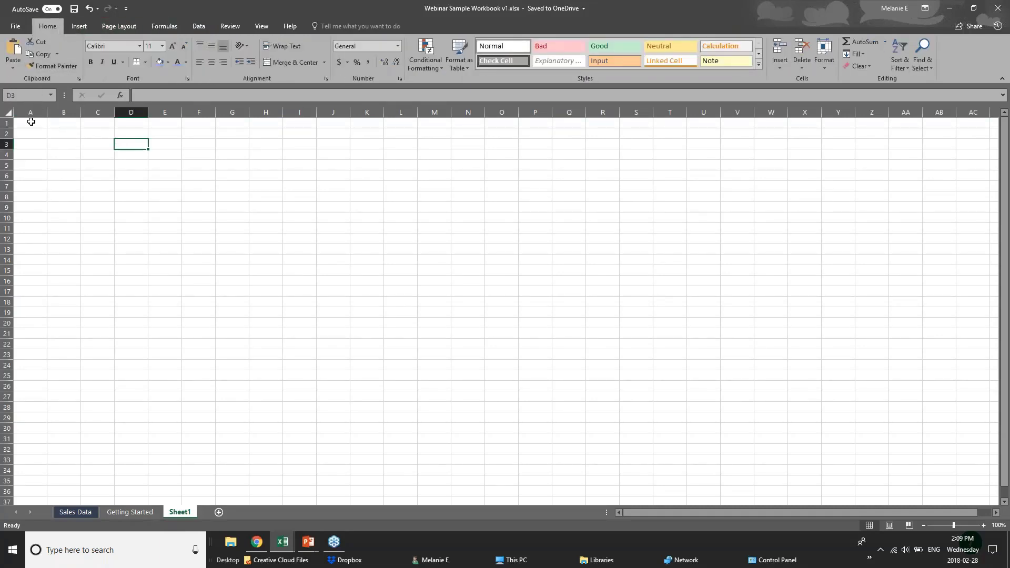
Select cells B3 through E3 and the cell reference box, ending on cell A3
left_click(30, 97)
left_click(24, 98)
left_click(58, 141)
left_click(105, 143)
left_click(126, 145)
left_click(161, 144)
left_click(10, 95)
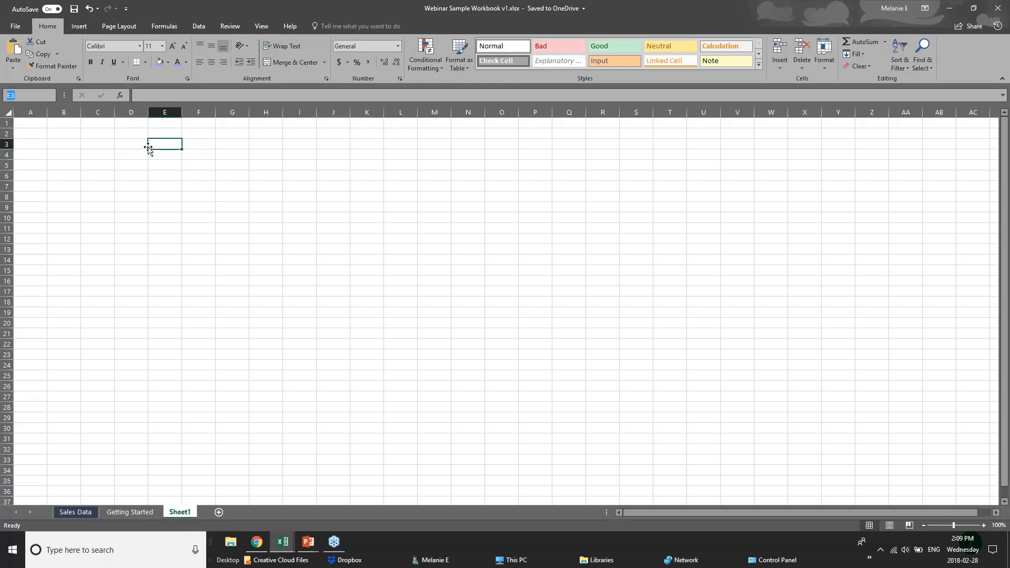
left_click(172, 145)
left_click(24, 143)
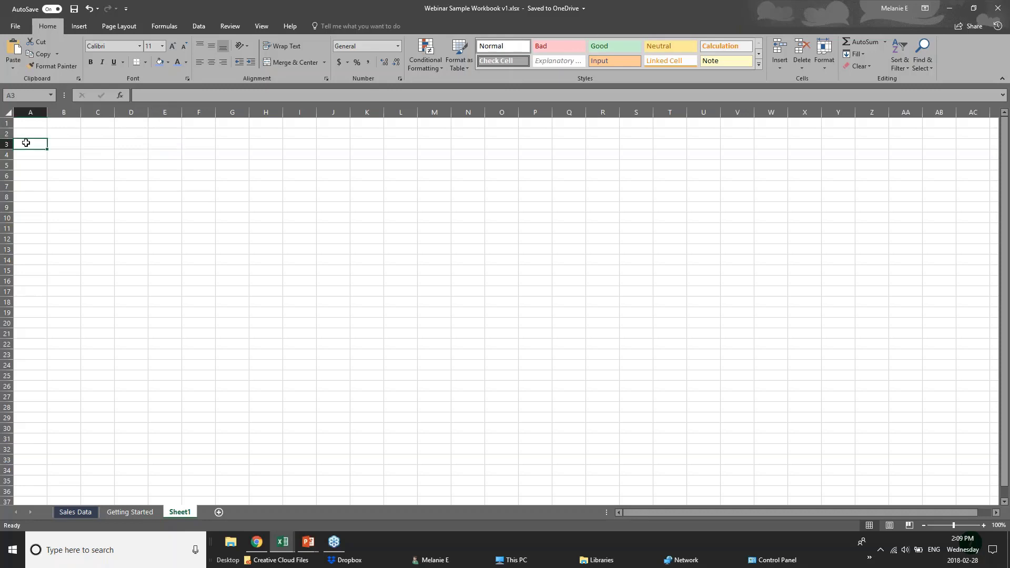
Widen column A and enter the label 'Sales Numbers' in A3, fixing the typo
left_click_drag(48, 112, 81, 112)
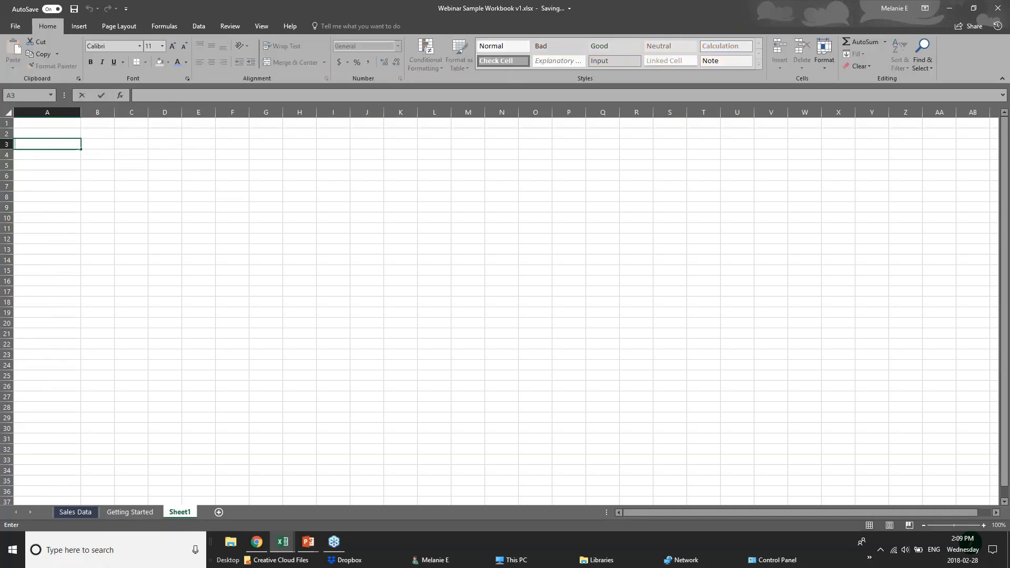
type("Sales Numnbers")
key("BackSpace")
key("BackSpace")
key("BackSpace")
key("BackSpace")
type("ber")
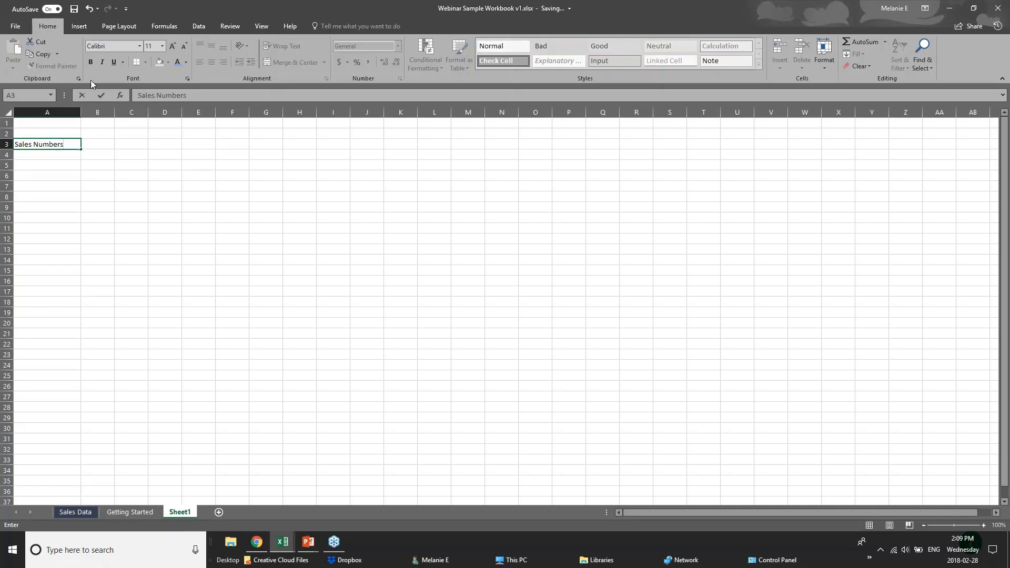
left_click(63, 165)
Reselect the A3 label, check cell A4, then select B3
left_click(63, 144)
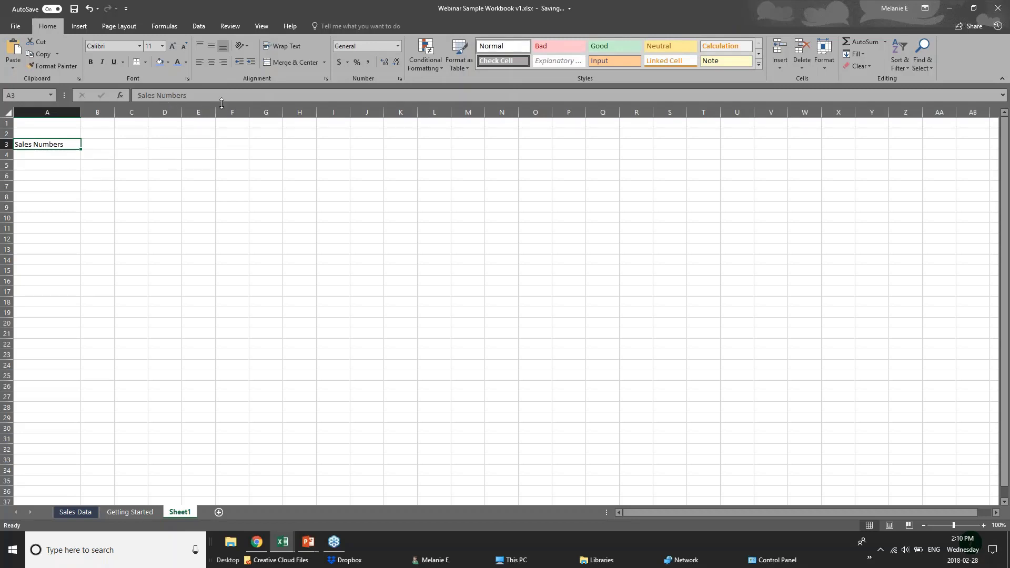
left_click(59, 159)
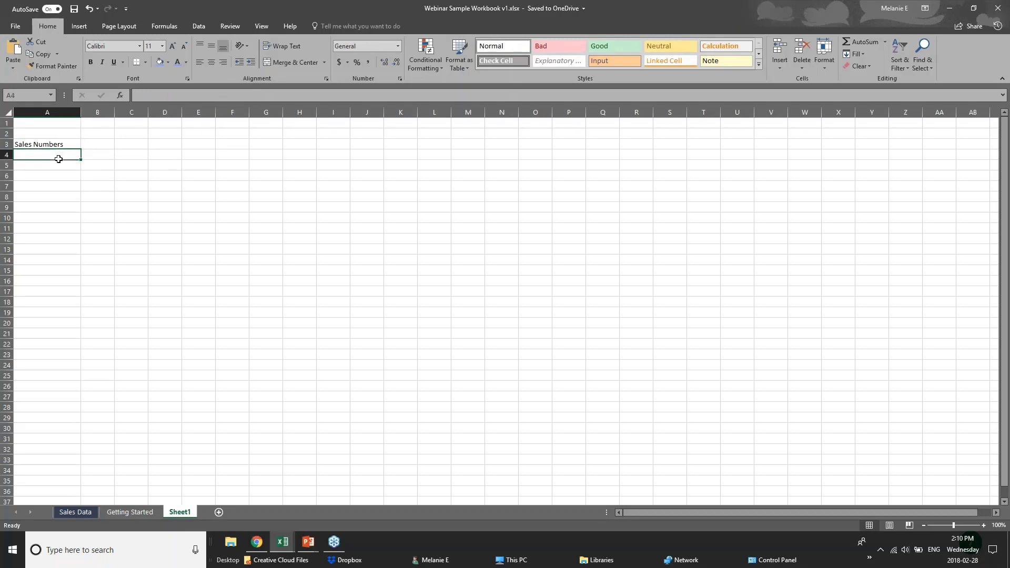
left_click(154, 94)
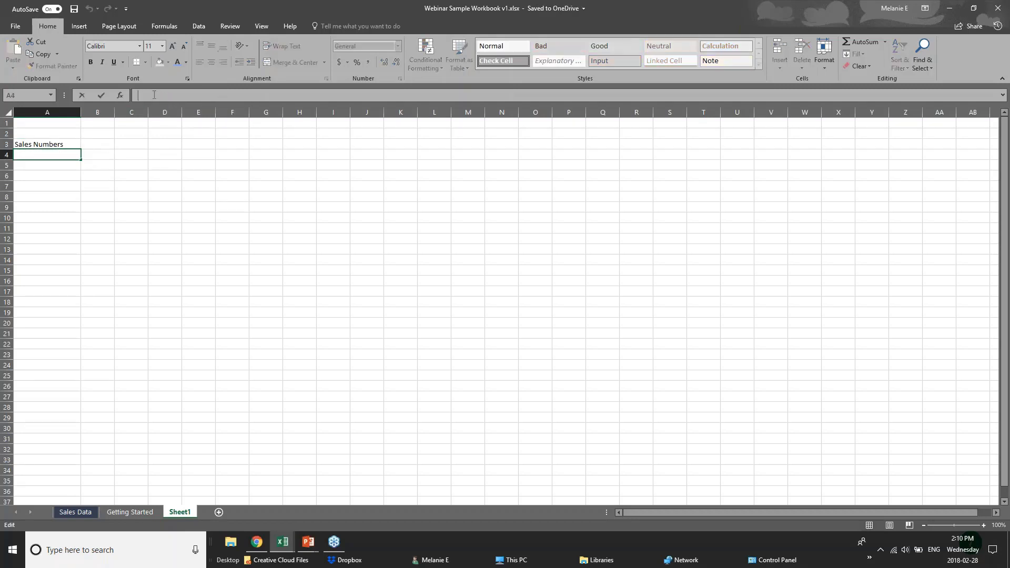
left_click(97, 148)
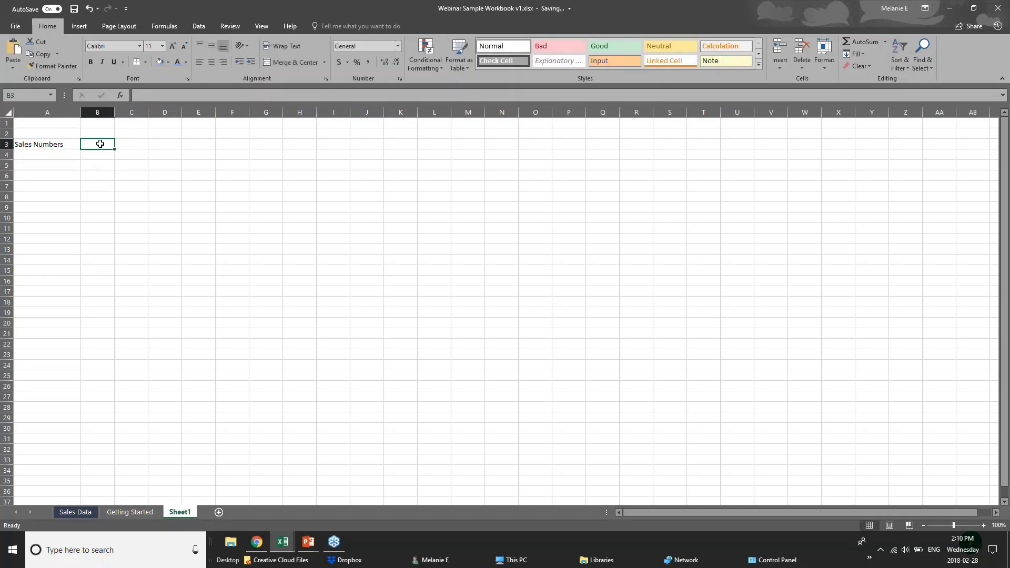
Enter the date Jan 2018 in B2 and the value 20 in B3
left_click(95, 133)
type("J")
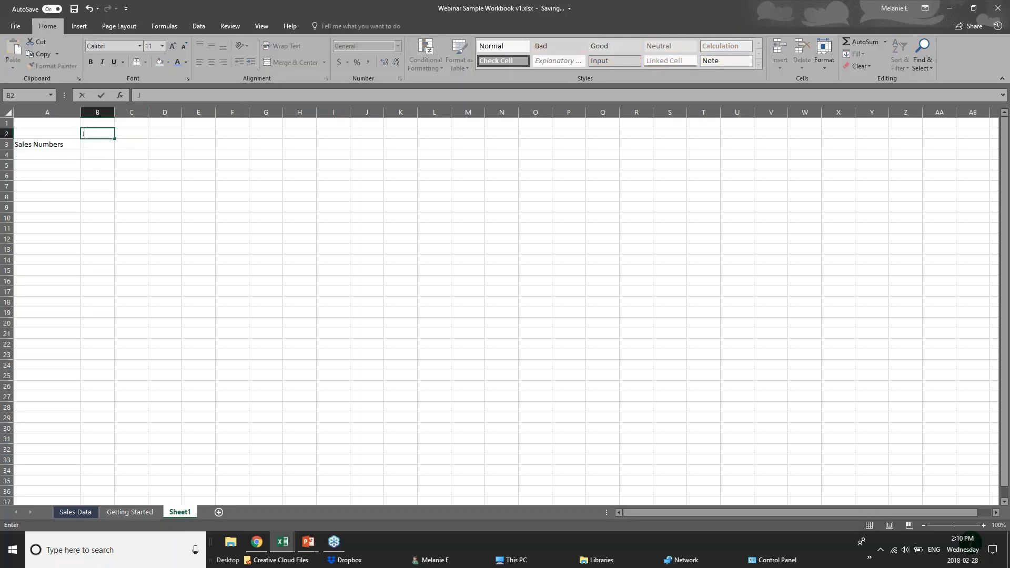
type("an 2018")
left_click(103, 144)
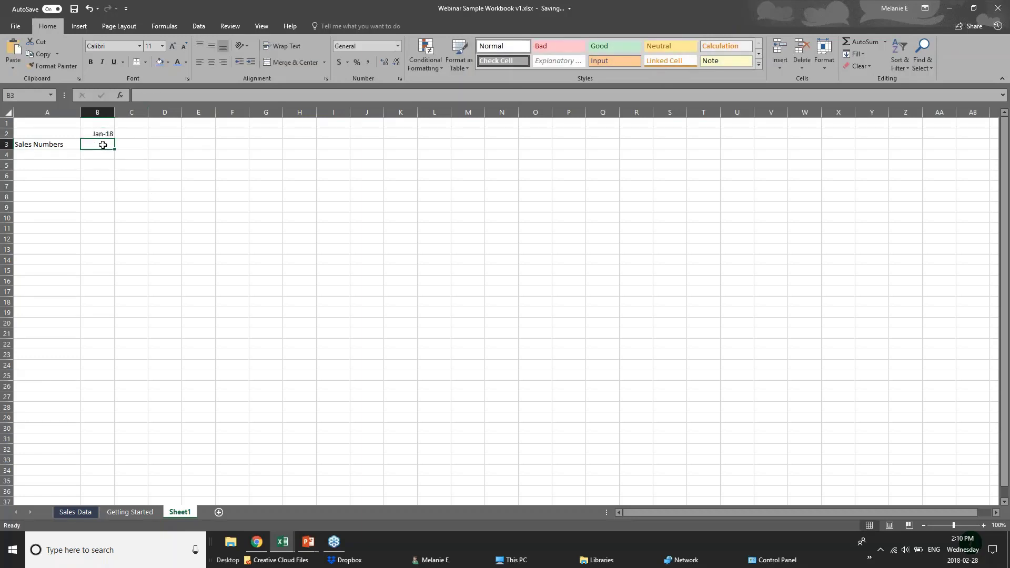
type("20")
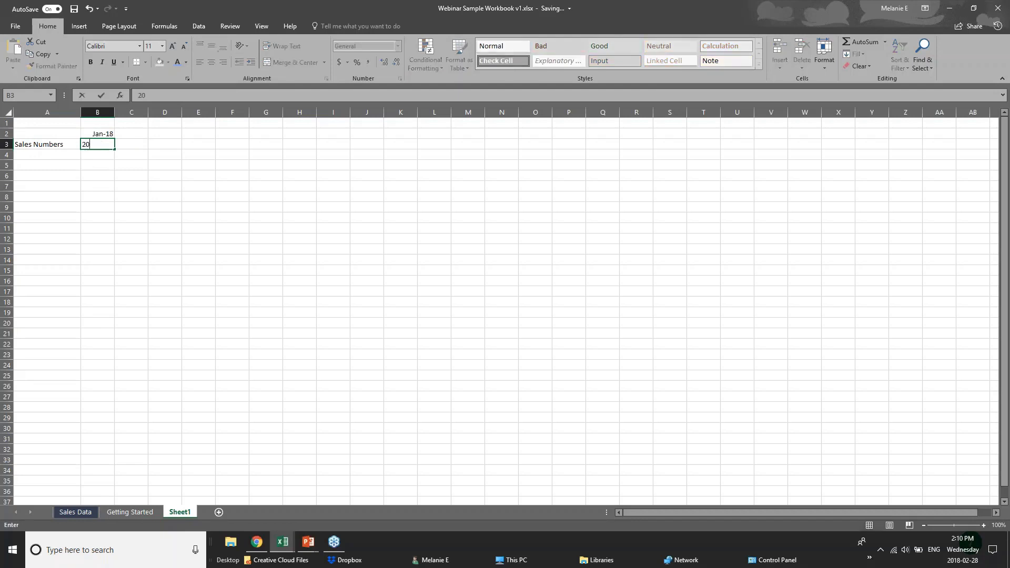
left_click(61, 164)
Select the Sales Numbers label, the value 20 and the B2 date to inspect them
left_click(55, 146)
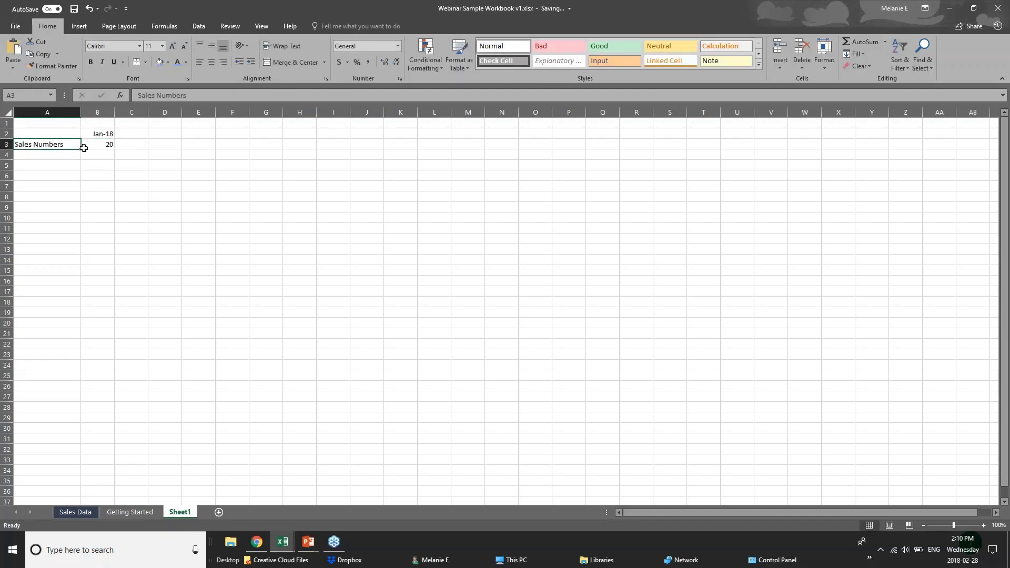
left_click(110, 148)
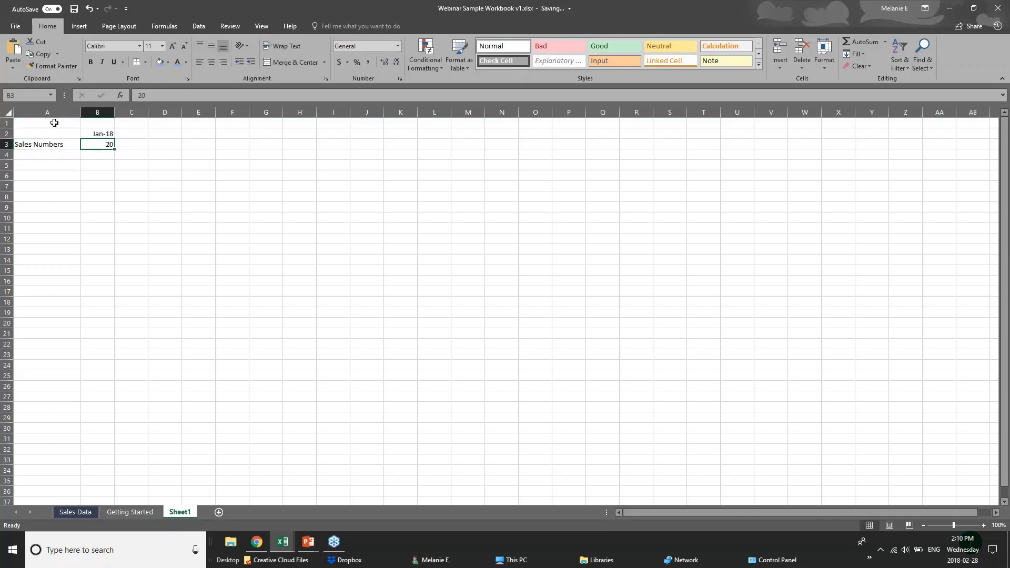
left_click(43, 147)
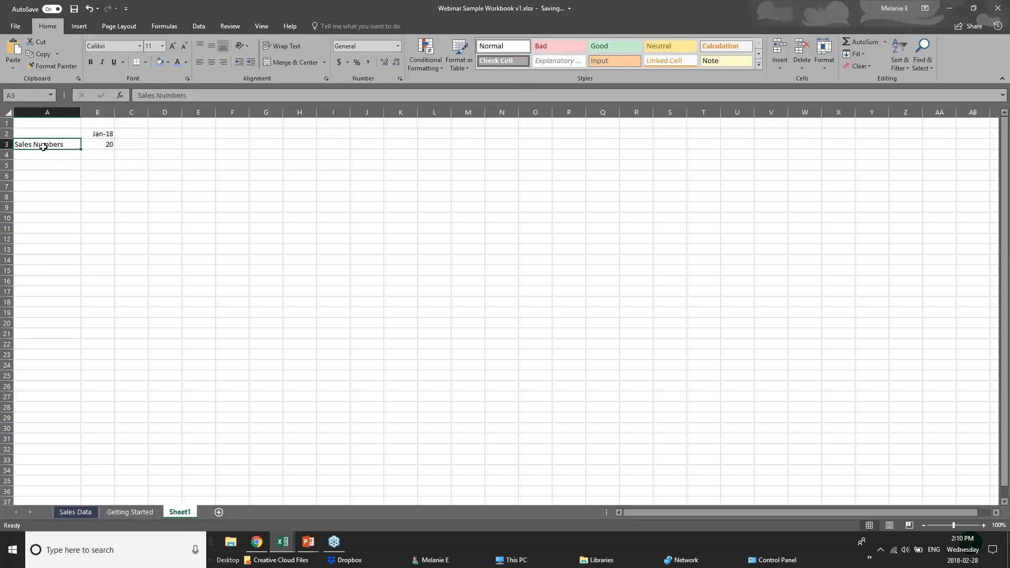
left_click(94, 135)
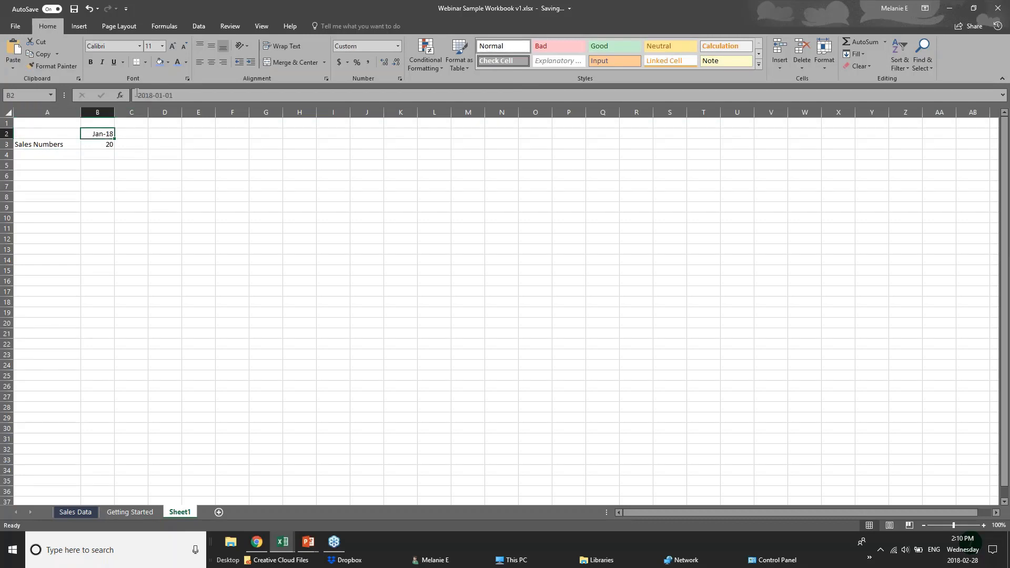
double_click(95, 135)
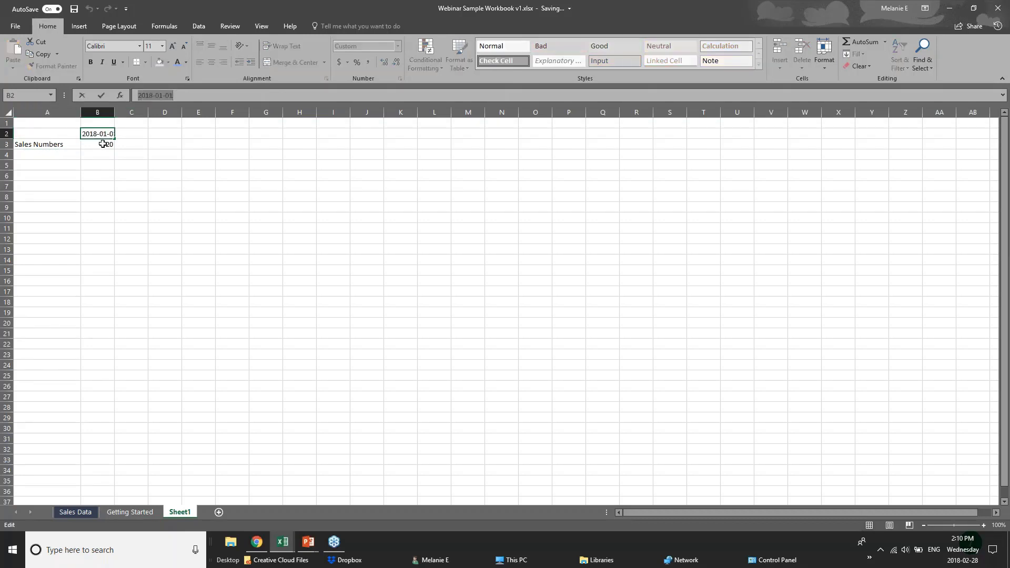
key("Escape")
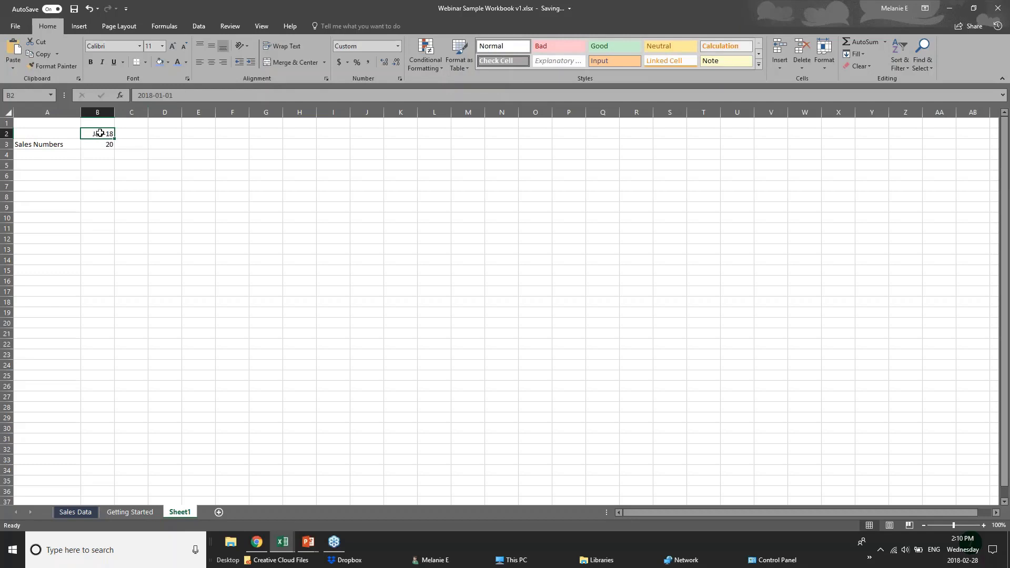
Re-edit and confirm the B2 date entry so it shows Jan-18
double_click(96, 134)
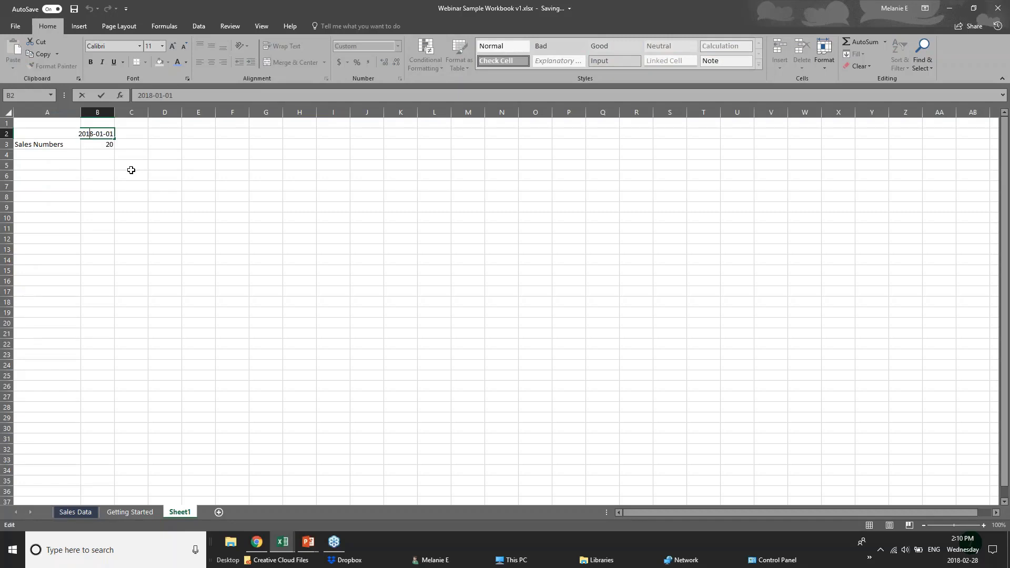
left_click(107, 154)
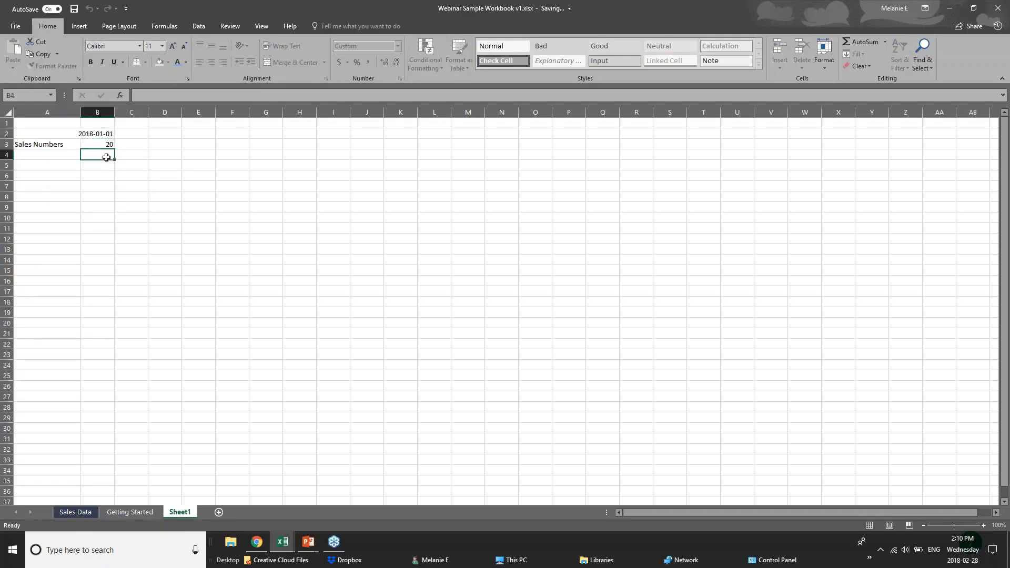
left_click(101, 135)
double_click(101, 135)
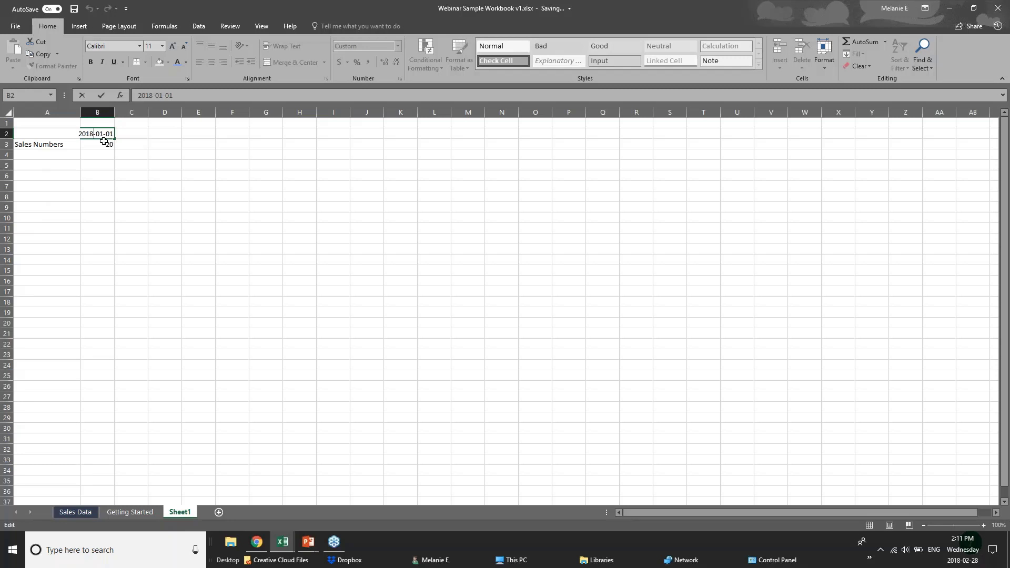
left_click(92, 158)
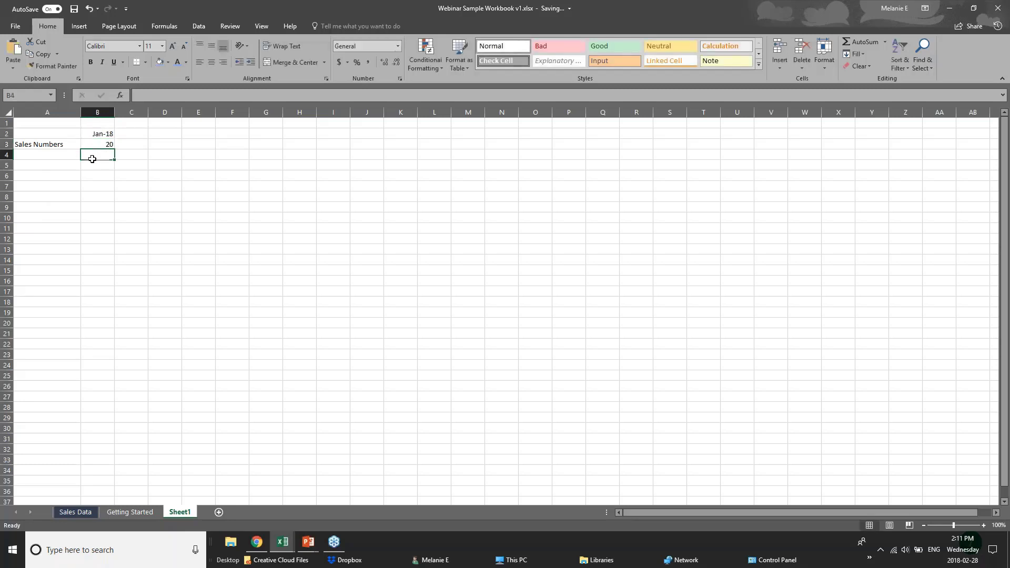
Select a few cells on Sheet1, then switch to the Getting Started sheet
left_click(20, 154)
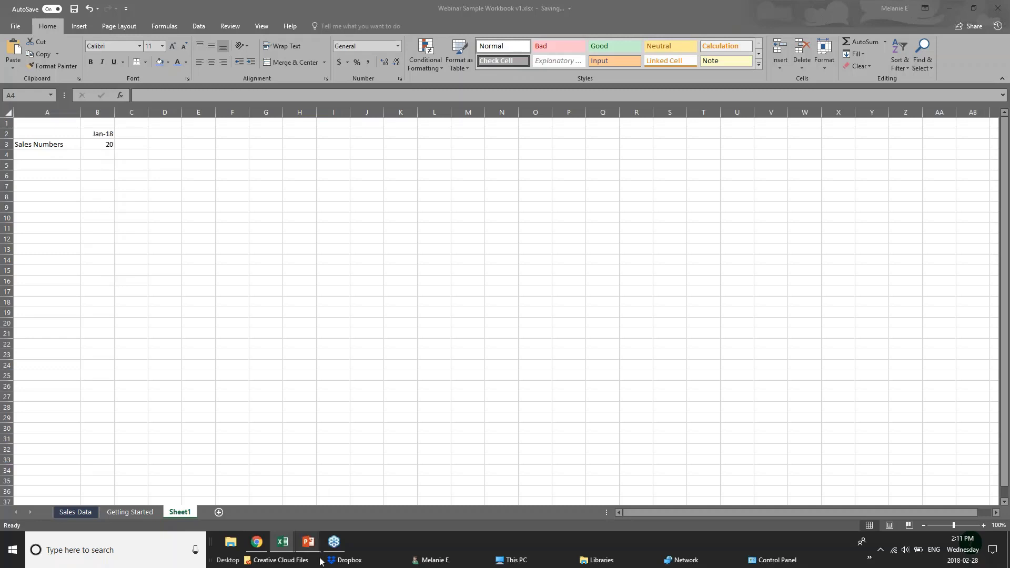
mouse_move(308, 543)
left_click(74, 169)
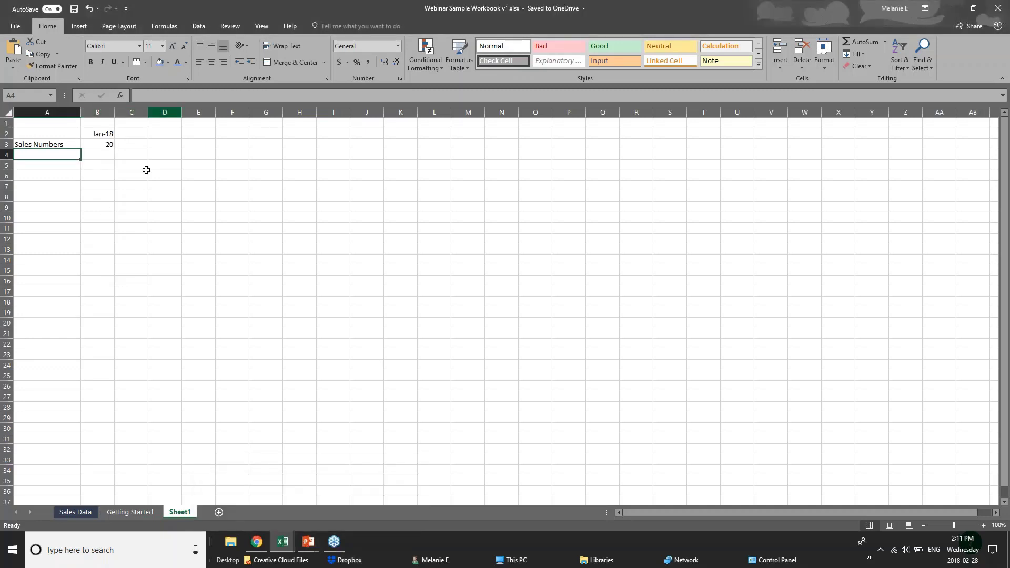
left_click(208, 162)
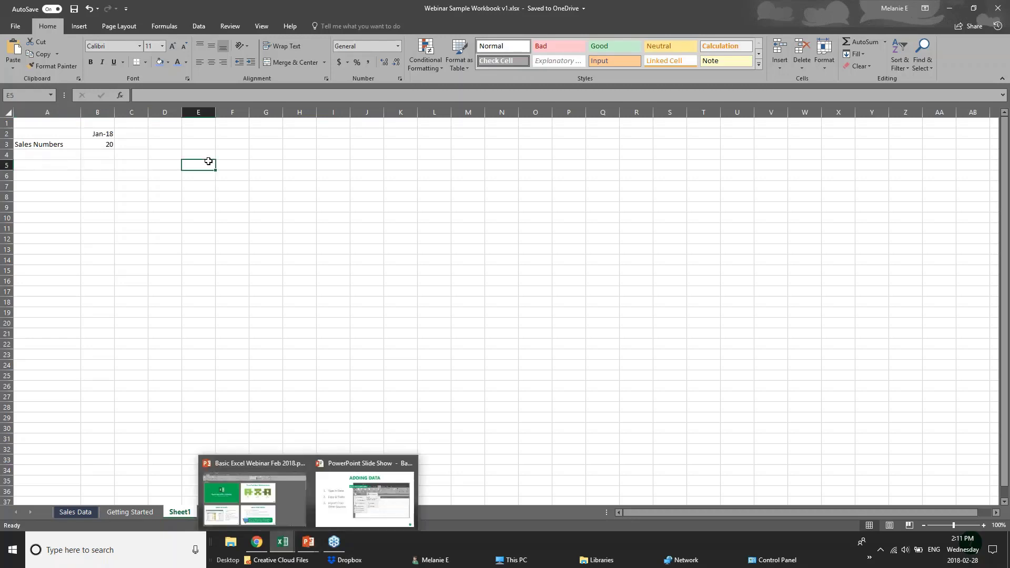
left_click(136, 136)
left_click(59, 156)
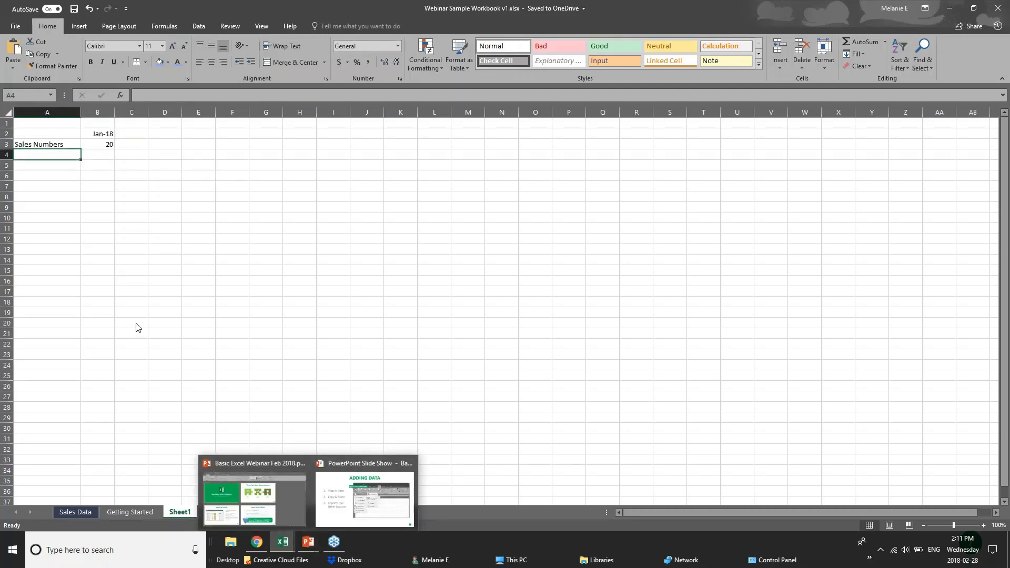
left_click(111, 513)
left_click(198, 287)
left_click(160, 230)
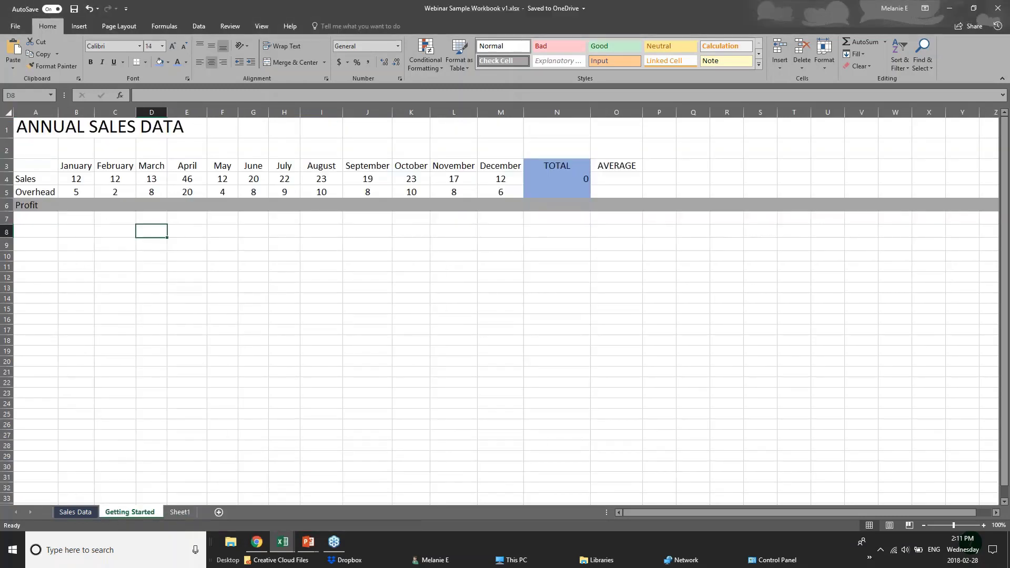
left_click(75, 194)
left_click(45, 192)
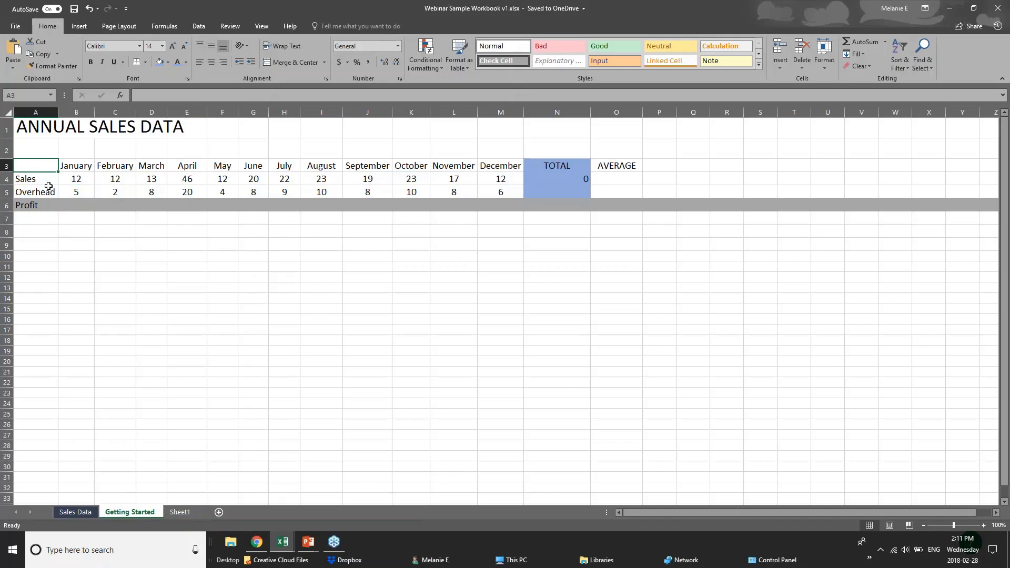
left_click_drag(43, 178, 579, 184)
left_click(222, 266)
left_click_drag(68, 167, 124, 182)
left_click(188, 219)
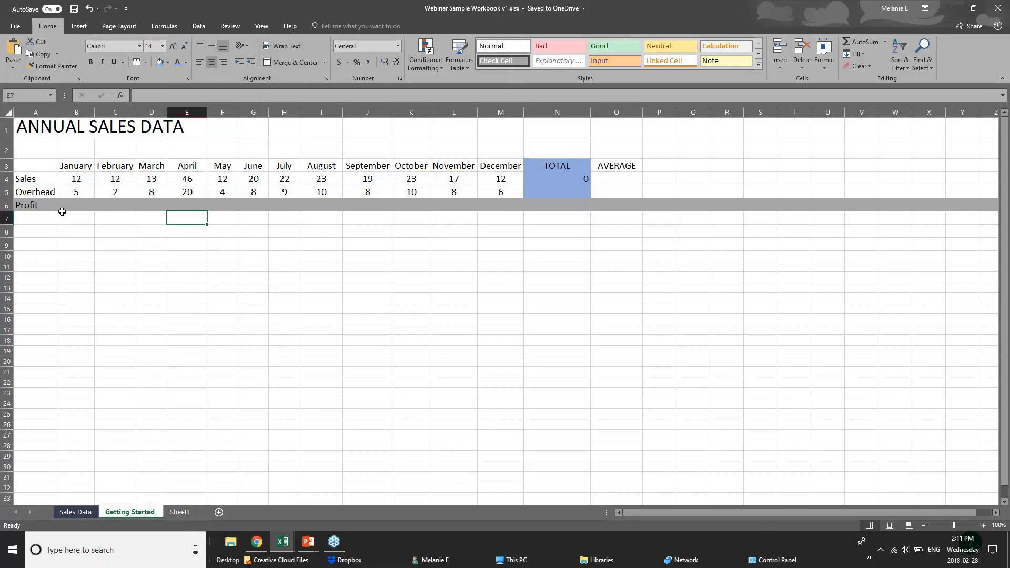
left_click(79, 207)
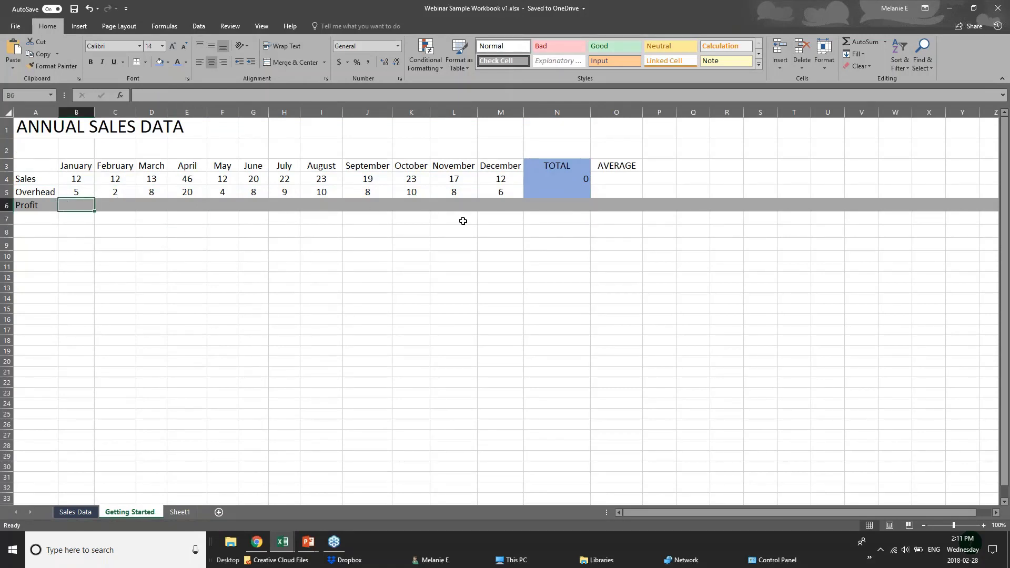
left_click(565, 208)
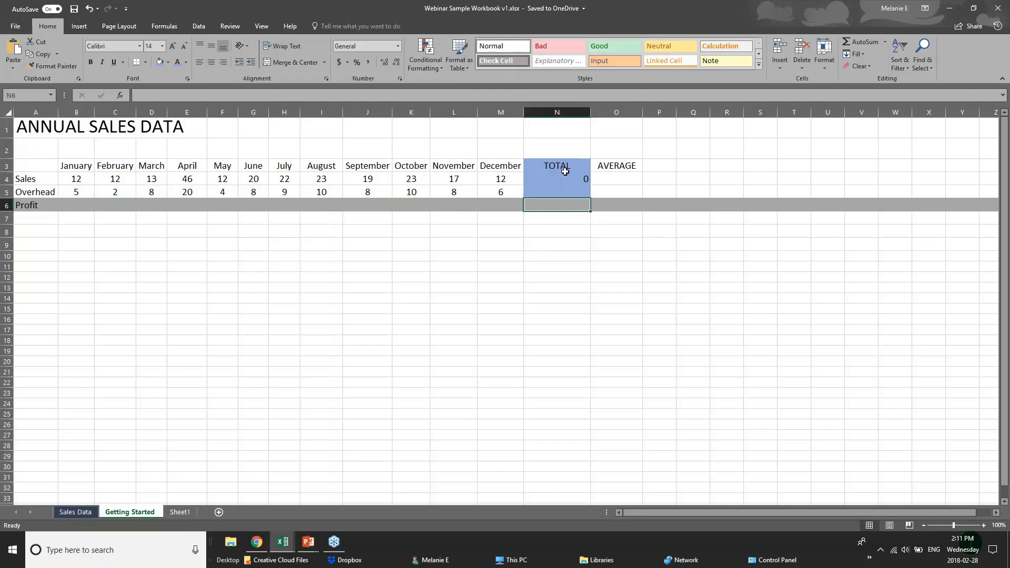
left_click_drag(565, 167, 566, 206)
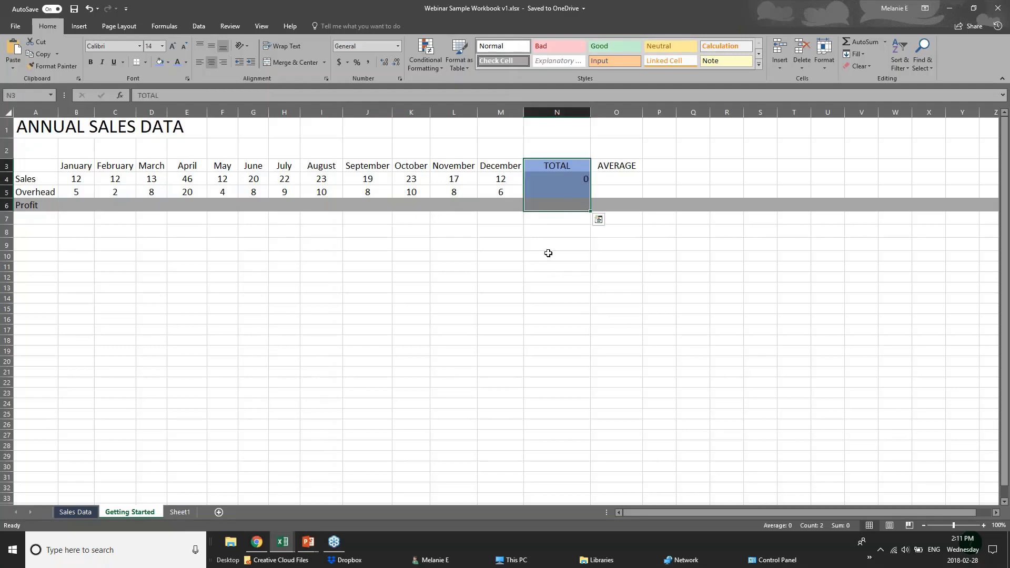
left_click(549, 179)
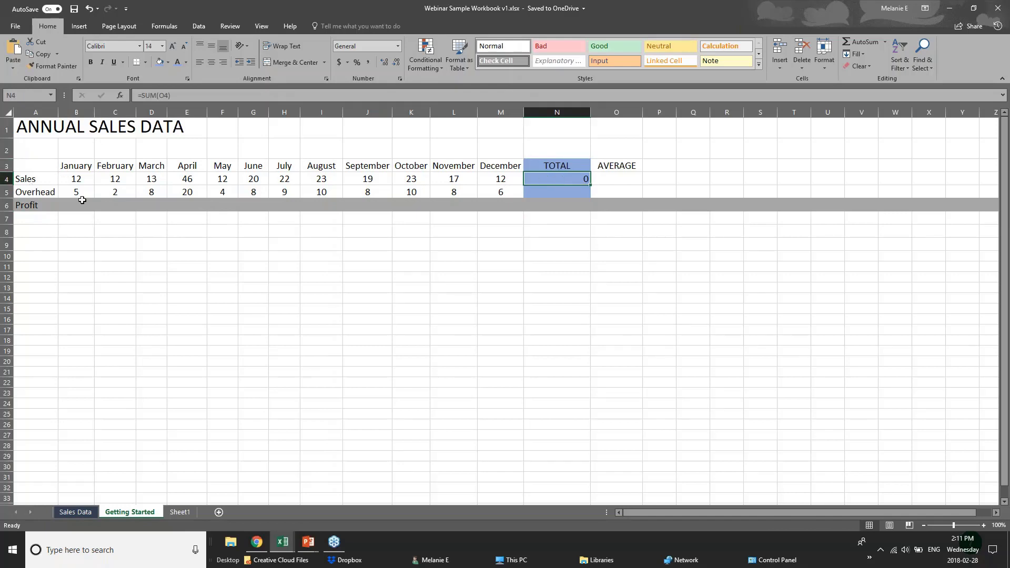
left_click(568, 196)
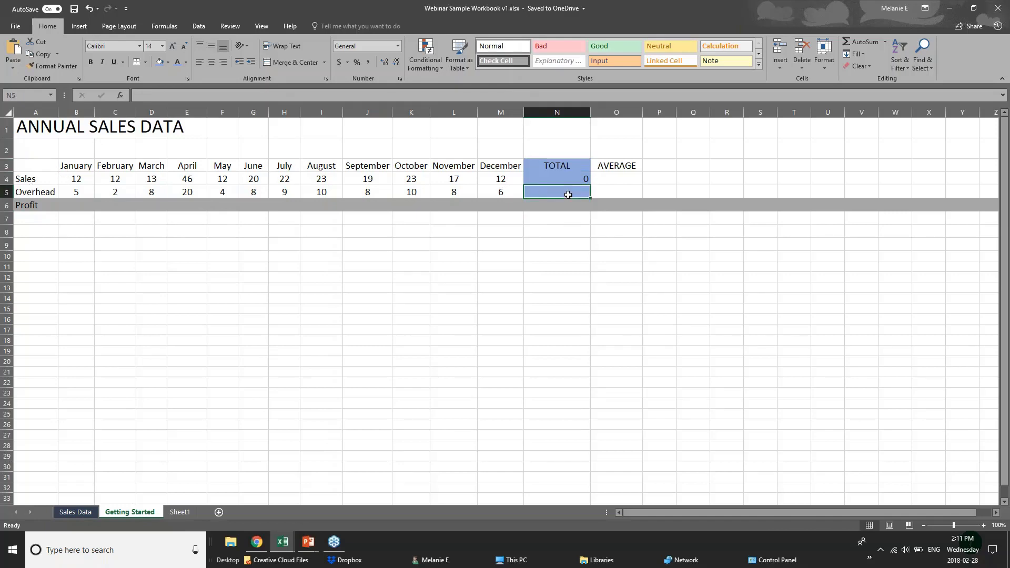
left_click_drag(608, 164, 613, 205)
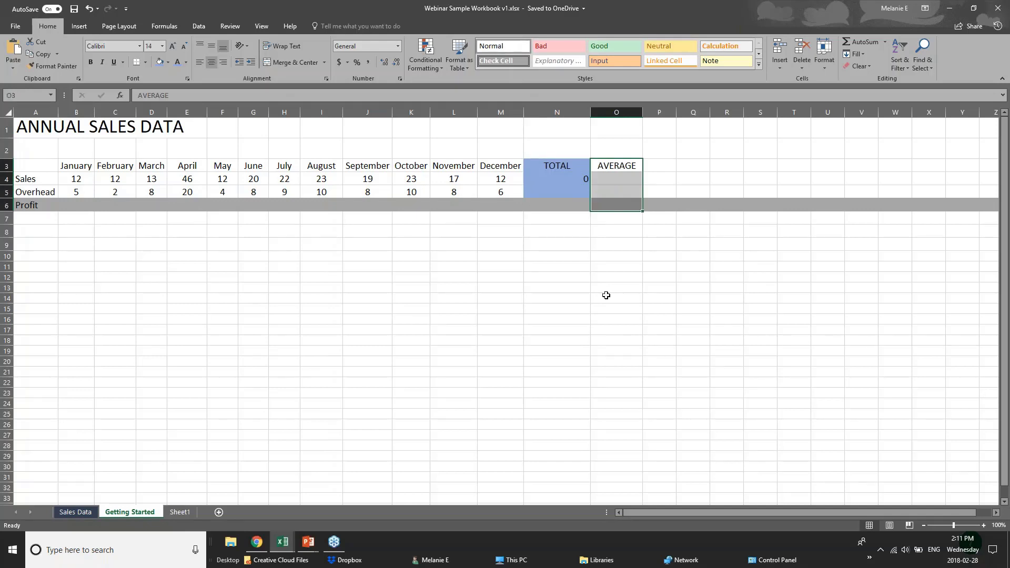
left_click(79, 179)
left_click(310, 543)
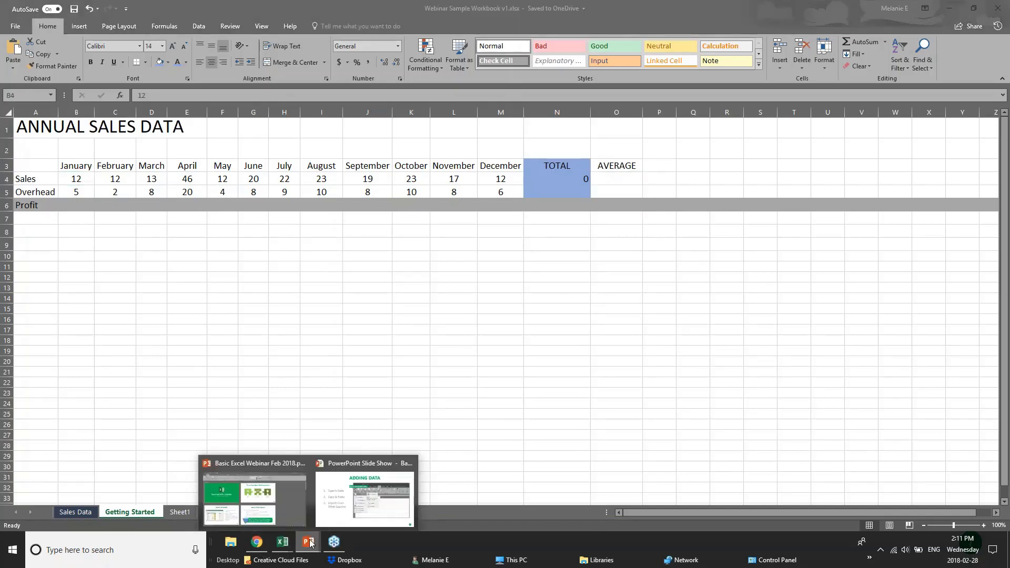
left_click(350, 504)
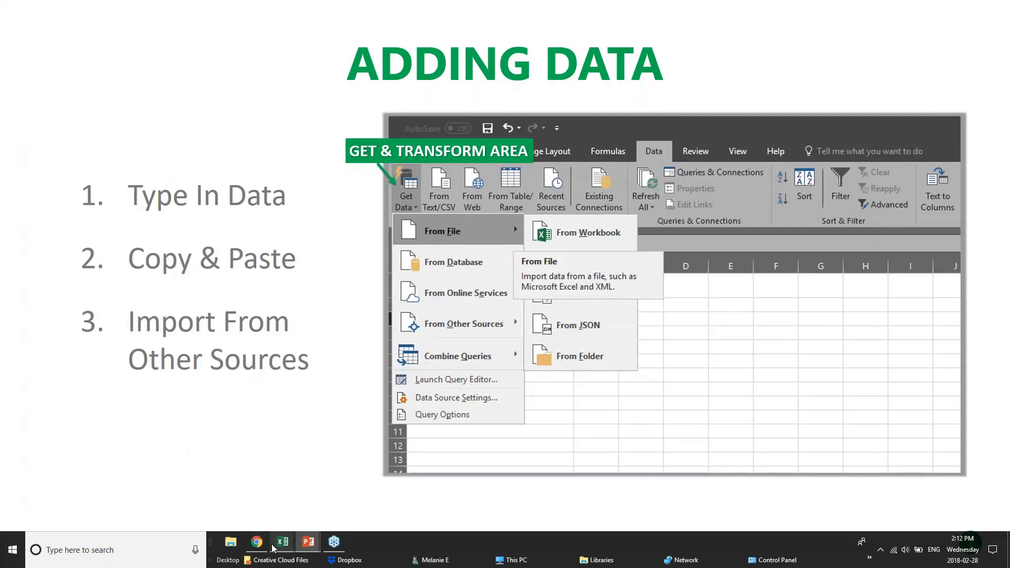
mouse_move(282, 543)
left_click(363, 511)
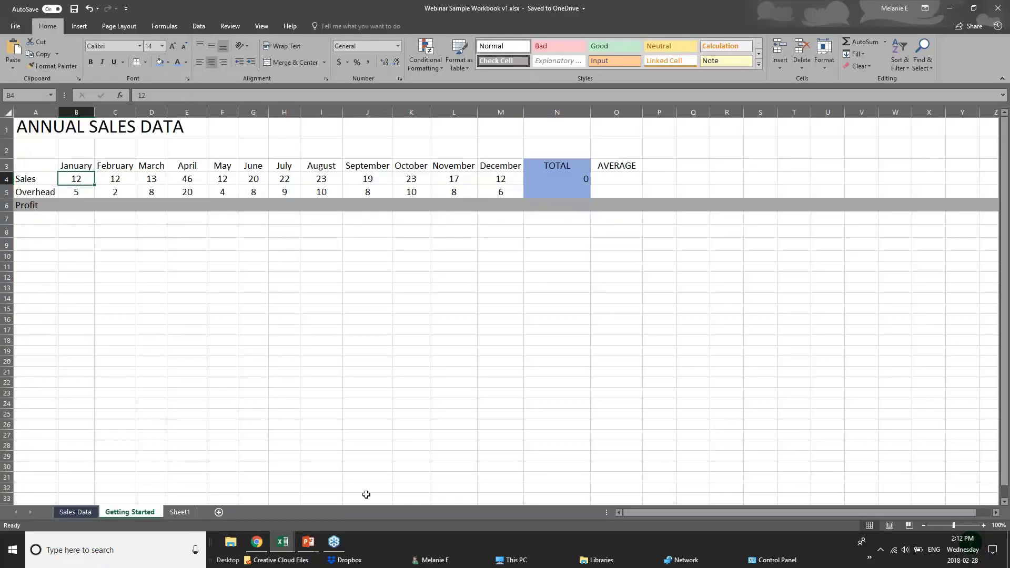
Select cells below the sales table, then type 'Jan' in B8 and erase it
left_click(147, 232)
left_click(105, 232)
left_click(85, 235)
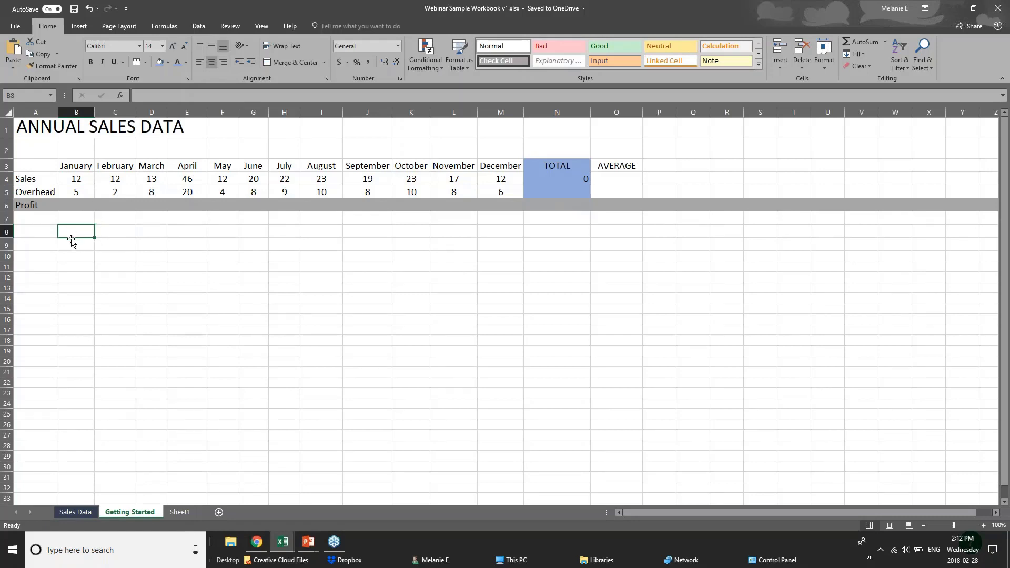
left_click(44, 234)
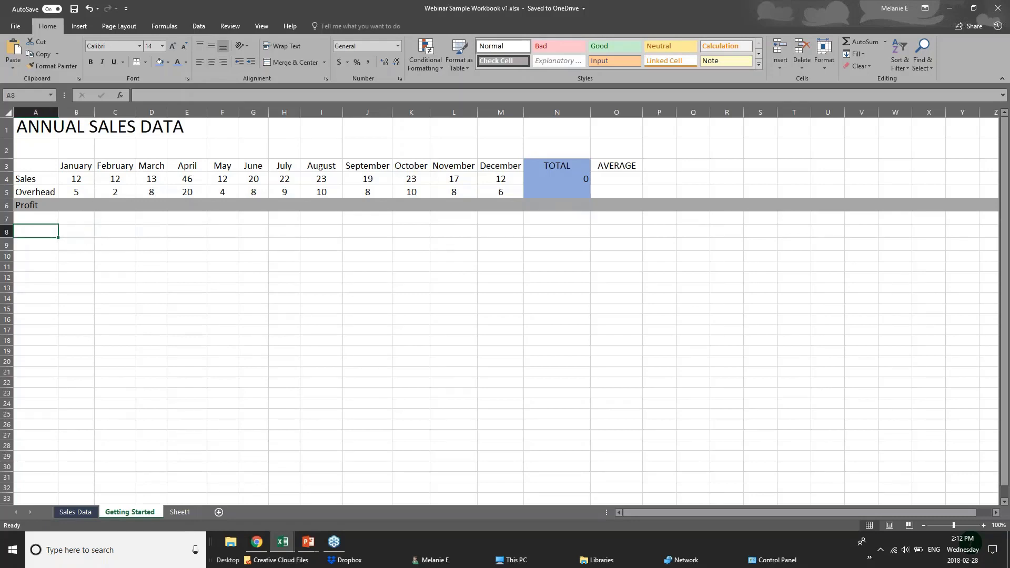
left_click(69, 232)
type("Jan")
key("BackSpace")
key("BackSpace")
key("BackSpace")
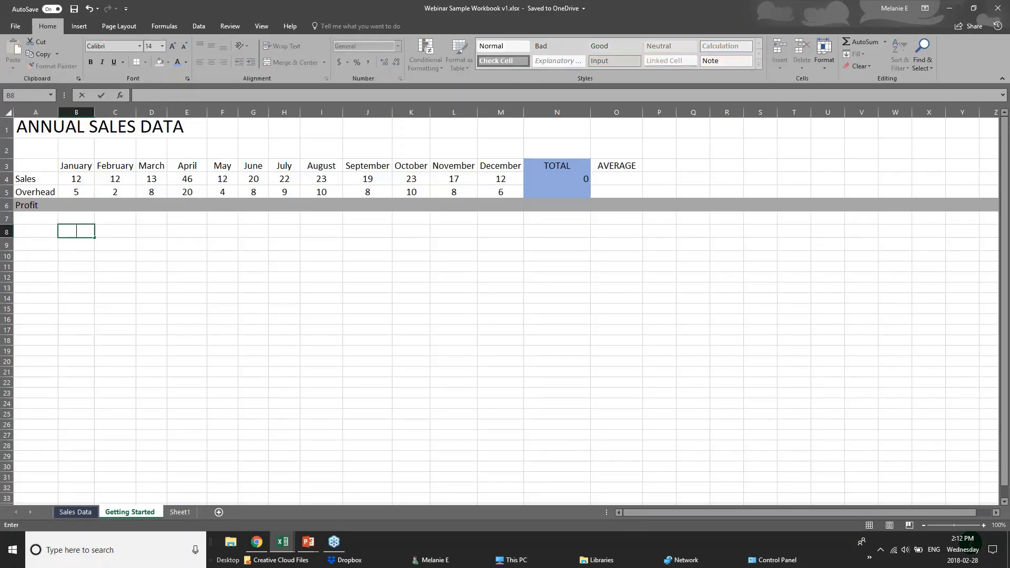
Browse the Insert ribbon and B8's shortcut menu, leaving B8 empty, then return to Home
left_click(75, 27)
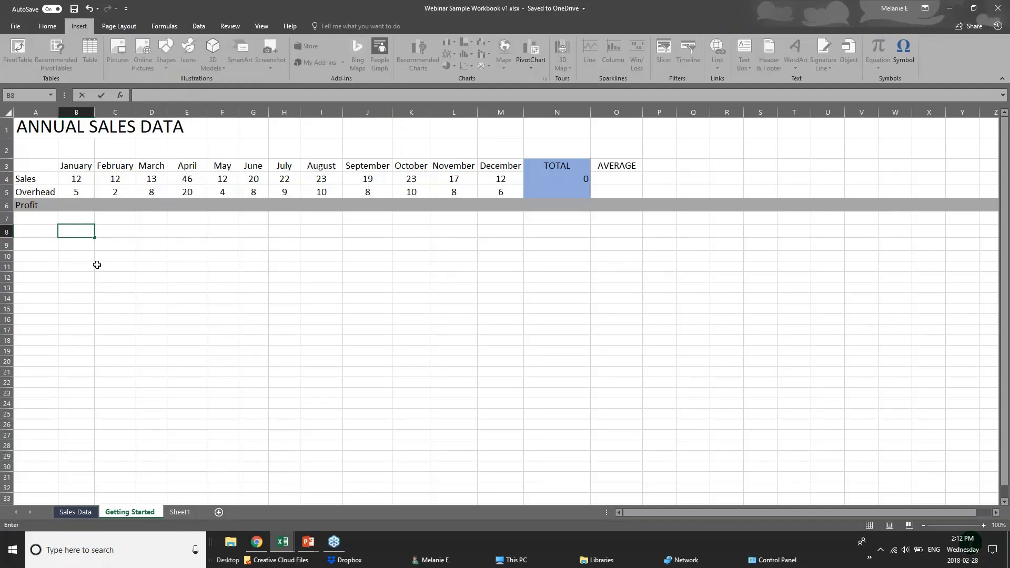
right_click(78, 232)
key("Escape")
key("F2")
left_click(49, 26)
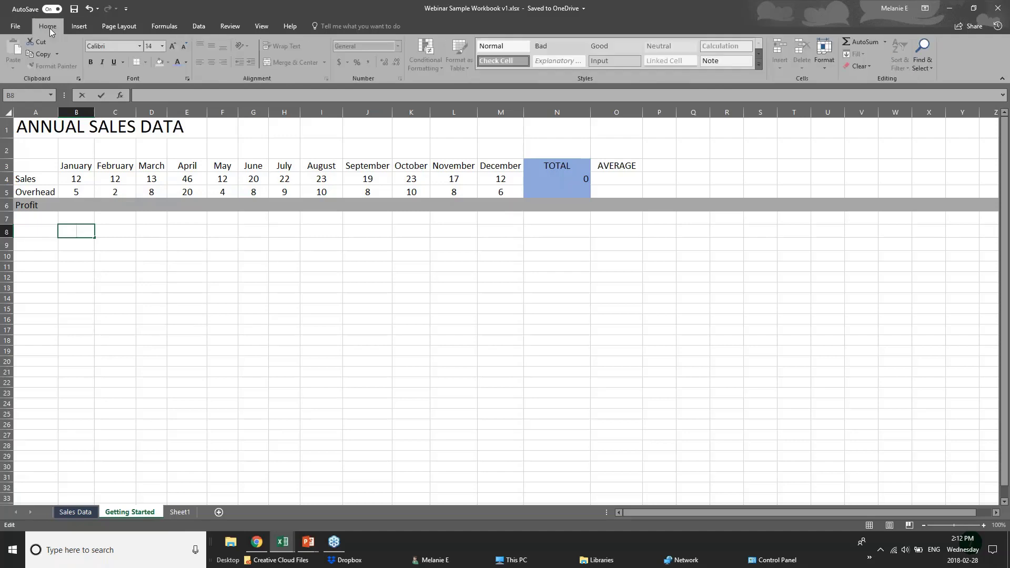
Select cells A8, C8, B8 and finally the Profit cell B6
left_click(64, 239)
left_click(47, 233)
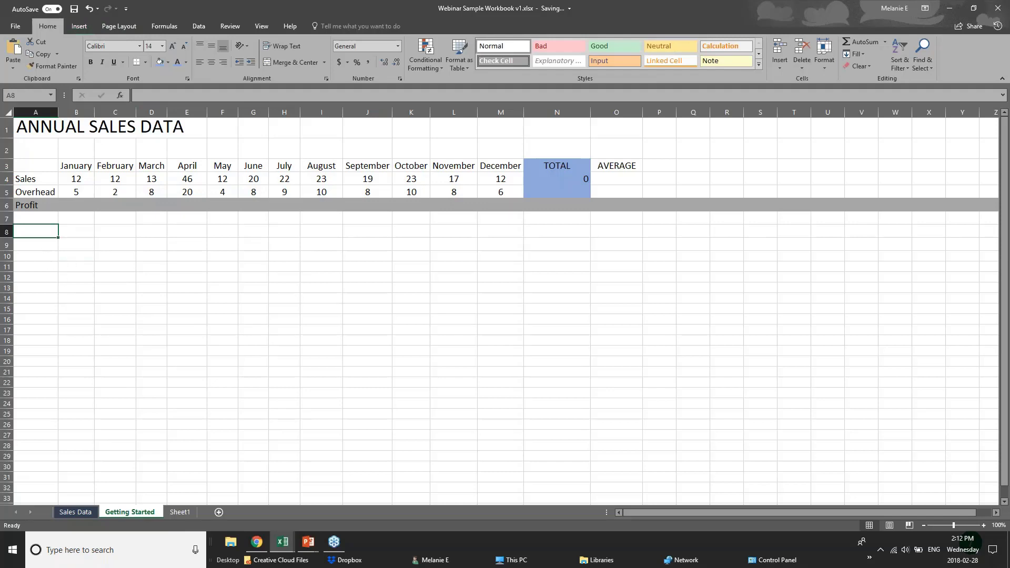
left_click(117, 232)
left_click(83, 230)
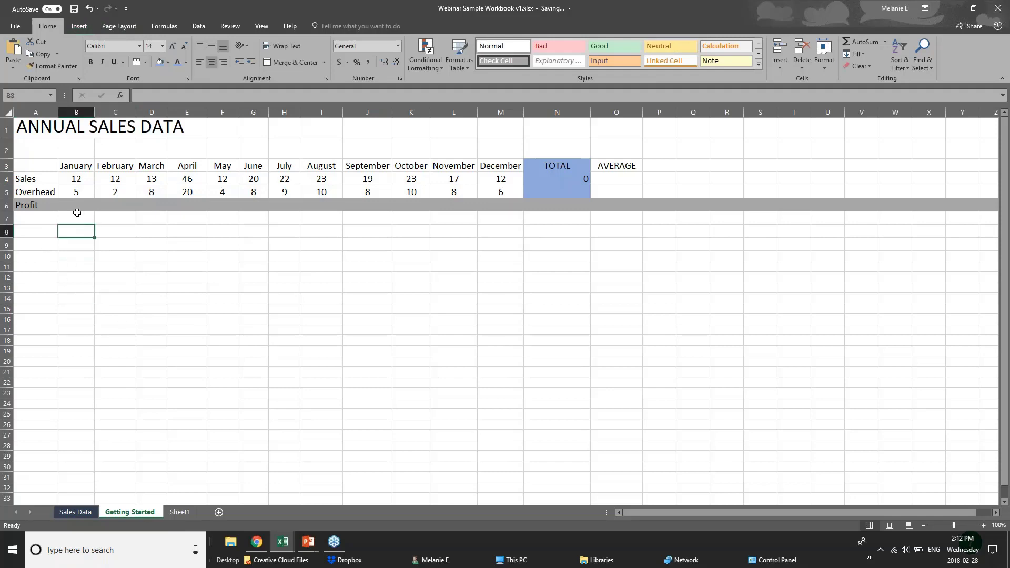
left_click(78, 207)
Bring the PowerPoint webinar slide show forward and advance to the Adding Formulas slide
left_click(307, 548)
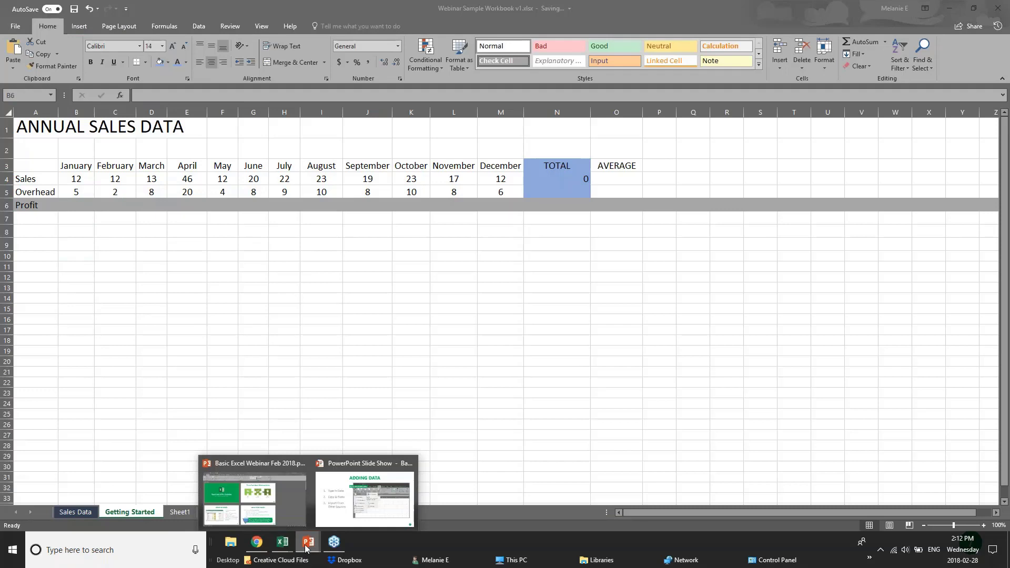
left_click(332, 512)
left_click(308, 493)
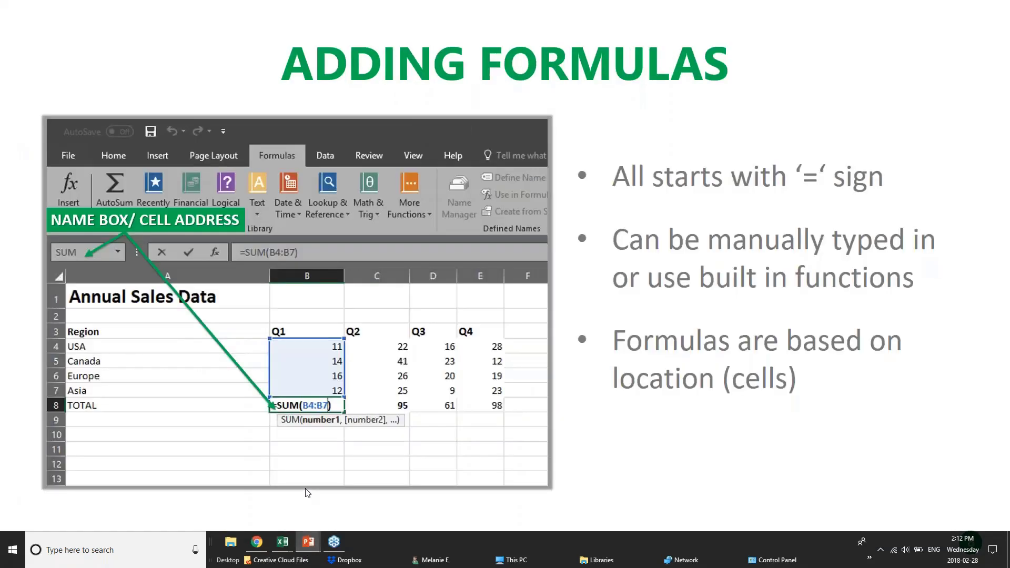
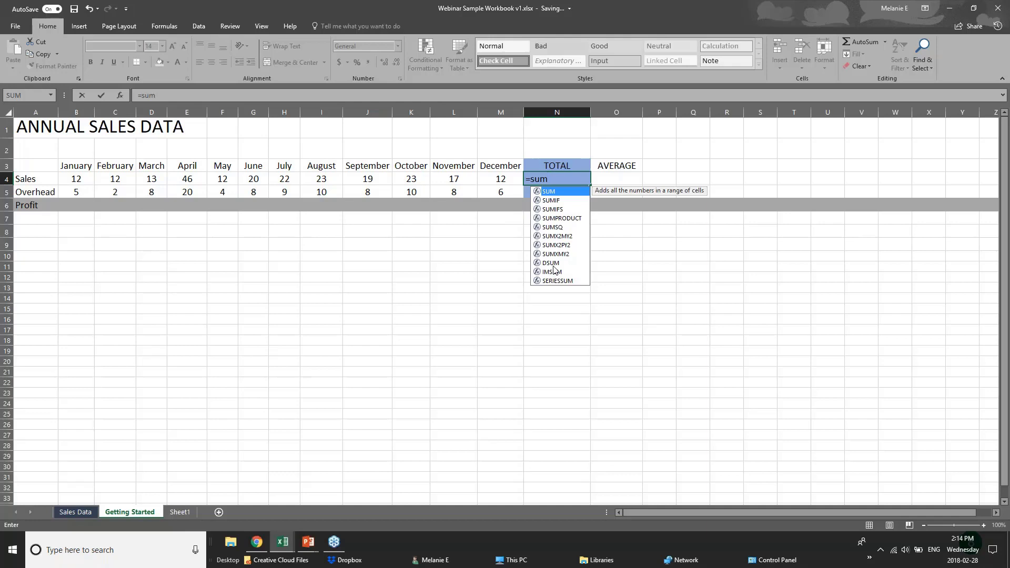
Replace the half-typed SUM in N4 with =12+12 so it shows 24
type("(")
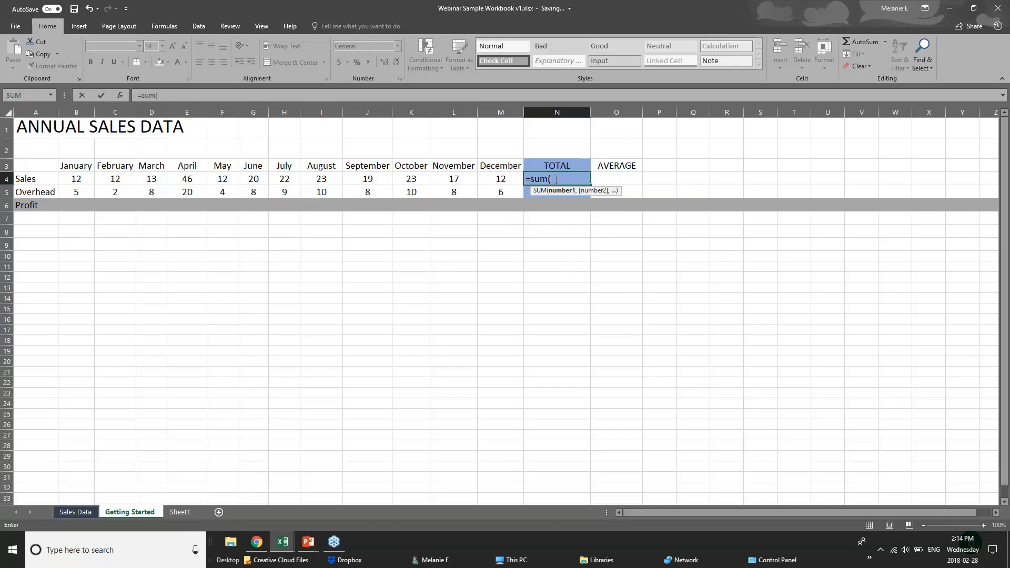
key("BackSpace")
key("BackSpace")
key("BackSpace")
key("BackSpace")
key("BackSpace")
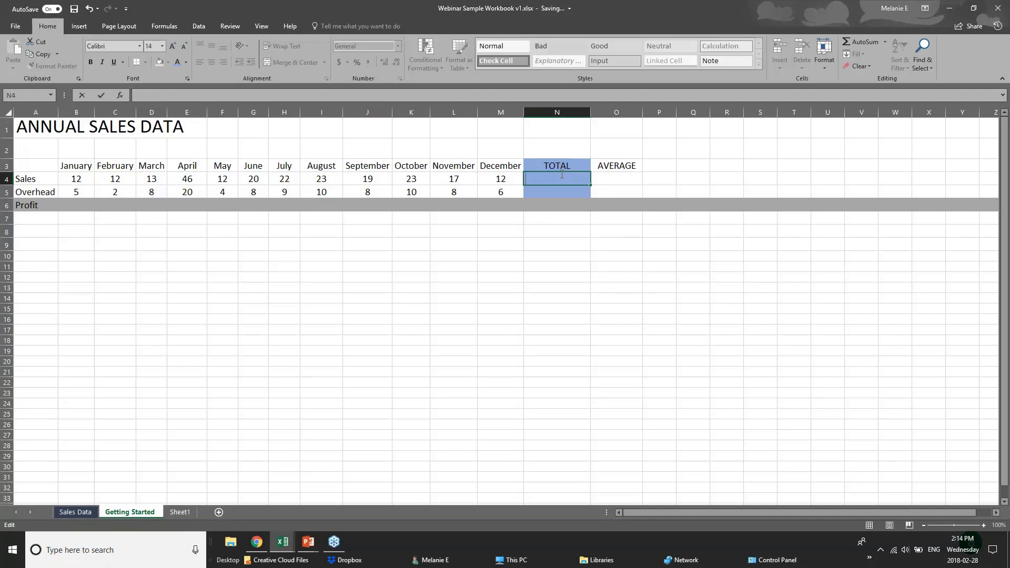
type("=")
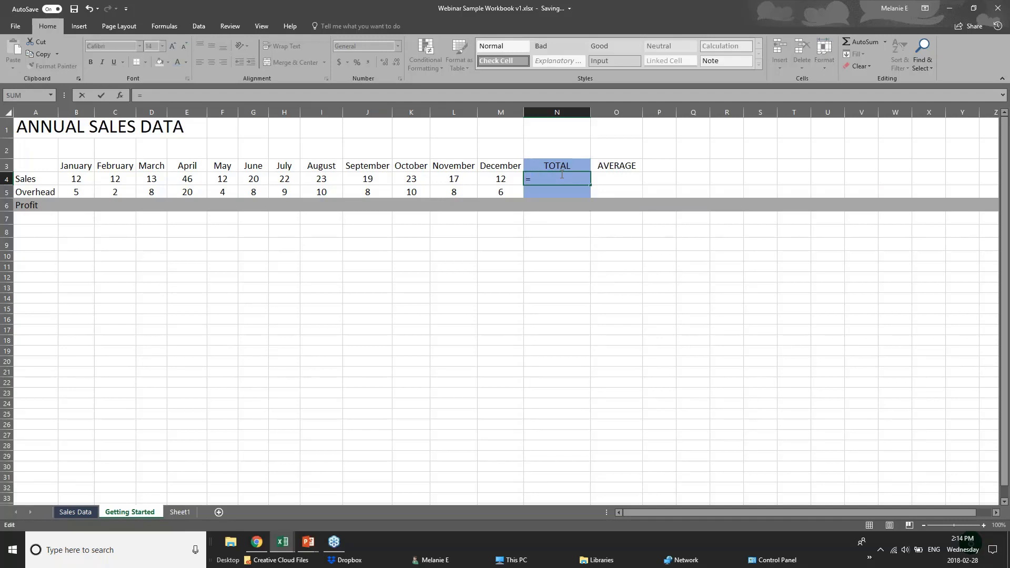
type("12=")
key("BackSpace")
type("+12")
left_click(84, 179)
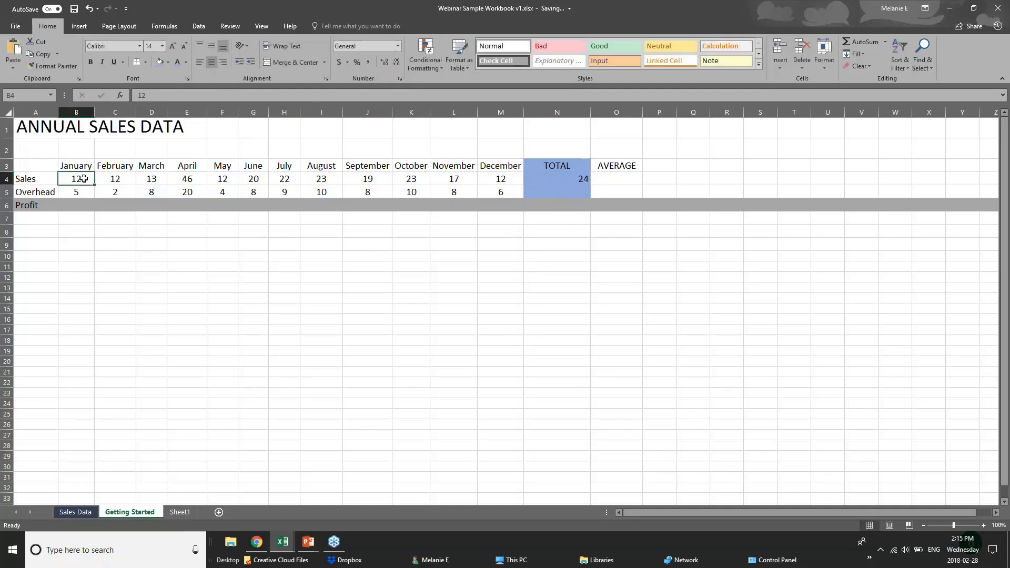
Point out the monthly sales values and review the formula in N4
left_click(129, 179)
left_click(159, 180)
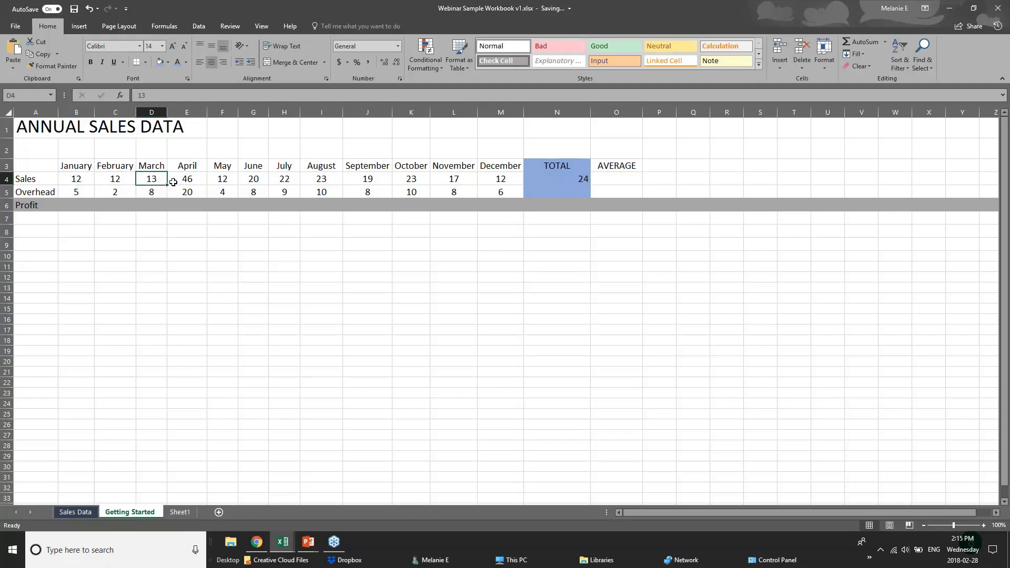
left_click(177, 181)
left_click(566, 181)
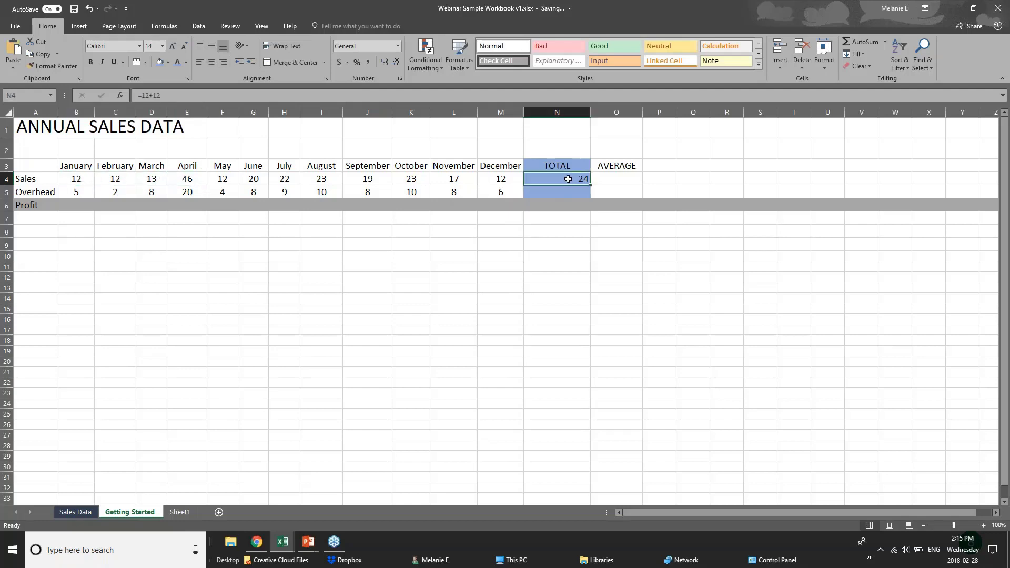
double_click(568, 179)
left_click(540, 248)
left_click(552, 181)
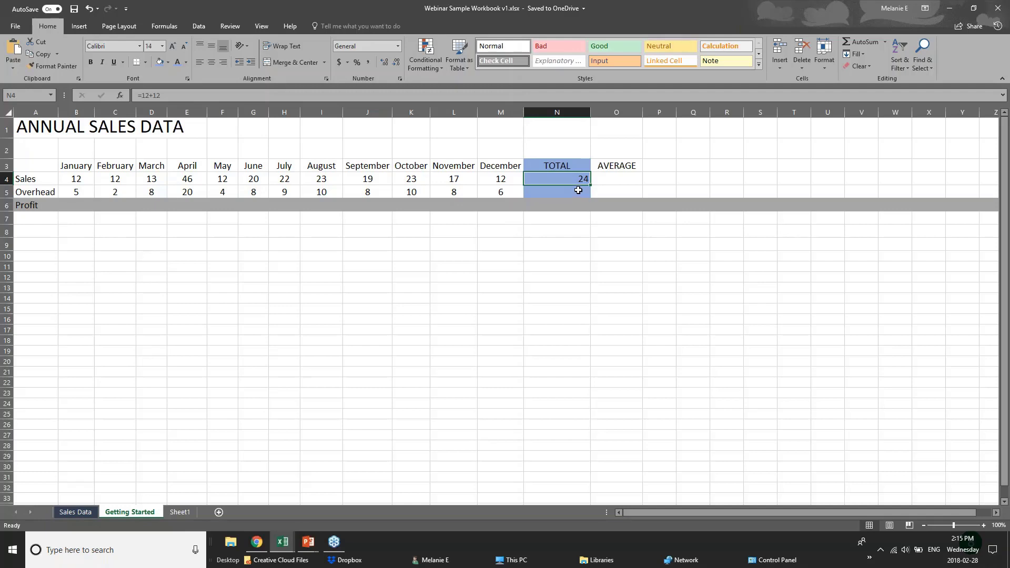
Undo the 24 total and start a SUM formula in N4, trying cell-by-cell additions
left_click(567, 219)
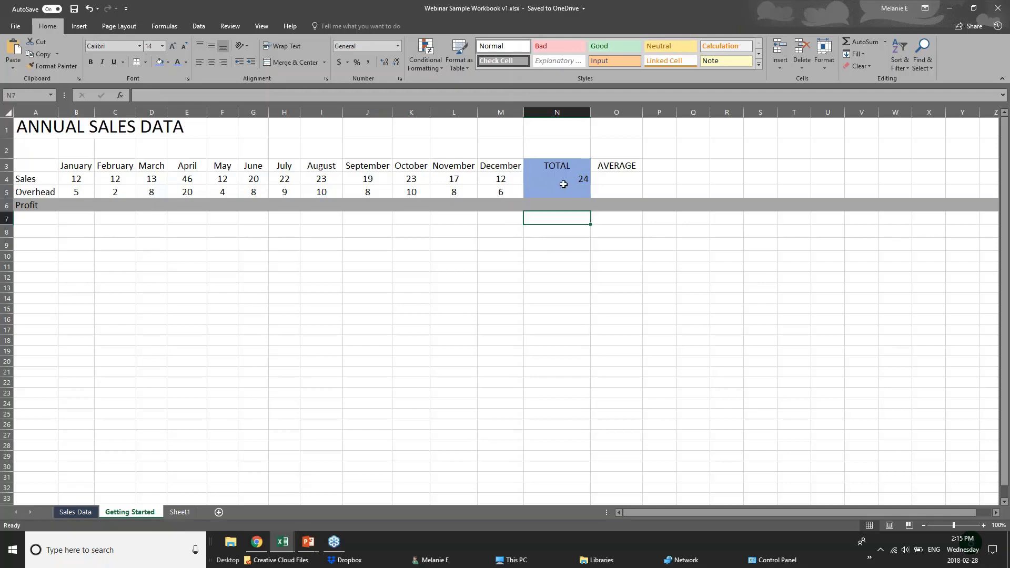
key("ctrl+z")
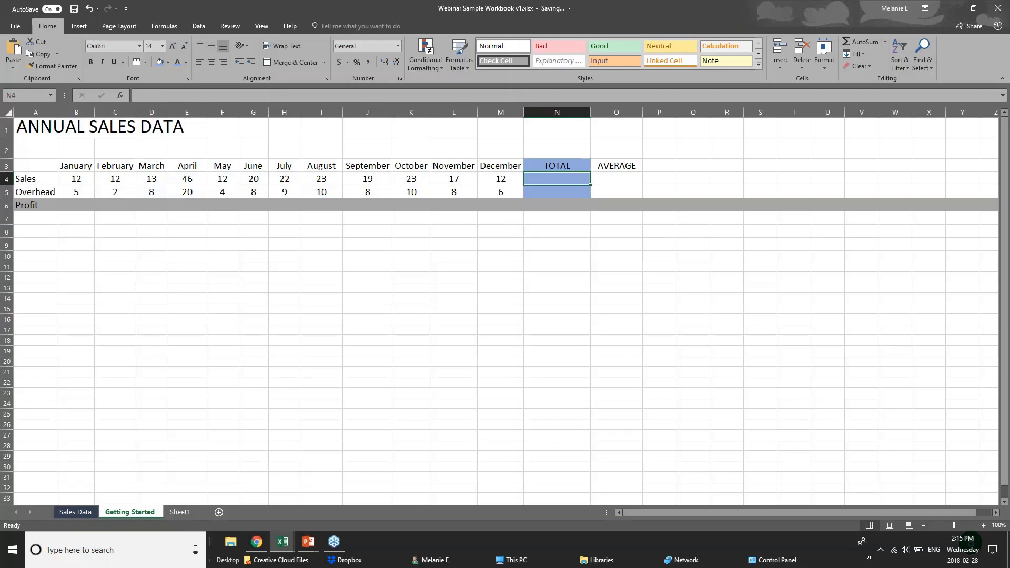
type("=sum")
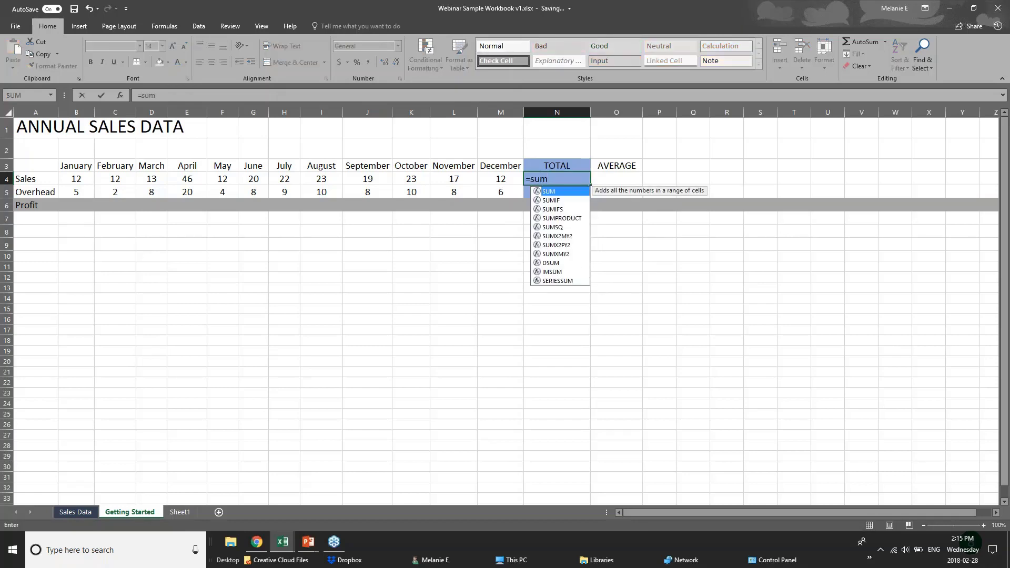
type("(")
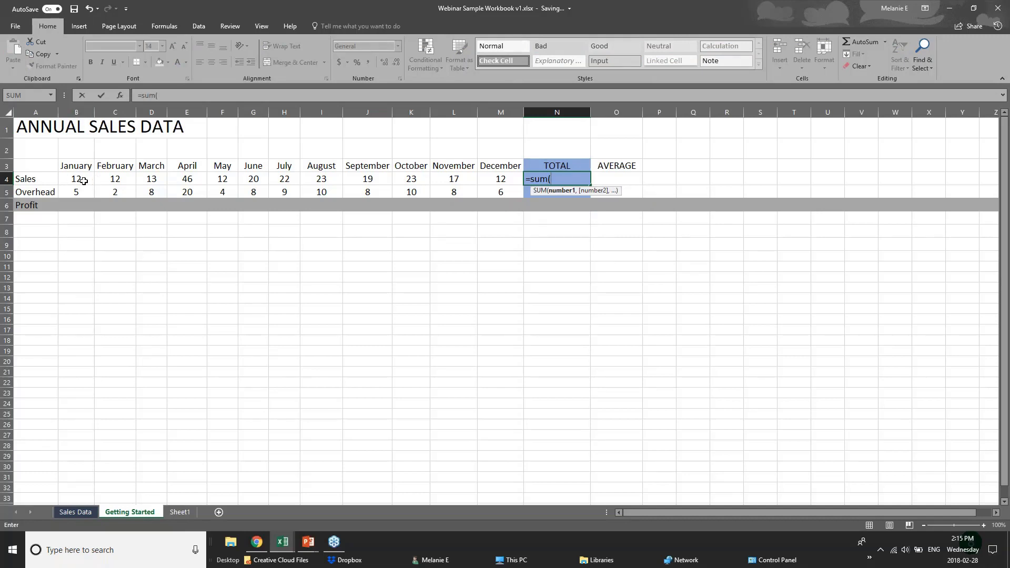
type("b4")
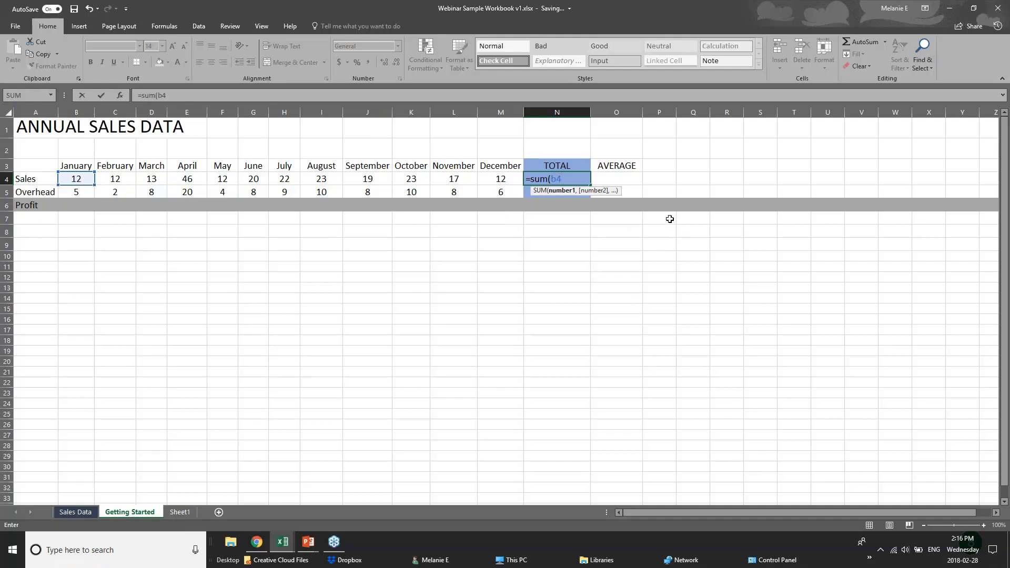
type("=")
key("BackSpace")
type("+c4")
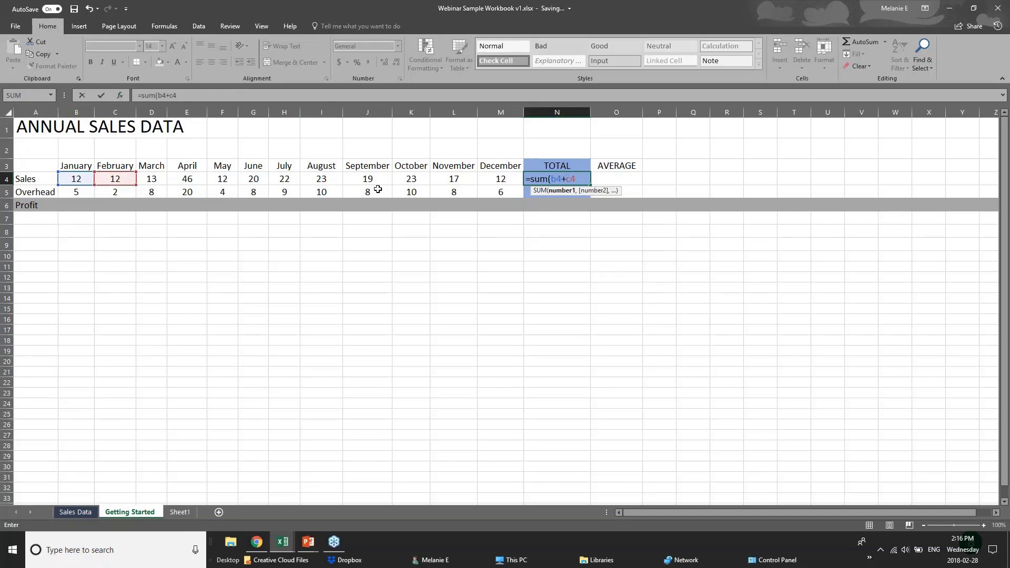
type("+d")
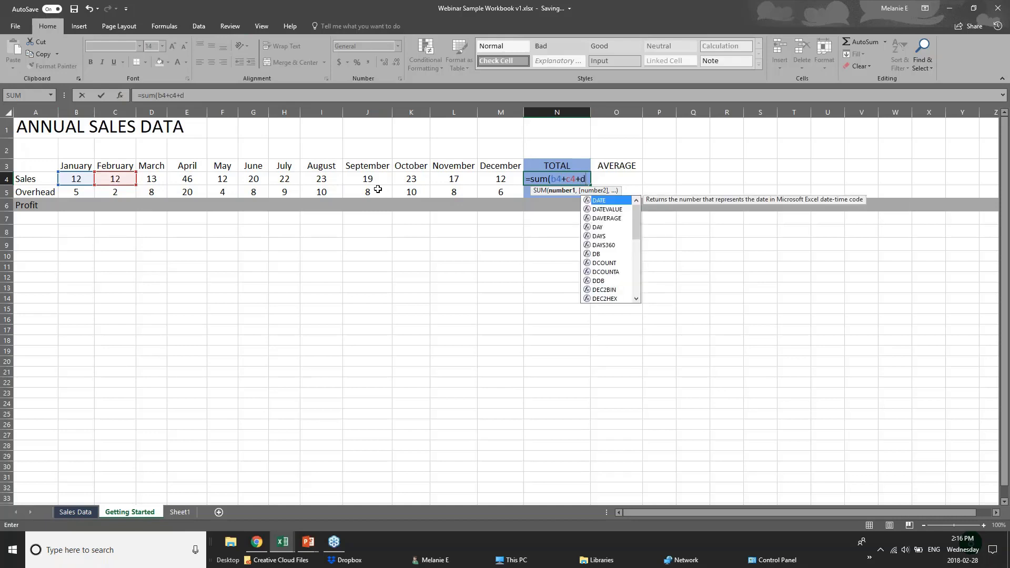
type("4")
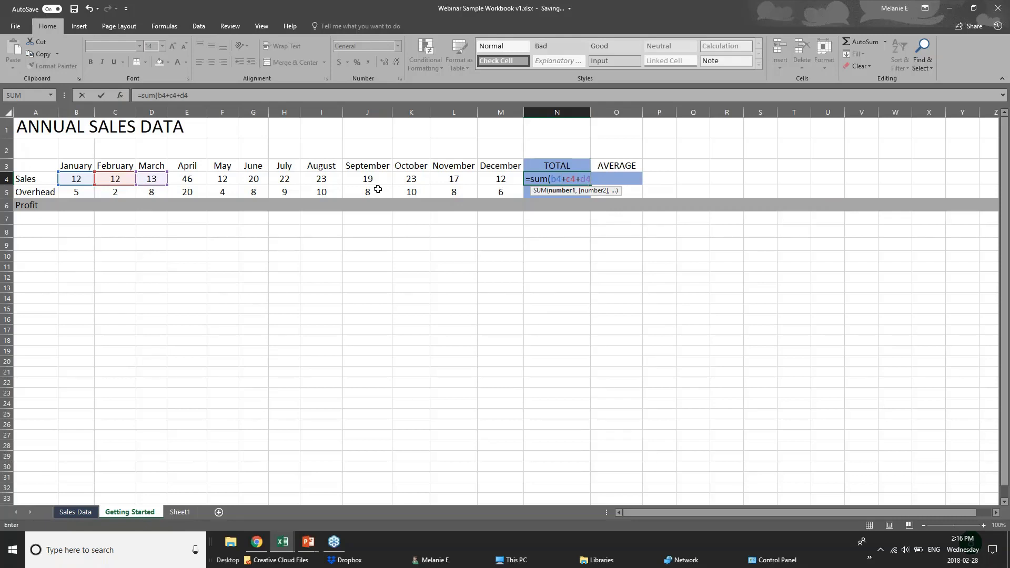
key("BackSpace")
key("BackSpace")
key("BackSpace")
key("BackSpace")
key("BackSpace")
key("BackSpace")
key("BackSpace")
key("BackSpace")
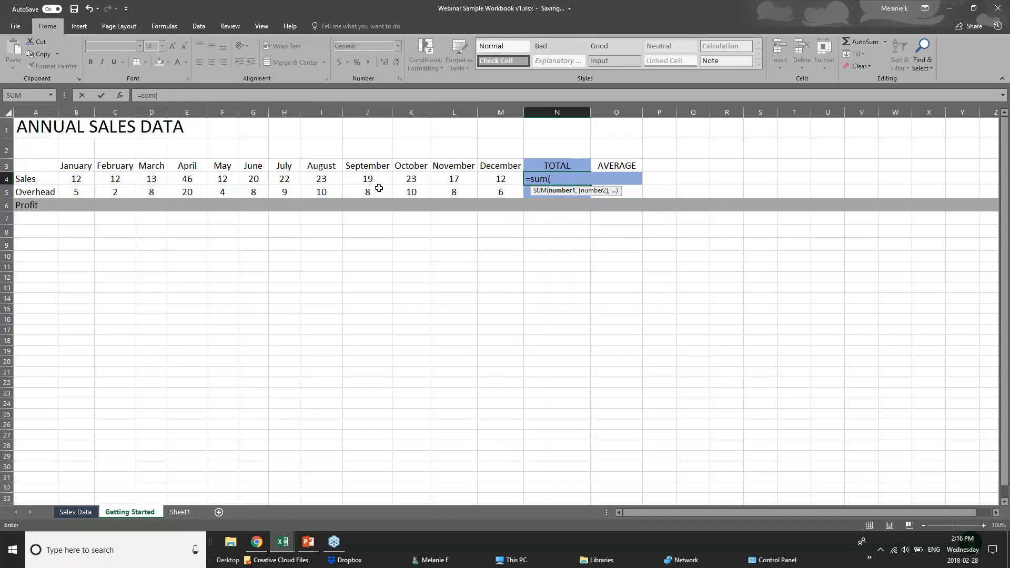
Sum January through December (B4:M4) to 231 in N4, then clear N4
left_click(79, 181)
left_click_drag(79, 181, 488, 180)
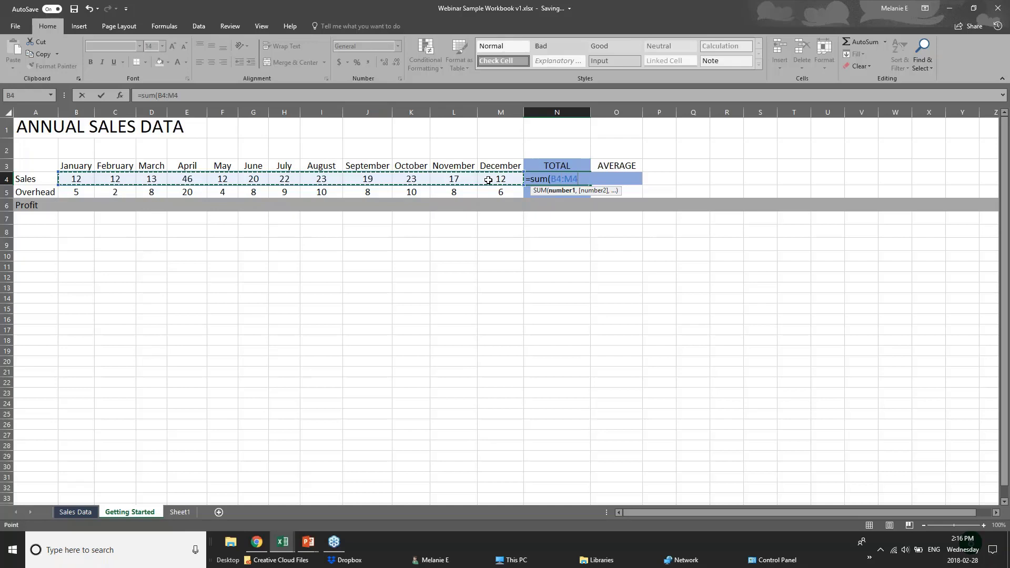
key("Return")
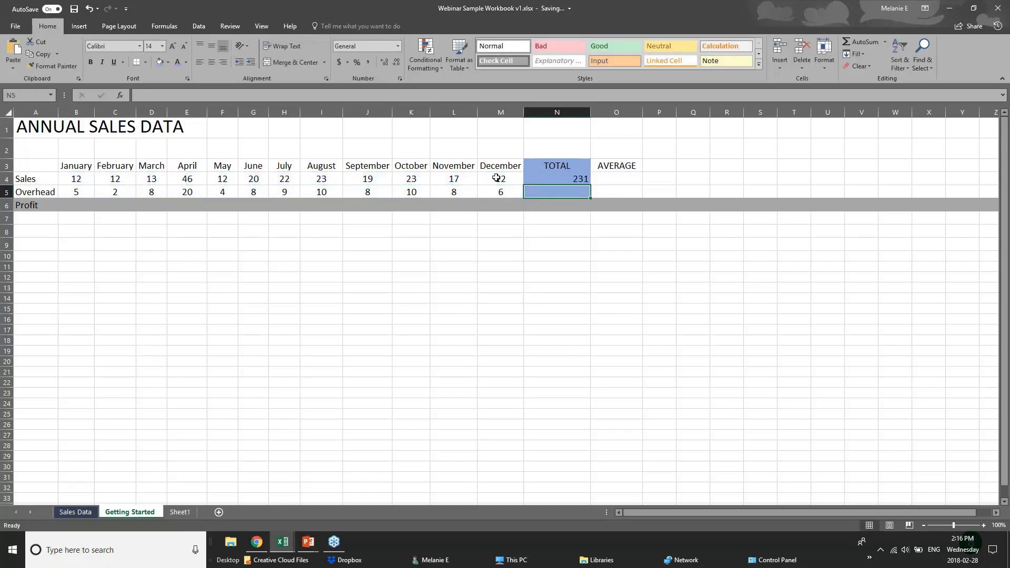
left_click(556, 180)
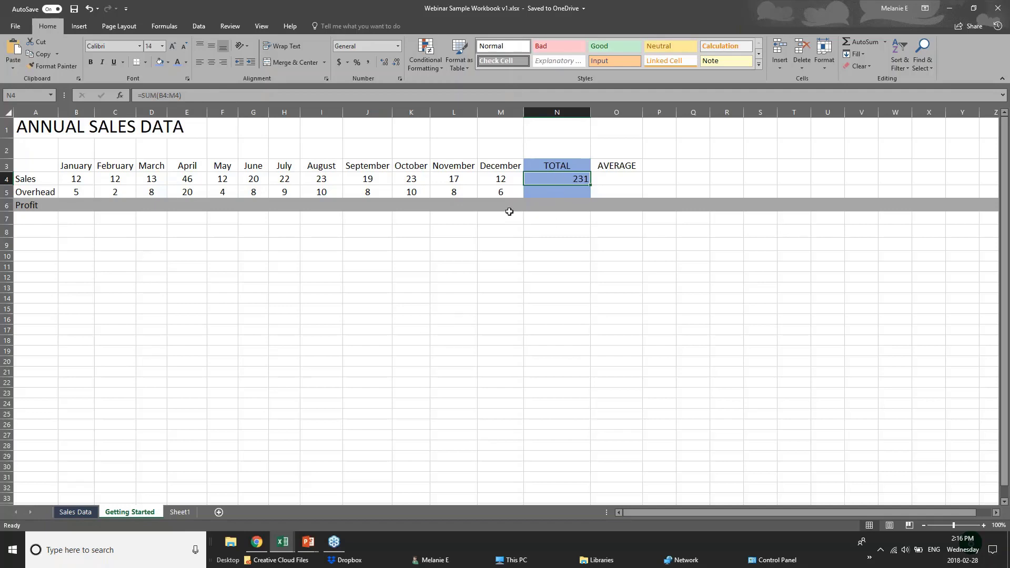
key("Delete")
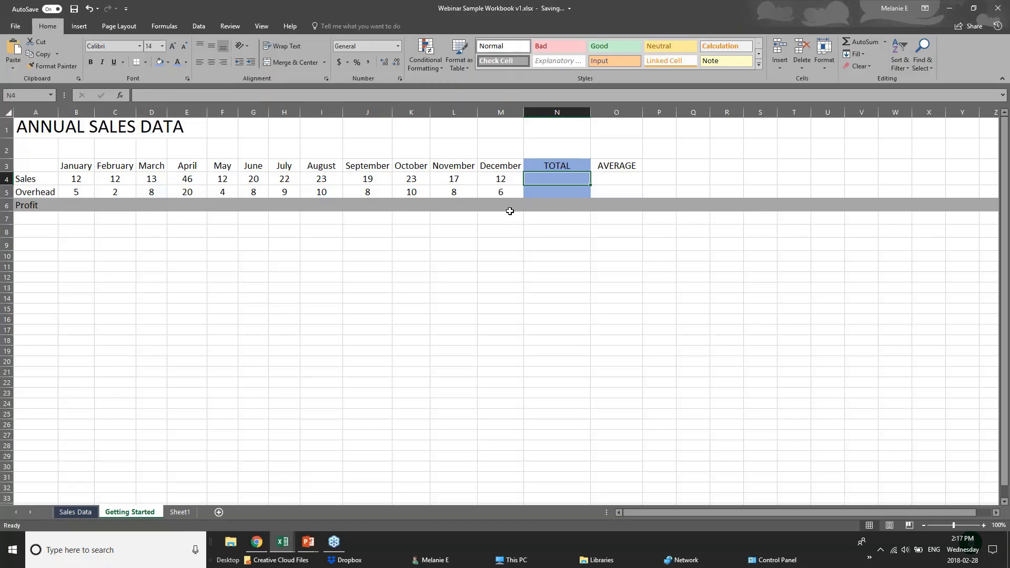
Back in Excel, AutoSum the Sales row into N4, giving 231
left_click(999, 9)
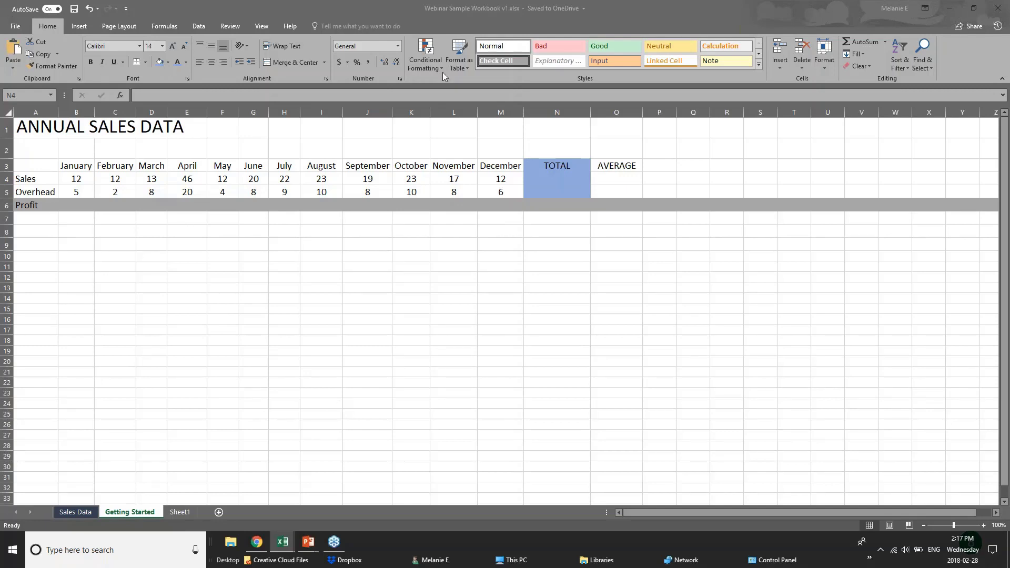
left_click(884, 41)
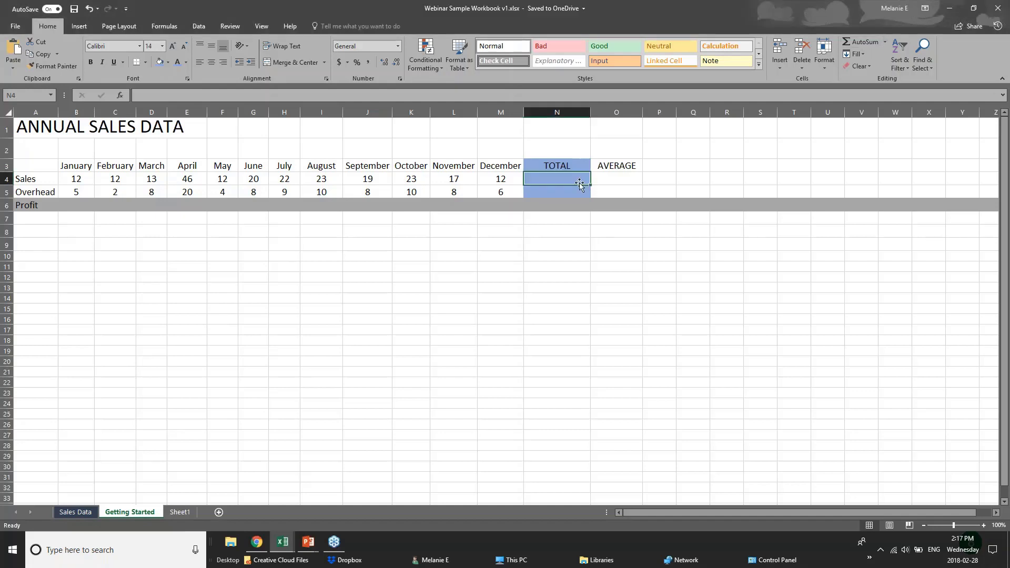
left_click(855, 42)
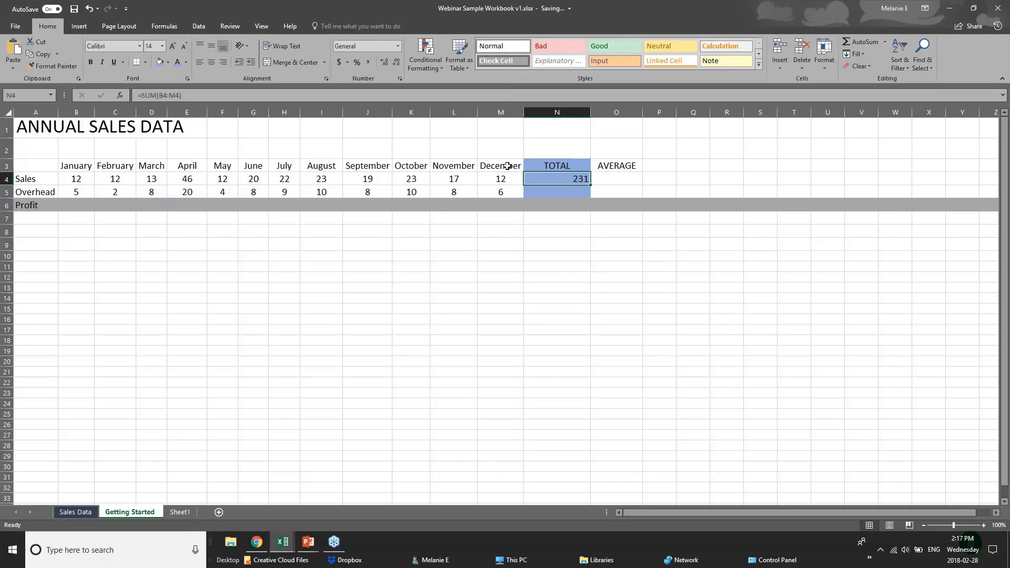
left_click(69, 180)
left_click(531, 180)
AutoSum the Overhead row in N5 (98), clear it, and show the AutoSum function list
left_click(584, 194)
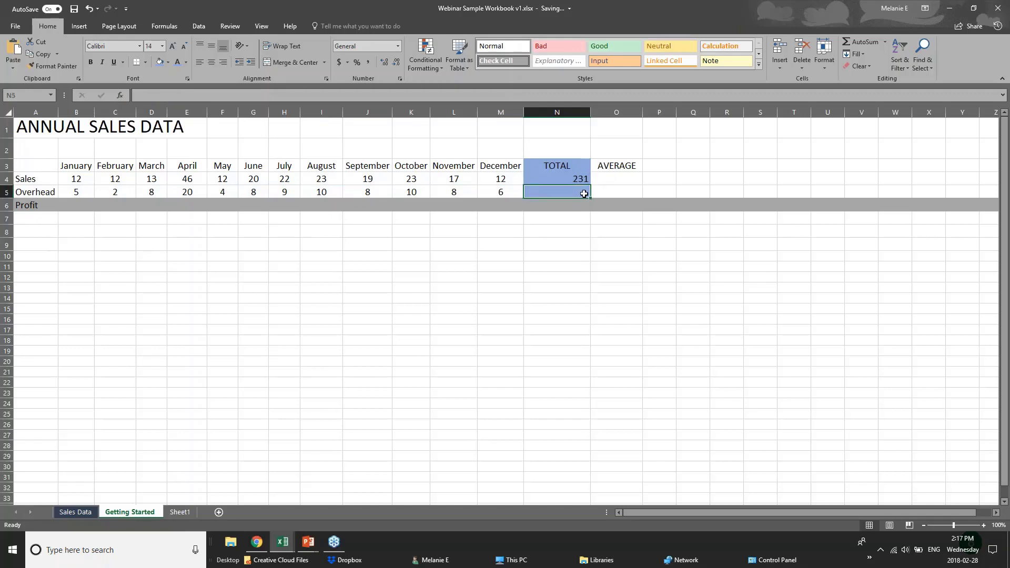
left_click(866, 42)
left_click(867, 42)
key("Delete")
left_click(886, 44)
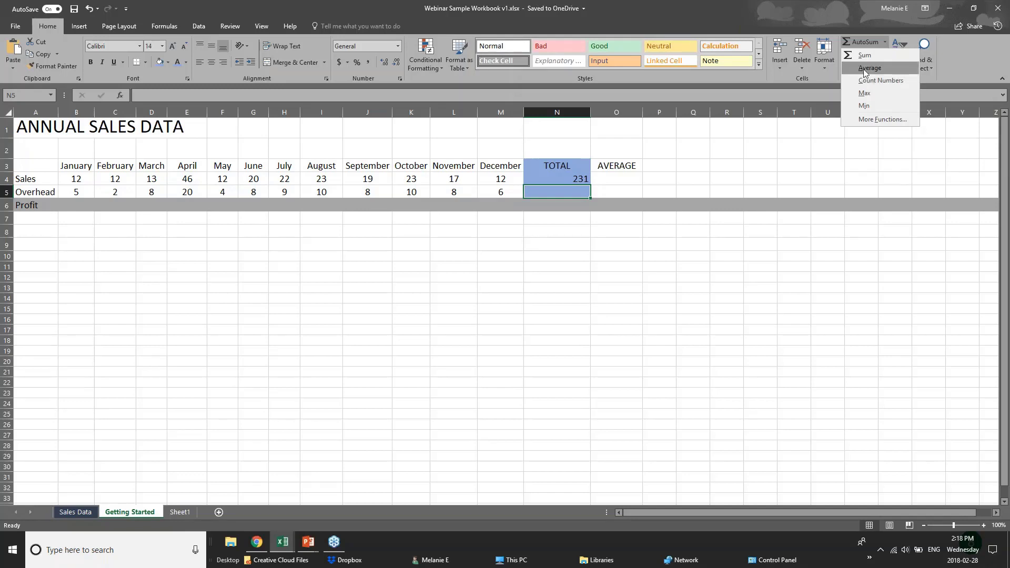
left_click(865, 69)
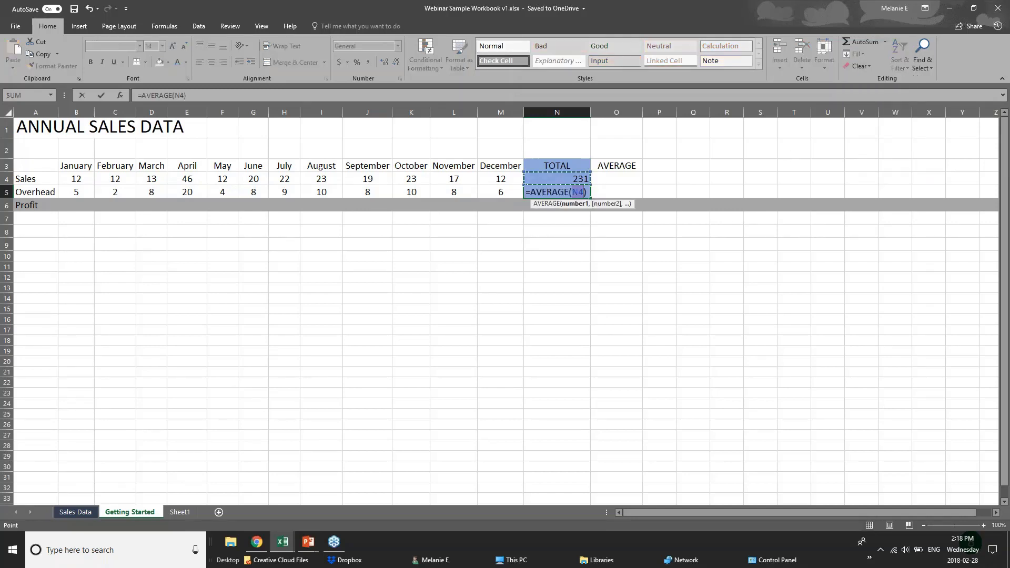
left_click(573, 192)
left_click(88, 193)
left_click_drag(89, 191, 505, 192)
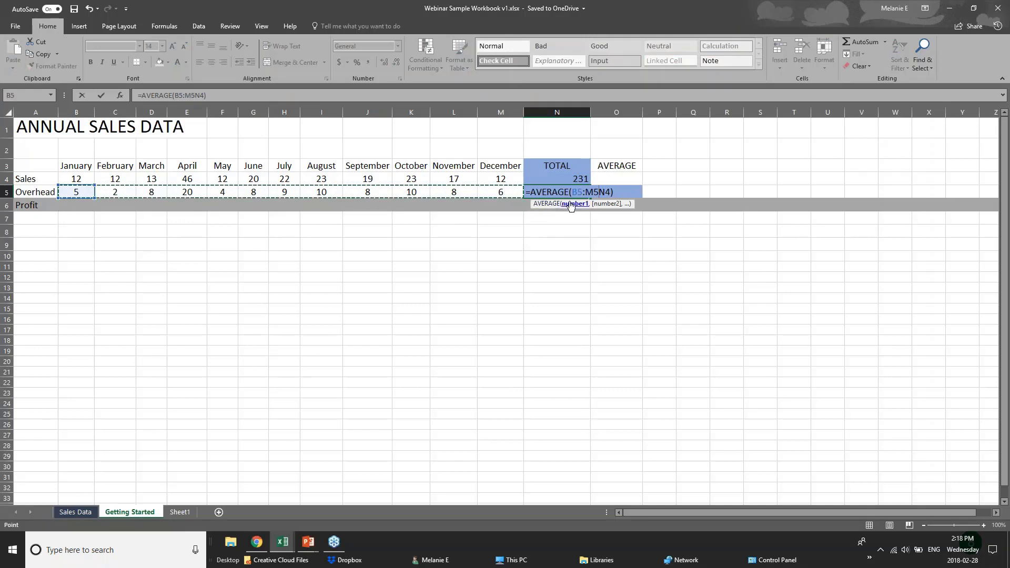
key("Delete")
key("Delete")
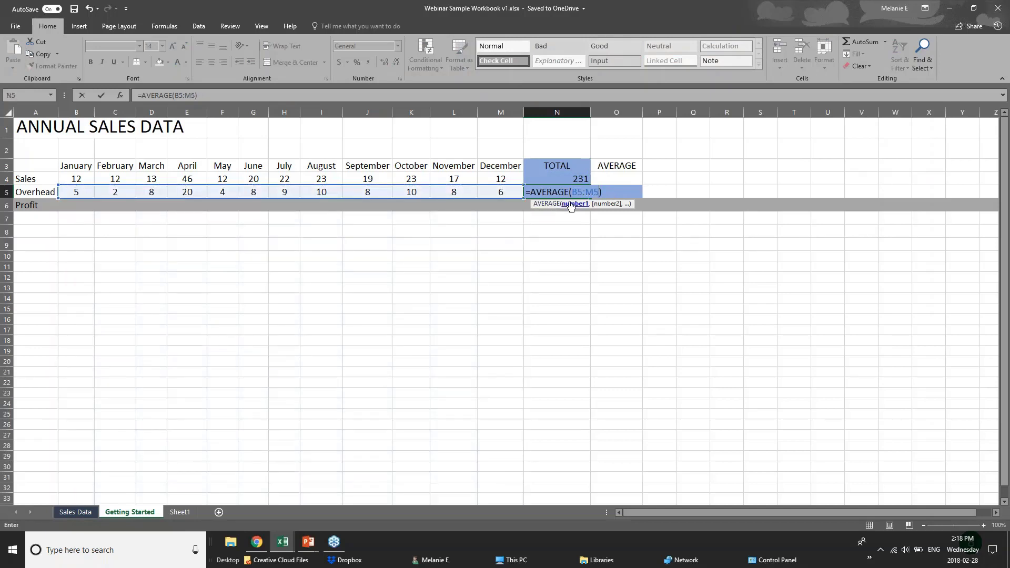
key("Return")
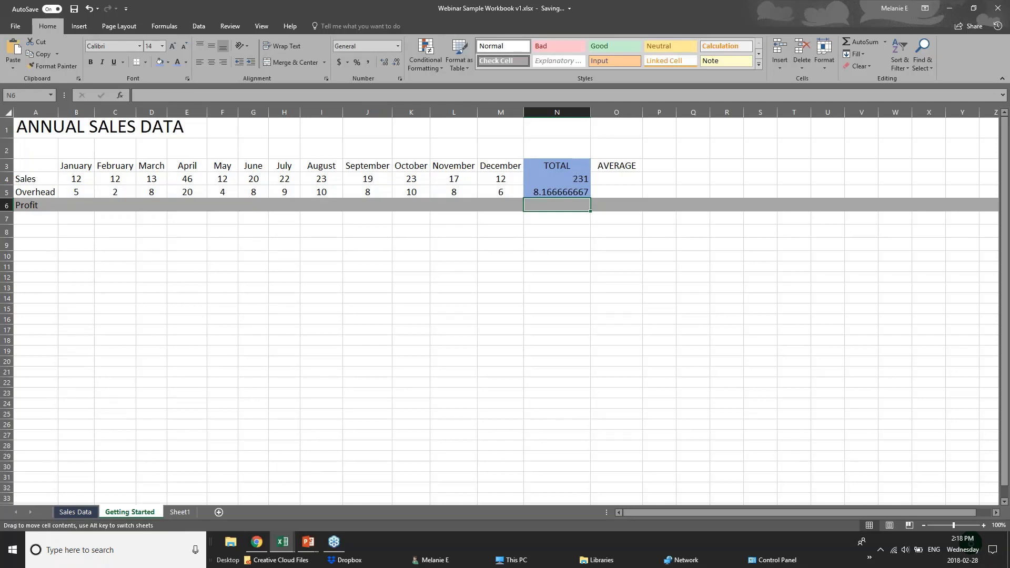
left_click(573, 191)
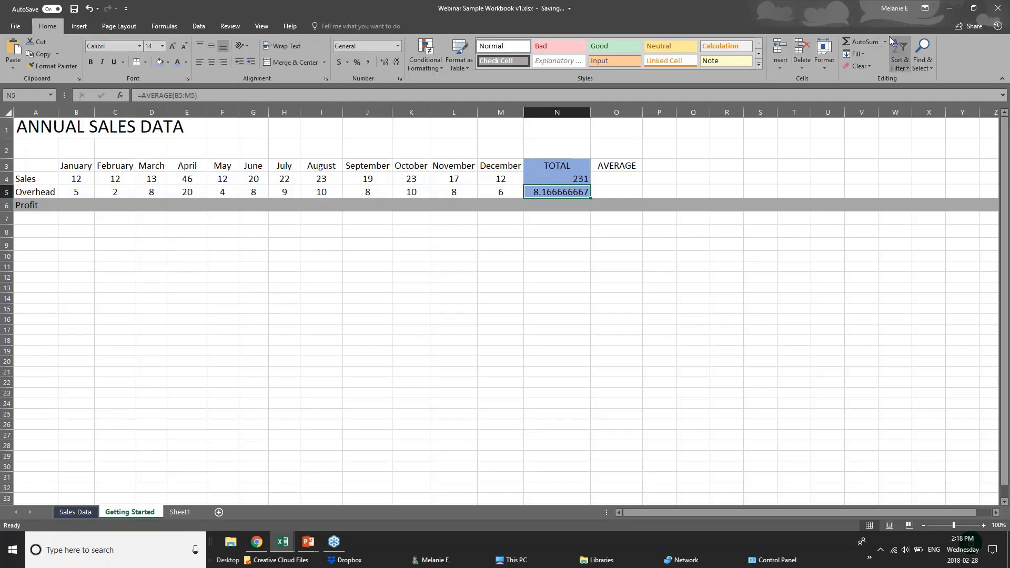
left_click_drag(79, 192, 516, 191)
left_click(541, 193)
left_click(71, 180)
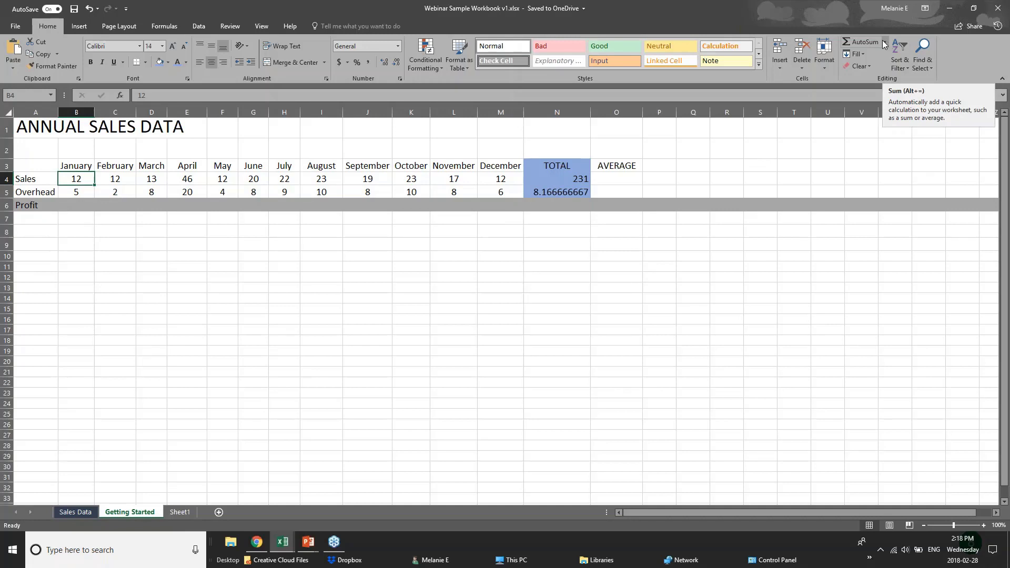
On the Formulas tab, insert an AutoSum Sum into B4, undo it, and select empty cell B7
left_click(173, 27)
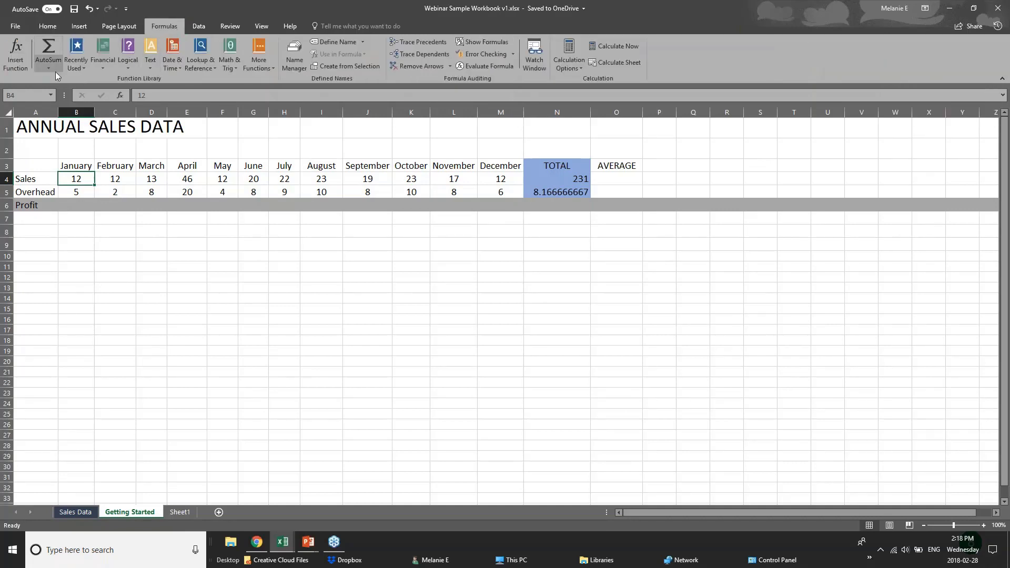
left_click(56, 69)
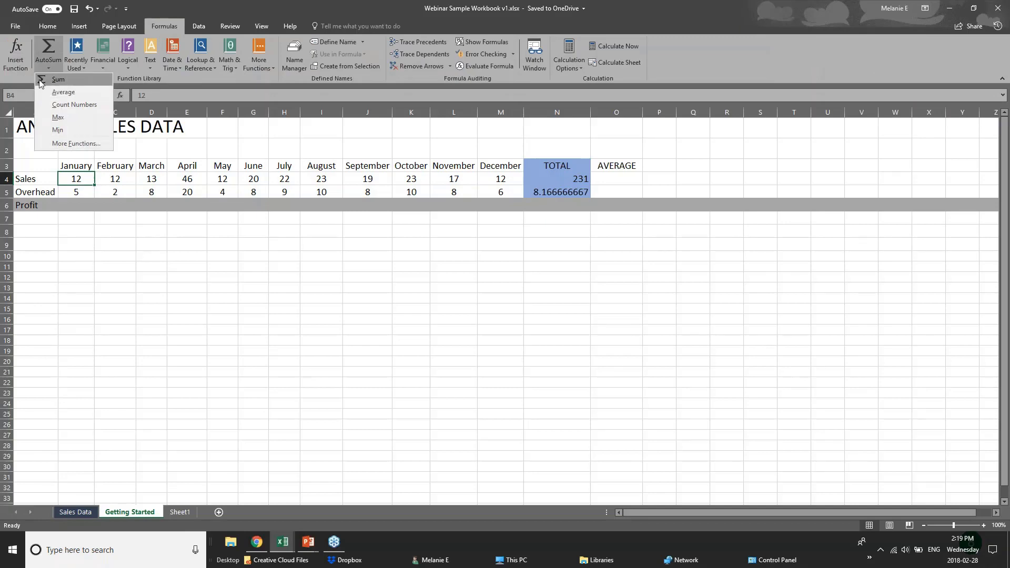
left_click(51, 46)
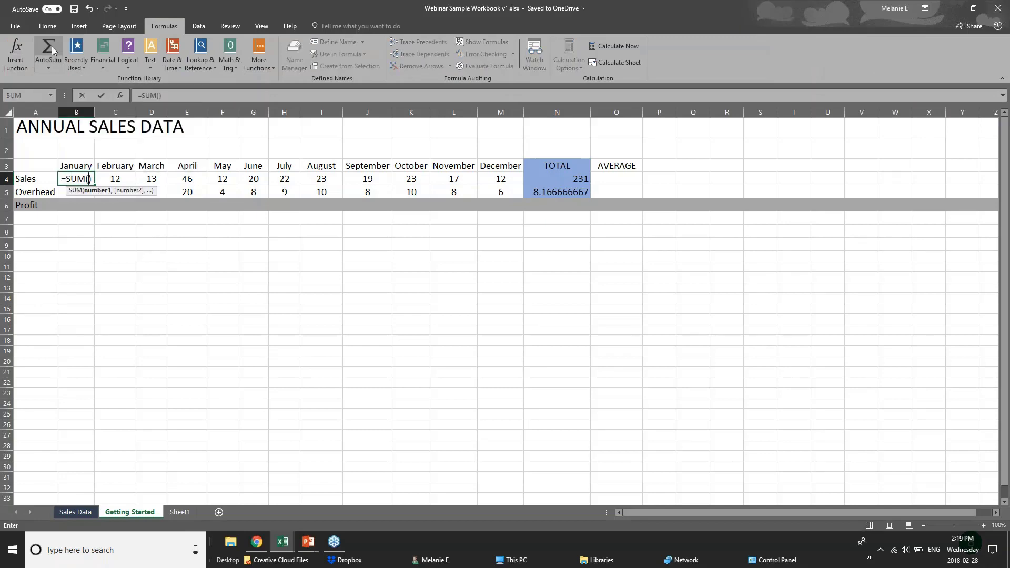
key("ctrl+z")
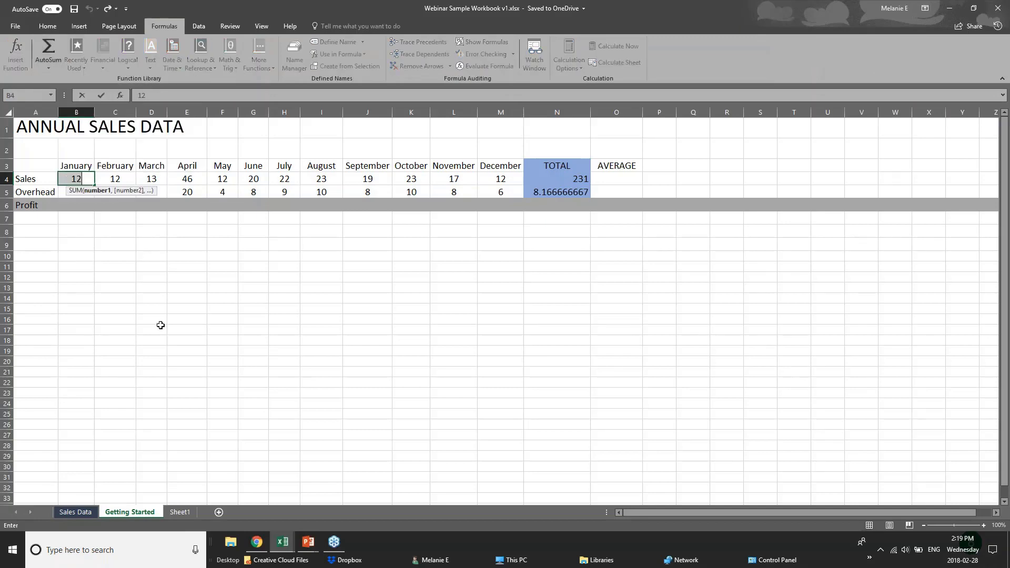
left_click(172, 277)
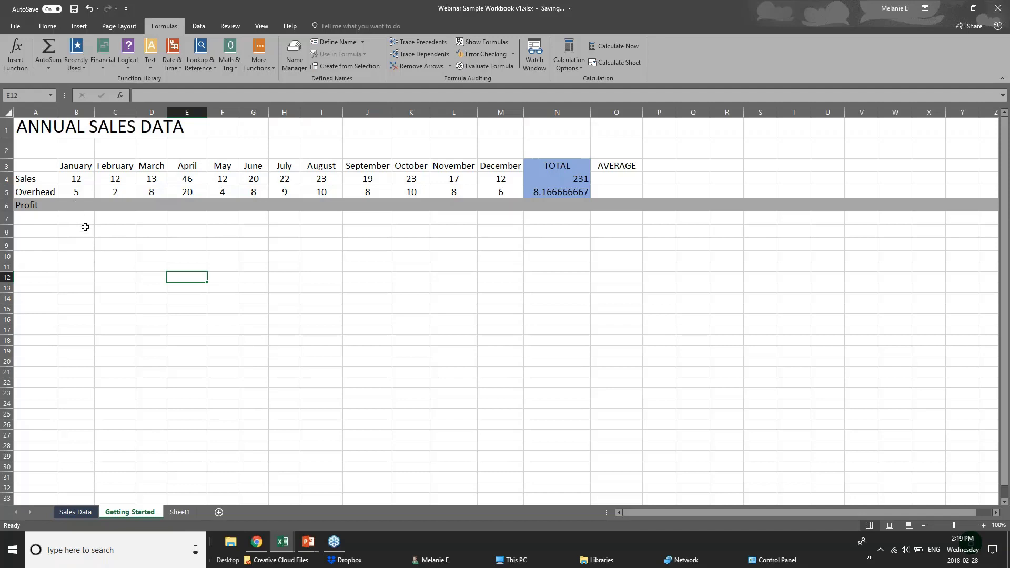
left_click(85, 219)
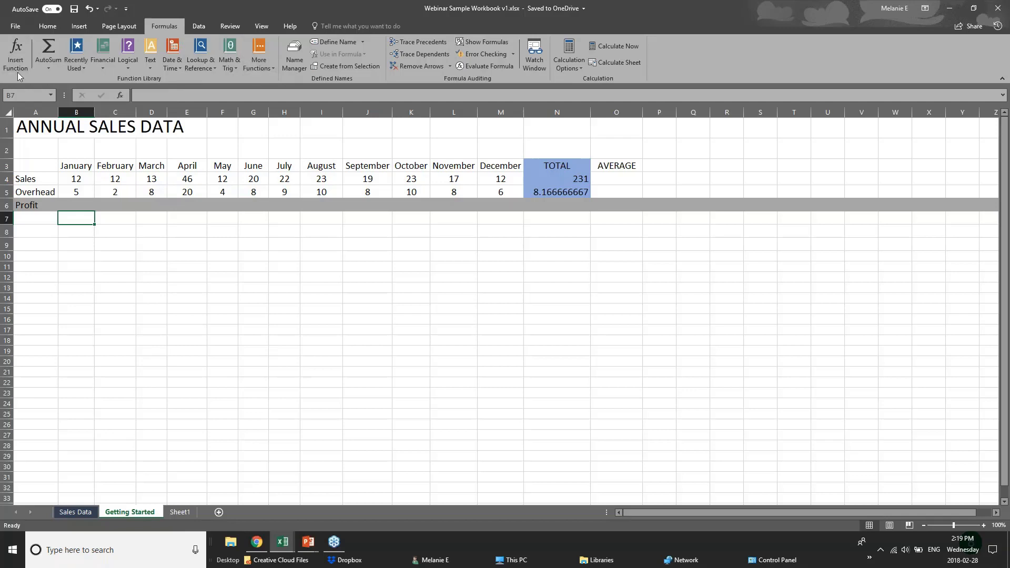
left_click(74, 67)
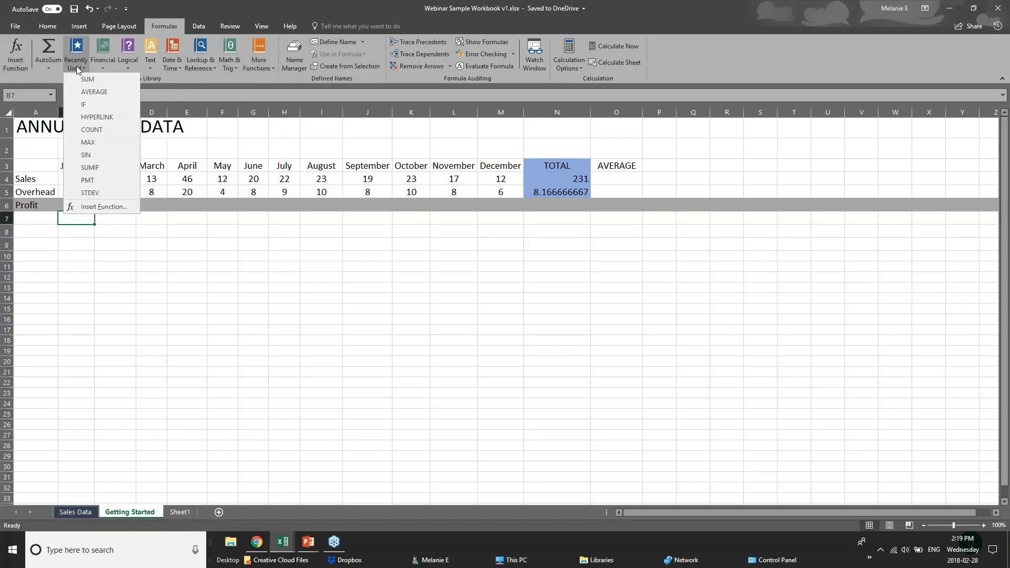
left_click(207, 74)
left_click(128, 62)
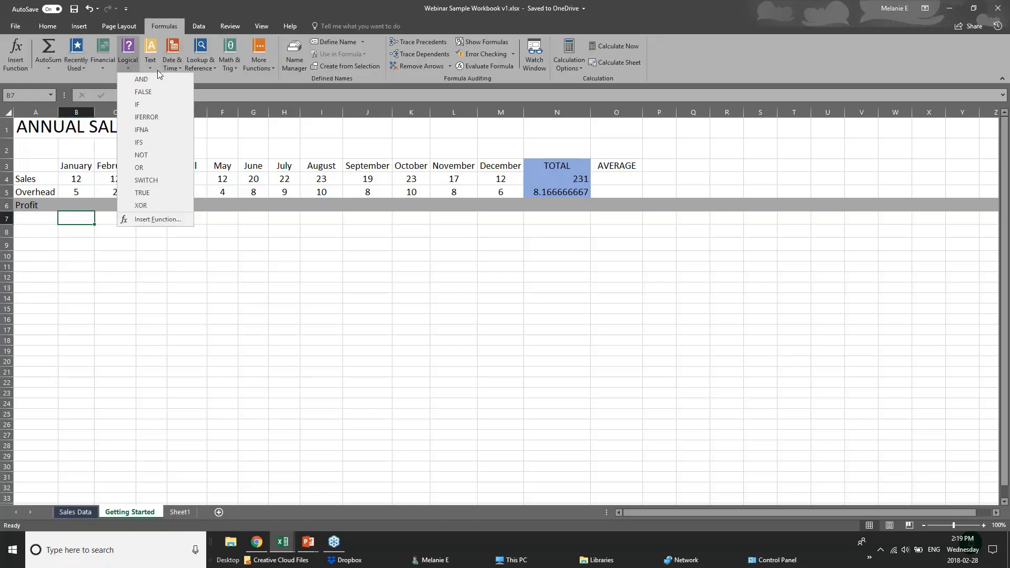
left_click(198, 77)
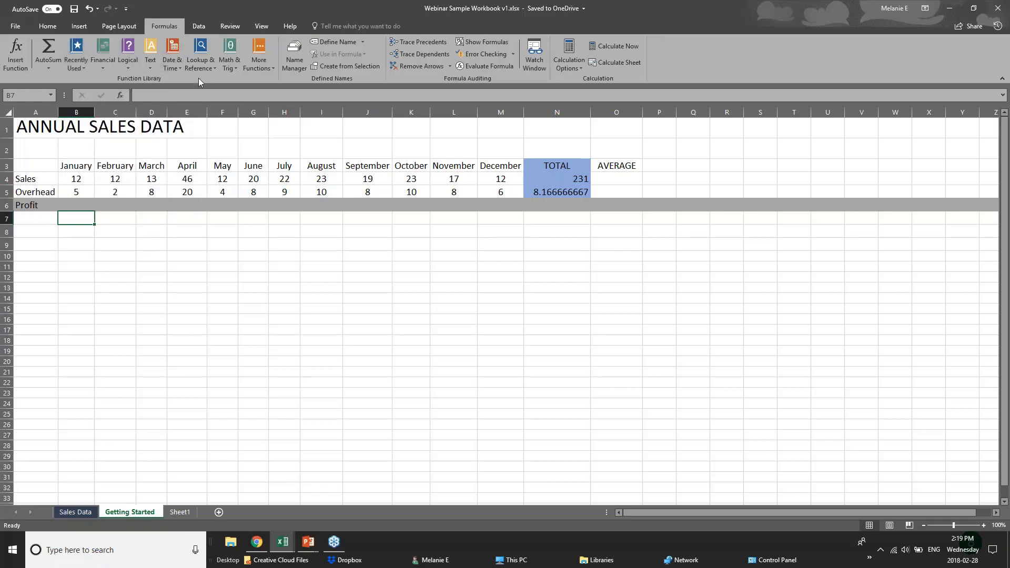
left_click(150, 71)
left_click(241, 81)
left_click(232, 69)
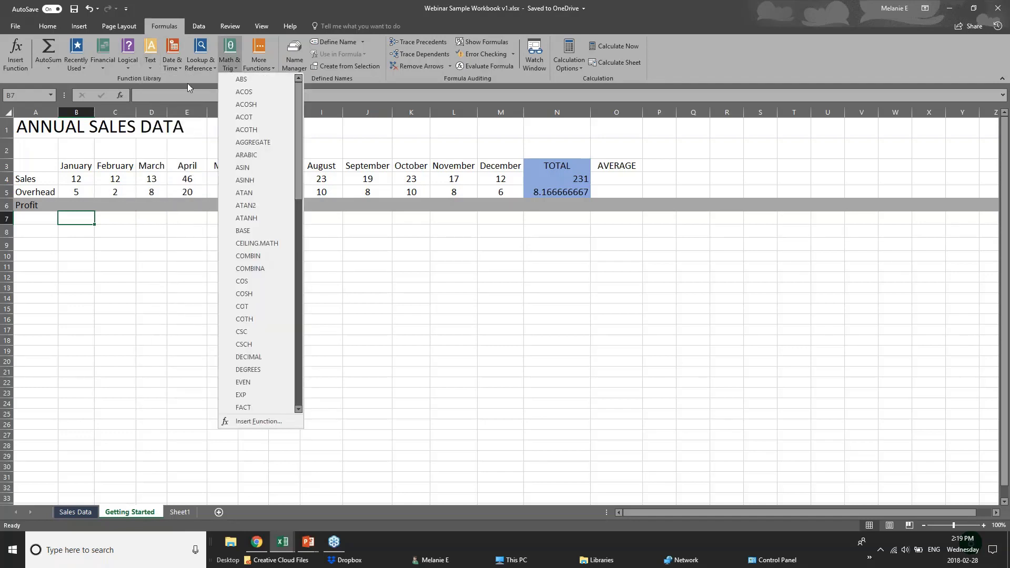
left_click(187, 83)
left_click(198, 69)
left_click(169, 78)
left_click(171, 69)
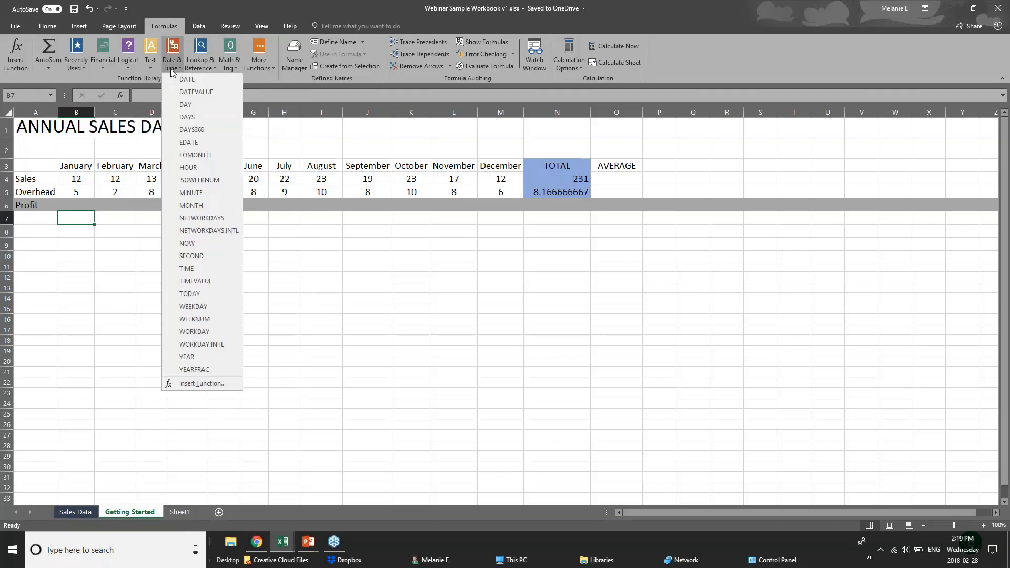
left_click(243, 76)
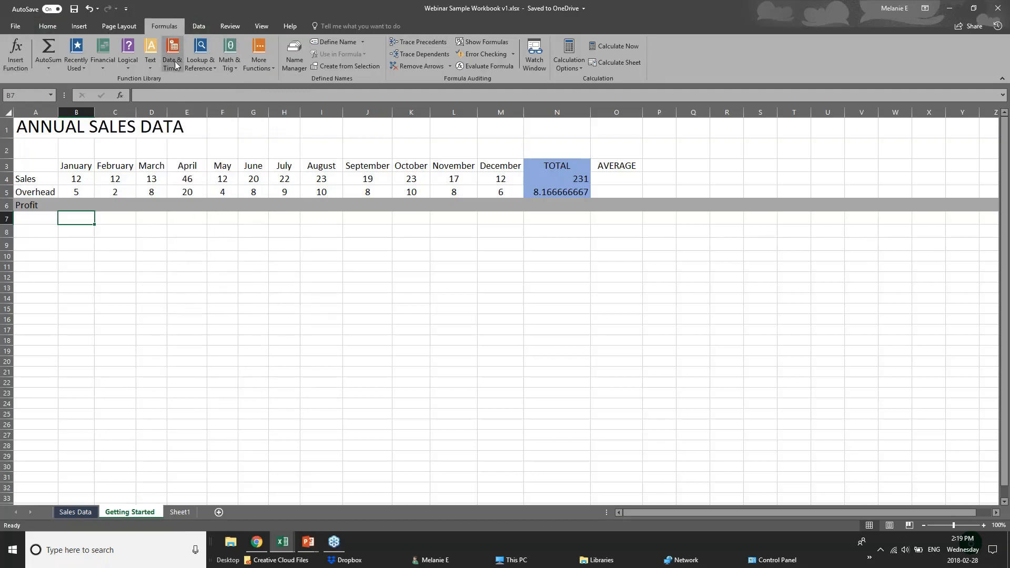
left_click(55, 67)
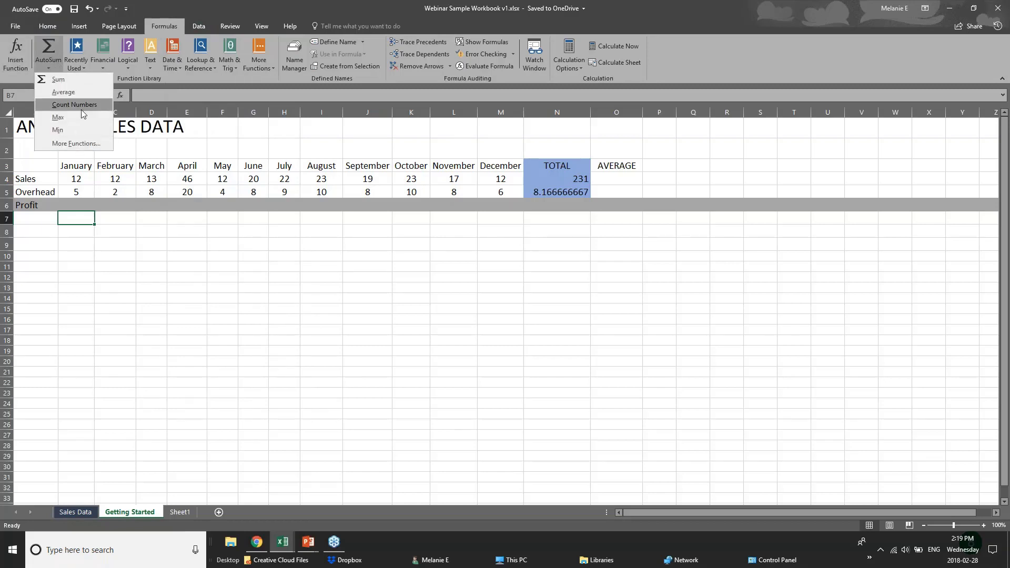
left_click(86, 216)
left_click(83, 206)
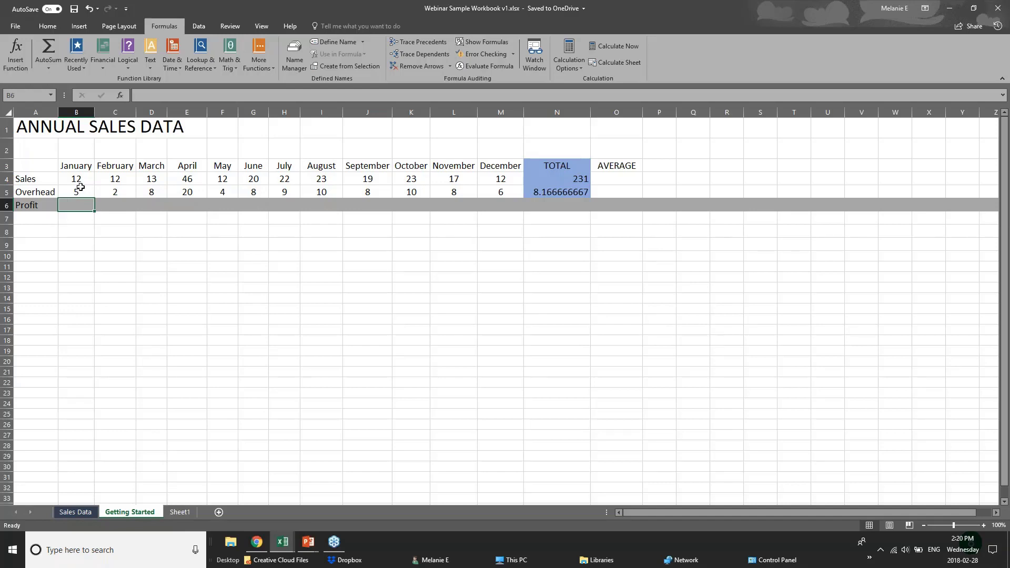
left_click(77, 180)
left_click(77, 191)
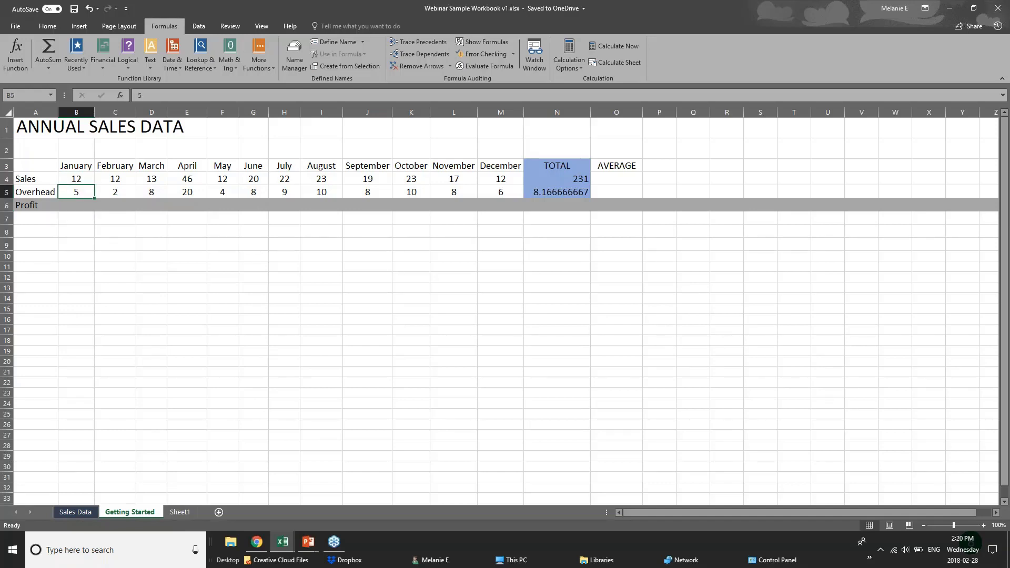
left_click(78, 205)
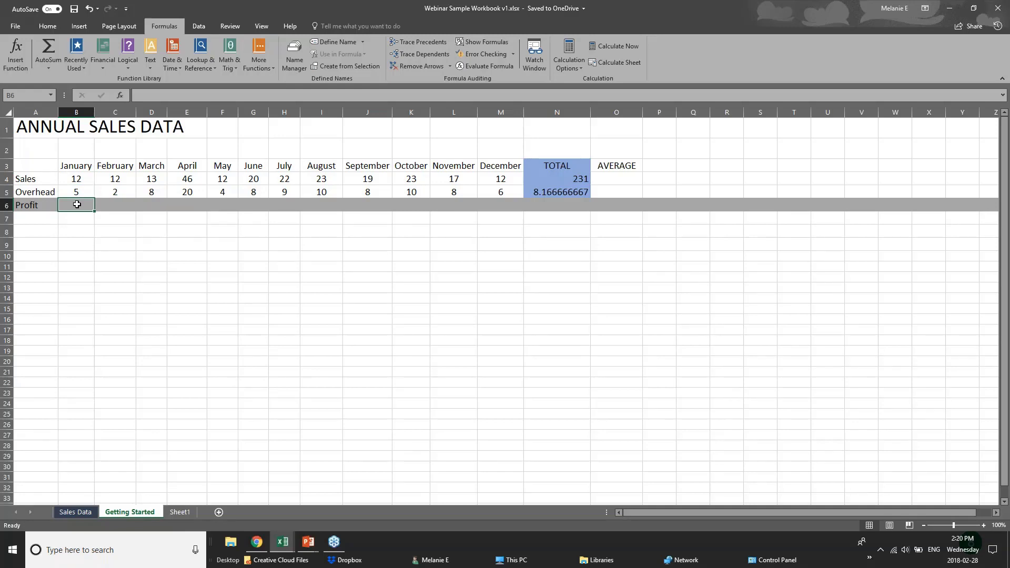
Enter =B4-B5 in January's Profit cell B6, giving 7
type("=")
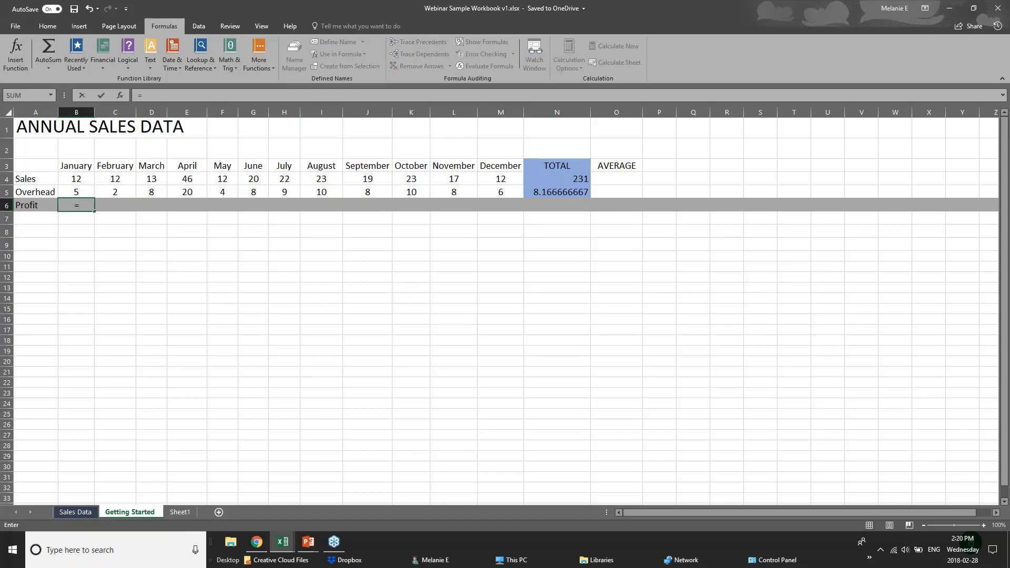
type("sub")
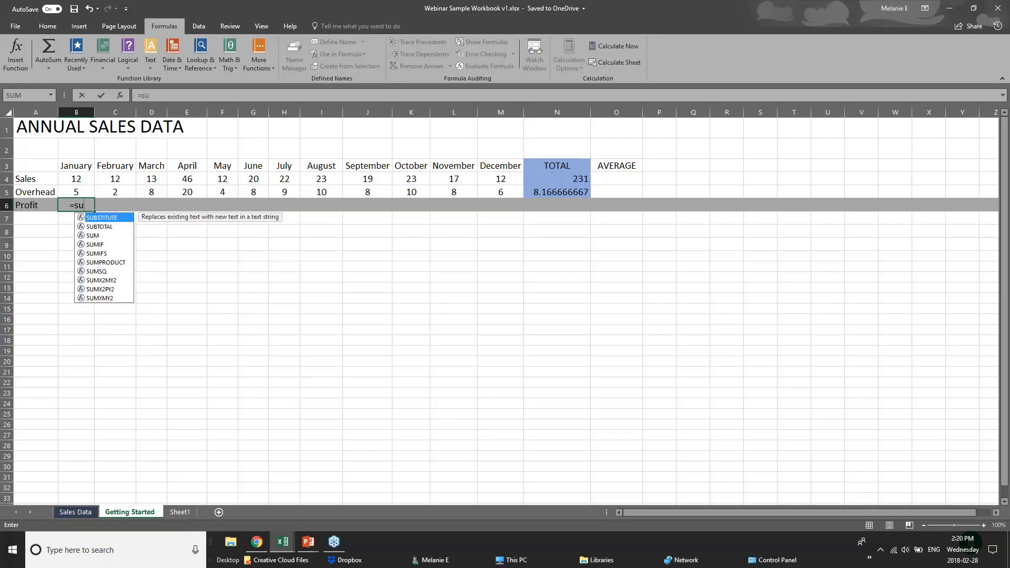
key("BackSpace")
key("BackSpace")
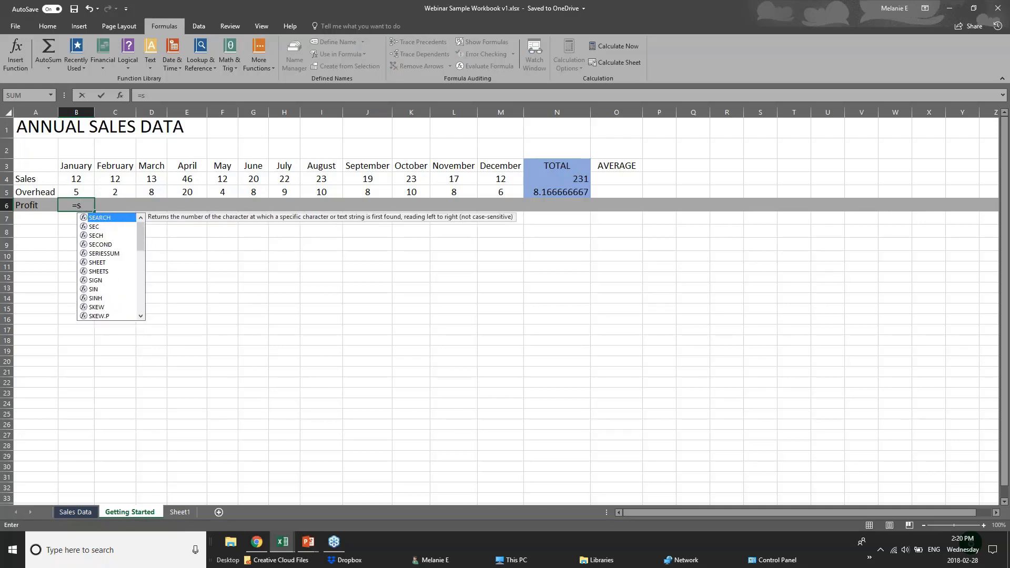
type("ub")
key("BackSpace")
key("BackSpace")
key("BackSpace")
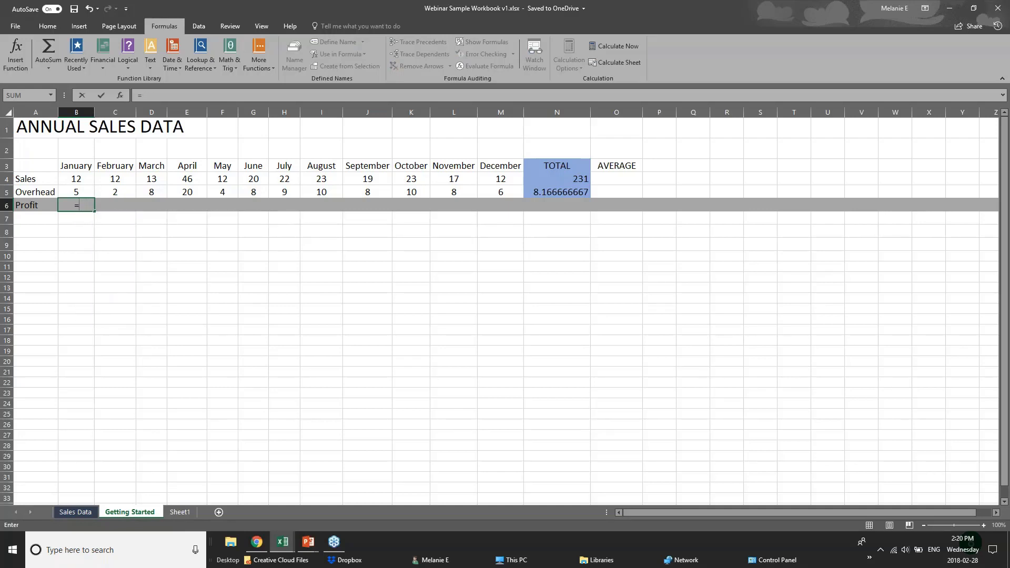
left_click(83, 177)
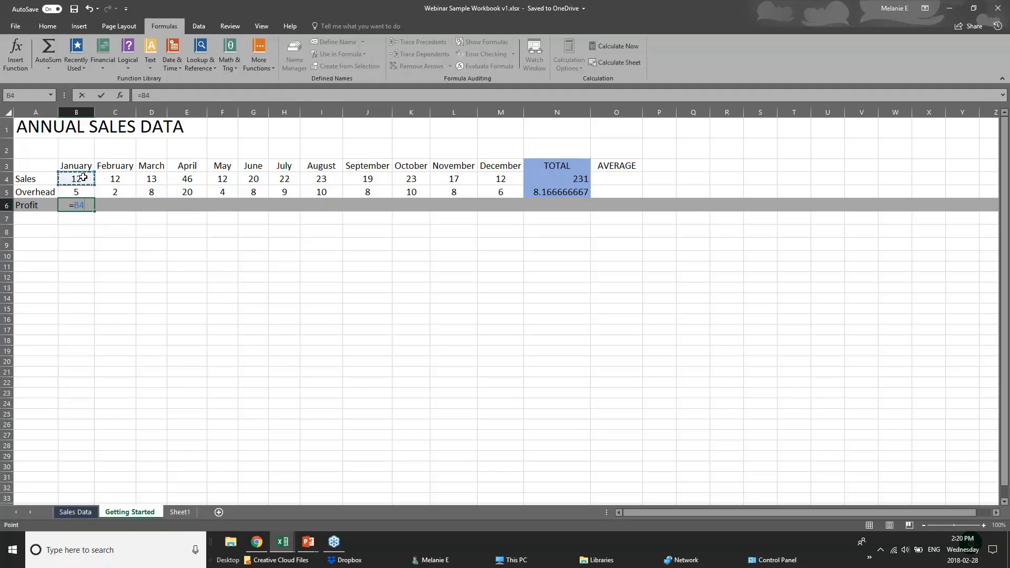
type("-")
left_click(85, 192)
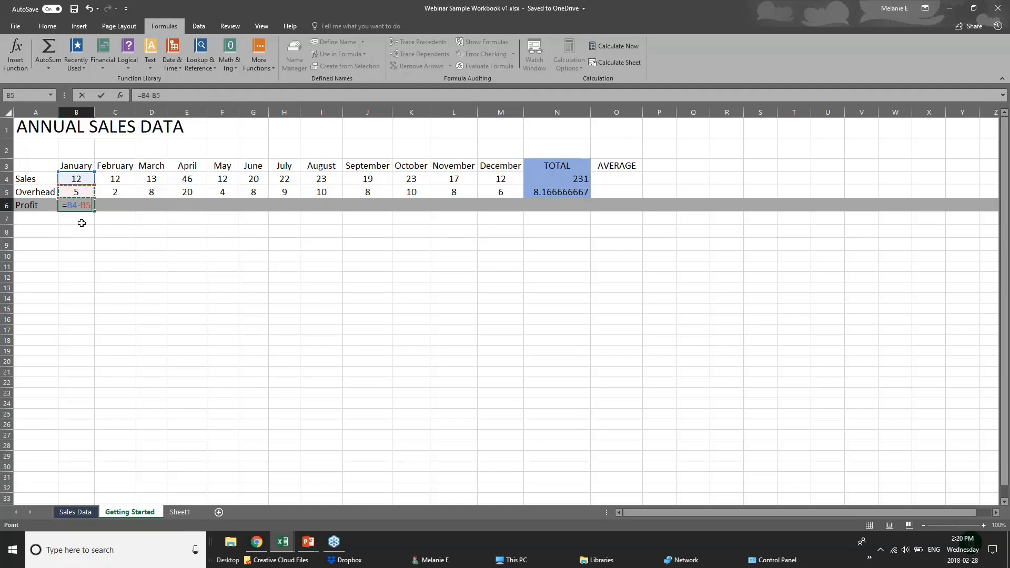
key("Return")
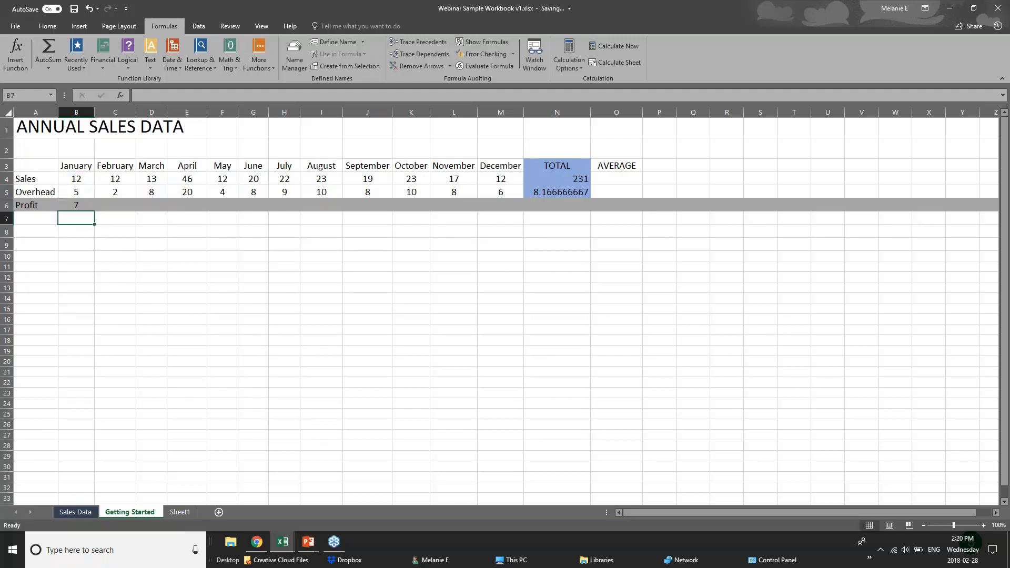
left_click(77, 204)
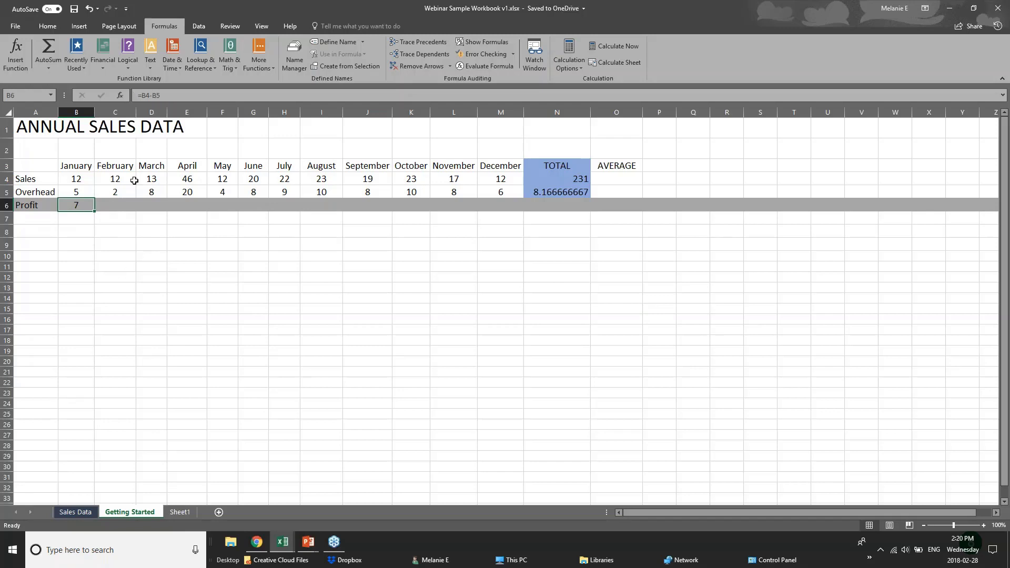
Copy January's profit formula from B6 and paste it into C6
left_click(125, 204)
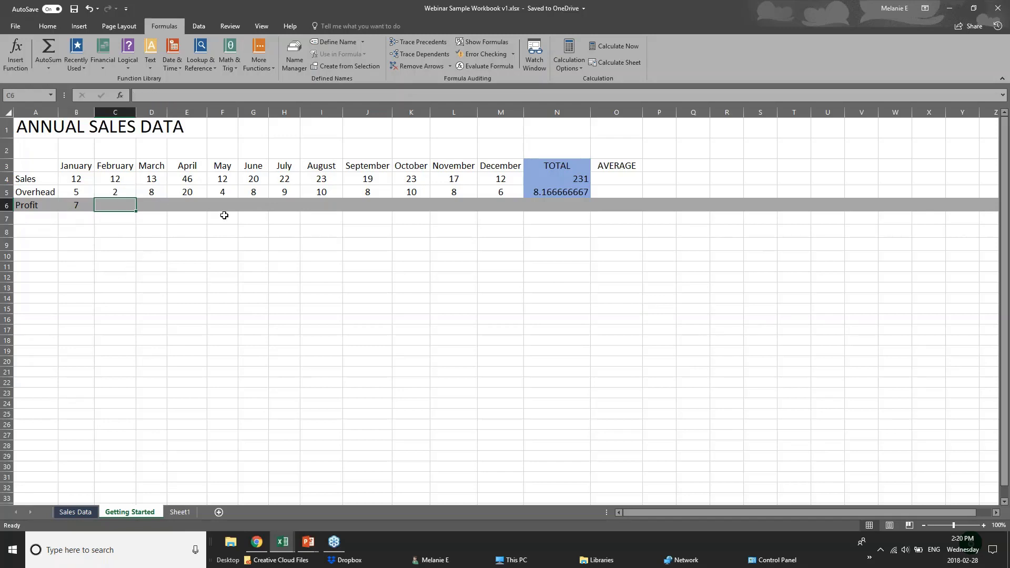
left_click(67, 206)
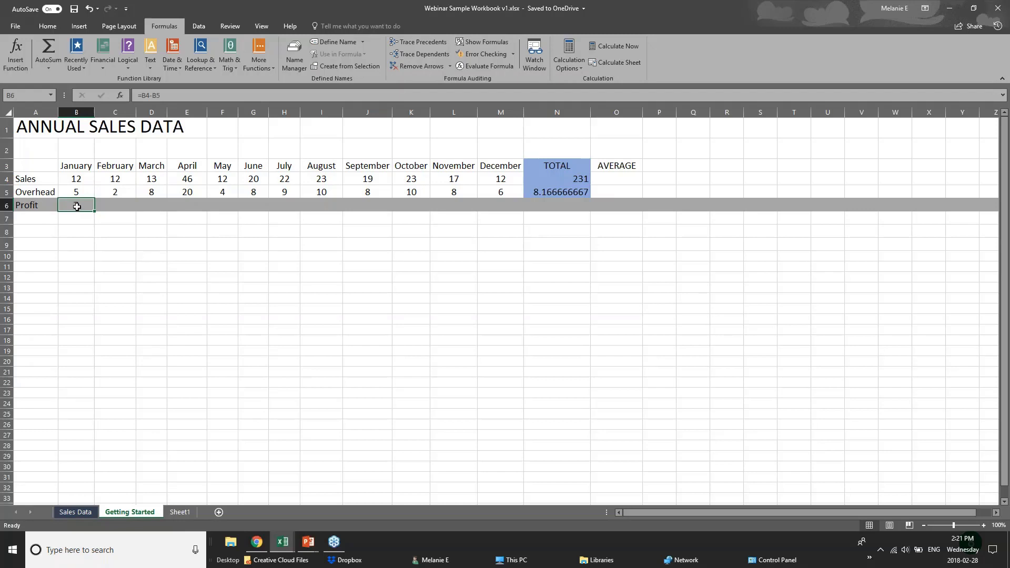
right_click(77, 207)
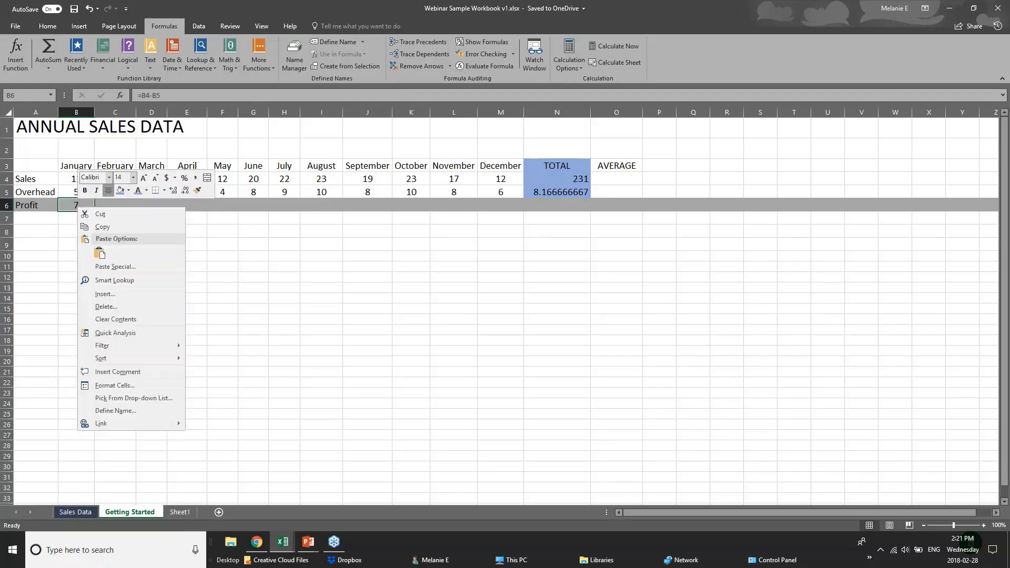
left_click(100, 227)
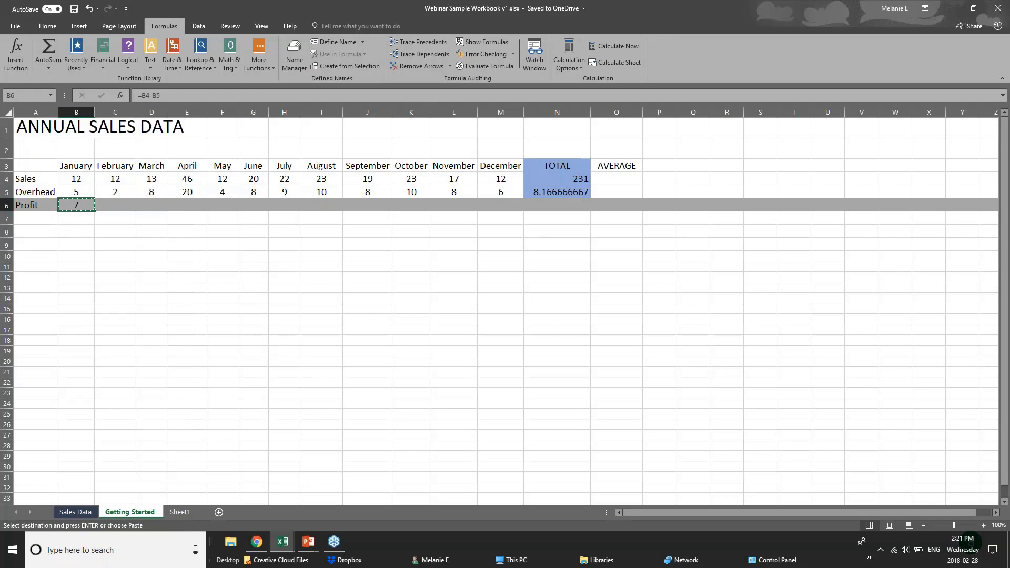
right_click(112, 207)
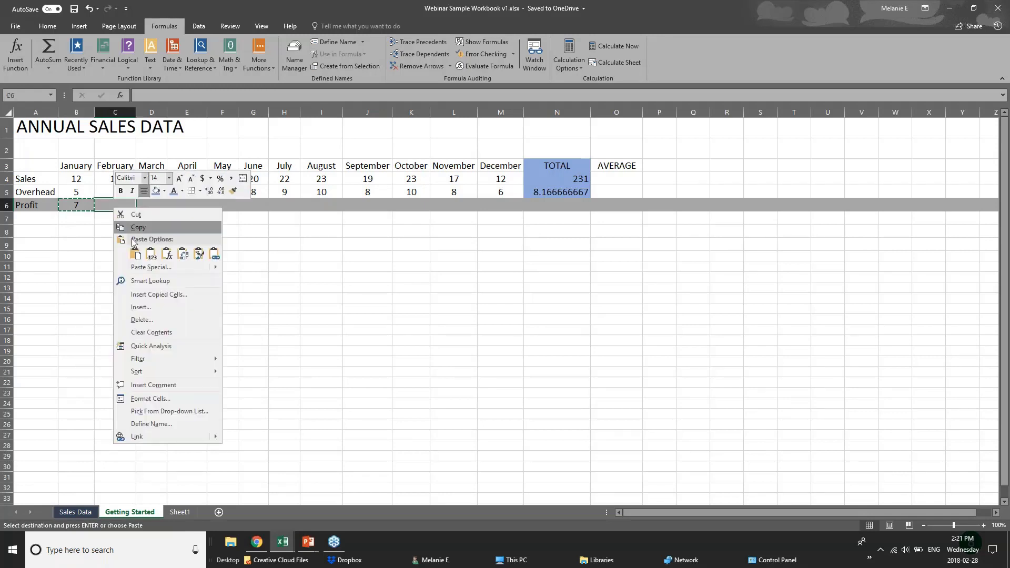
left_click(135, 257)
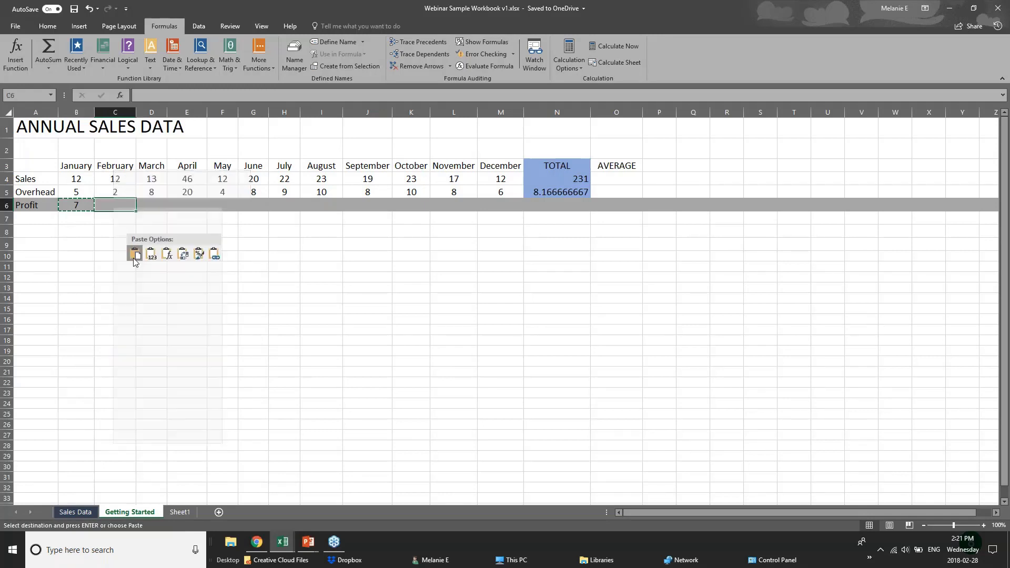
left_click(167, 254)
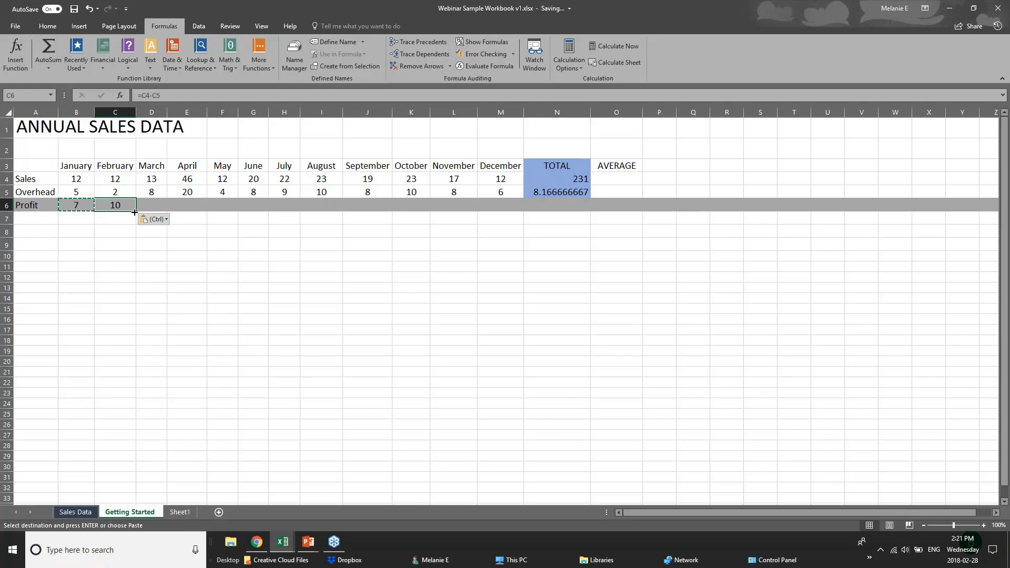
Fill the profit formula from C6 across to December's M6
left_click_drag(135, 212, 508, 212)
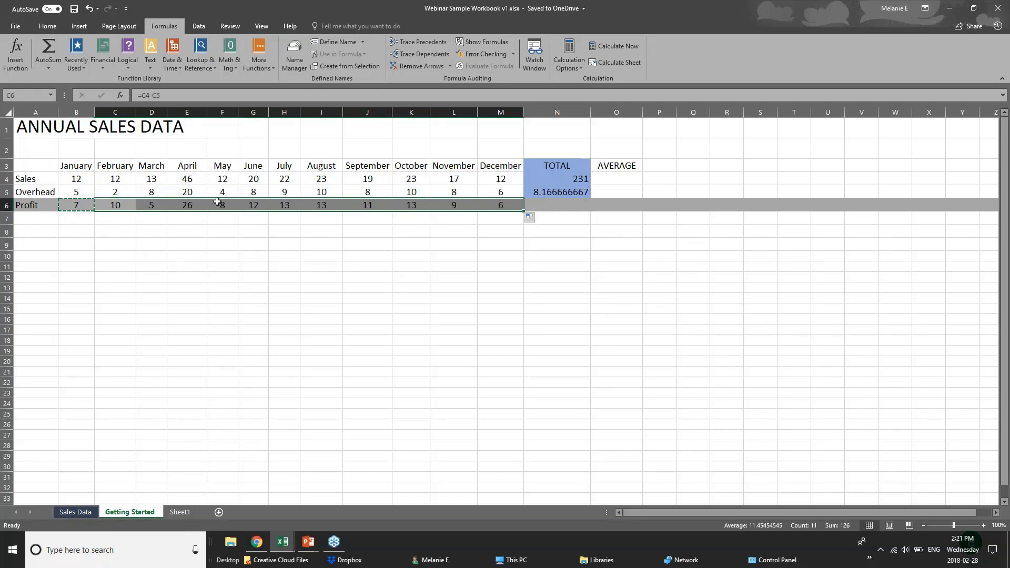
left_click(45, 206)
left_click(63, 176)
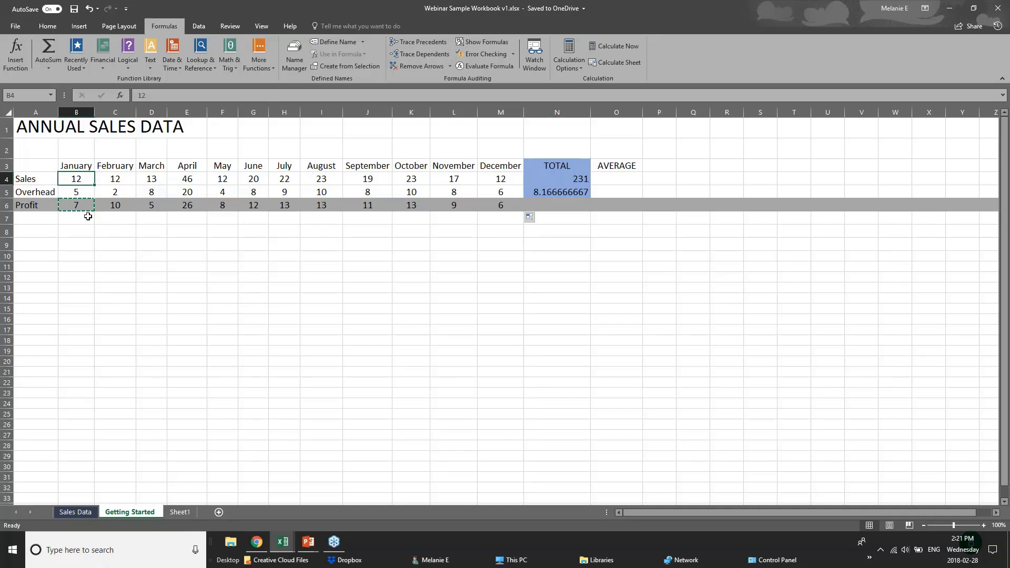
left_click(576, 206)
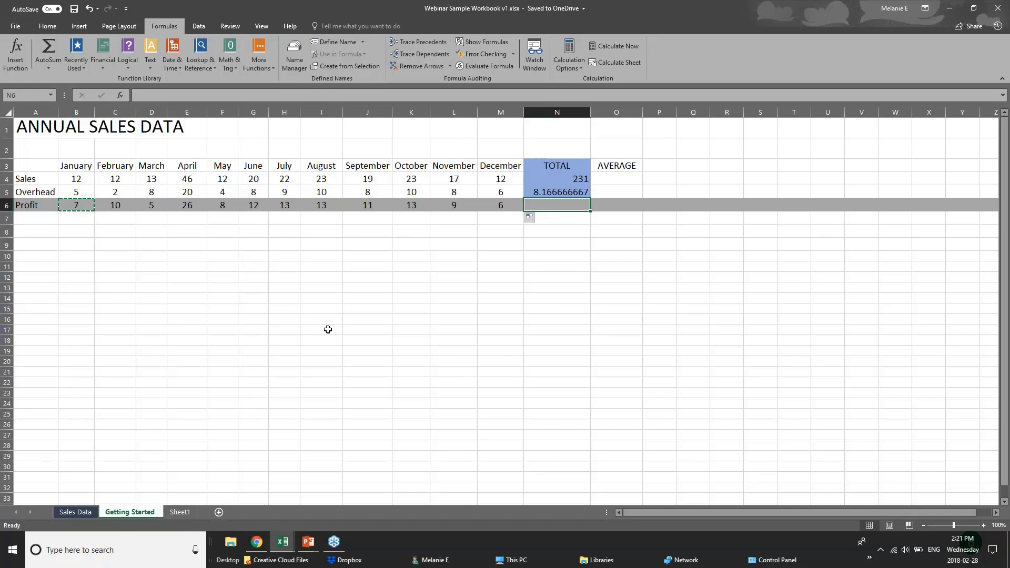
left_click(308, 542)
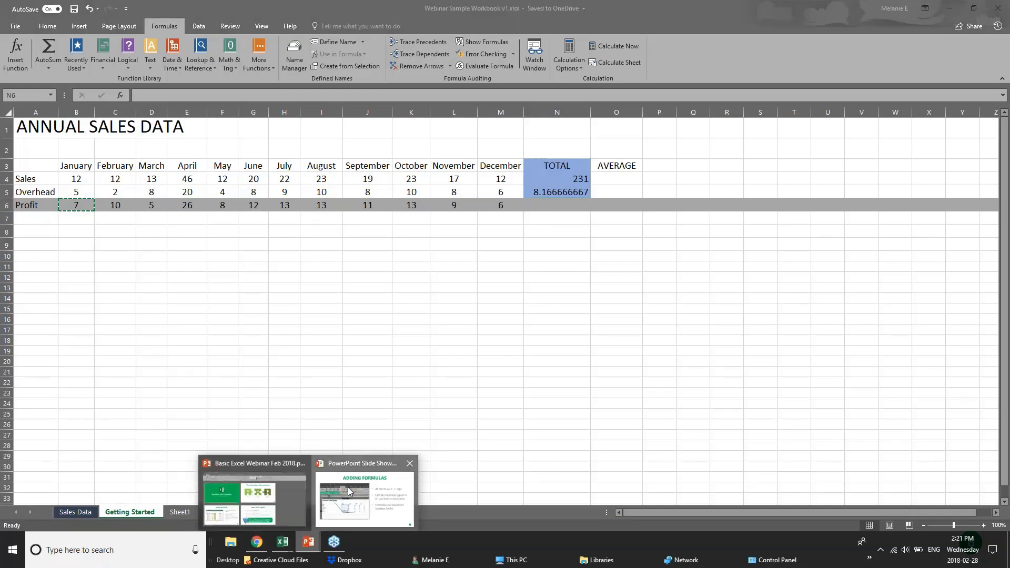
Advance the webinar slides to Formatting Worksheets, then return to the Webinar Sample Workbook's Sales Data sheet
left_click(349, 492)
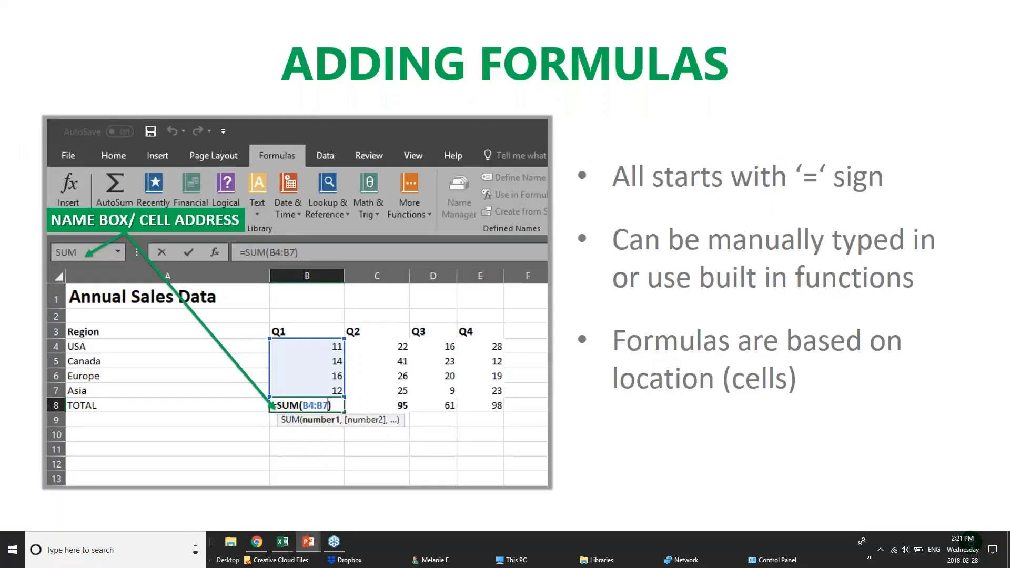
key("Right")
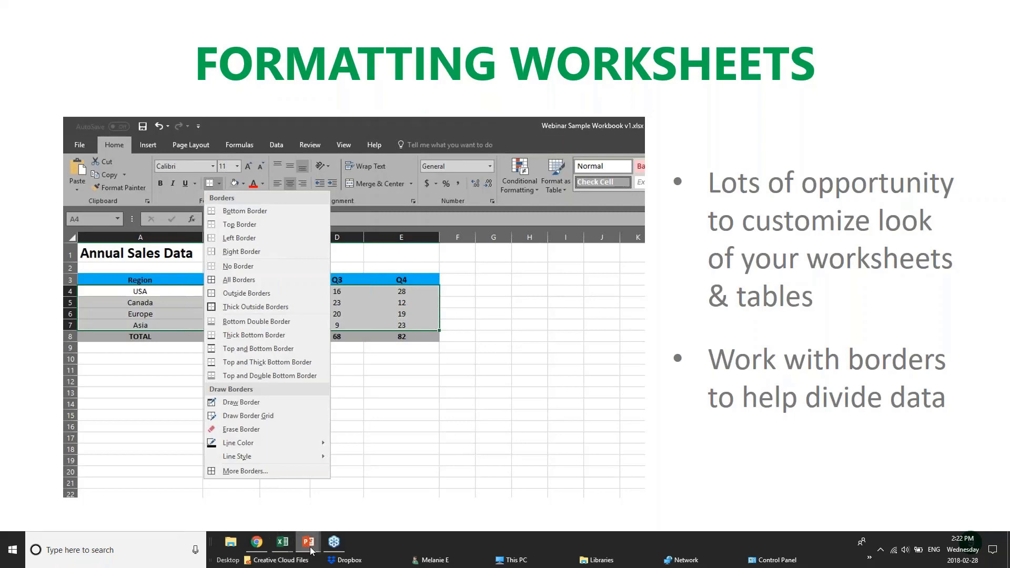
left_click(284, 545)
left_click(390, 484)
left_click(295, 244)
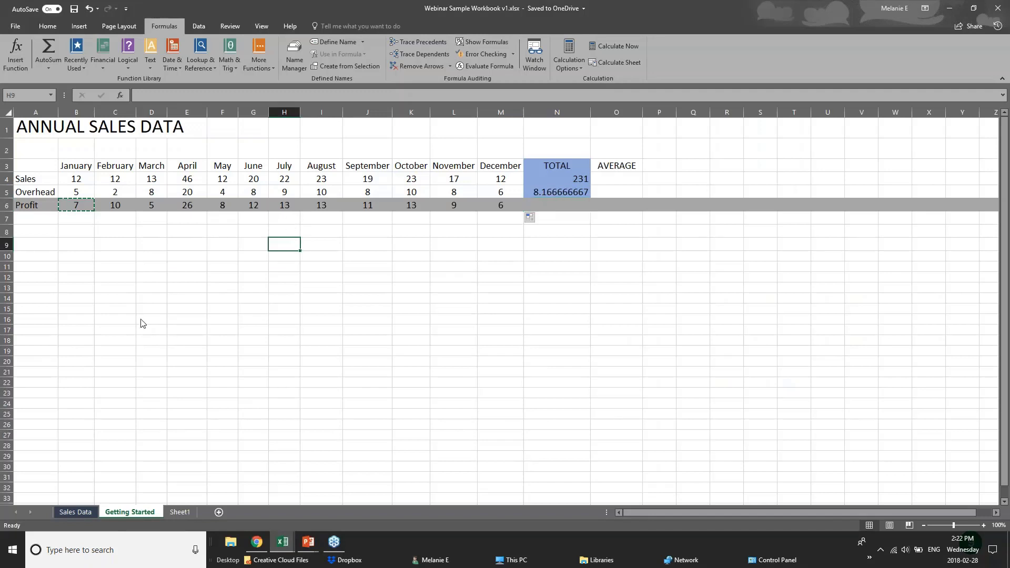
left_click(76, 512)
Switch to the pivotTables workbook and scroll through its furniture sales records
left_click(283, 543)
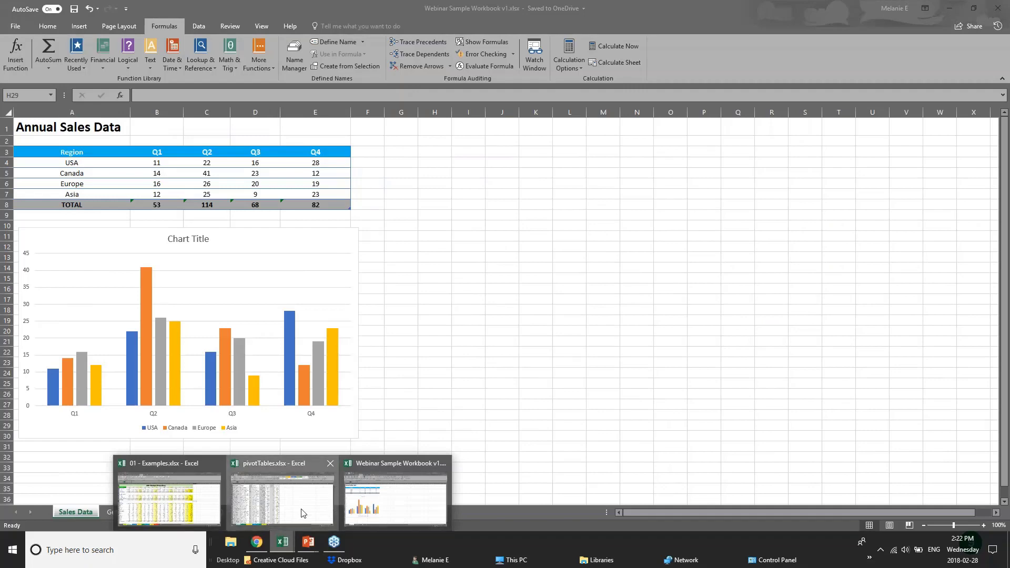
left_click(303, 513)
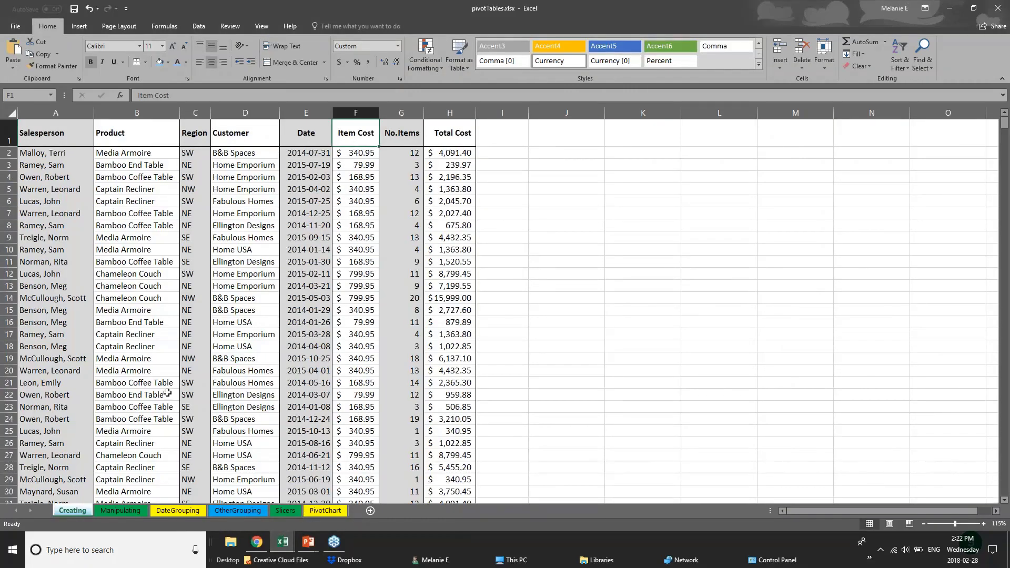
scroll(167, 393, "down", 17)
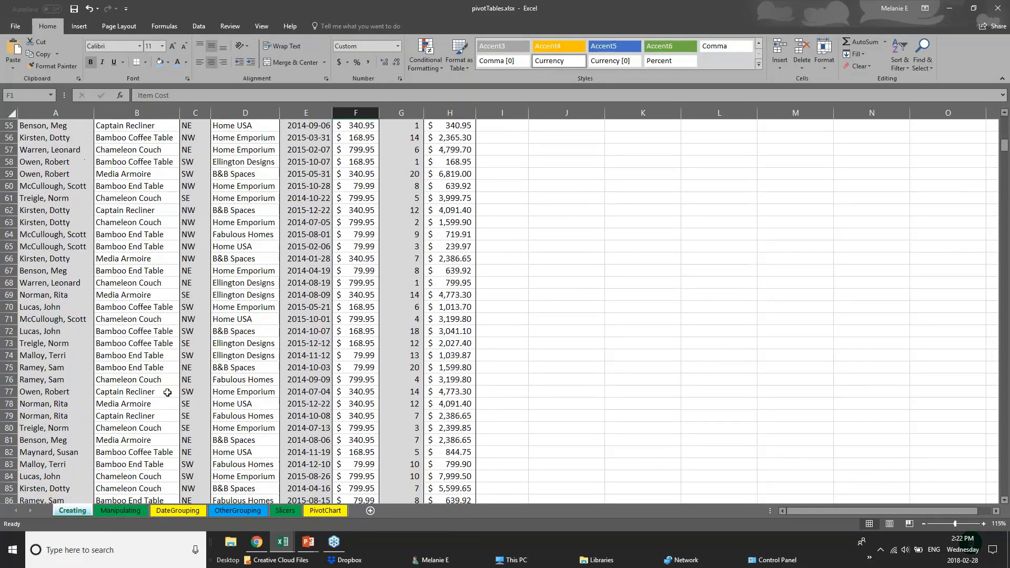
scroll(168, 392, "down", 7)
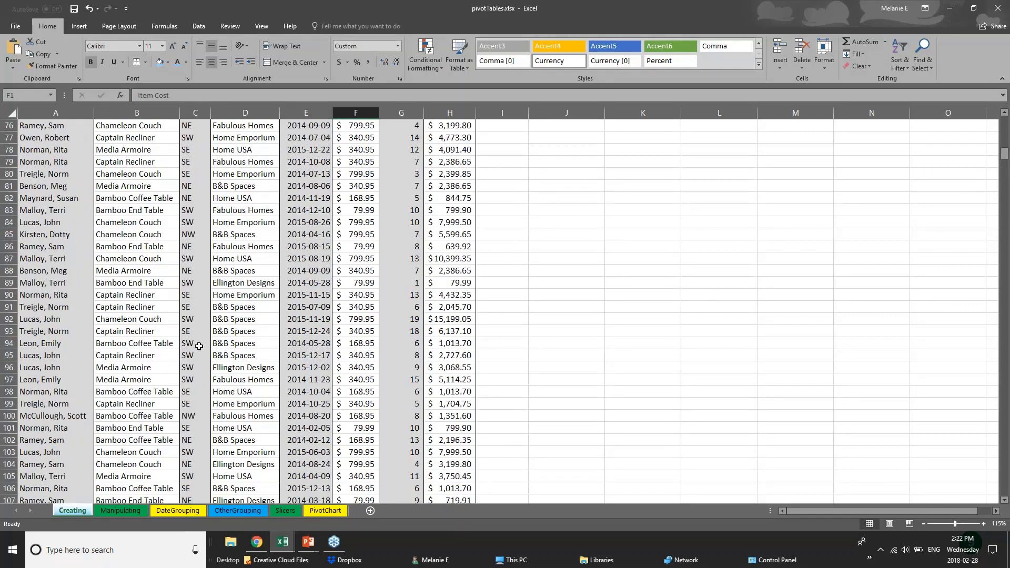
scroll(199, 346, "up", 20)
left_click(50, 165)
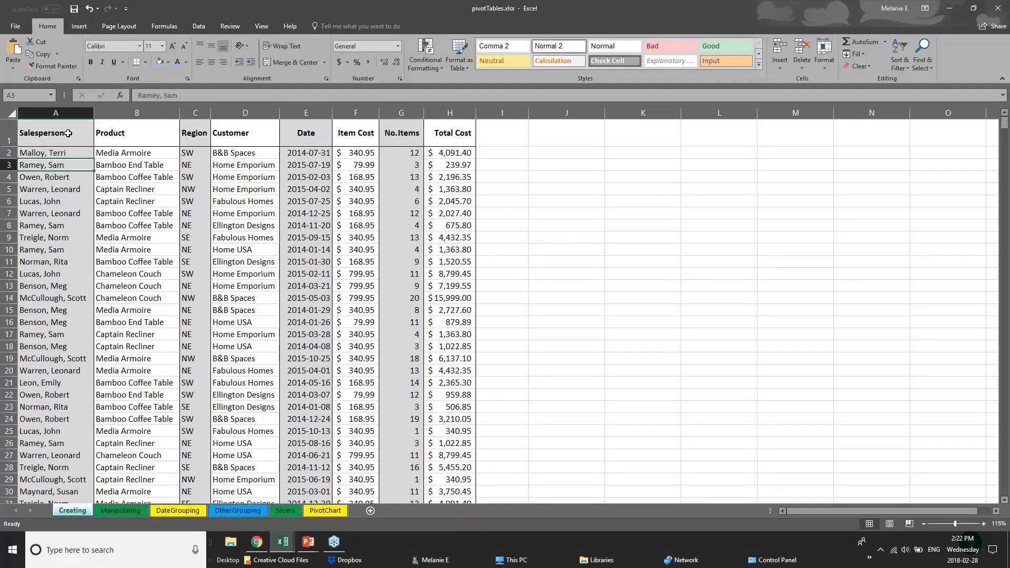
Select columns A through H (Salesperson to Total Cost) one by one, ending on column A
left_click(61, 137)
key("ctrl+space")
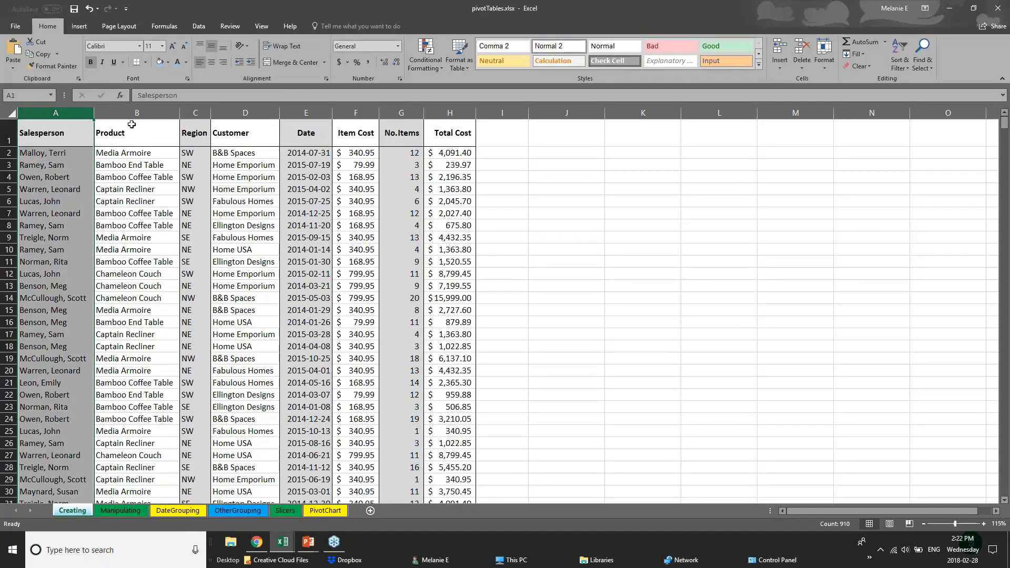
left_click(138, 112)
left_click(196, 111)
left_click(246, 112)
left_click(305, 112)
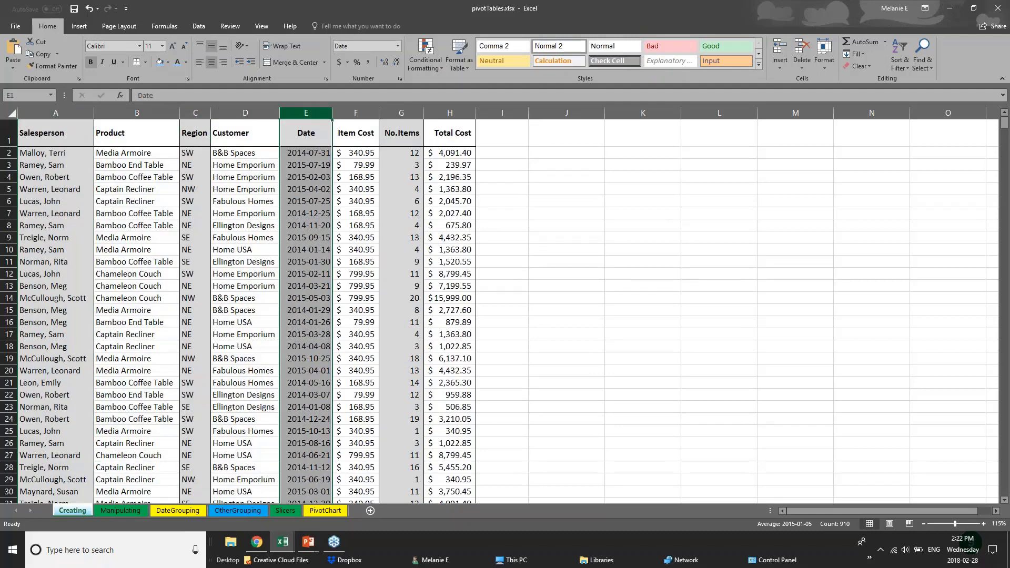
left_click(356, 112)
left_click(402, 112)
left_click(450, 112)
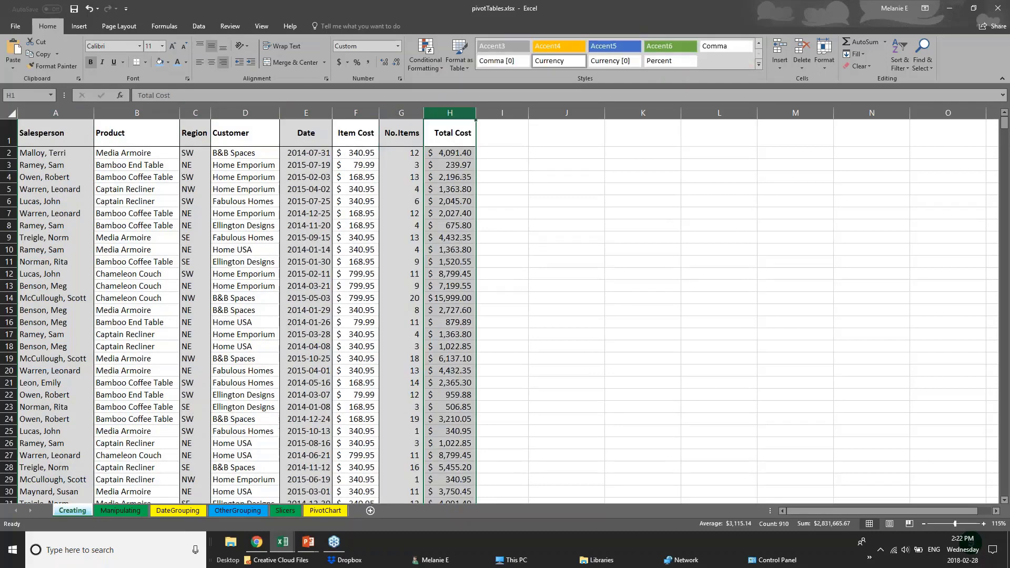
left_click(56, 112)
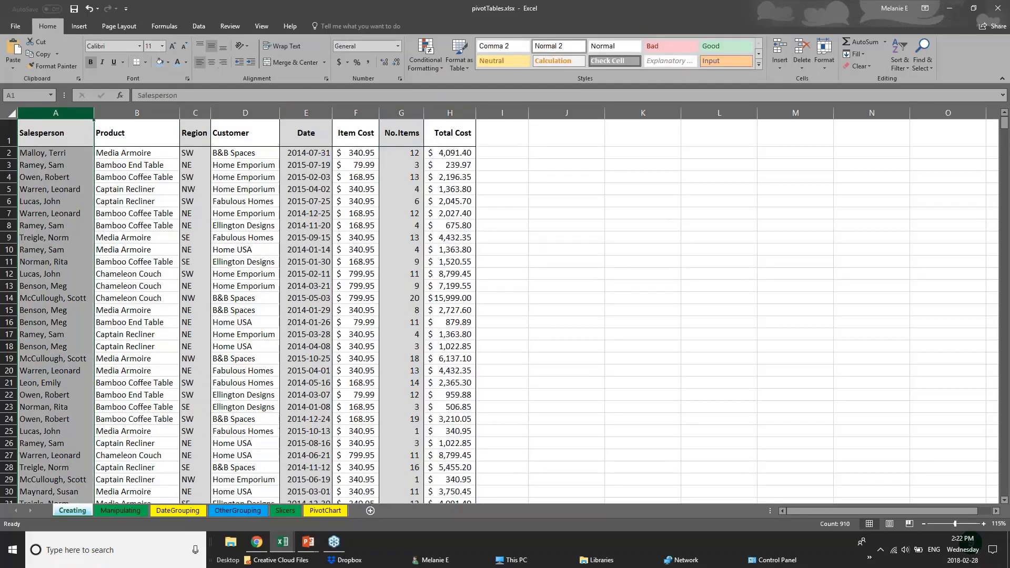
right_click(56, 111)
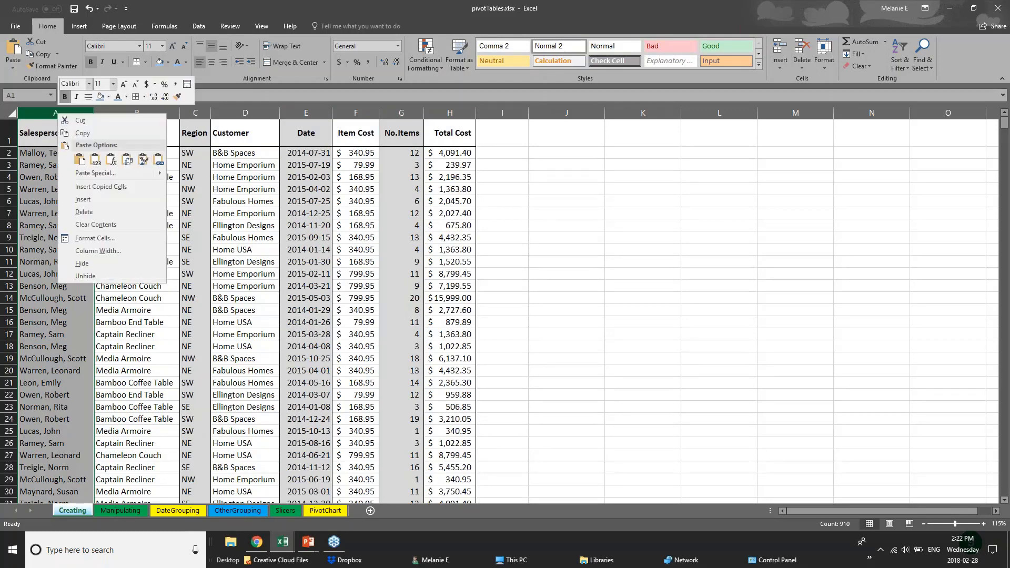
Fill the Salesperson column A light blue
left_click(108, 98)
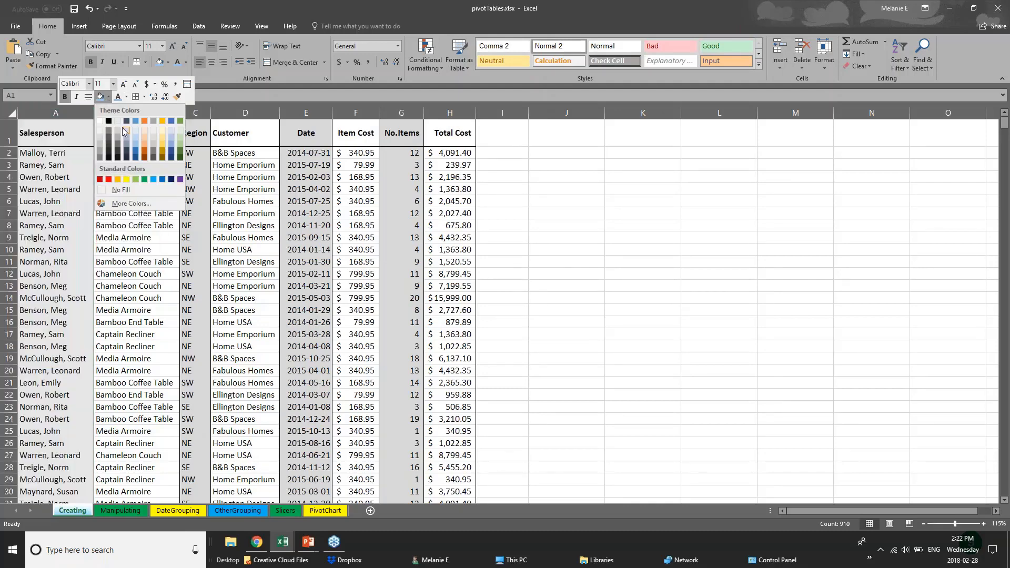
left_click(135, 148)
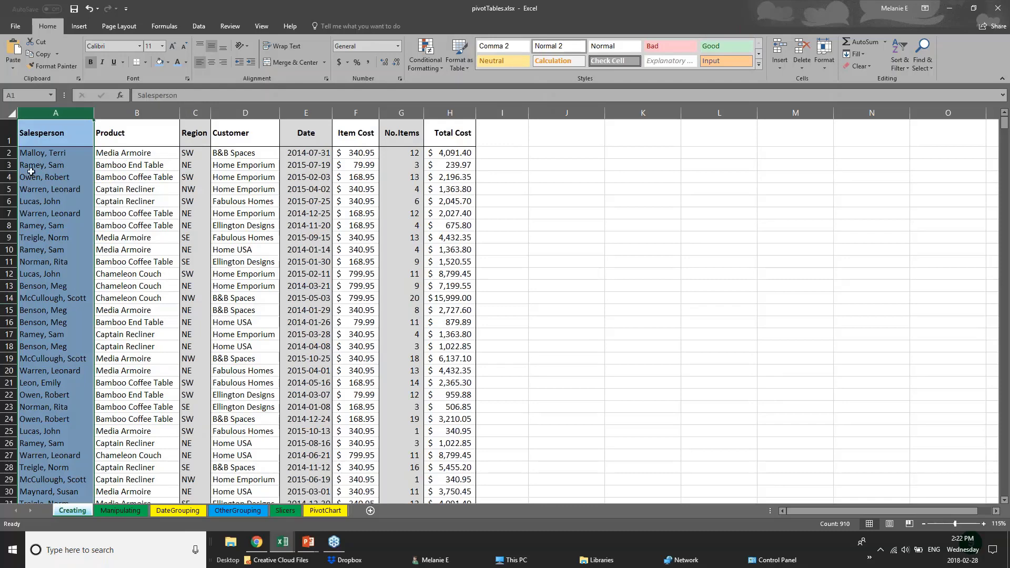
left_click(51, 166)
Add a thick bottom border under header row 1
left_click_drag(41, 138, 463, 137)
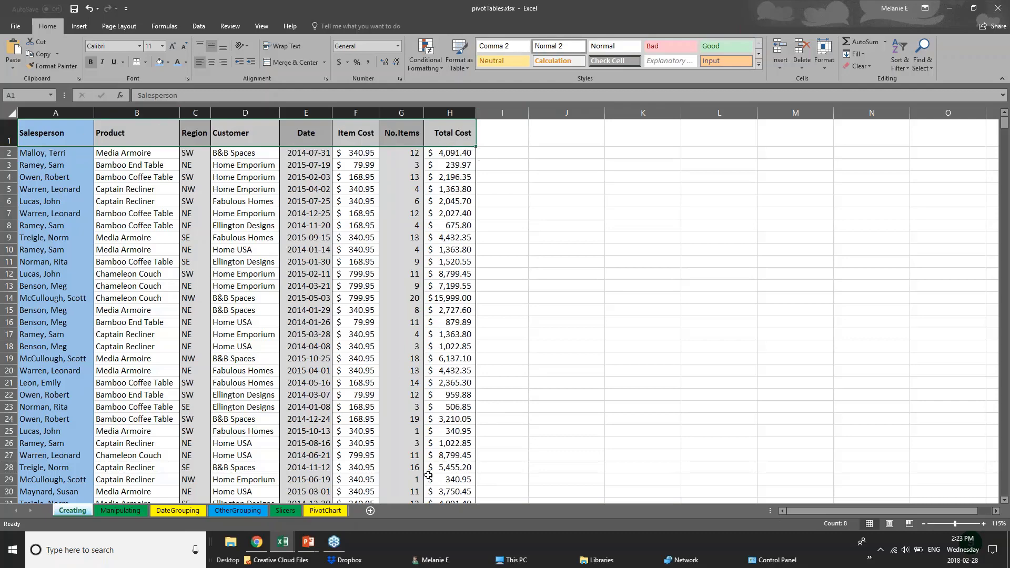
left_click(9, 136)
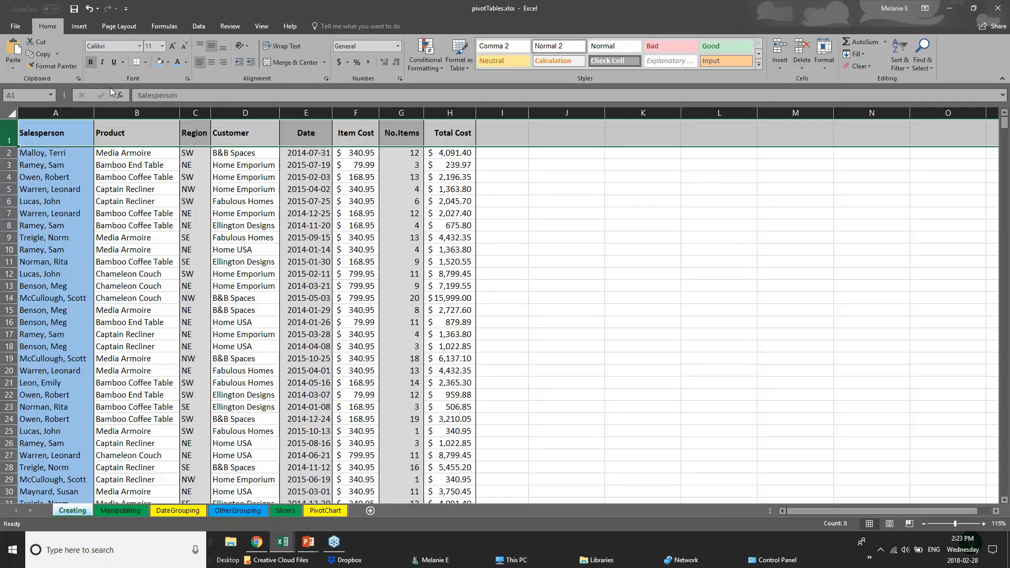
left_click(147, 63)
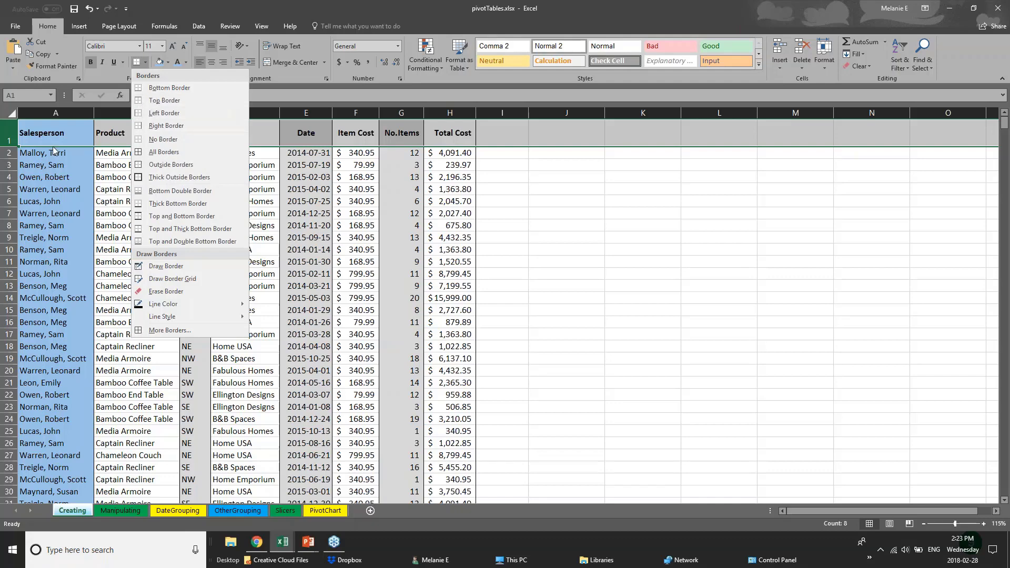
left_click(8, 133)
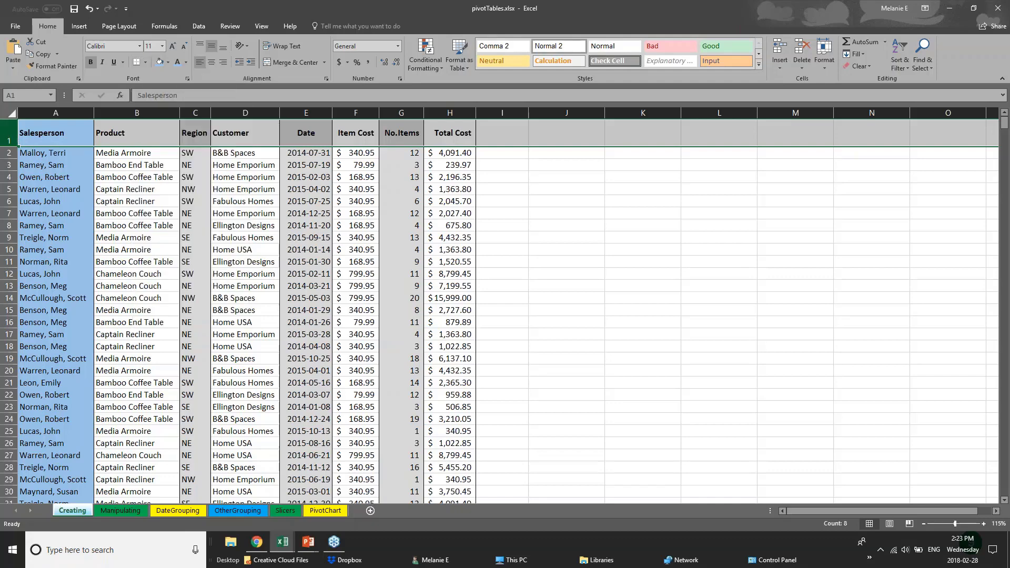
left_click(145, 62)
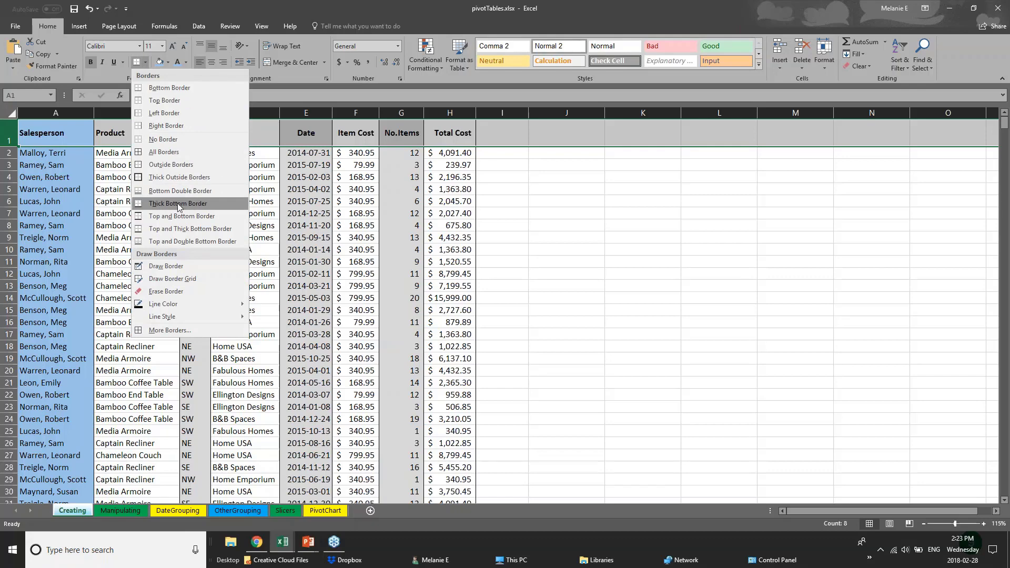
left_click(140, 207)
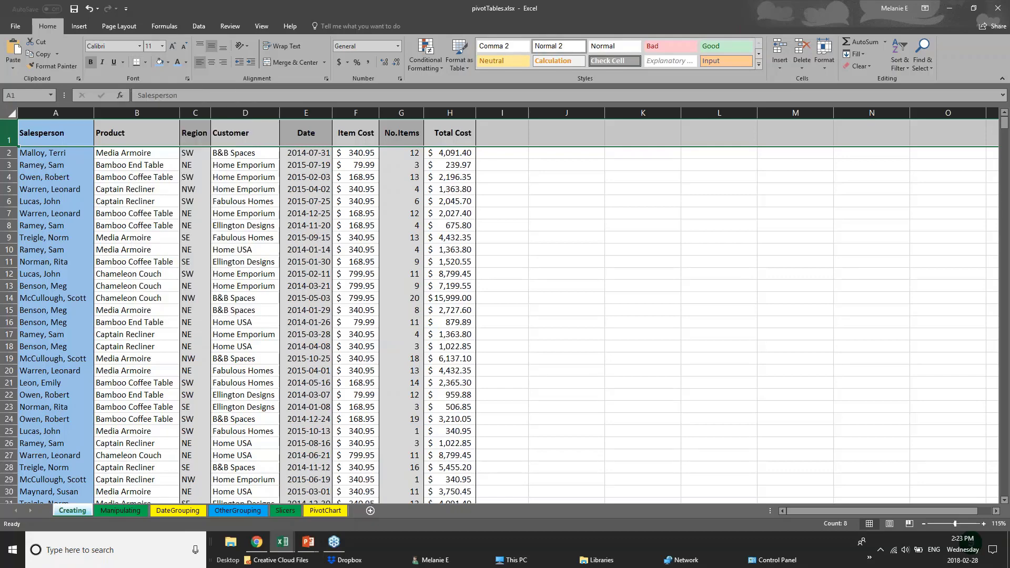
left_click_drag(61, 139, 460, 131)
Browse the Manipulating through PivotChart sheets, then switch to the 01 - Examples workbook
left_click(240, 319)
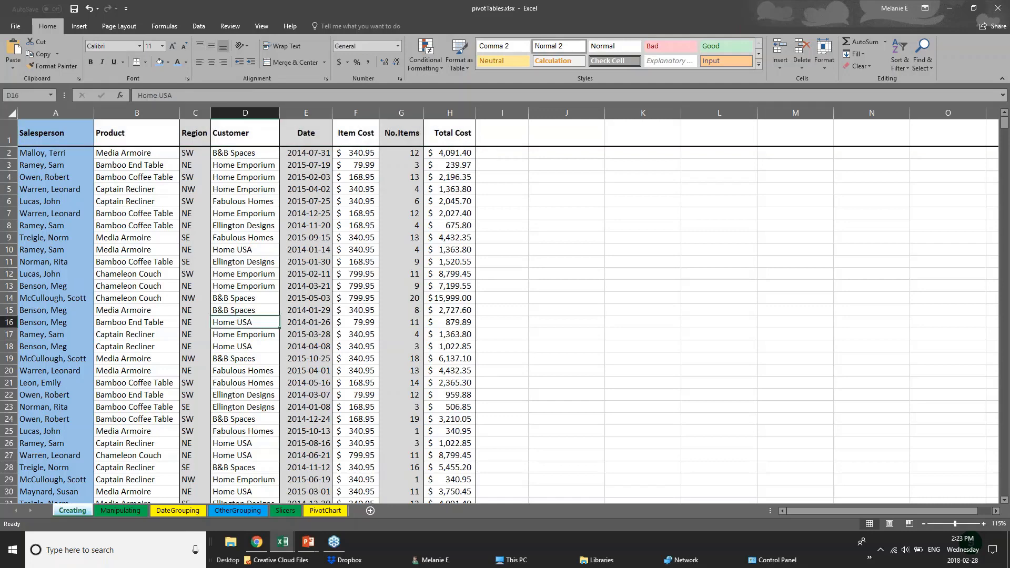
scroll(73, 418, "down", 14)
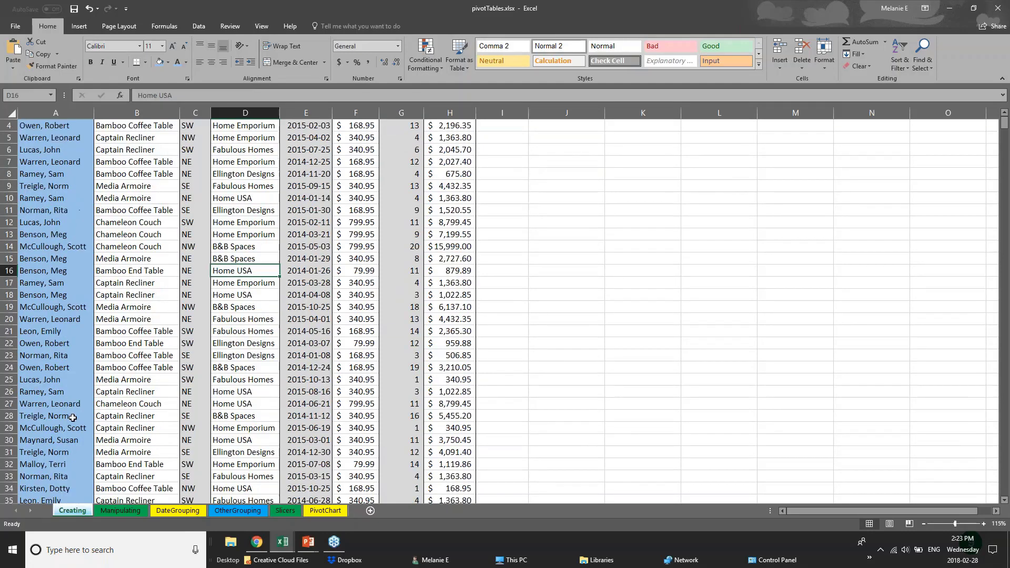
scroll(73, 418, "down", 3)
left_click(120, 511)
left_click(155, 512)
left_click(251, 510)
left_click(293, 511)
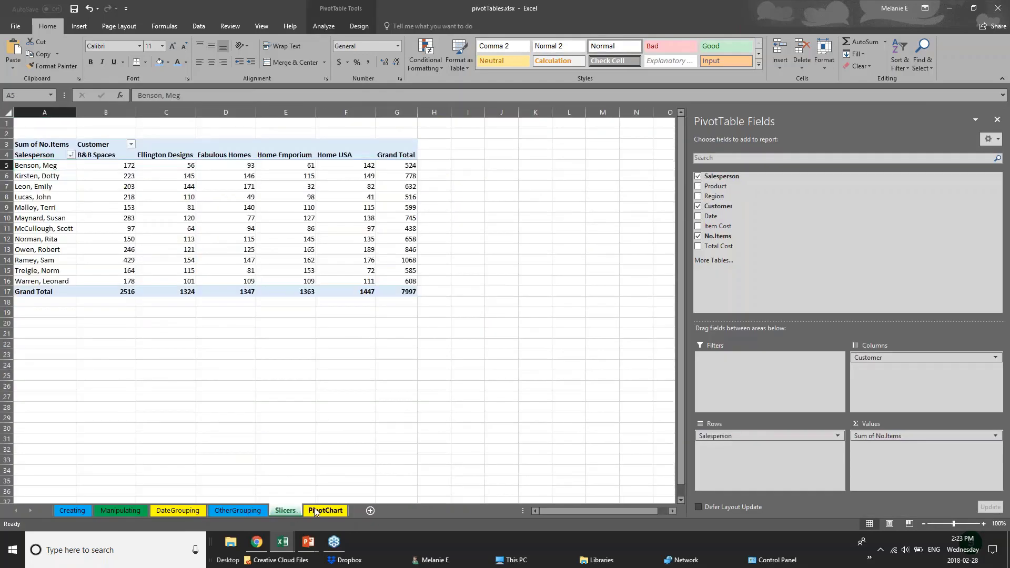
left_click(326, 511)
left_click(999, 8)
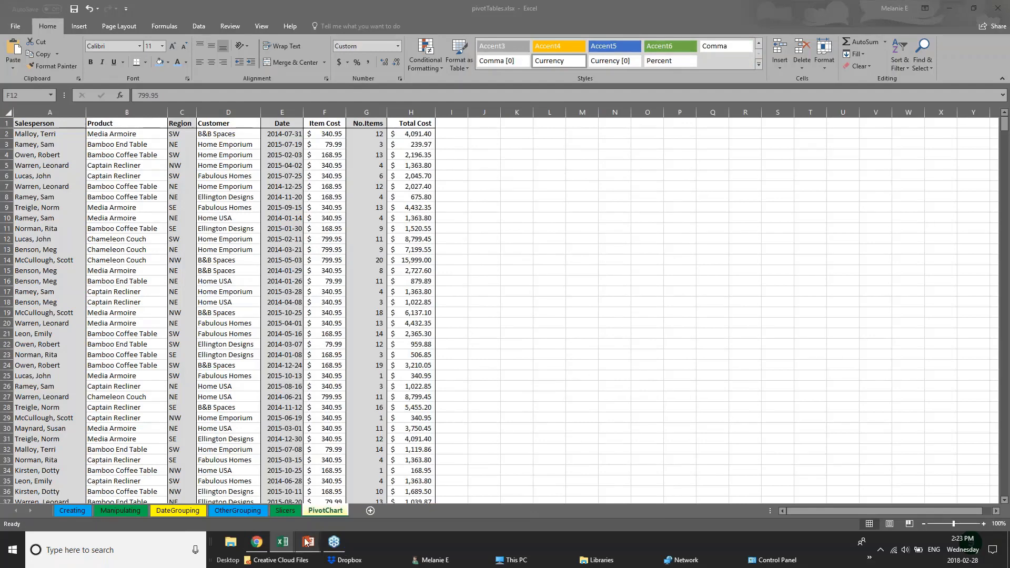
mouse_move(278, 533)
left_click(169, 500)
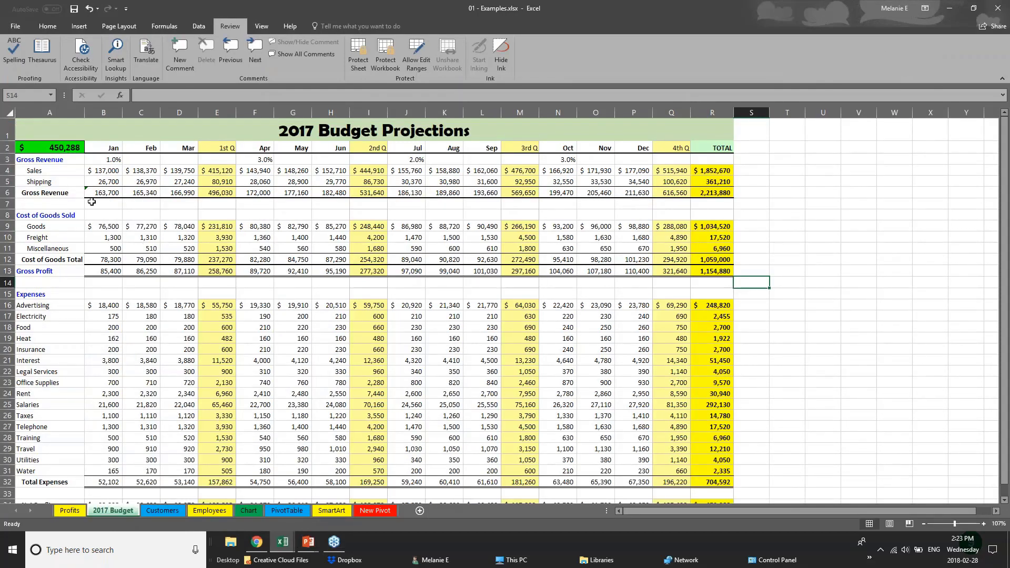
Select the 1st–4th Q columns, the Gross Revenue row and the Jan–TOTAL header row
left_click(221, 147)
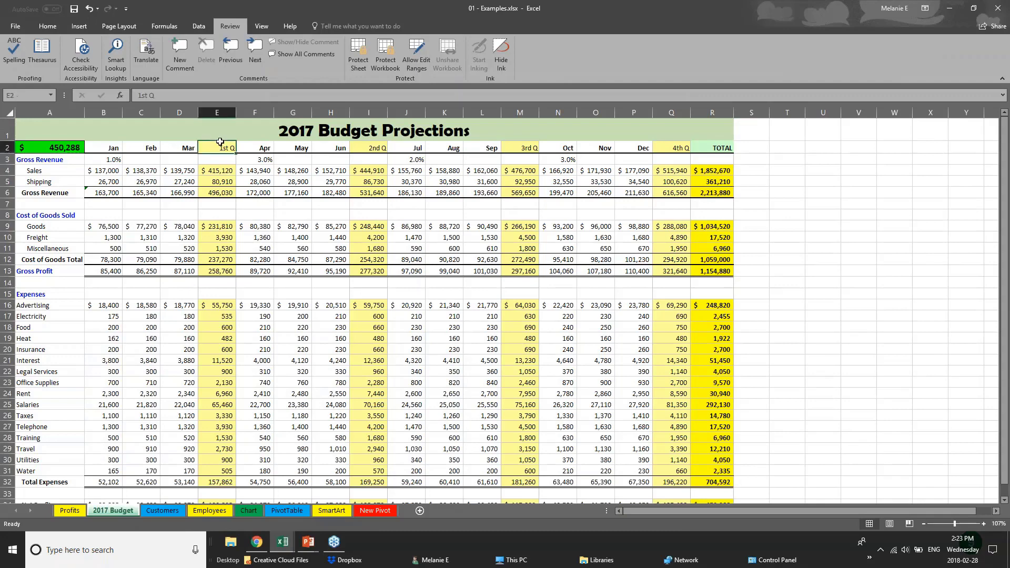
left_click(217, 108)
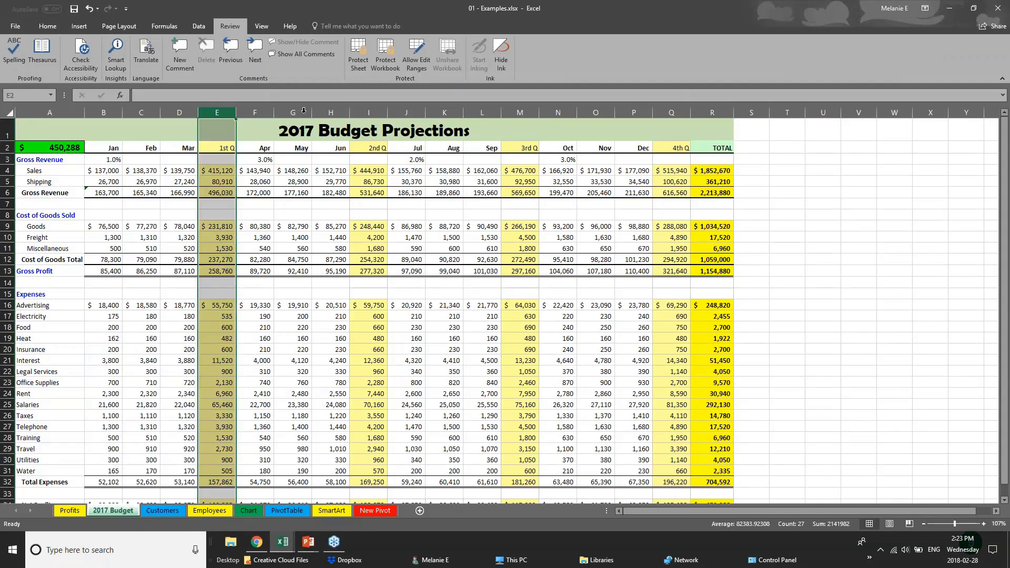
left_click(371, 112)
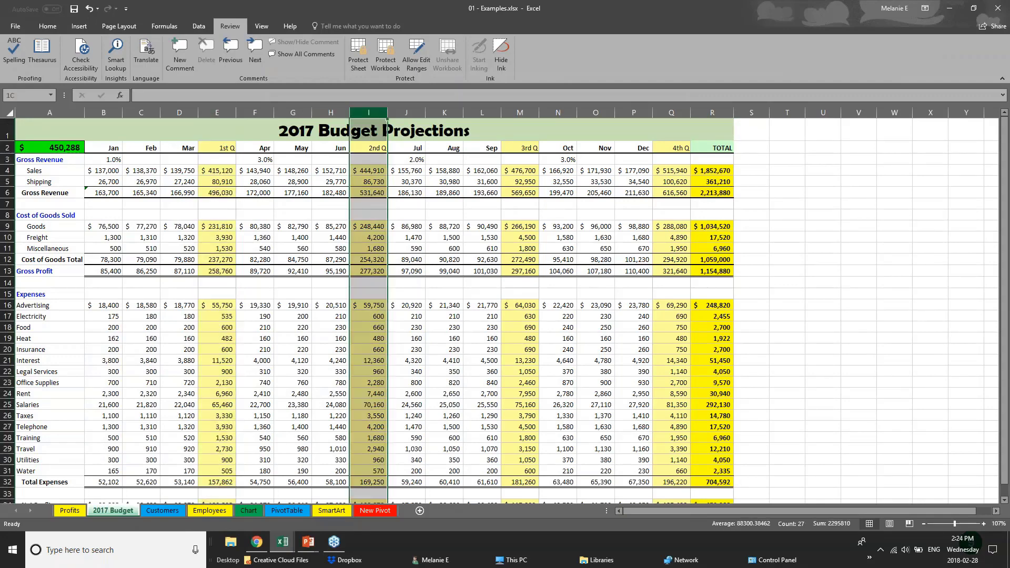
left_click(671, 112)
left_click(507, 112)
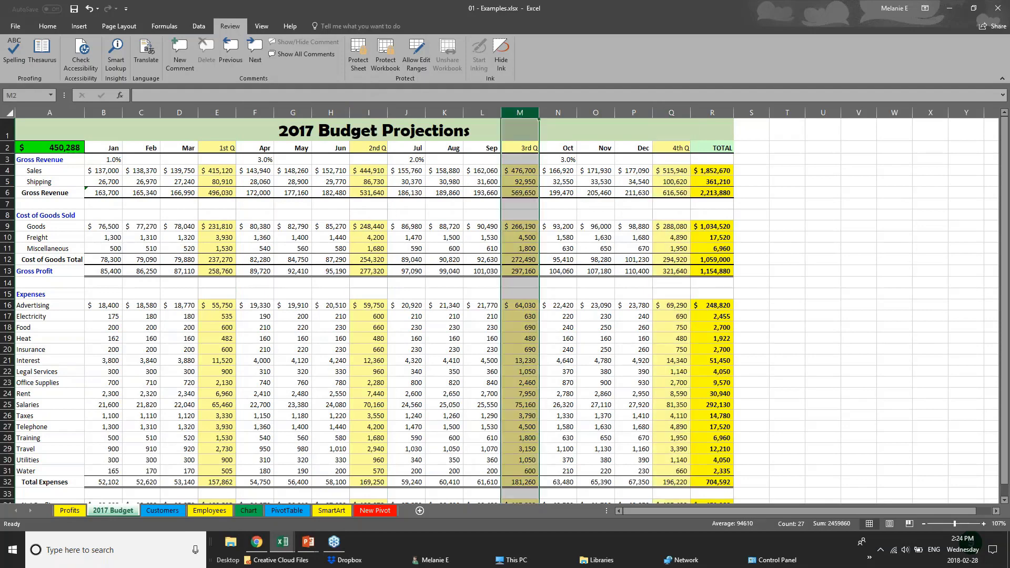
left_click_drag(133, 197, 725, 192)
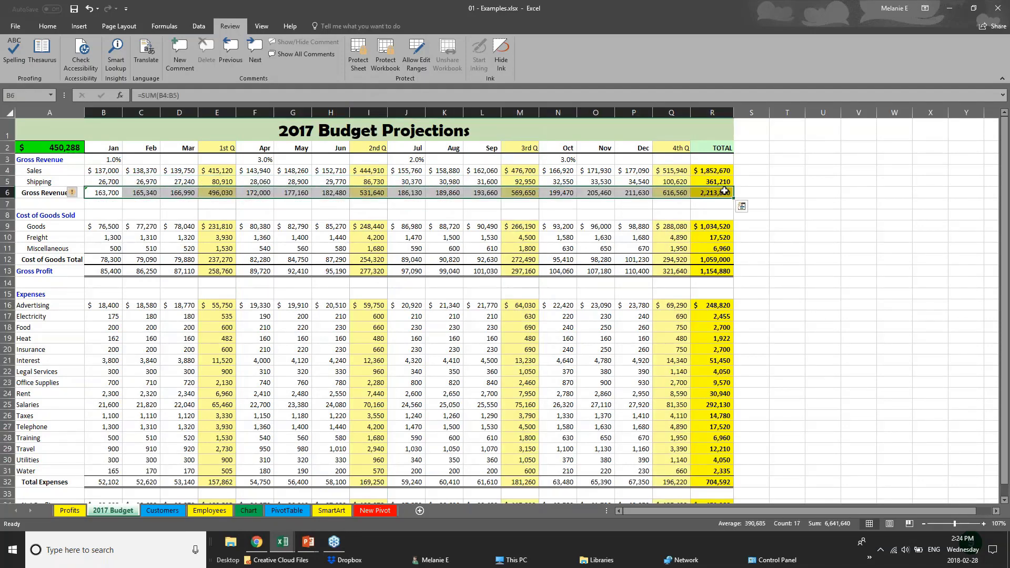
left_click_drag(112, 148, 712, 144)
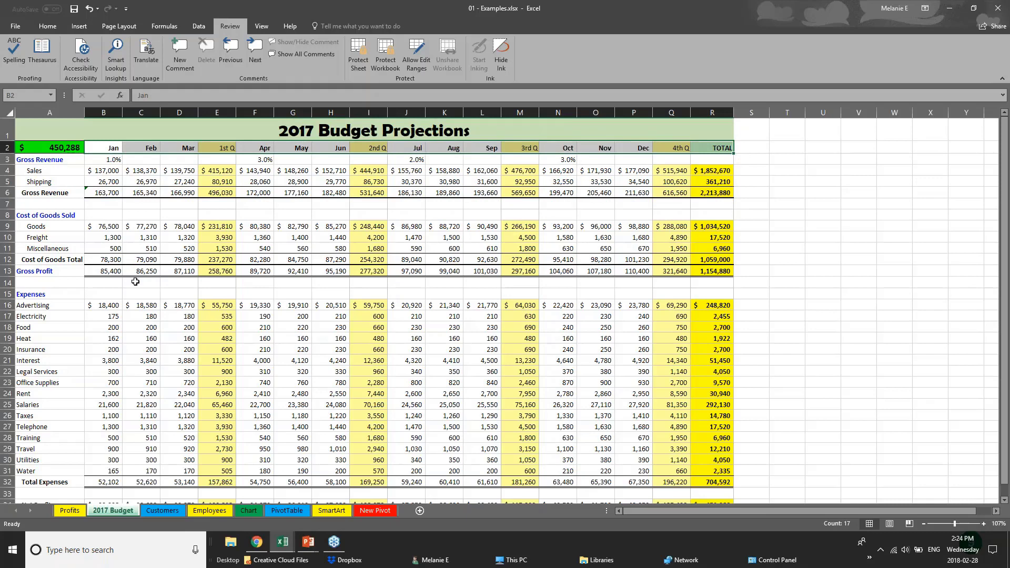
scroll(479, 438, "down", 1)
scroll(478, 441, "up", 1)
Remove all borders from the entire worksheet
left_click(11, 113)
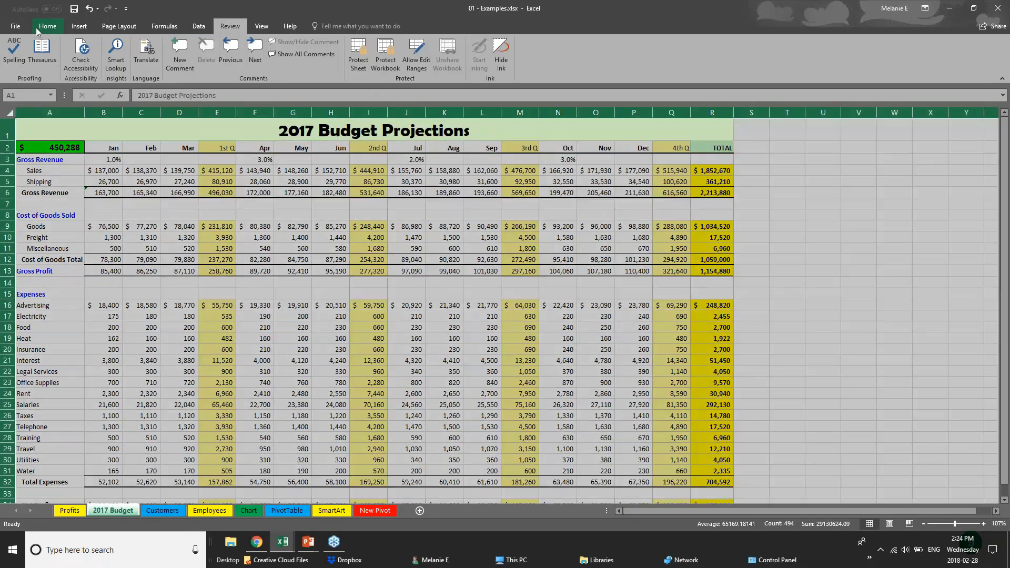
left_click(36, 27)
left_click(144, 62)
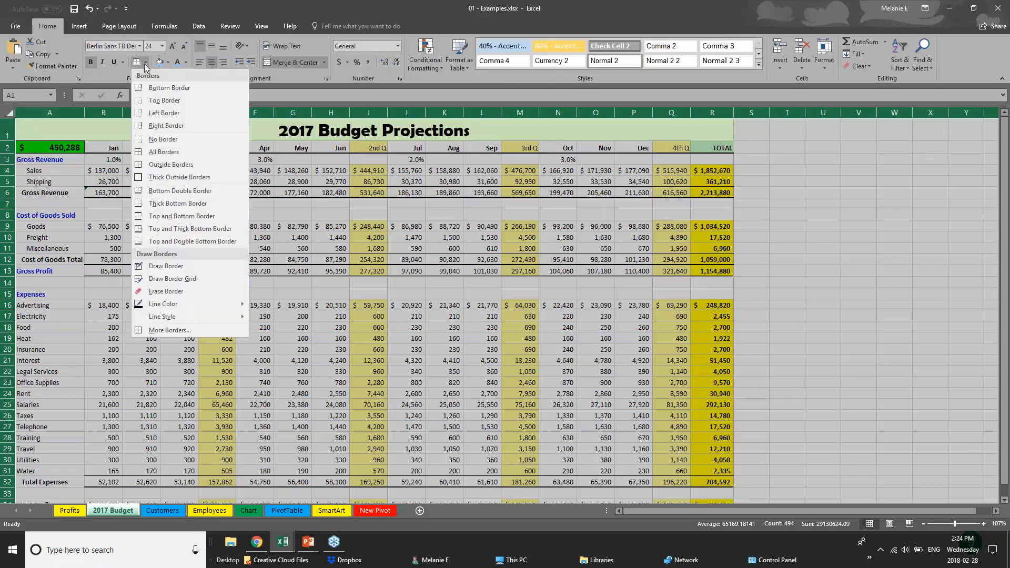
left_click(164, 139)
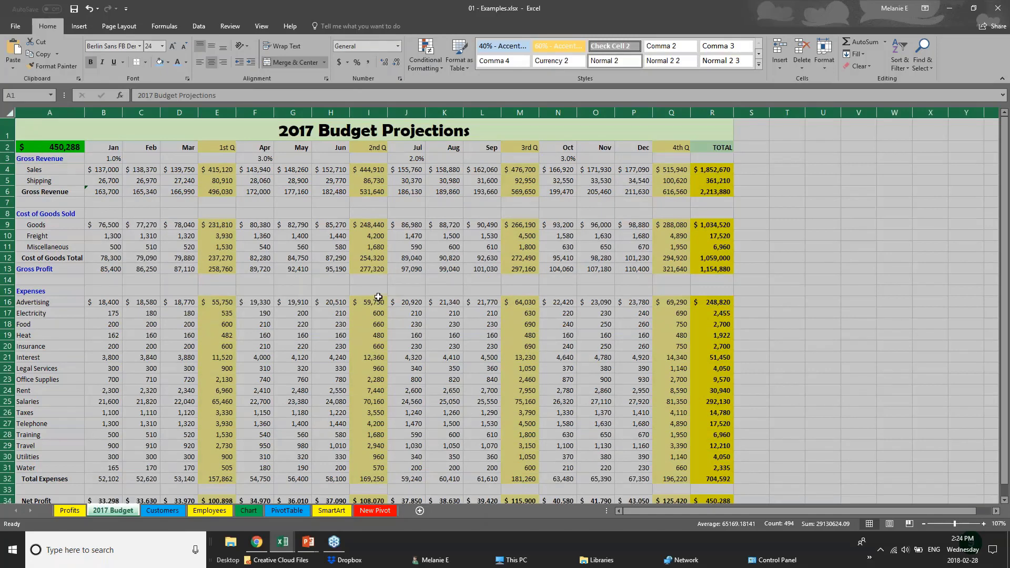
left_click(389, 287)
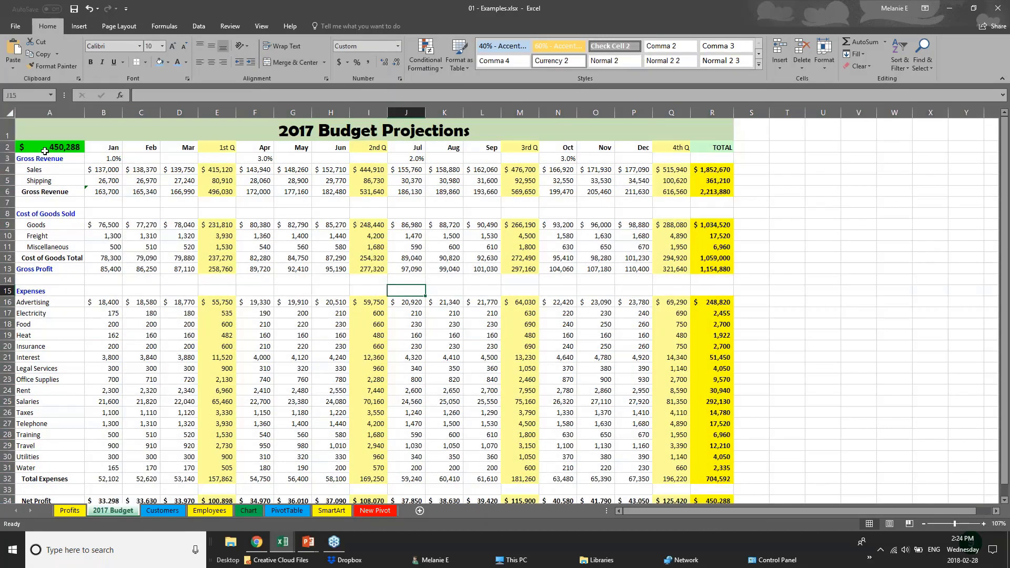
Give the Jan–TOTAL header row B2:R2 top and bottom borders and a light blue fill
left_click_drag(111, 148, 715, 140)
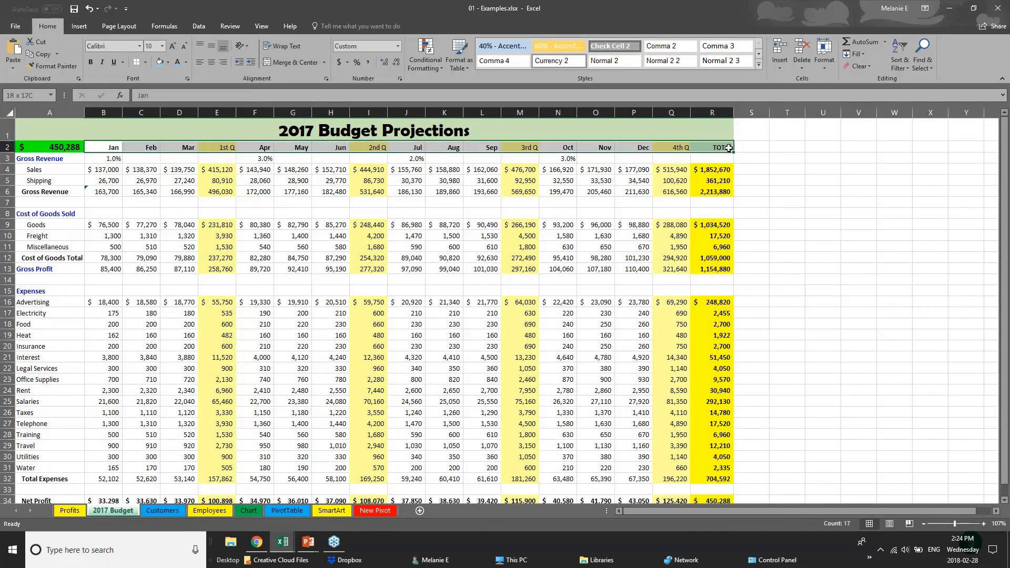
left_click(146, 63)
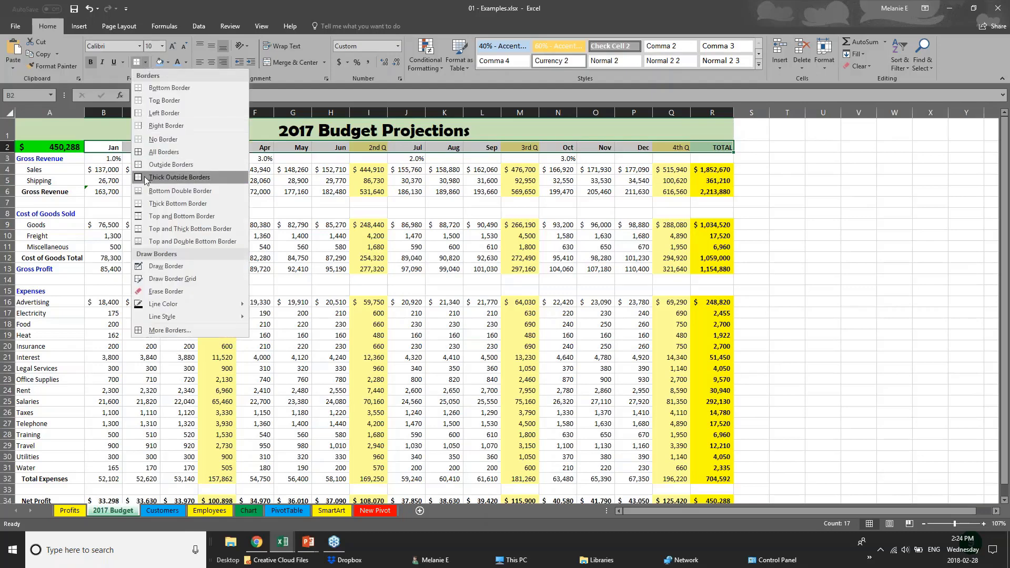
left_click(157, 216)
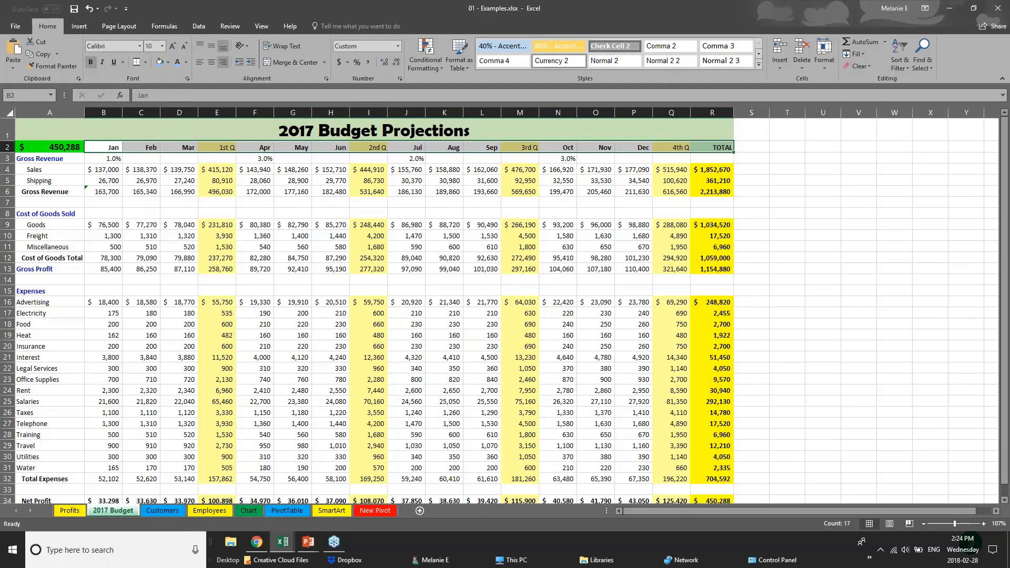
left_click(162, 66)
left_click(151, 247)
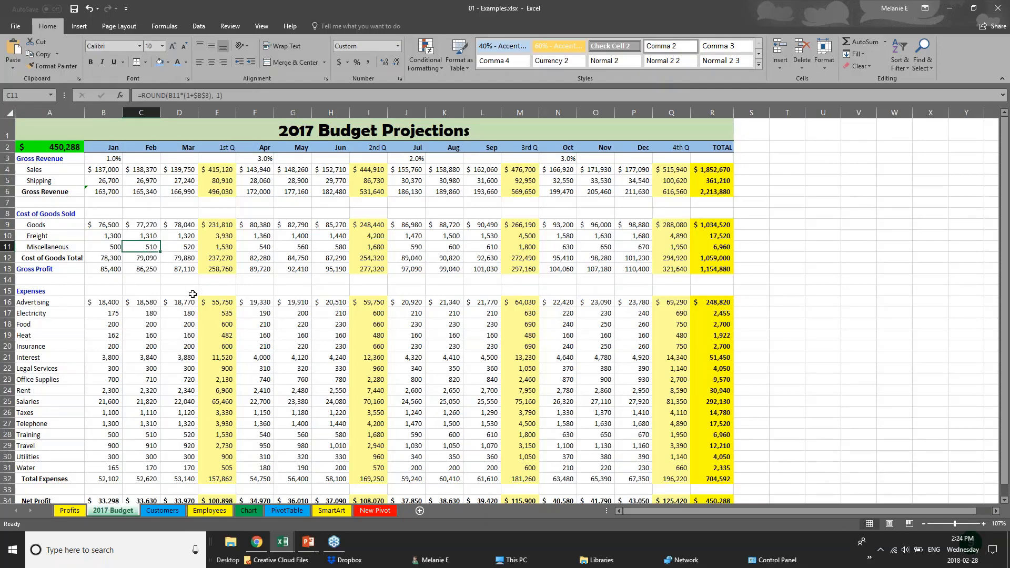
left_click(156, 191)
left_click(282, 131)
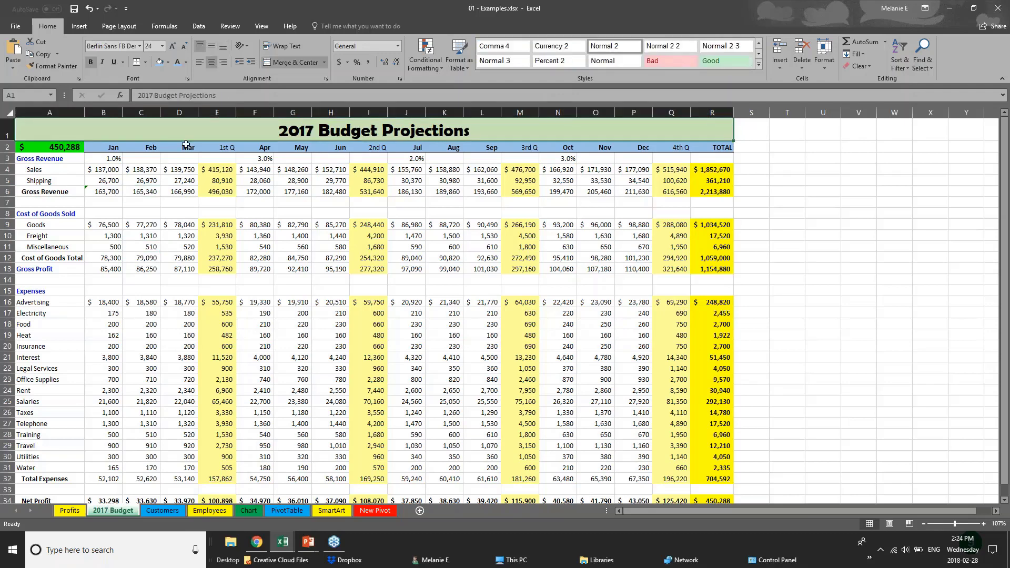
Set the merged A1 title text '2017 Budget Projections' to the Arial font
left_click(95, 170)
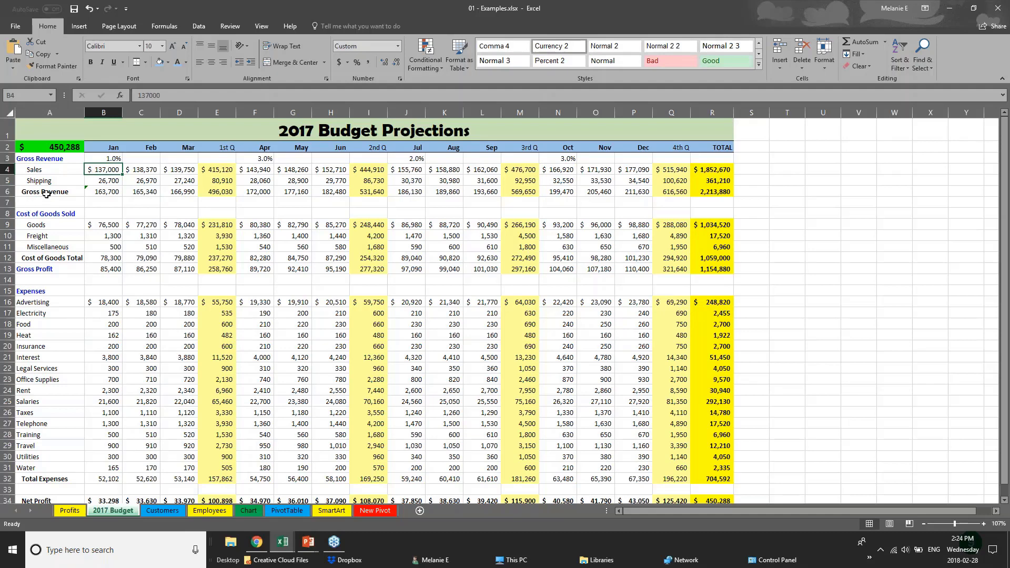
left_click(7, 127)
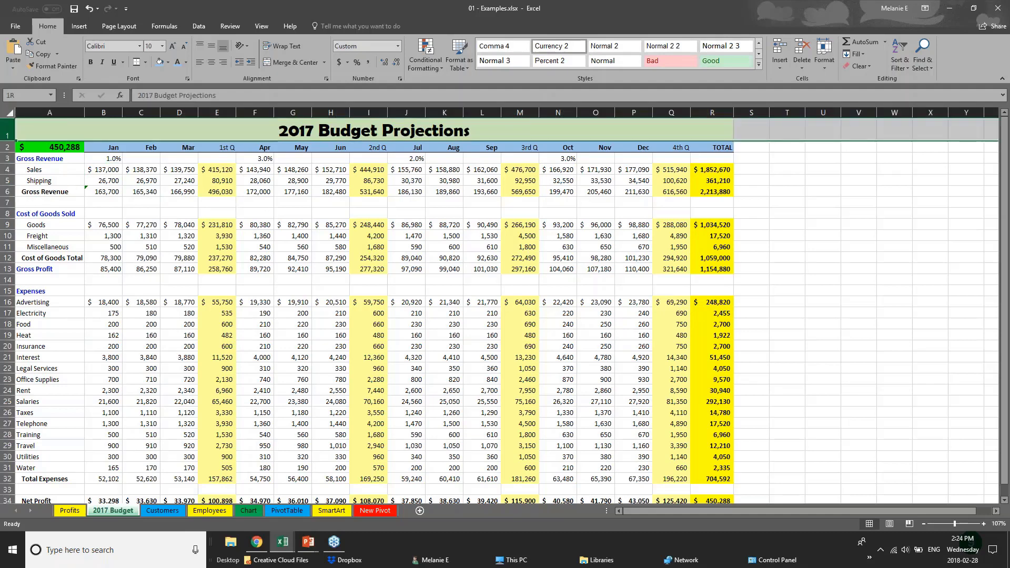
left_click(278, 132)
double_click(278, 131)
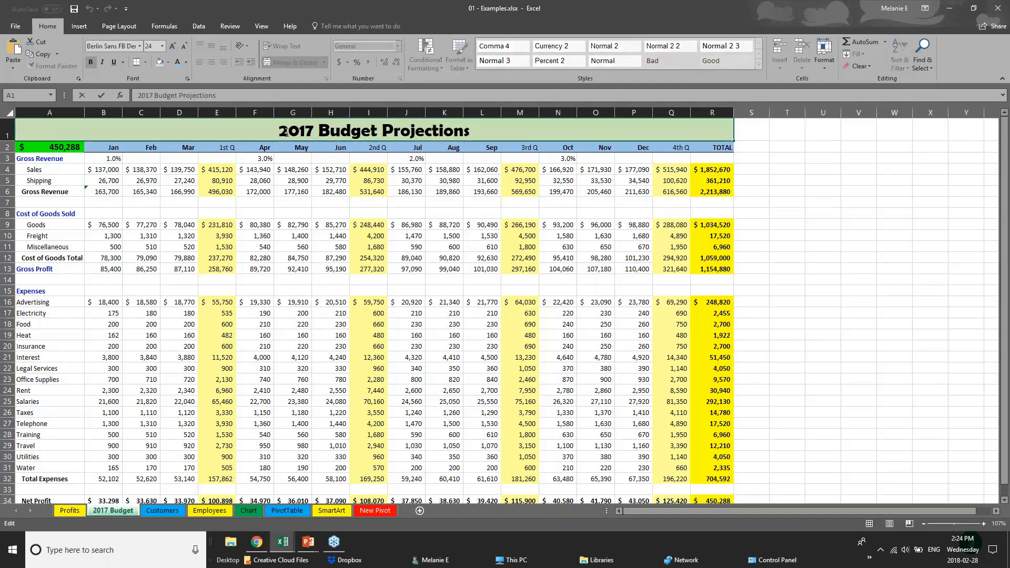
left_click_drag(278, 132, 472, 134)
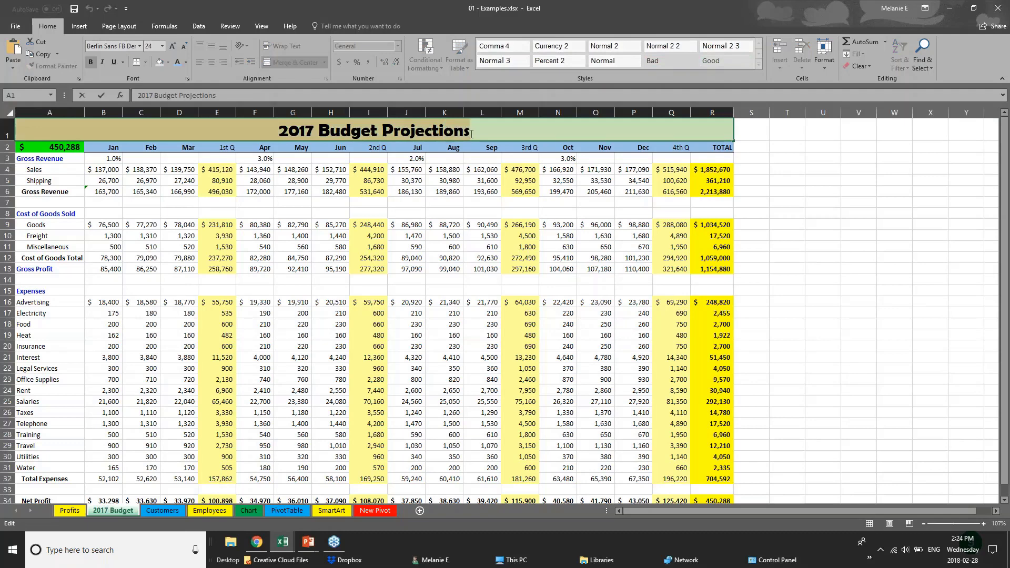
left_click(141, 46)
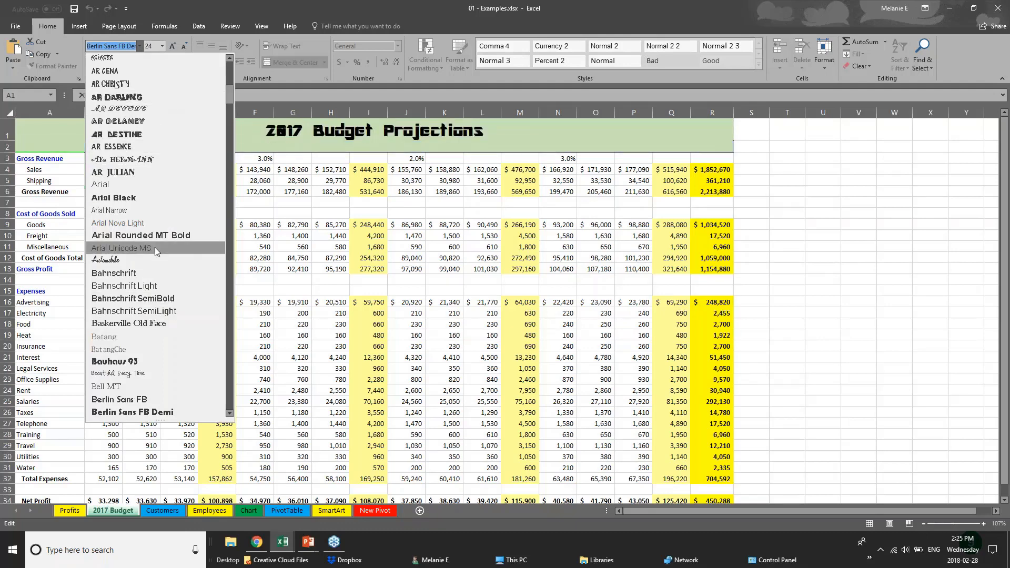
left_click(160, 188)
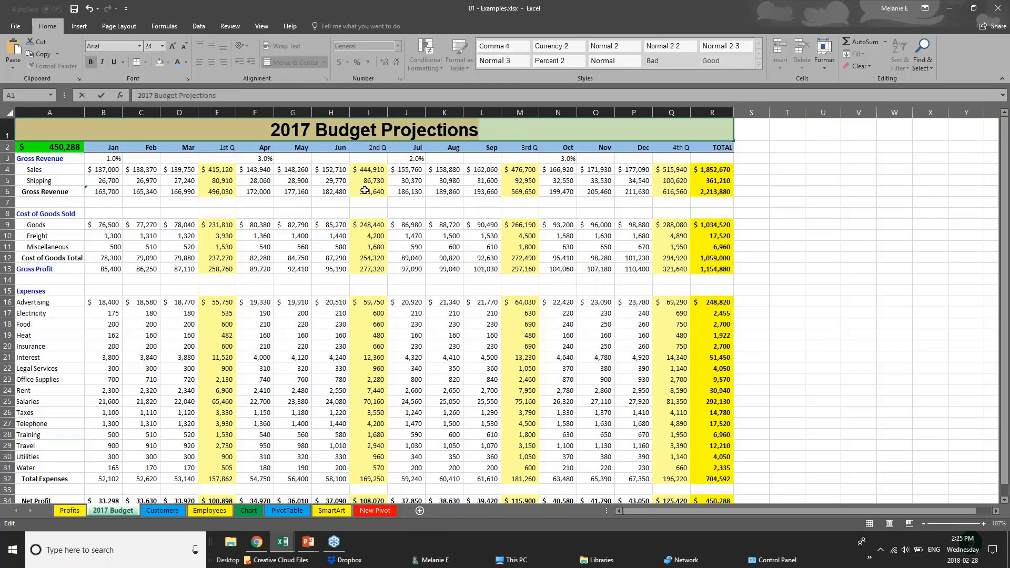
right_click(359, 132)
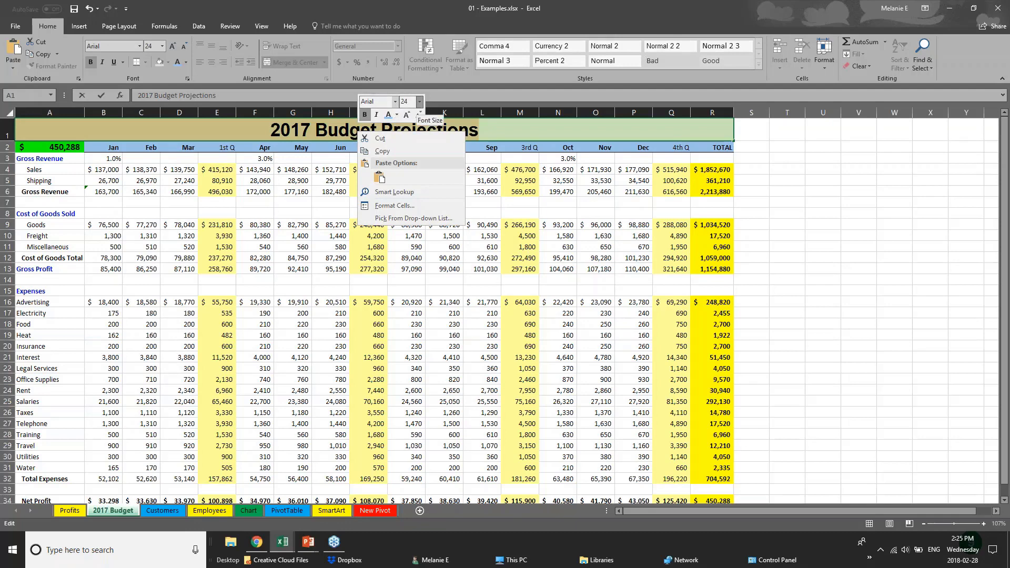
key("Escape")
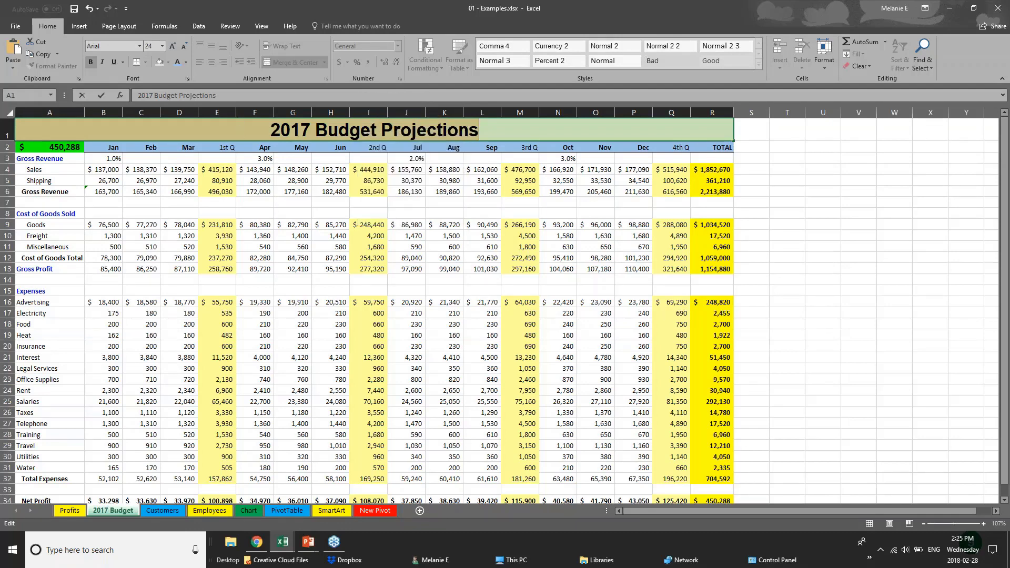
left_click(248, 149)
Give the Net Profit row a black fill and white font colour
left_click(268, 432)
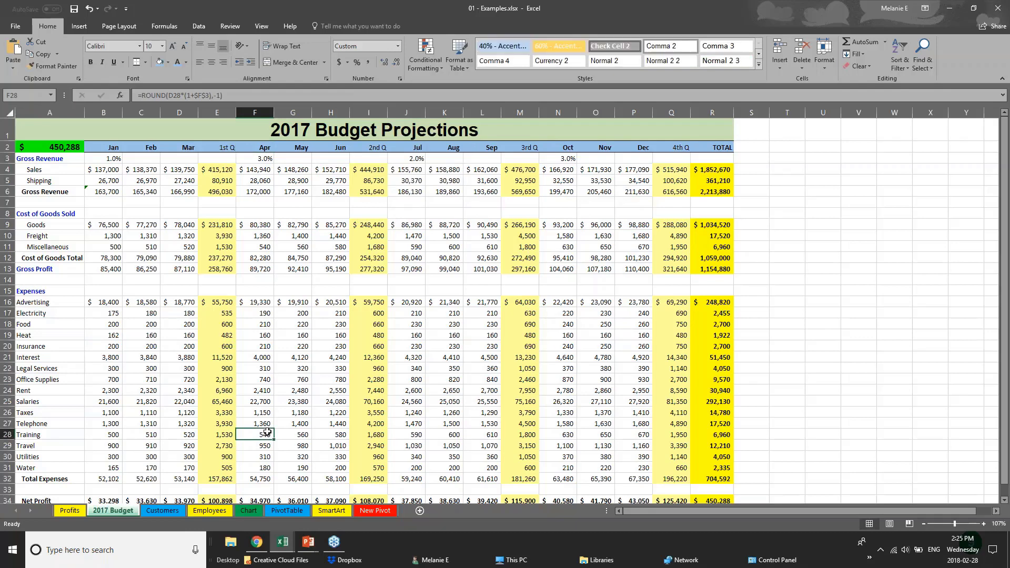
scroll(267, 433, "down", 2)
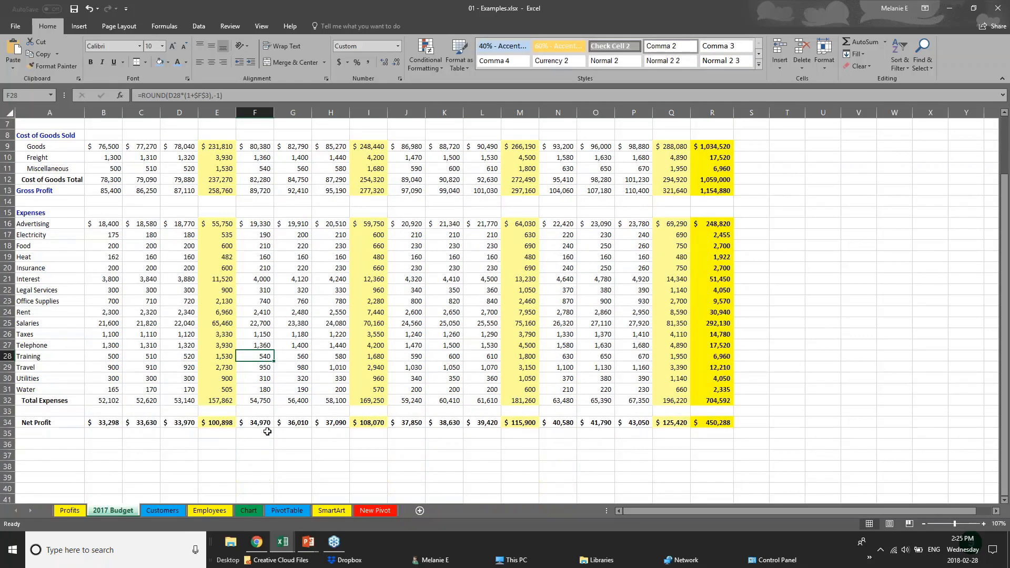
scroll(267, 431, "down", 1)
left_click_drag(713, 390, 32, 390)
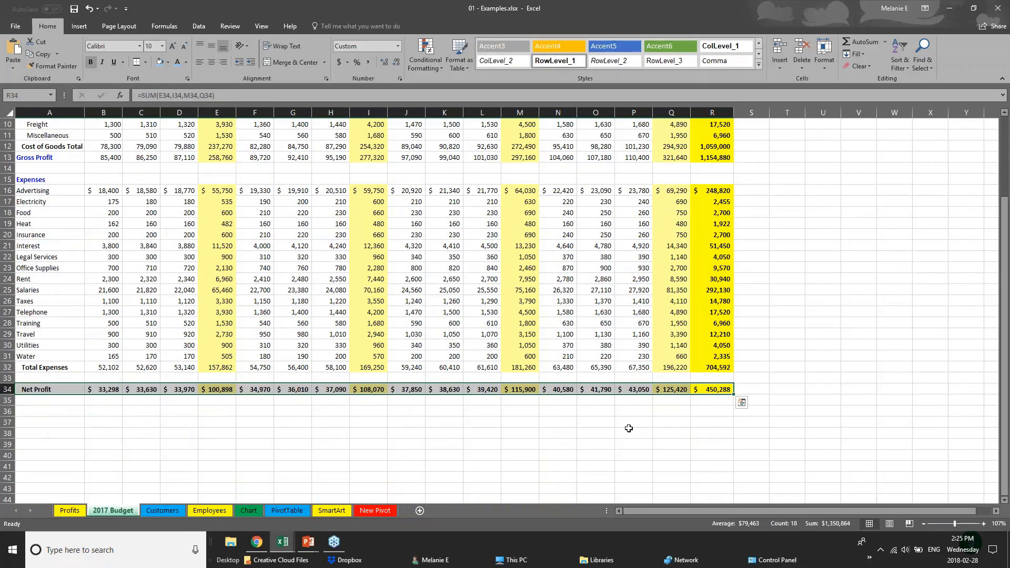
left_click(168, 62)
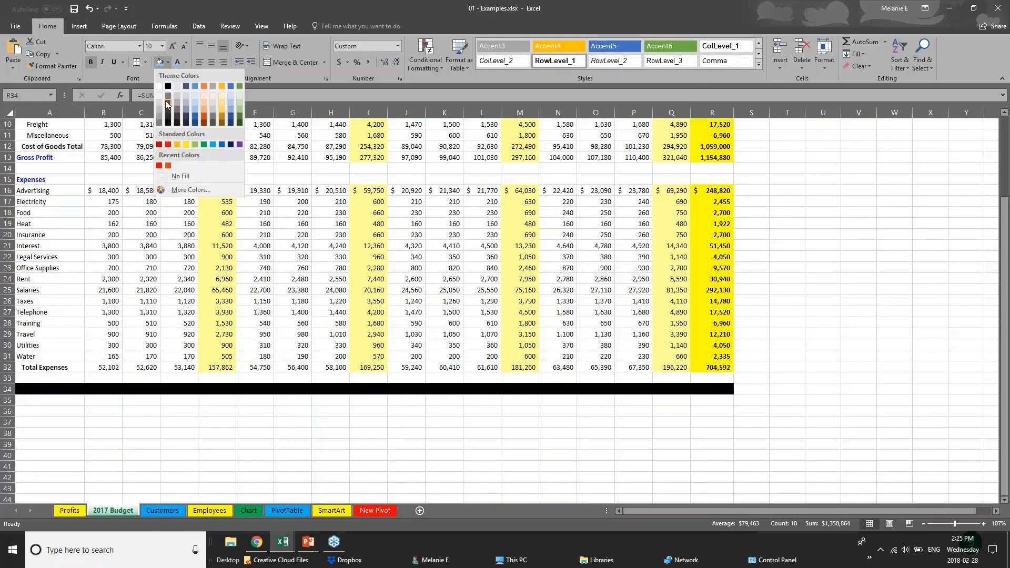
left_click(169, 86)
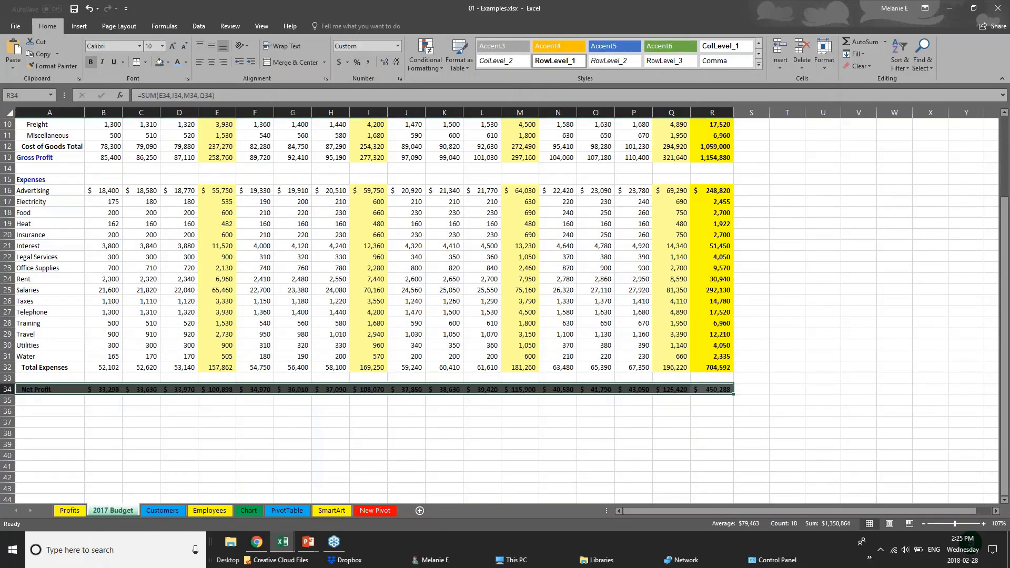
left_click(186, 64)
left_click(178, 98)
left_click(397, 414)
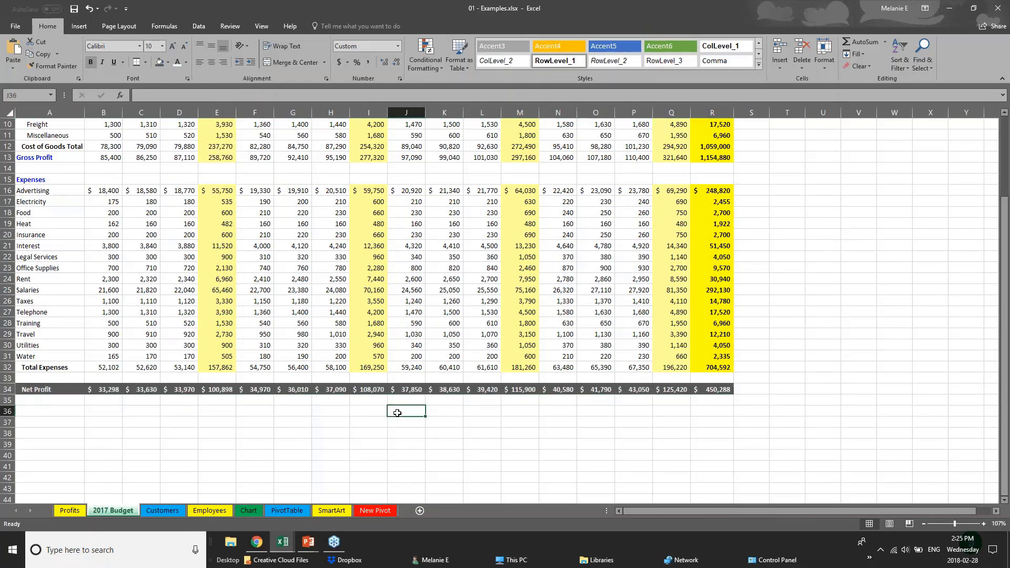
scroll(397, 414, "up", 1)
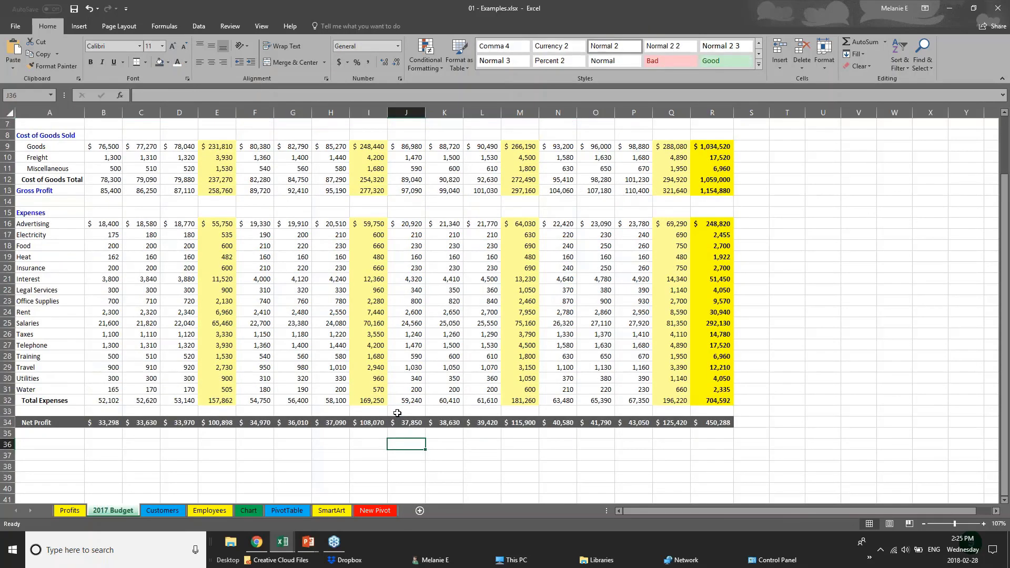
scroll(398, 413, "up", 2)
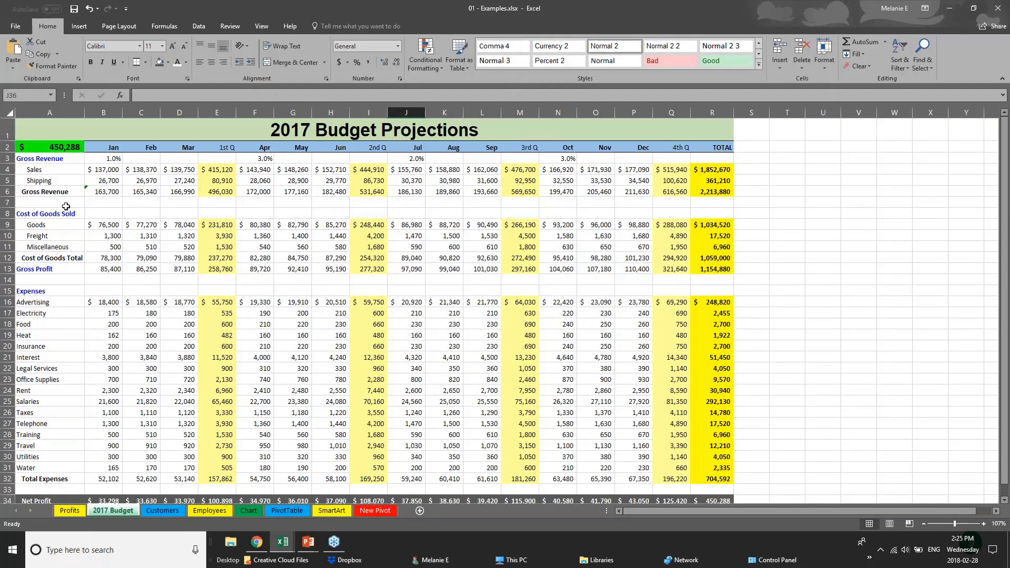
left_click(308, 543)
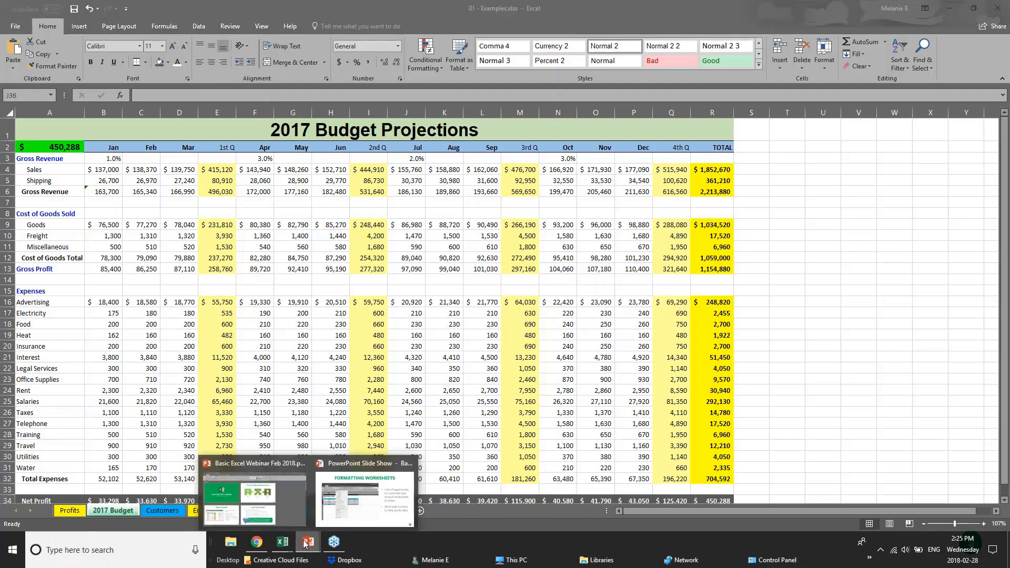
Advance the PowerPoint show to the CREATING CHARTS slide, then switch back to the Webinar Sample Workbook
left_click(374, 521)
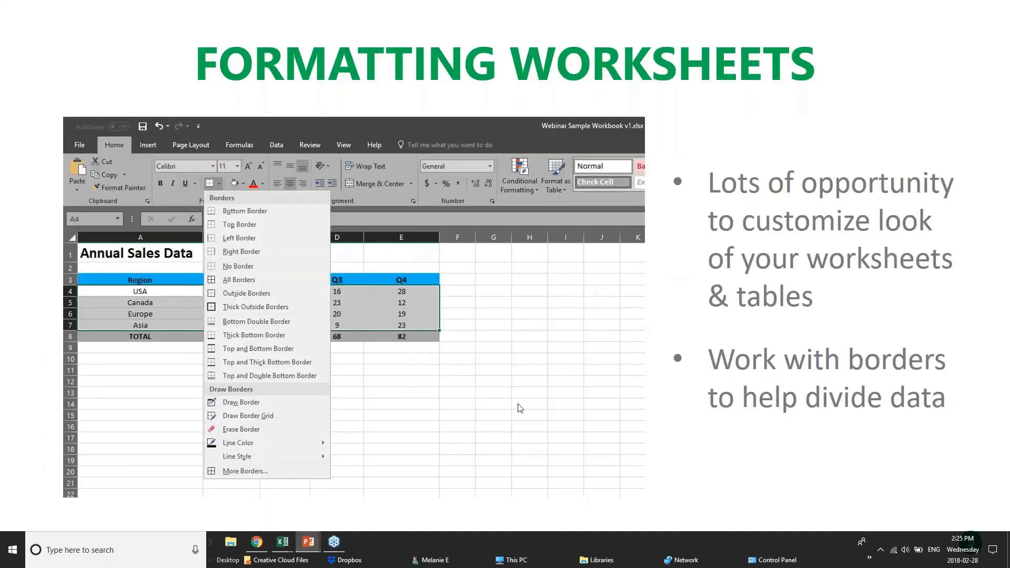
left_click(525, 416)
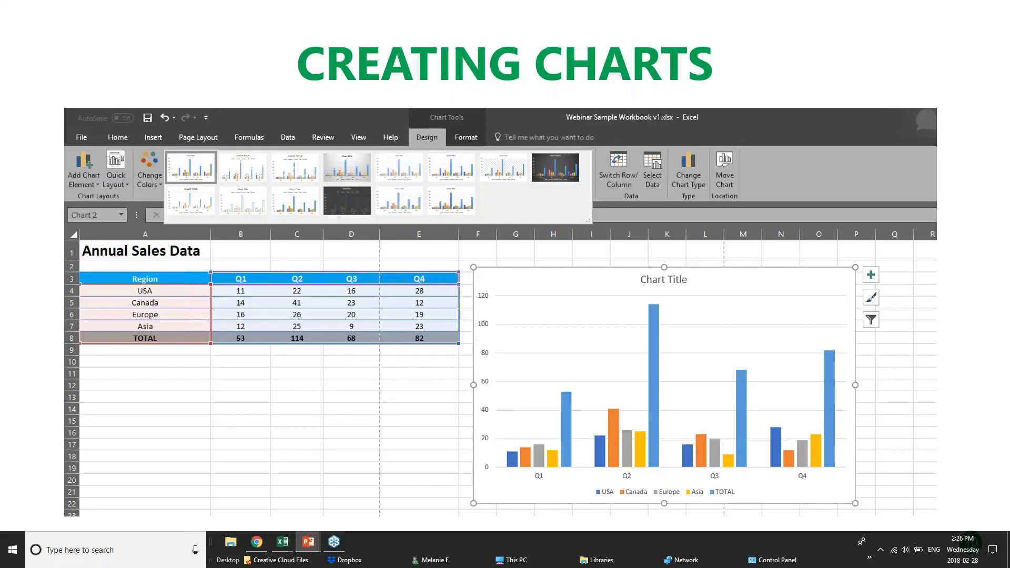
mouse_move(282, 542)
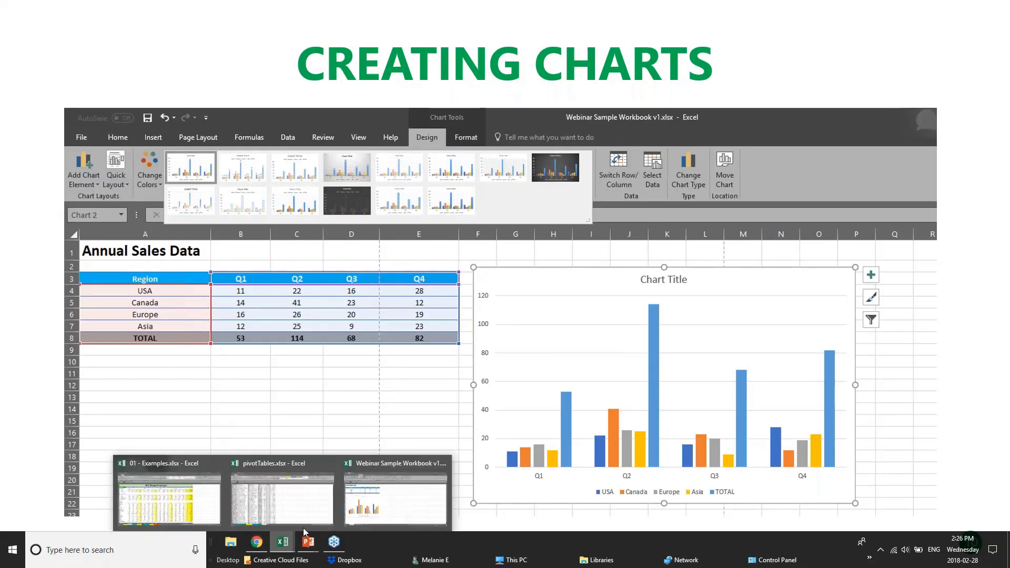
left_click(354, 504)
left_click(272, 171)
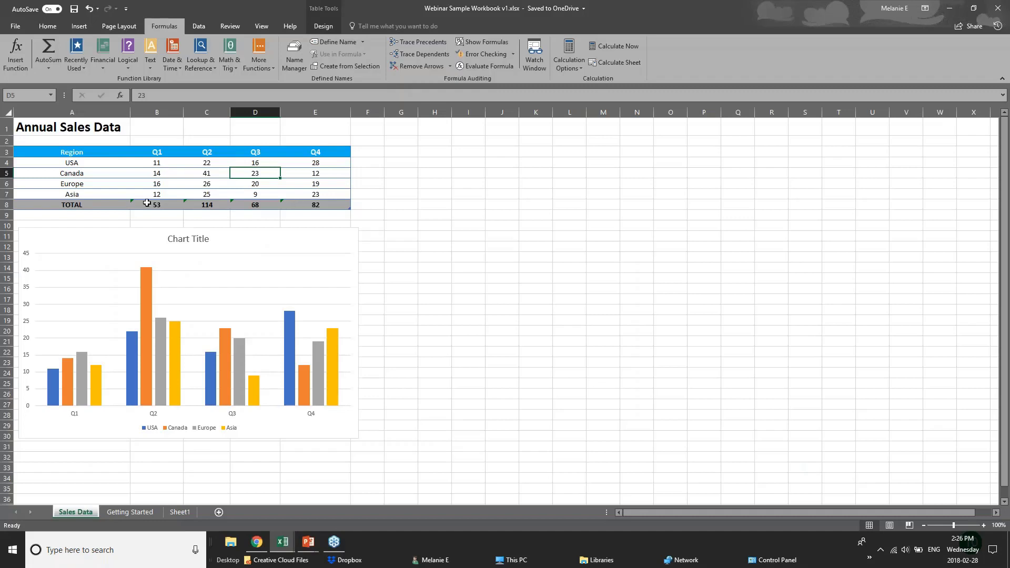
Inspect the USA values in B4, D4, E4 and the total formulas in E8 and B8
left_click(177, 166)
left_click(265, 164)
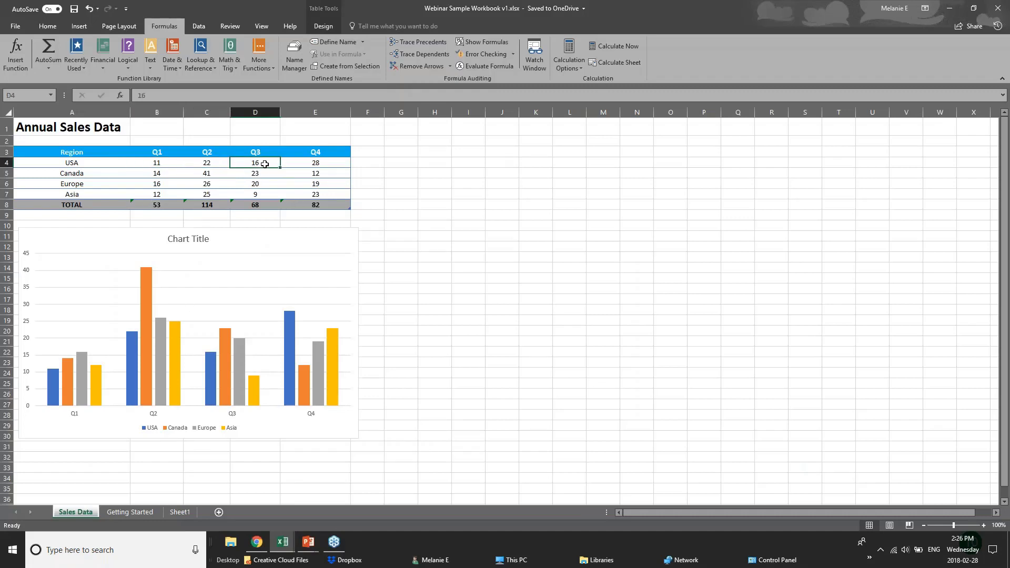
left_click(312, 160)
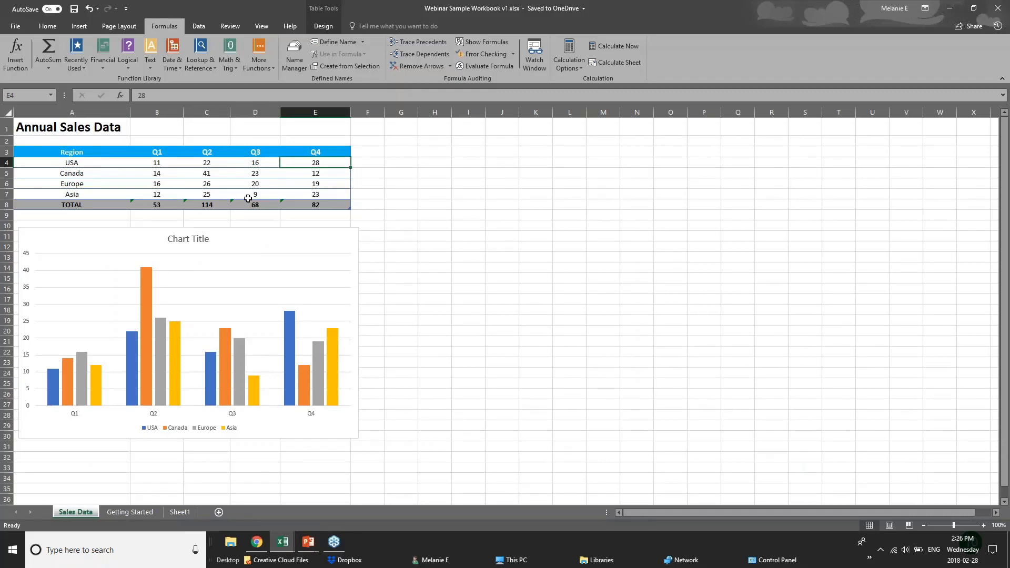
left_click(331, 203)
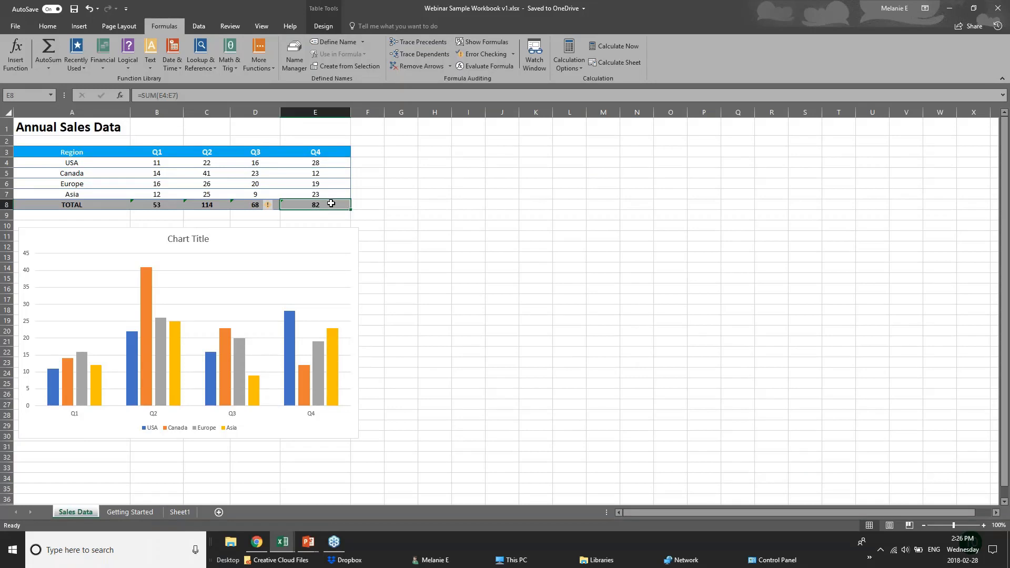
left_click(158, 205)
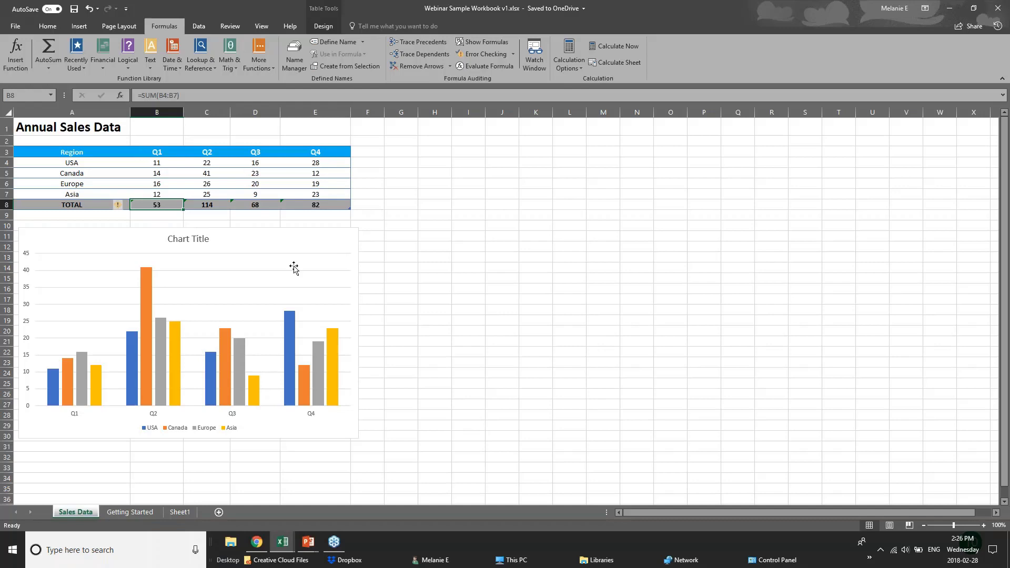
Switch back to the 01 - Examples.xlsx workbook from the Excel taskbar previews
left_click(278, 545)
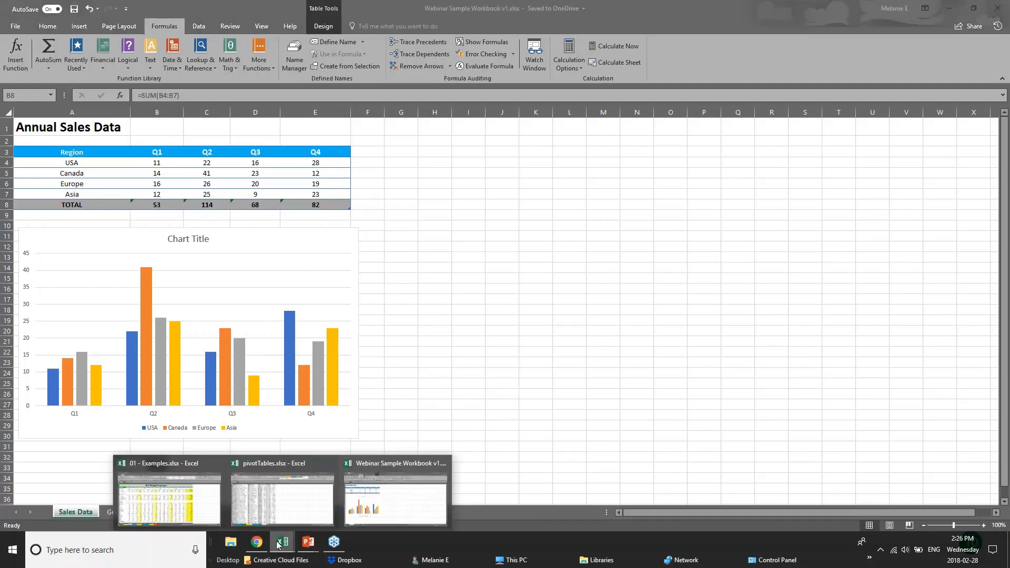
left_click(274, 507)
left_click(281, 550)
left_click(210, 516)
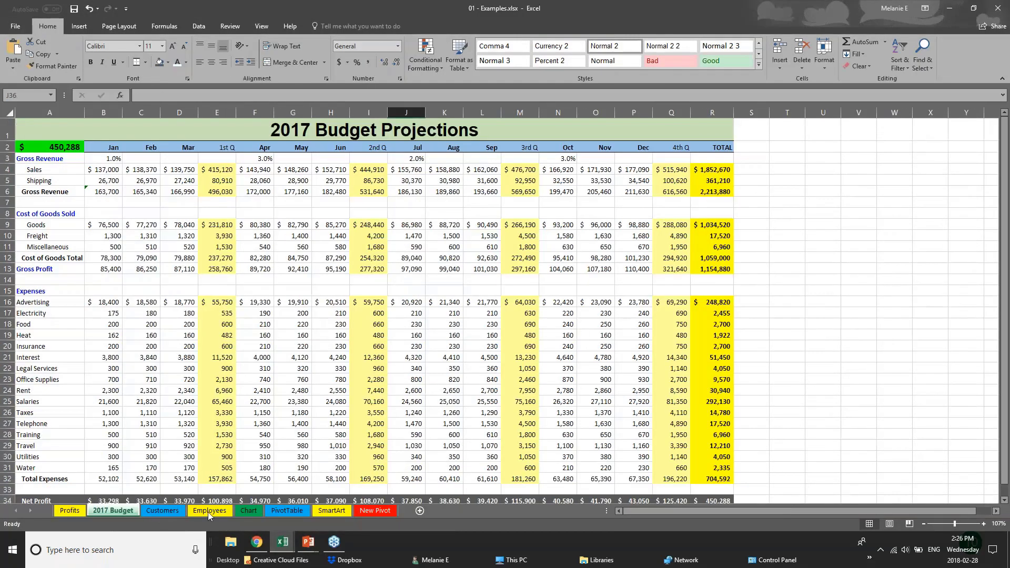
On the Chart sheet, move the Furniture Sales by Region chart aside and delete it
left_click(248, 510)
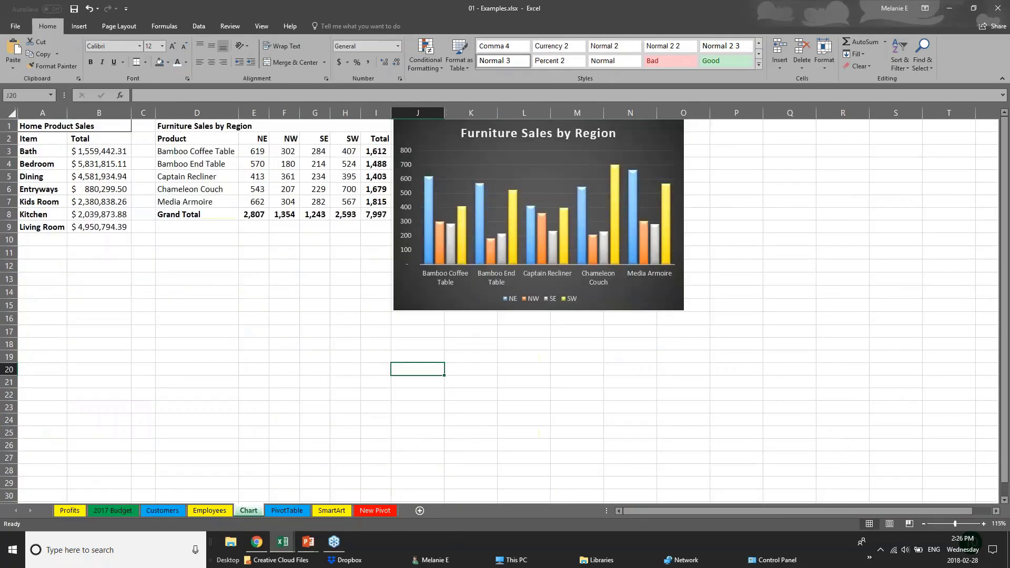
left_click_drag(700, 321, 799, 333)
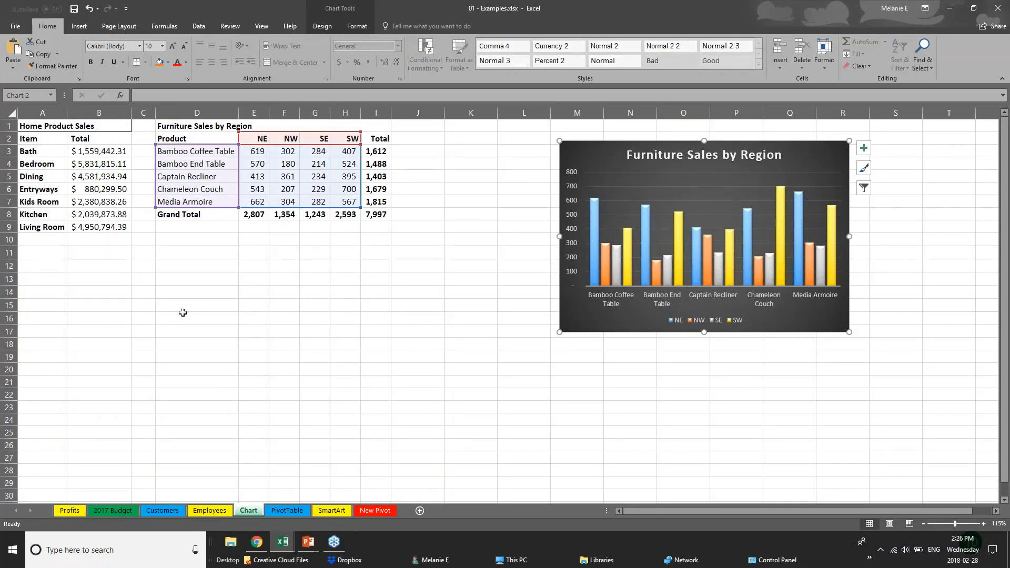
left_click_drag(661, 329, 756, 325)
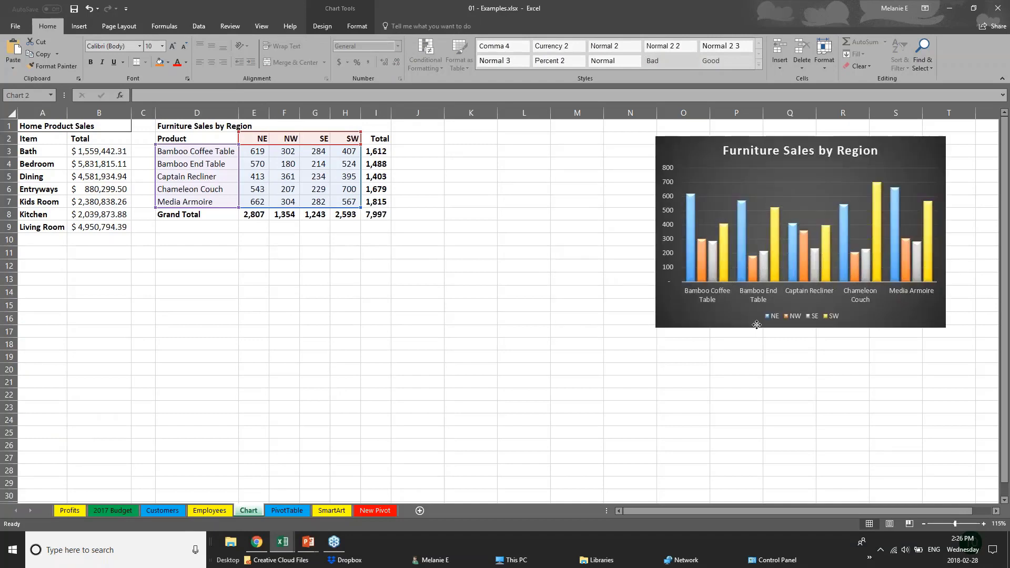
key("Delete")
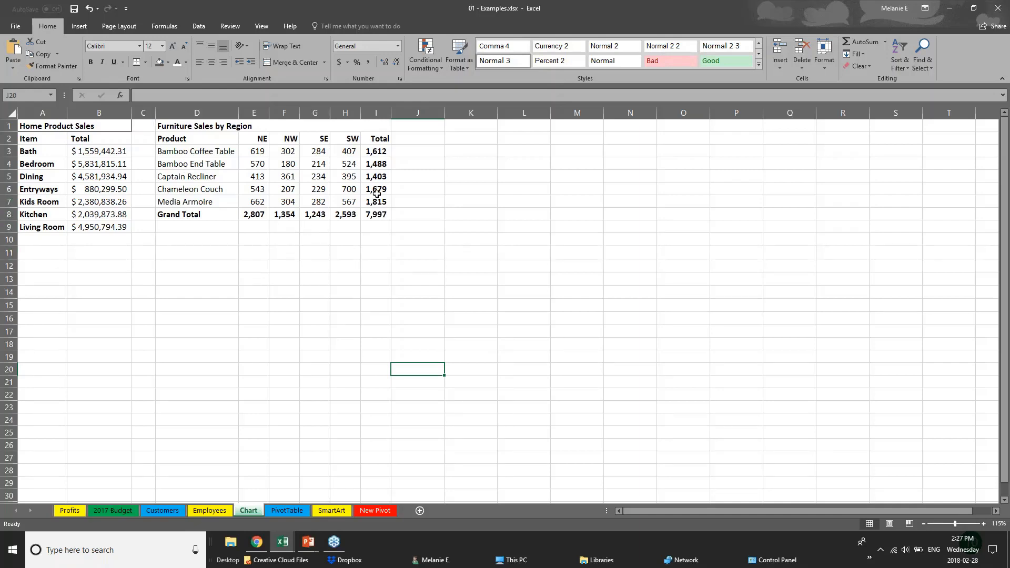
Select the Furniture Sales by Region product and region data D2:H7
left_click(185, 138)
left_click(270, 282)
left_click_drag(373, 153, 387, 205)
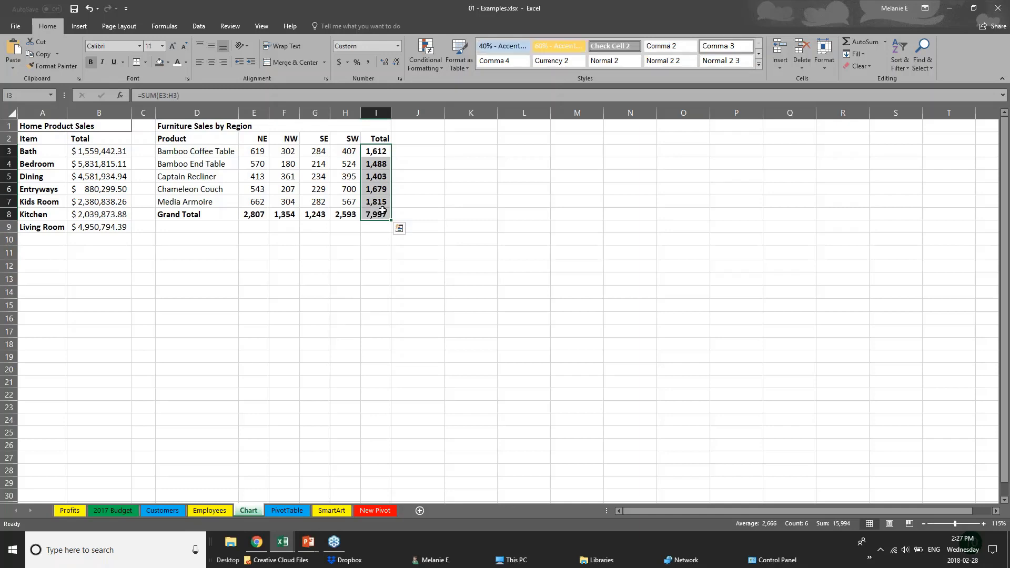
left_click_drag(202, 213, 378, 214)
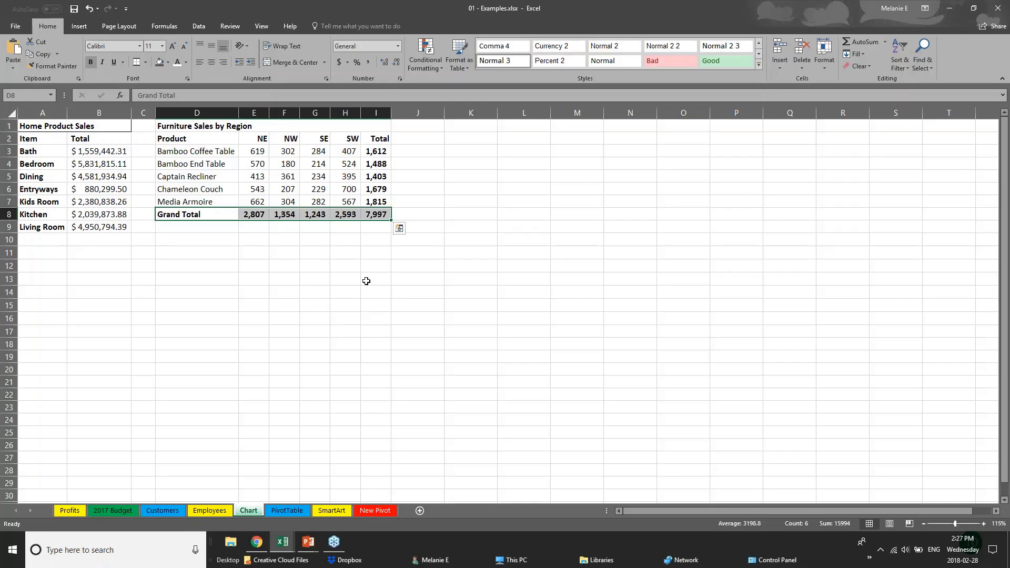
left_click(252, 264)
left_click_drag(226, 139, 357, 202)
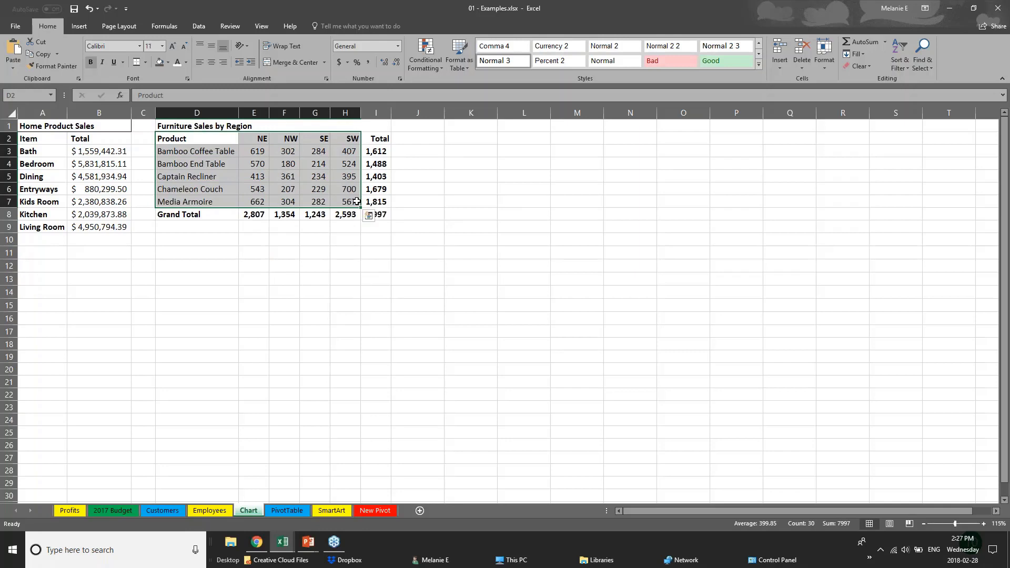
Browse the Insert tab's chart types, then open Recommended Charts for the selection
left_click(80, 27)
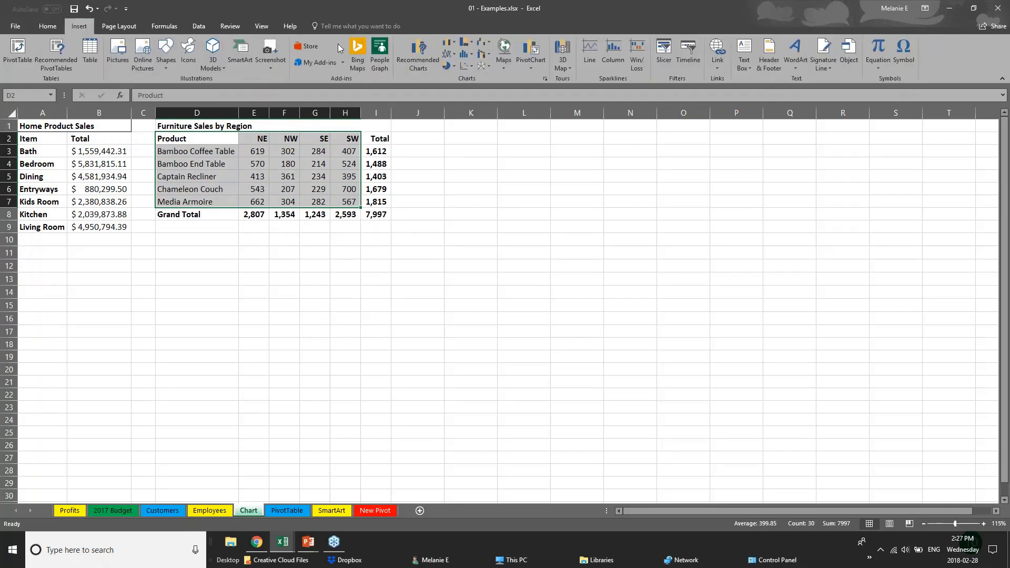
left_click(472, 43)
left_click(455, 43)
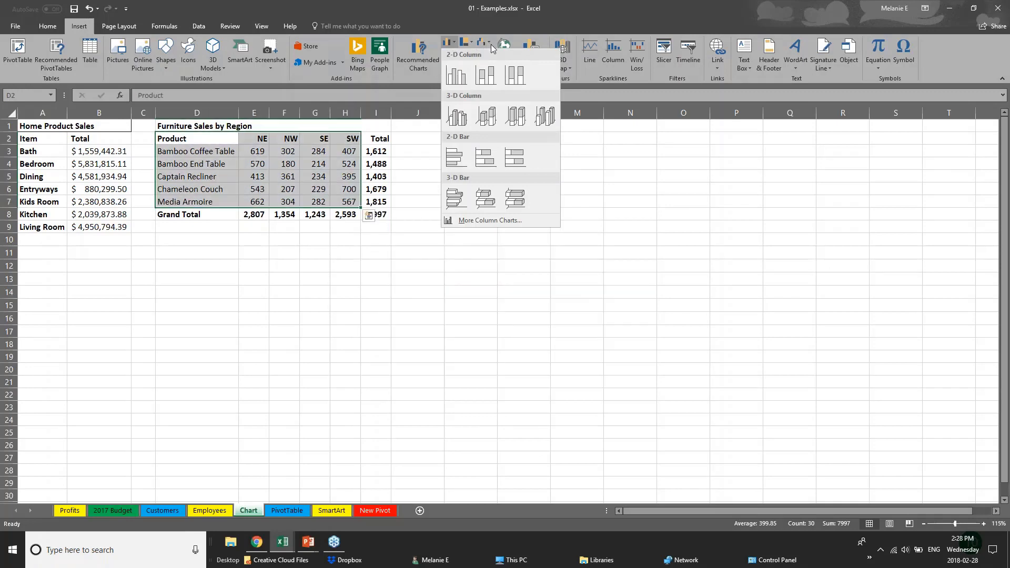
left_click(414, 63)
left_click(413, 62)
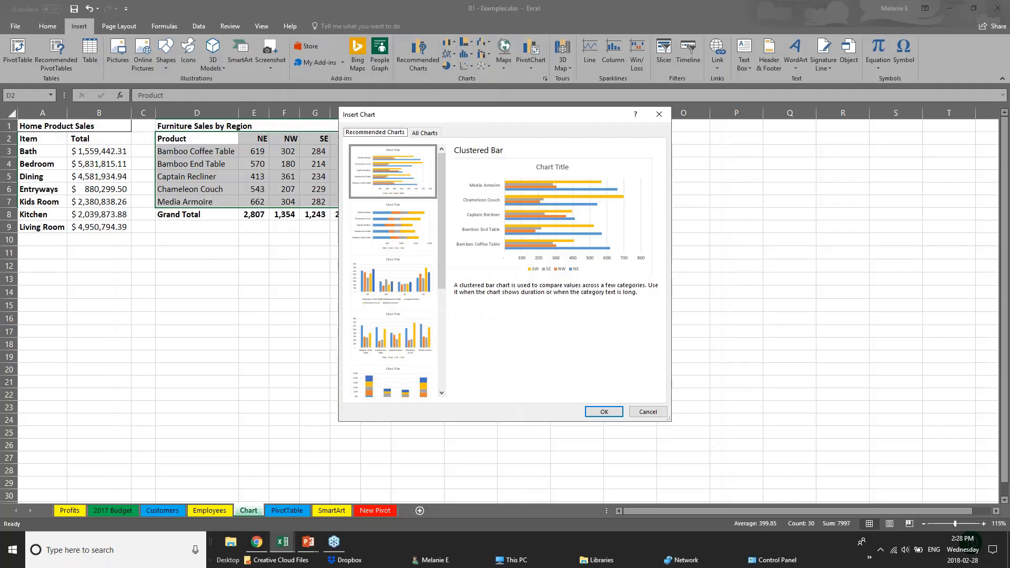
Preview the recommended column and bar charts, then insert the Clustered Bar chart
left_click(394, 242)
left_click(408, 303)
left_click(422, 350)
left_click(416, 380)
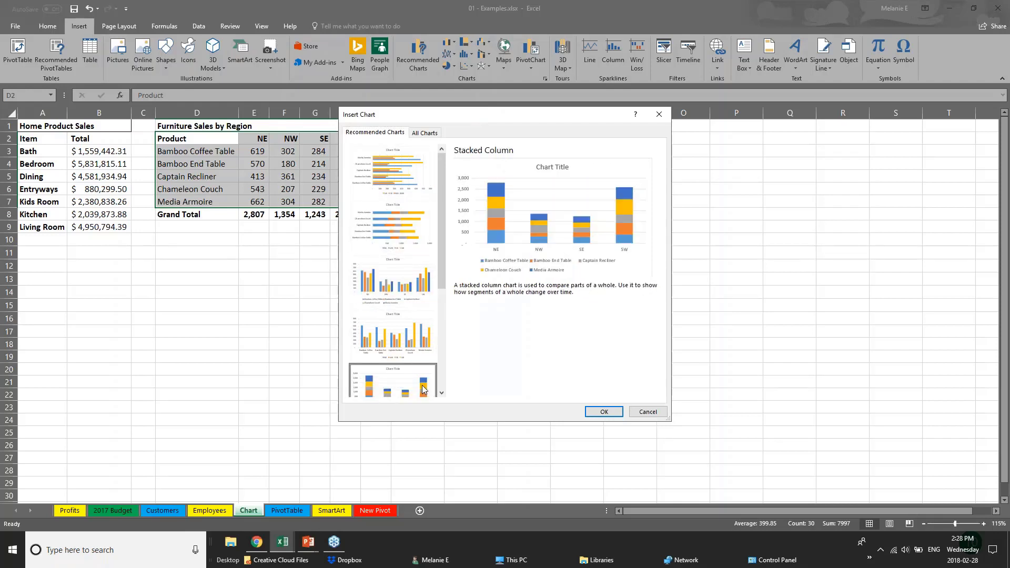
left_click_drag(441, 261, 451, 367)
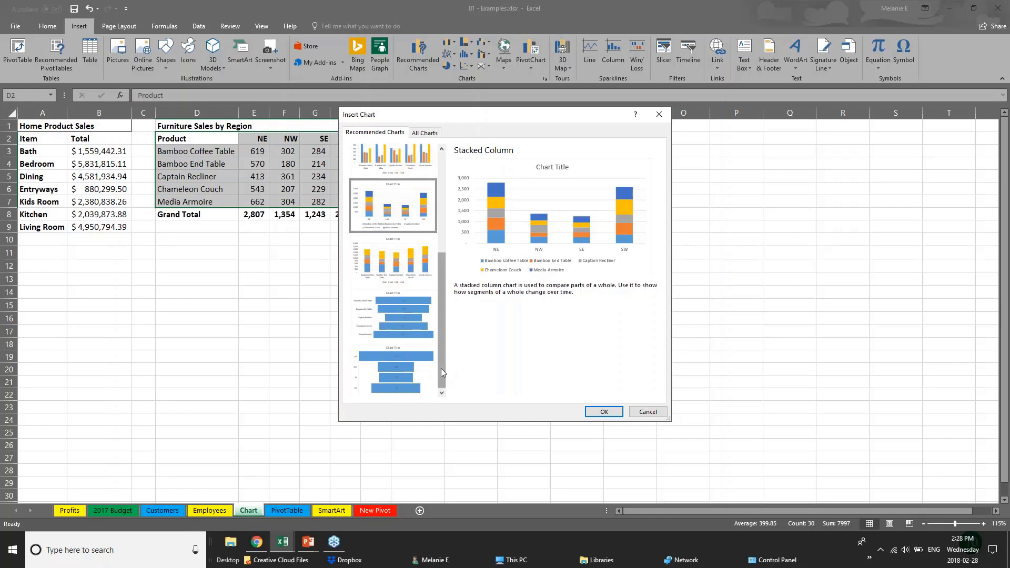
left_click_drag(440, 348, 434, 277)
left_click(424, 174)
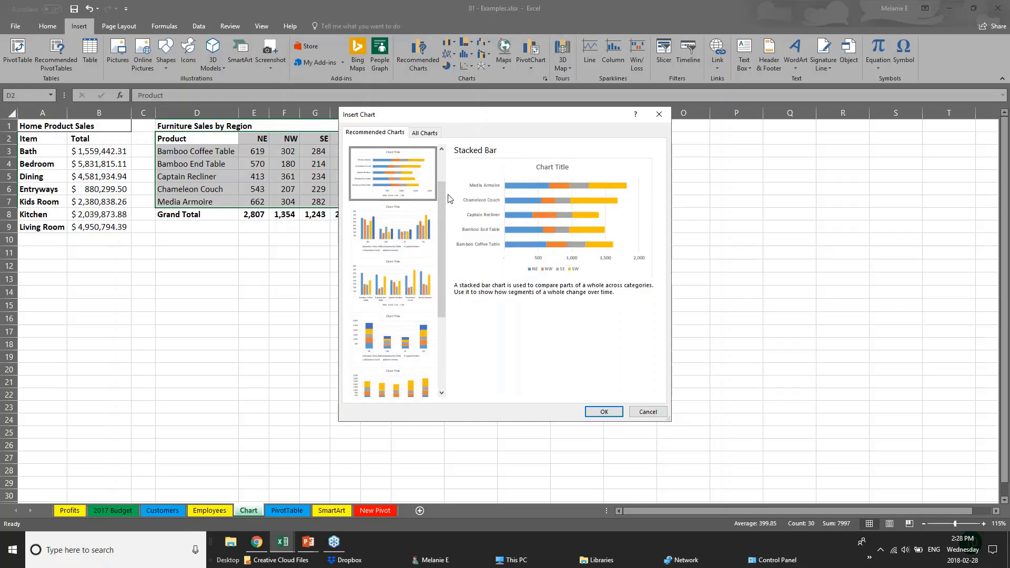
left_click_drag(440, 194, 446, 162)
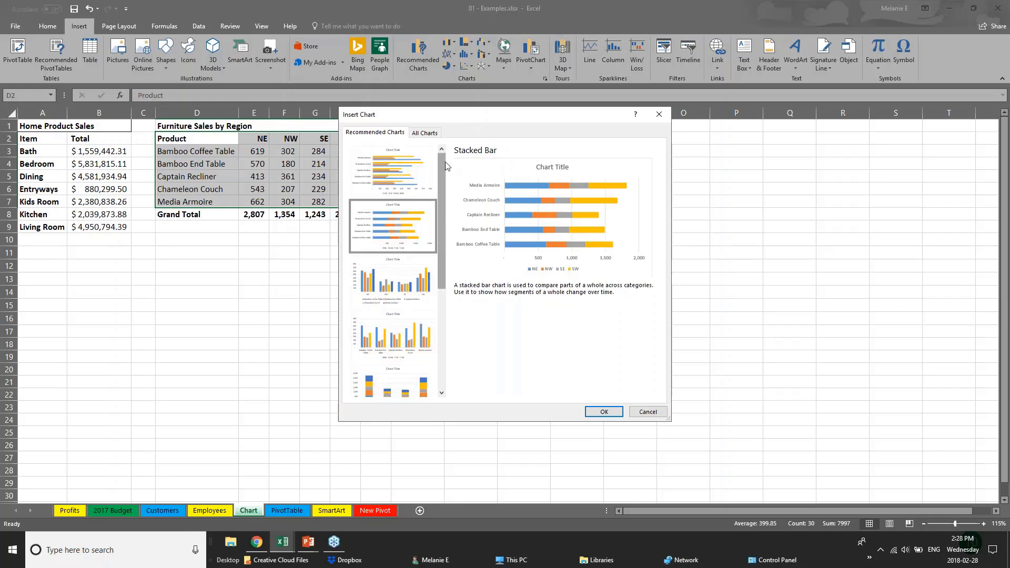
left_click(383, 175)
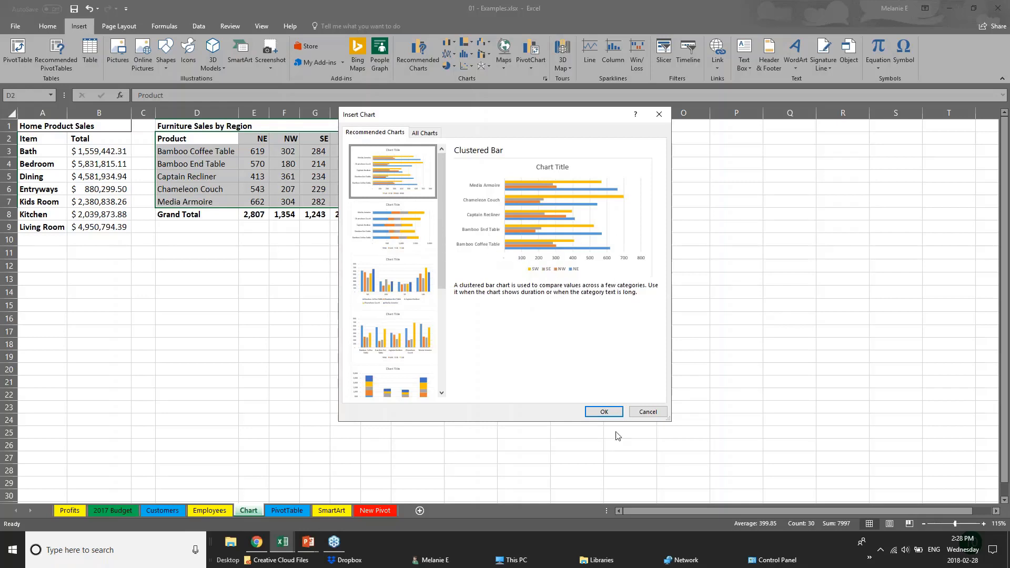
left_click(604, 412)
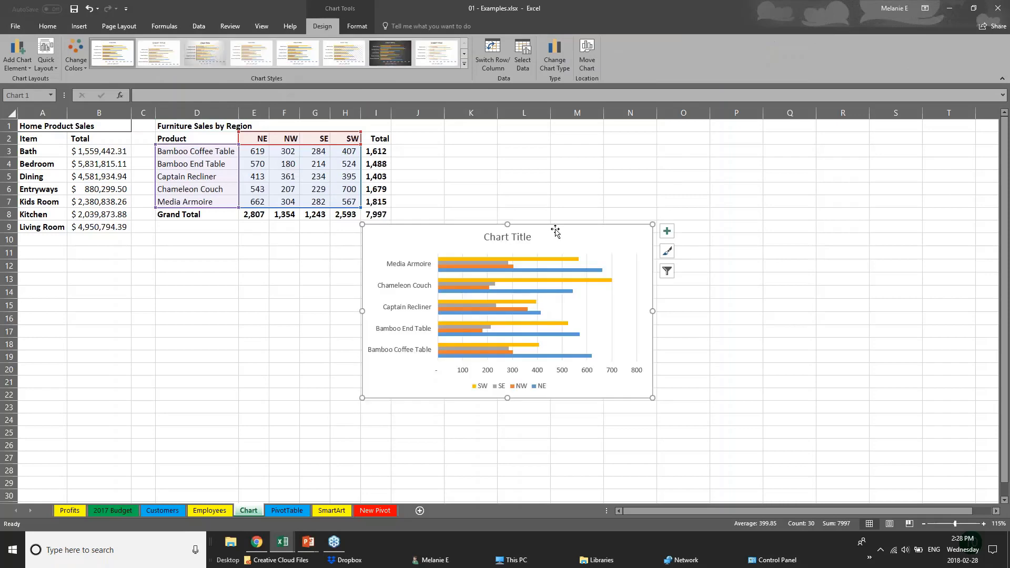
Move the bar chart beside the sales table and enlarge it down and to the right
left_click_drag(555, 230, 607, 154)
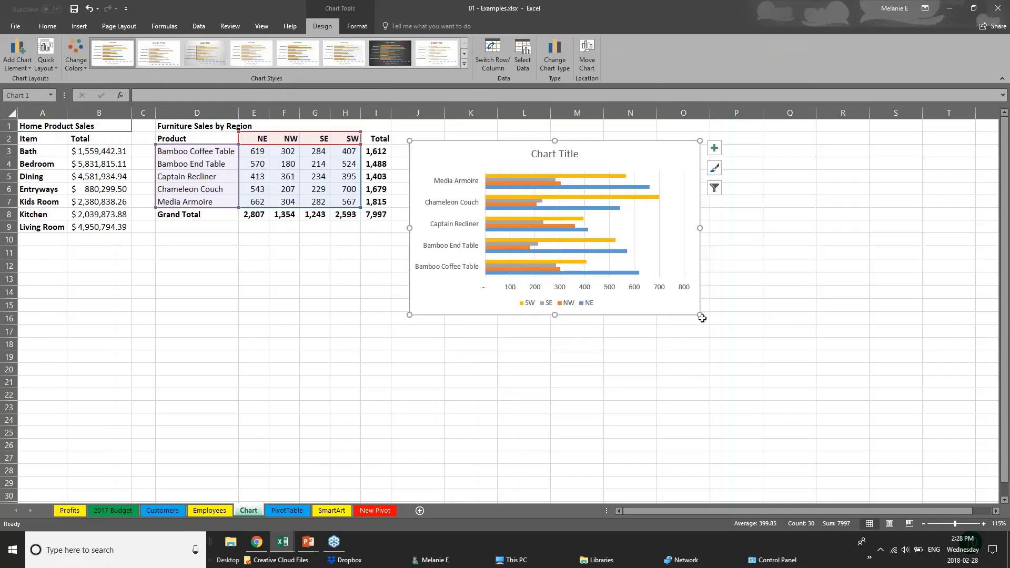
left_click_drag(702, 317, 836, 412)
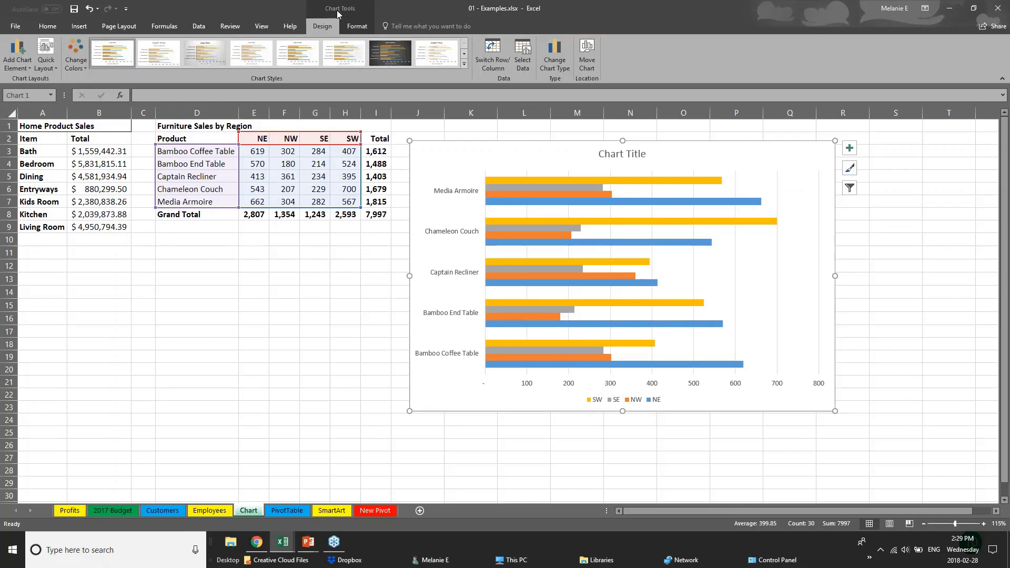
left_click(264, 367)
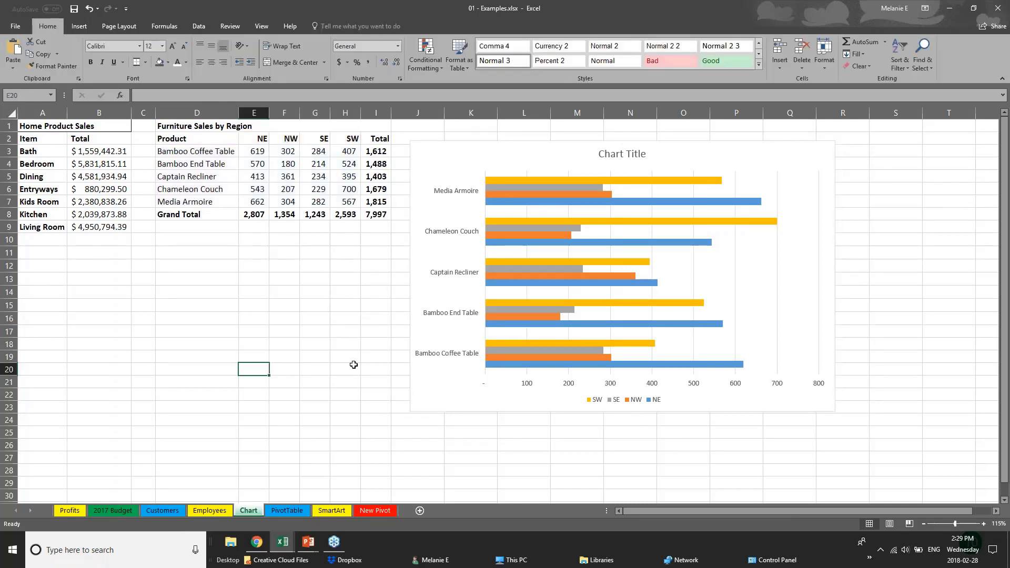
left_click(468, 410)
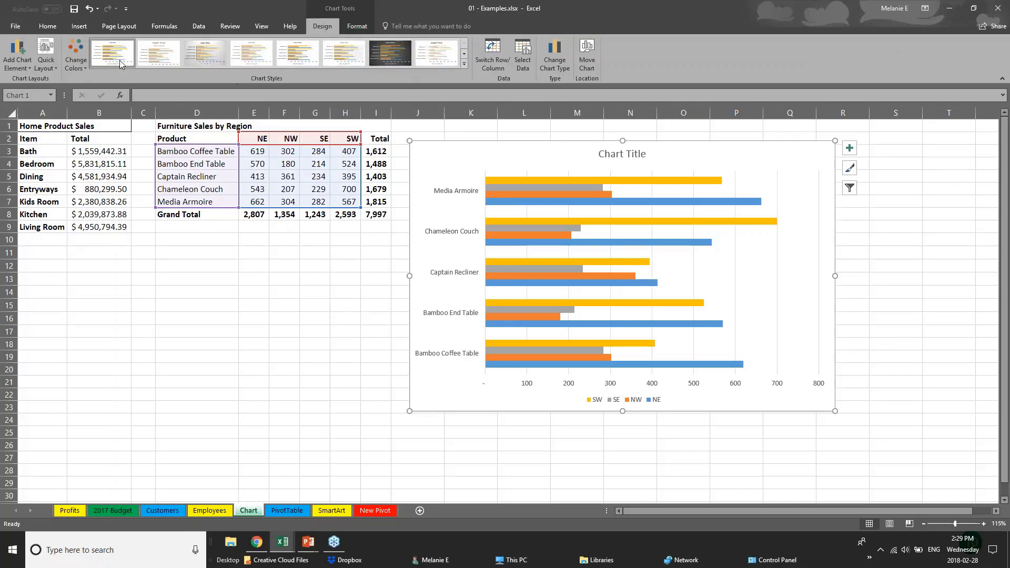
Try chart colour schemes, settling on the green, yellow and blue palette
left_click(76, 59)
left_click(113, 186)
left_click(112, 186)
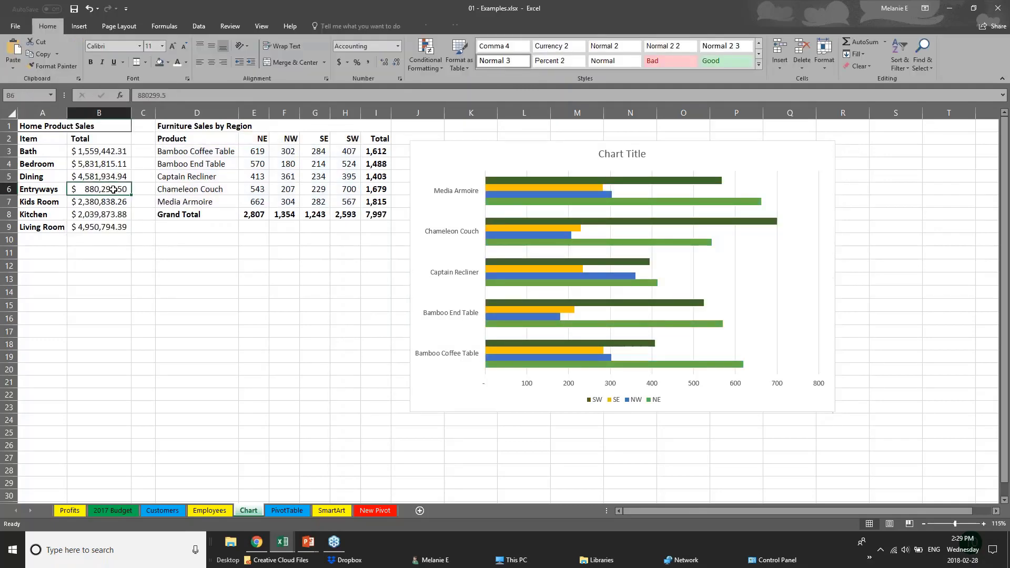
left_click(542, 235)
left_click(77, 64)
left_click(105, 186)
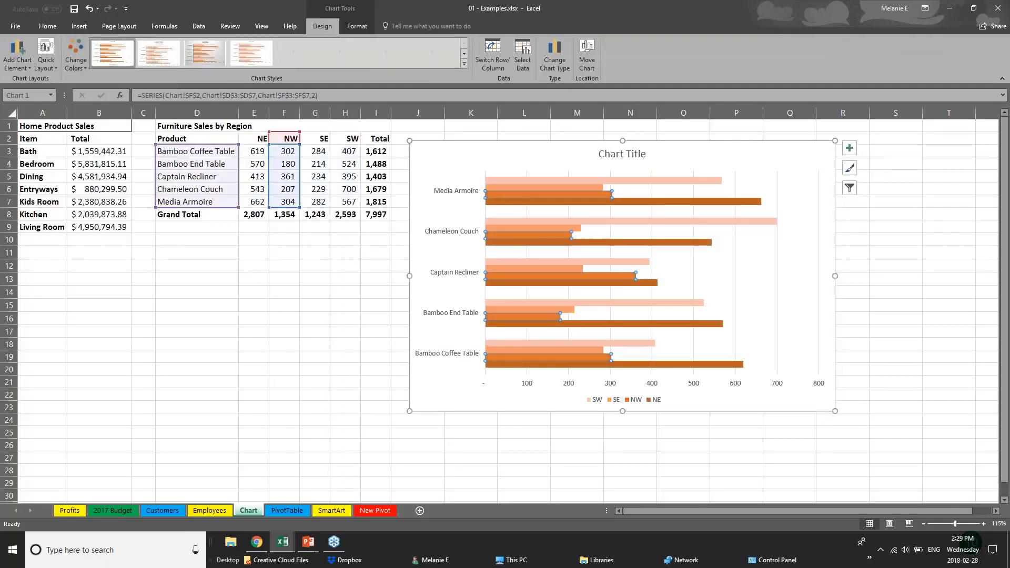
left_click(76, 60)
left_click(112, 113)
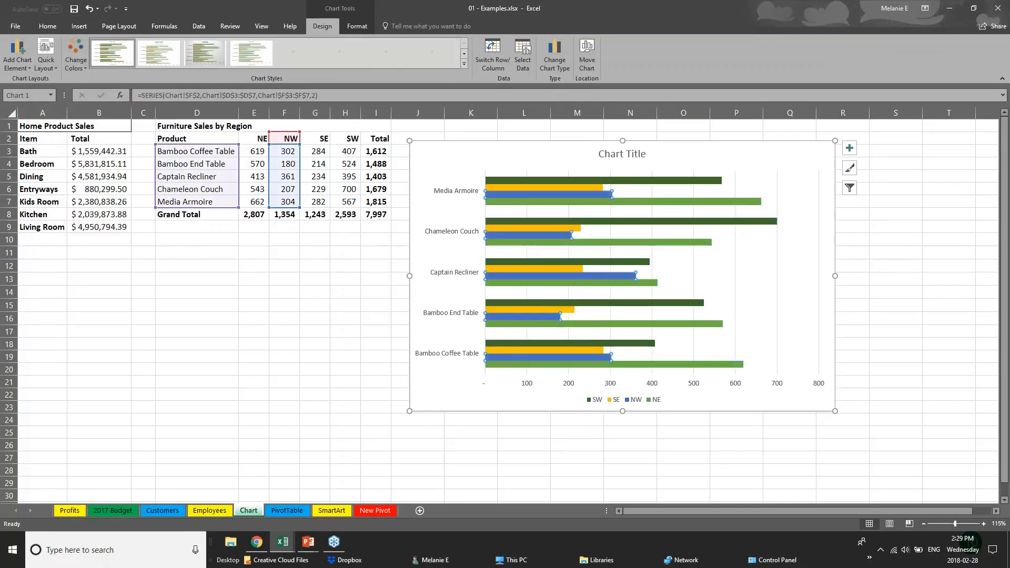
Try several chart styles, applying one with data labels and an uppercase title
left_click(466, 65)
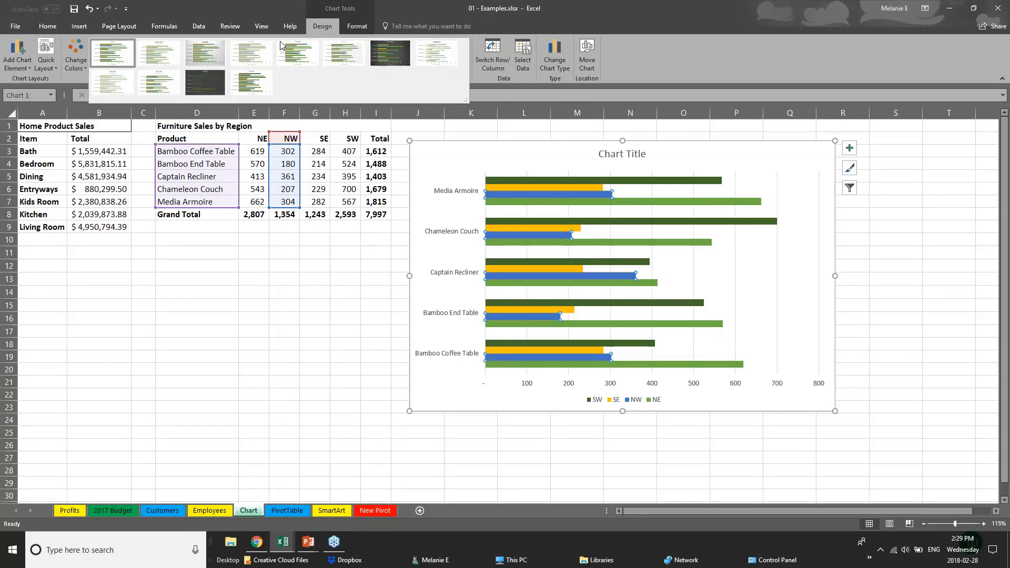
left_click(205, 41)
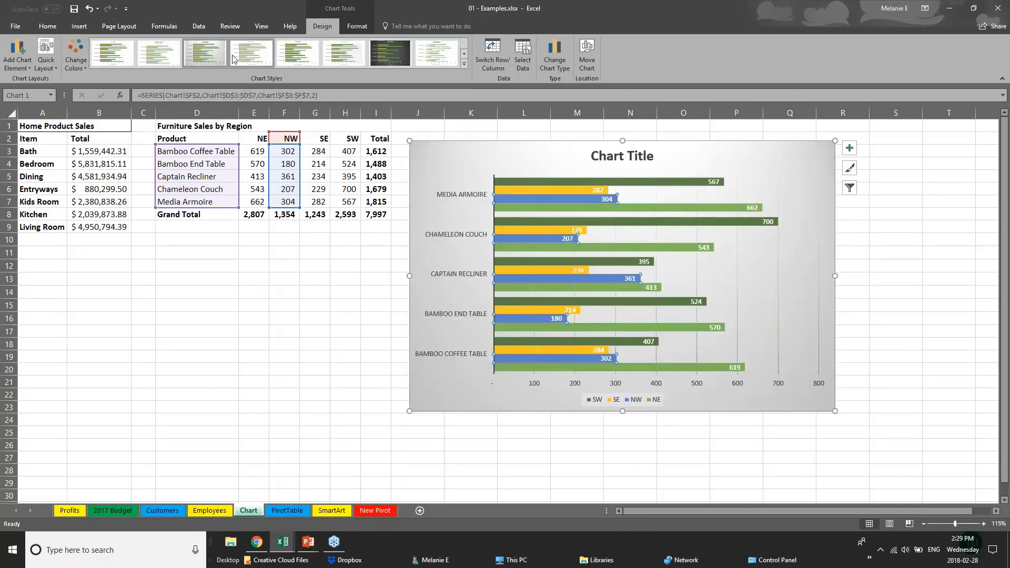
left_click(298, 57)
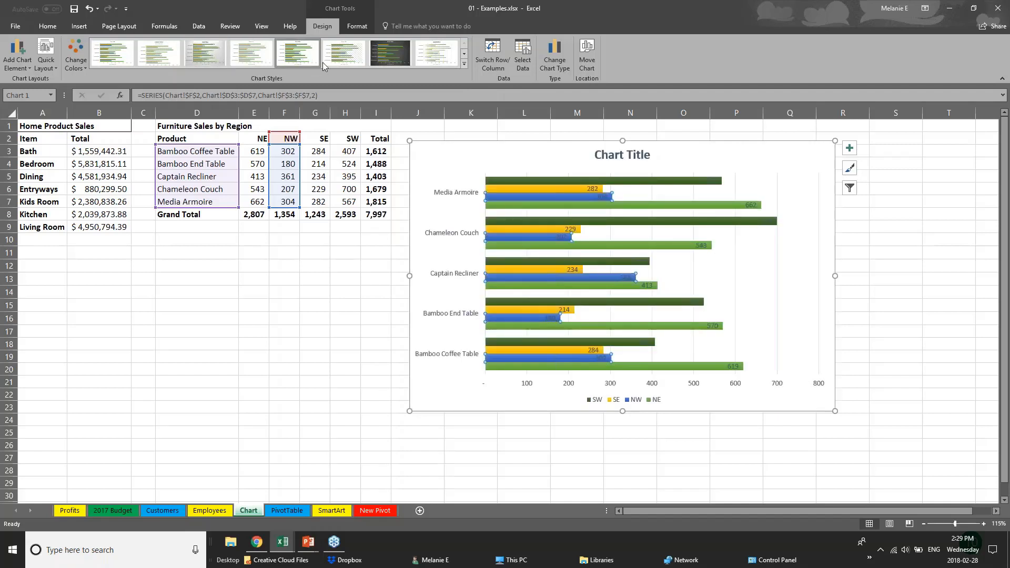
left_click(438, 52)
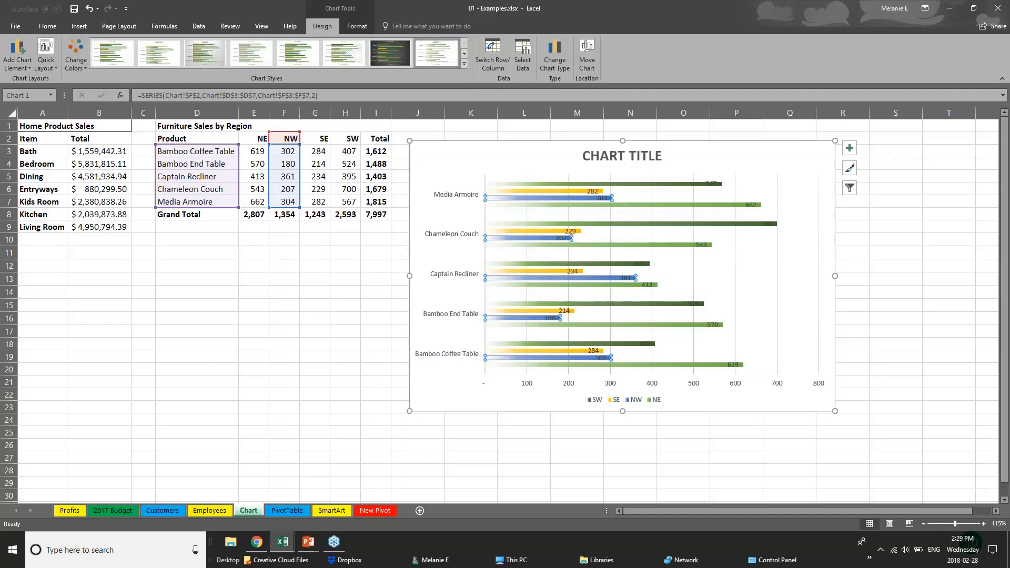
left_click(464, 63)
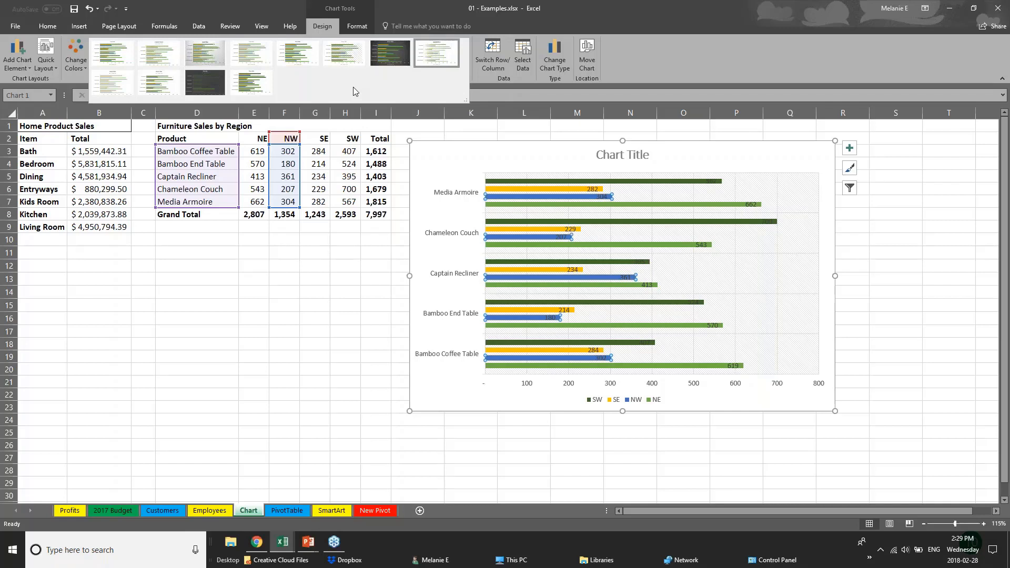
left_click(368, 27)
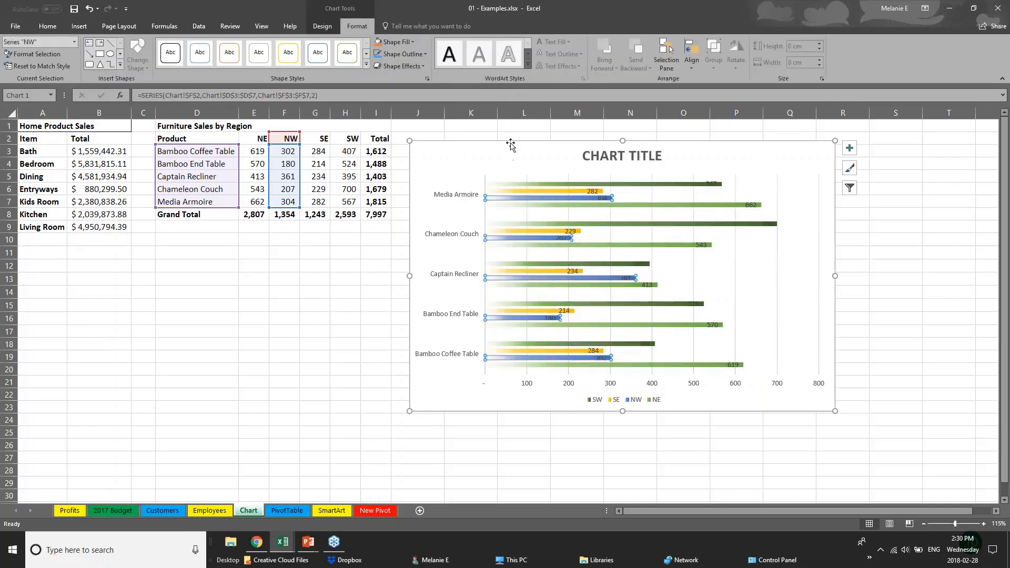
Fill the SW series bars solid orange, then select the existing chart title text
left_click(536, 192)
left_click(538, 184)
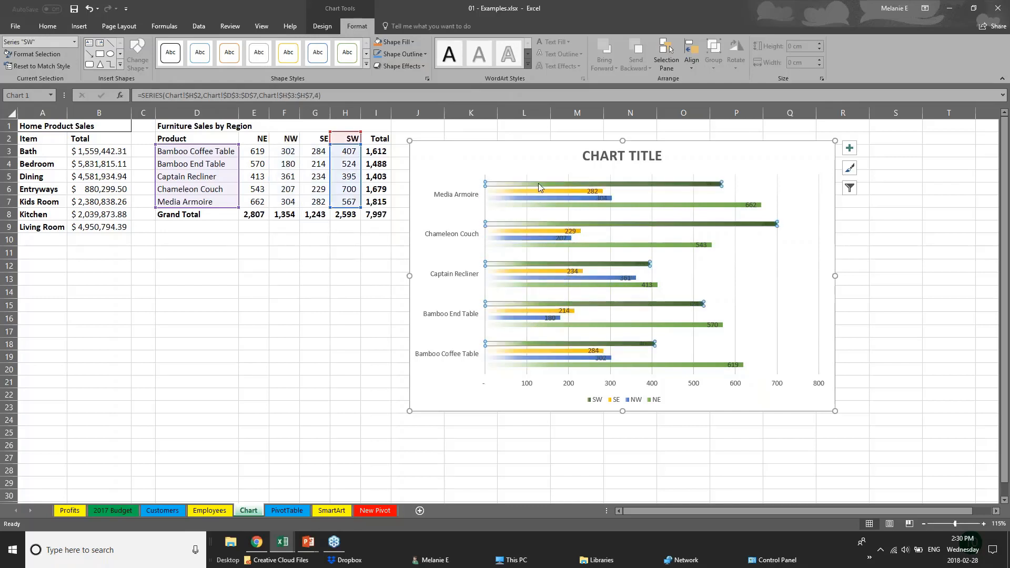
left_click(392, 42)
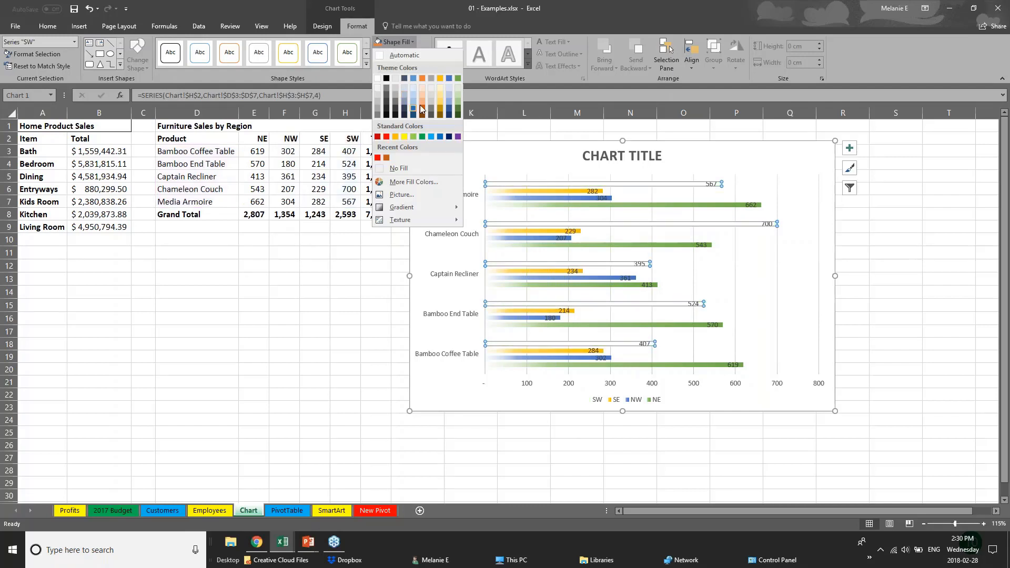
left_click(386, 158)
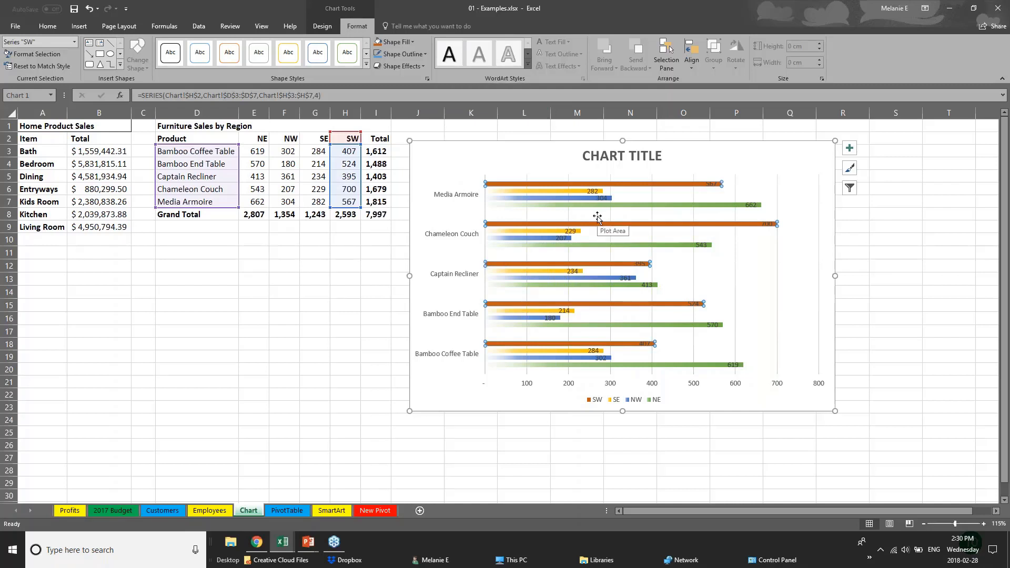
left_click(608, 156)
left_click_drag(582, 156, 675, 157)
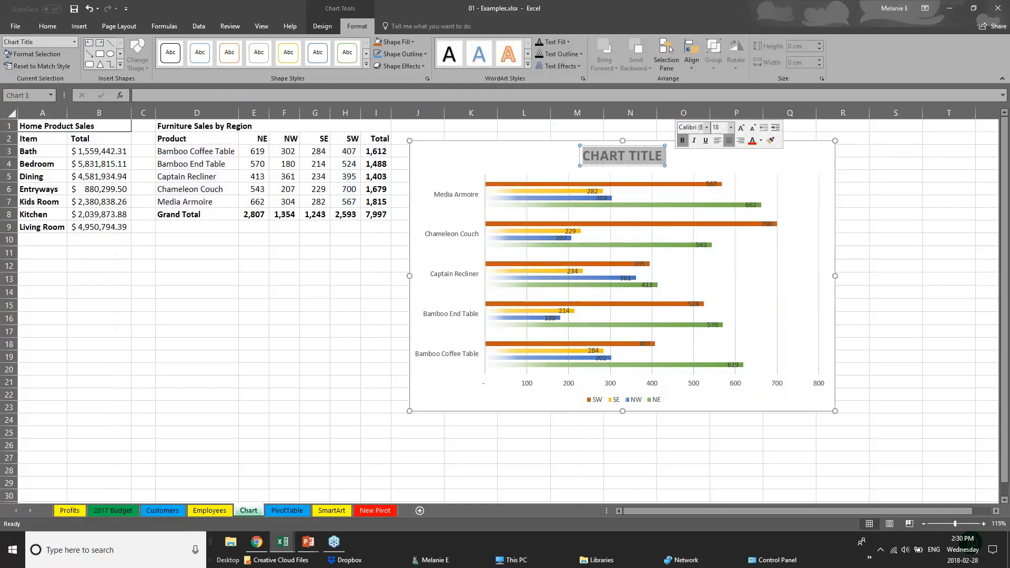
Title the chart SALES DATA and raise the product axis label font size to 11
type("SALE")
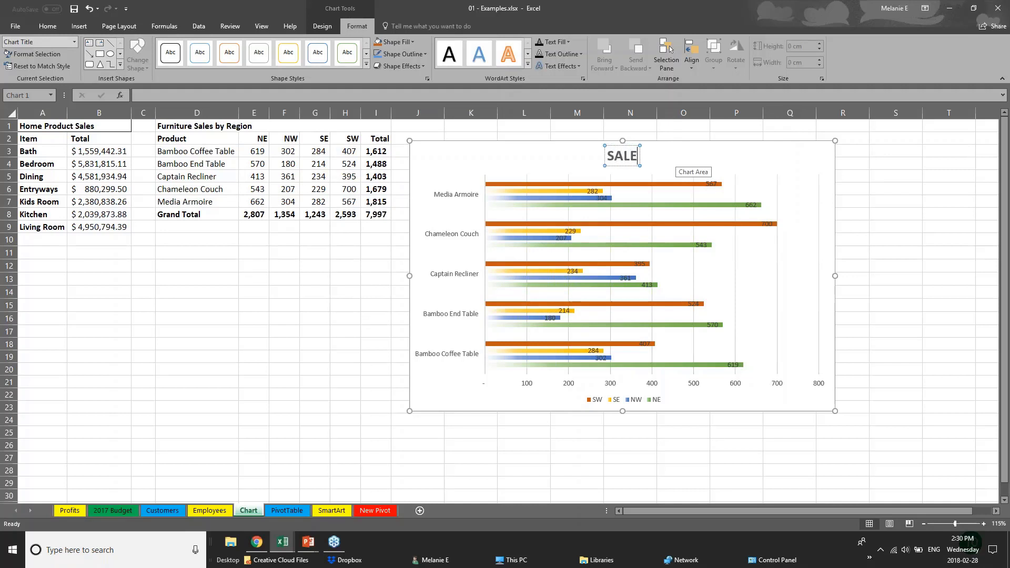
type("S DATA")
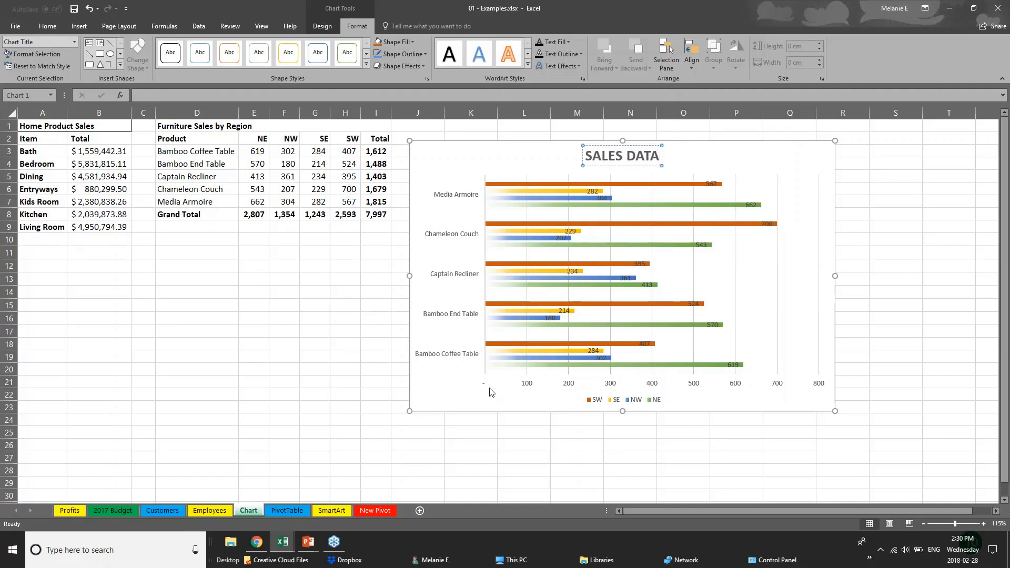
left_click(527, 386)
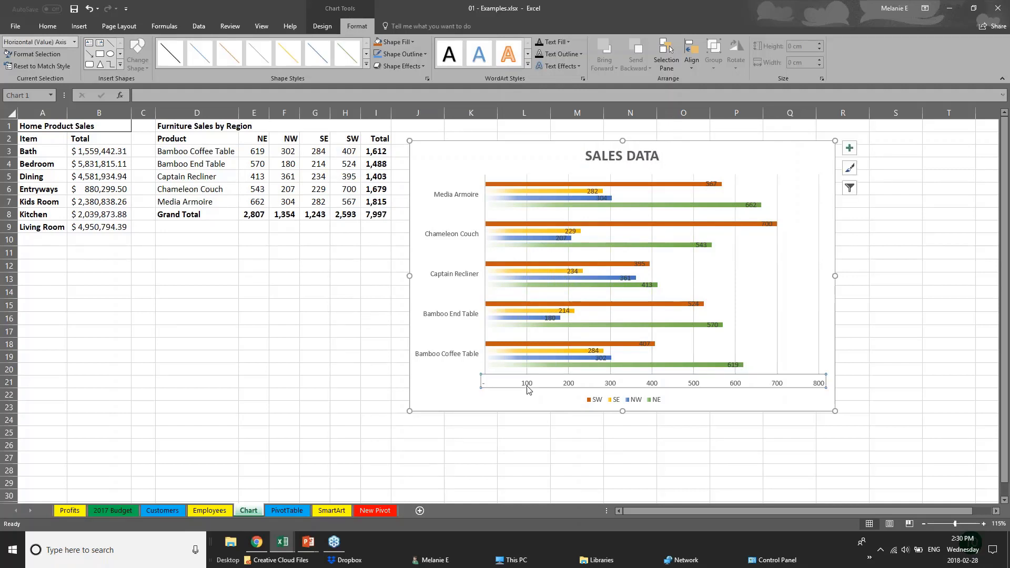
left_click(476, 315)
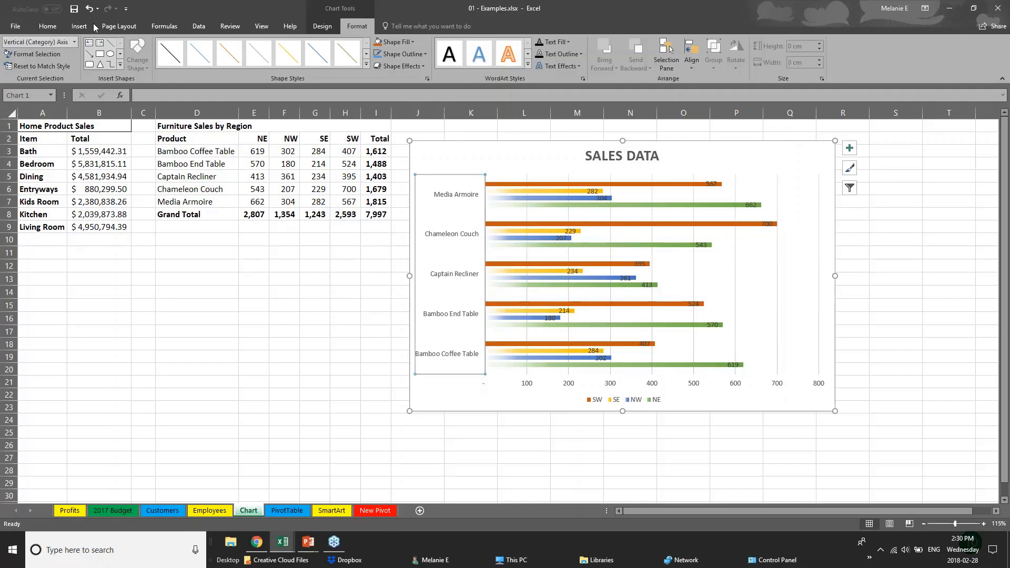
left_click(53, 26)
left_click(172, 46)
left_click(173, 46)
Drag Chameleon Couch's SW 700 data label to sit just past its bar
left_click(547, 380)
left_click(544, 387)
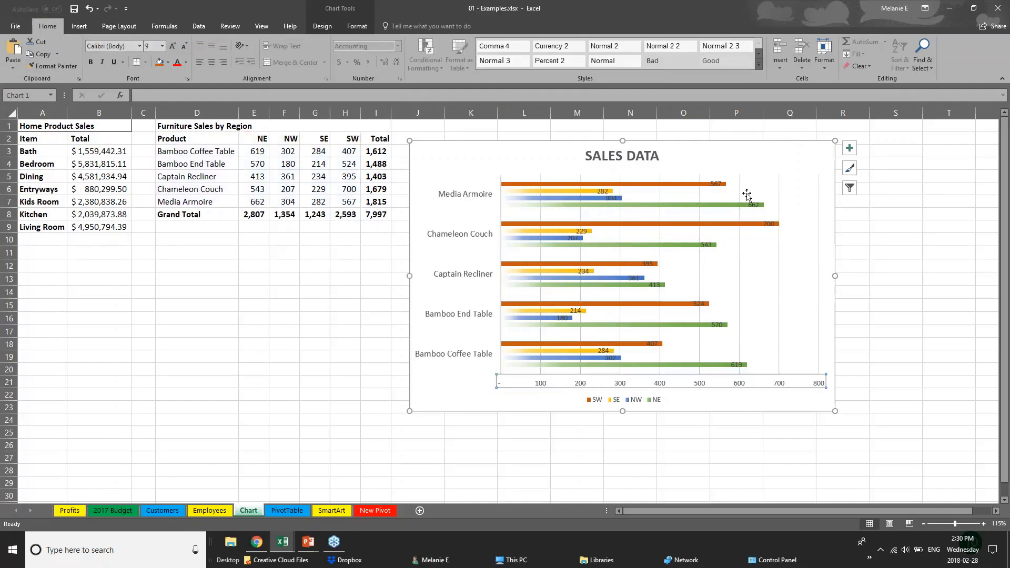
left_click(715, 185)
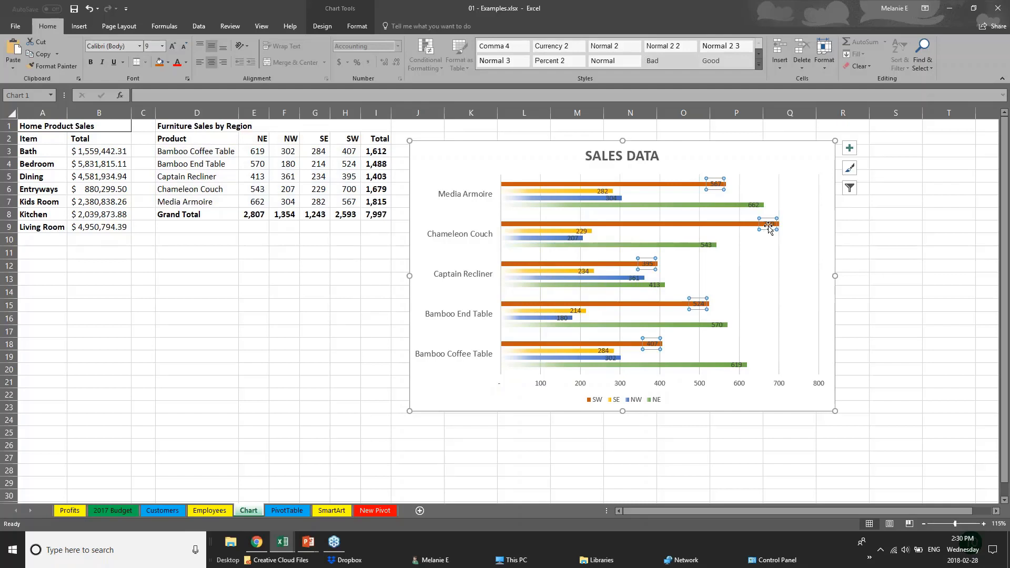
left_click_drag(768, 227, 793, 225)
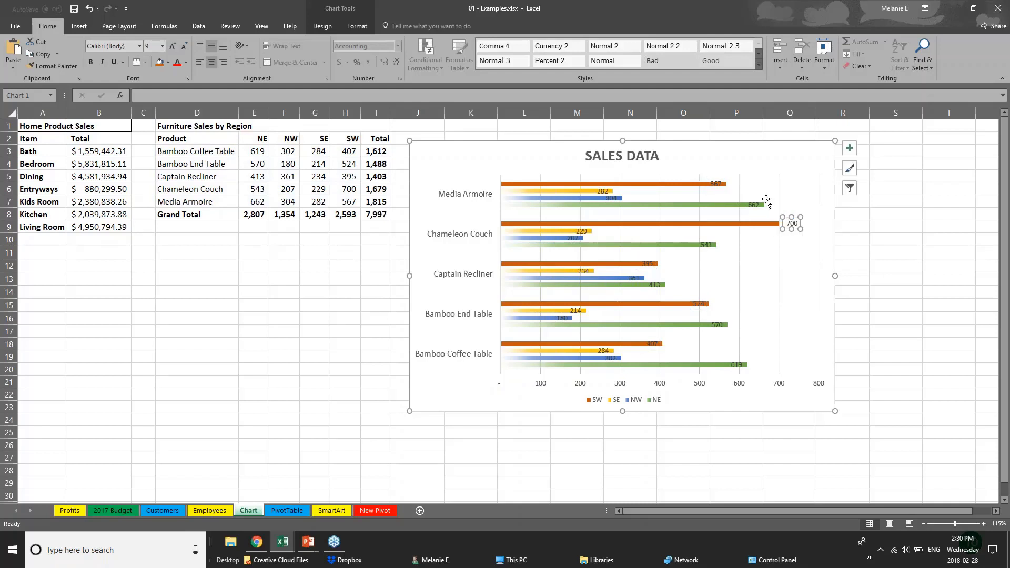
left_click(719, 185)
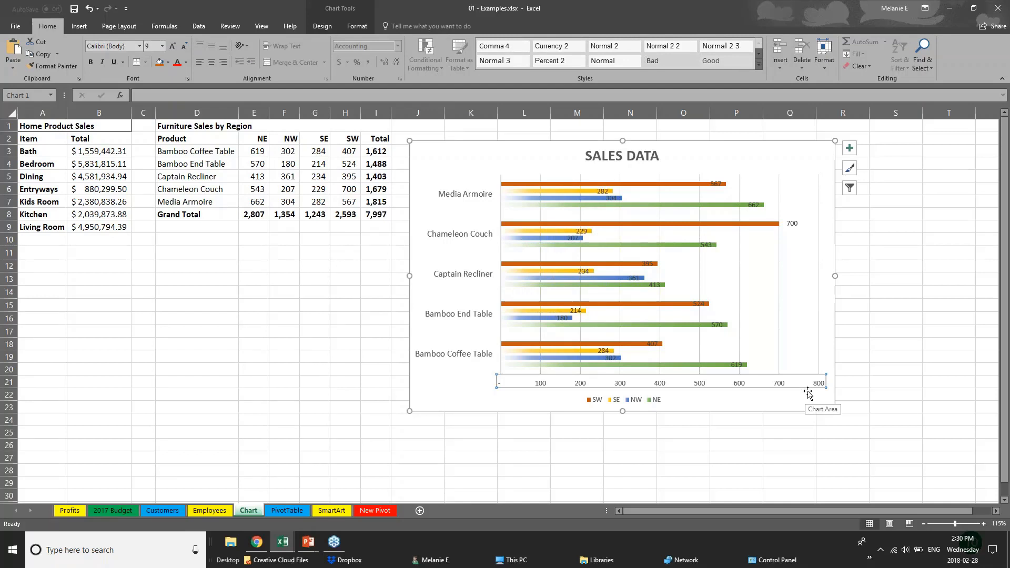
Delete the horizontal value axis and select the NW series to locate its source data
key("Delete")
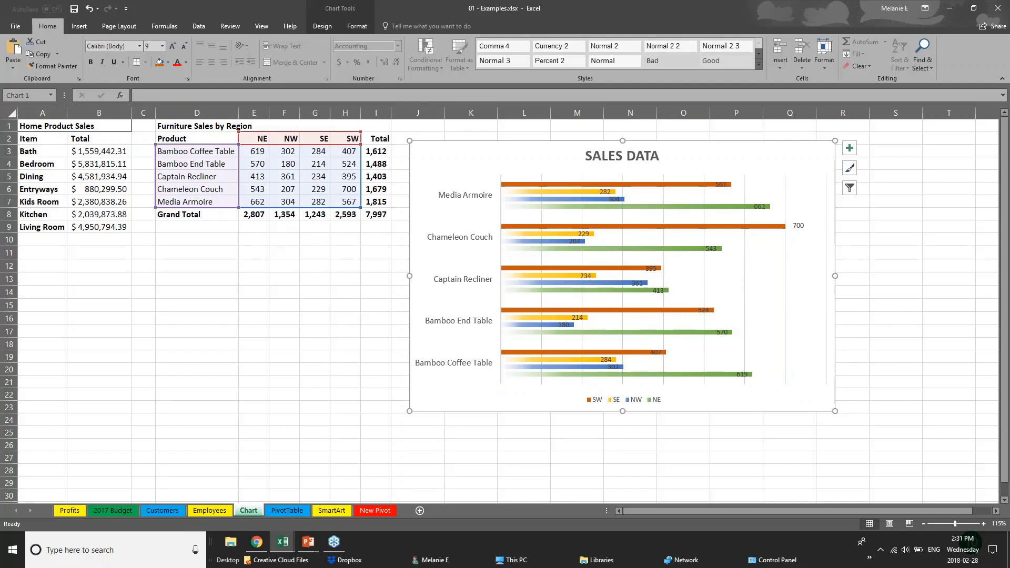
left_click(347, 10)
left_click(353, 26)
left_click(331, 26)
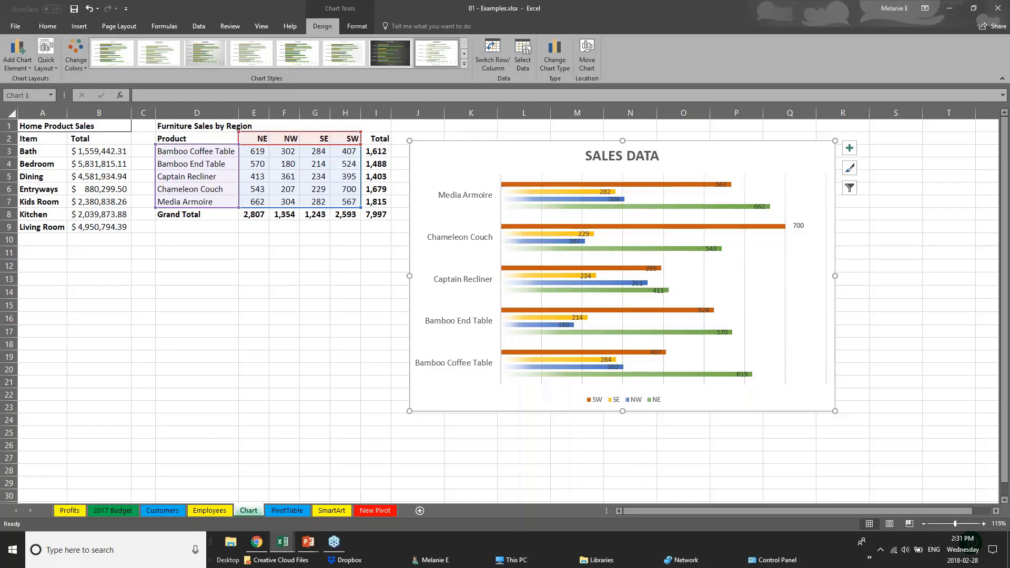
left_click(321, 153)
left_click(502, 187)
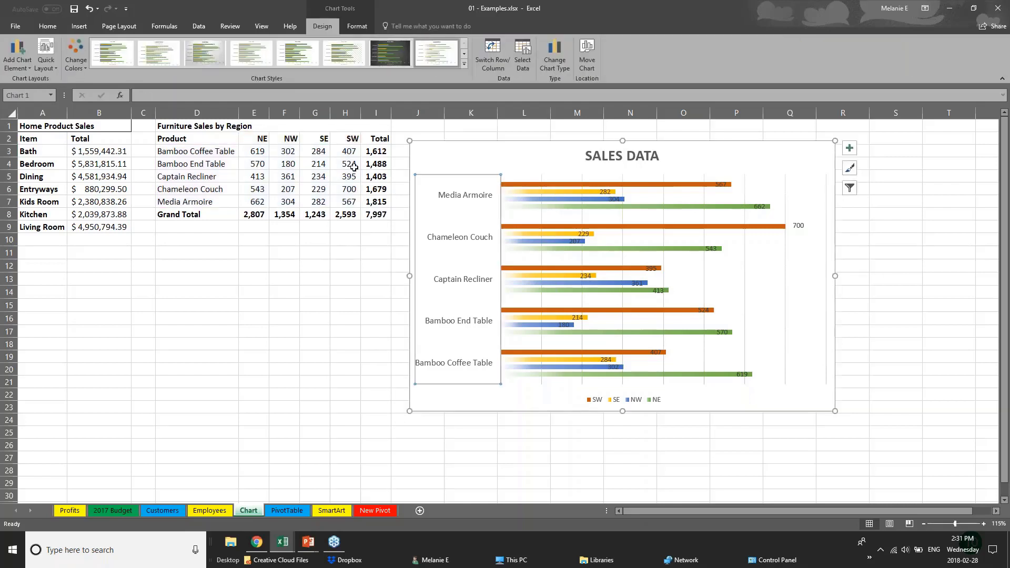
left_click(568, 188)
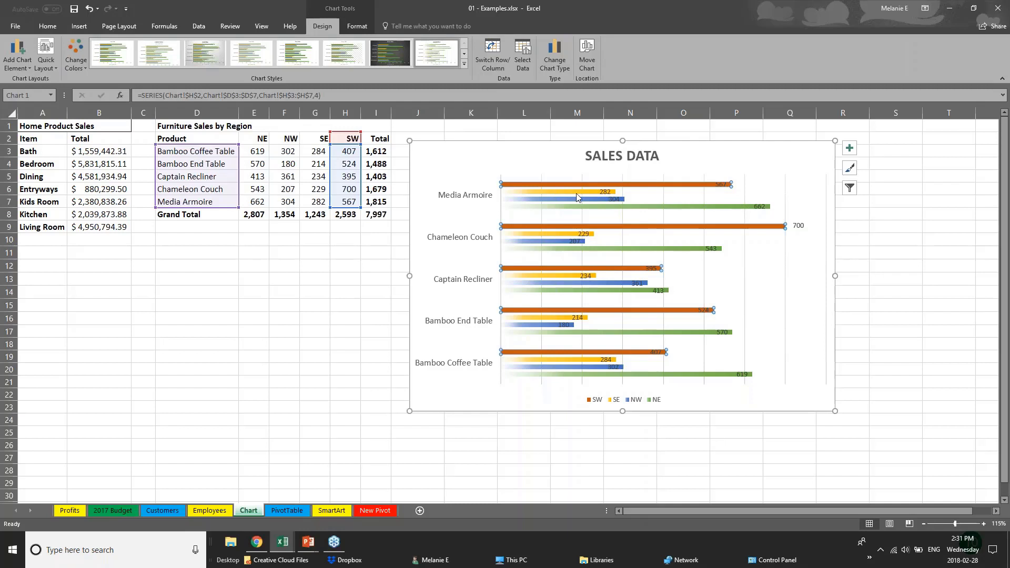
left_click(578, 193)
left_click(582, 200)
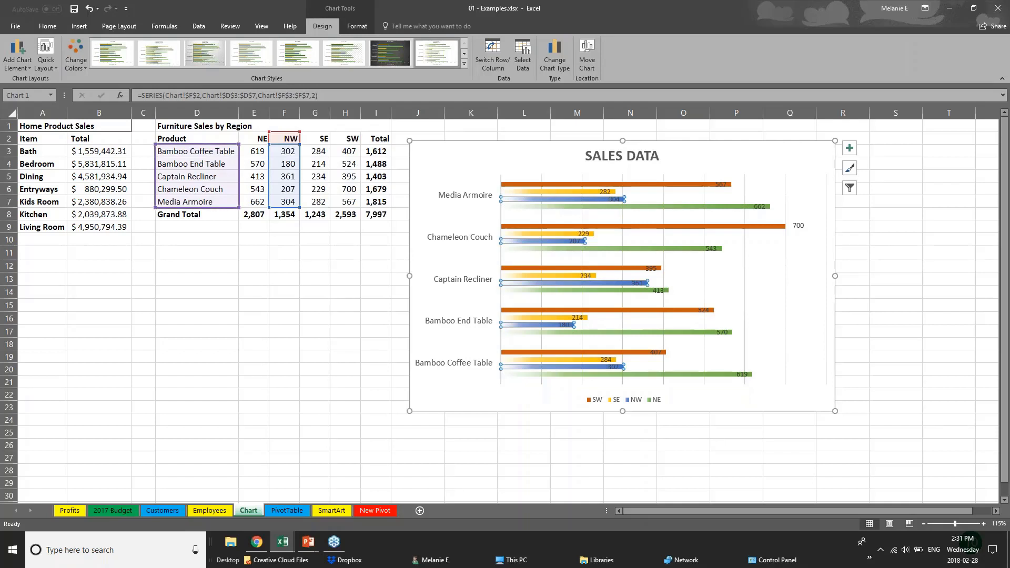
Change Bamboo End Table's NW sales in cell F4 from 180 to 181
left_click(290, 164)
double_click(290, 164)
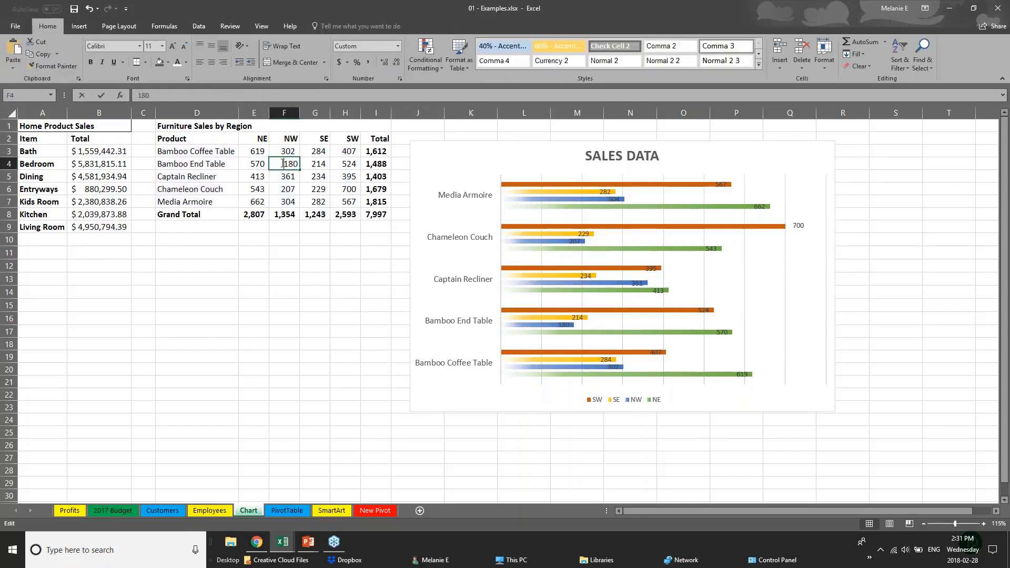
double_click(290, 164)
type("181")
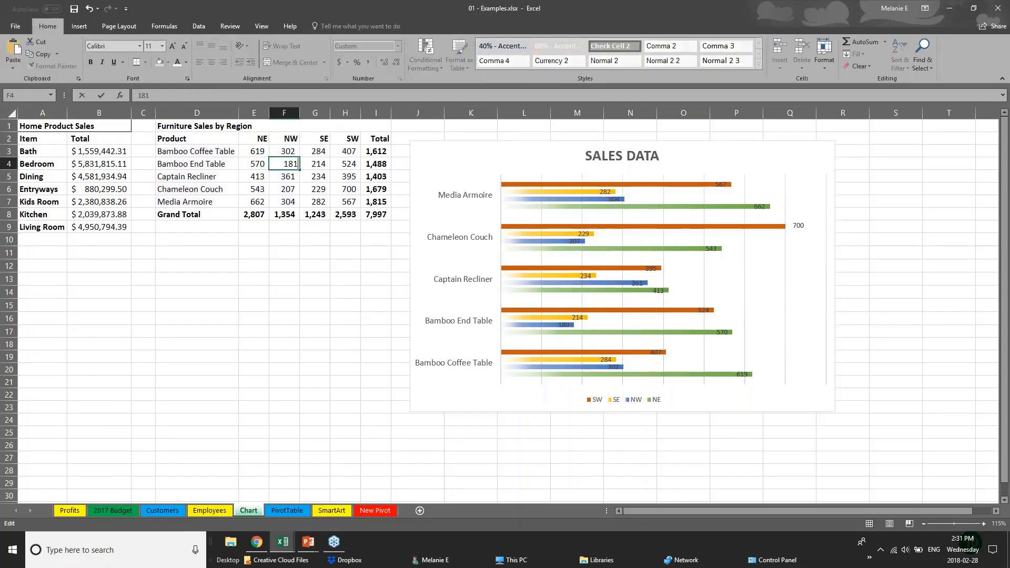
key("ctrl+Return")
key("Return")
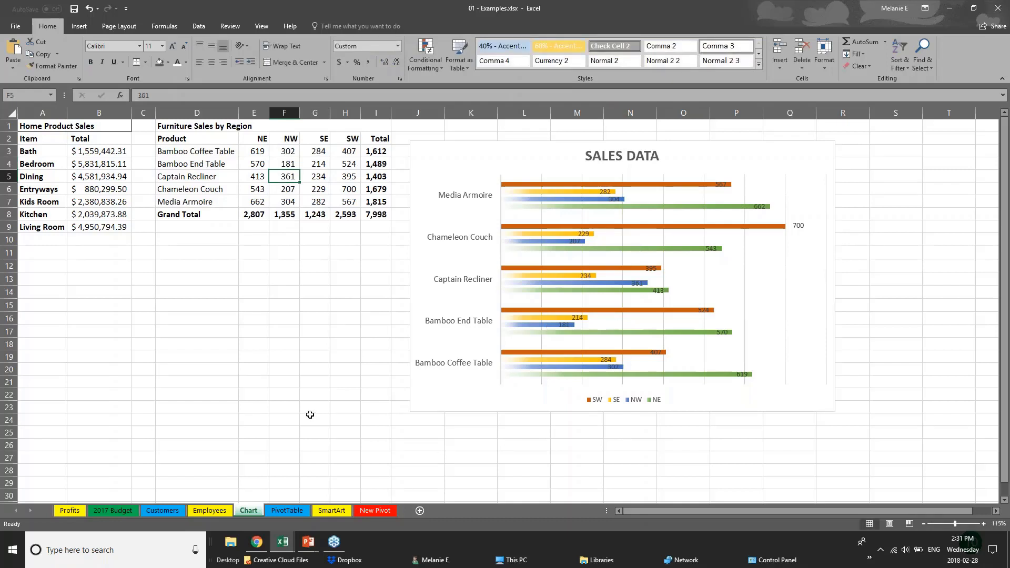
left_click(308, 545)
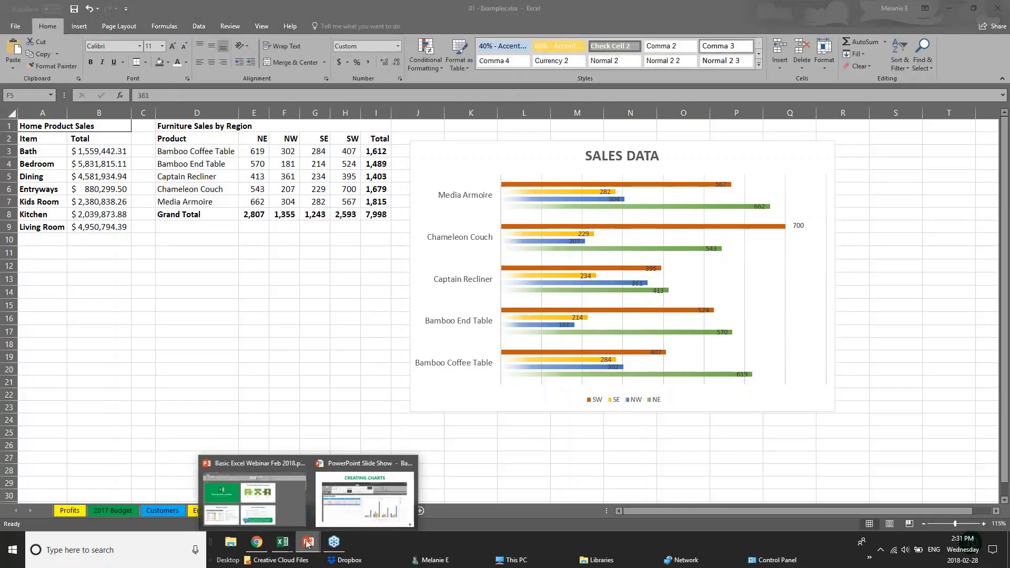
Advance the PowerPoint slide show to CREATING TABLES, then bring up the Webinar Sample Workbook
left_click(347, 521)
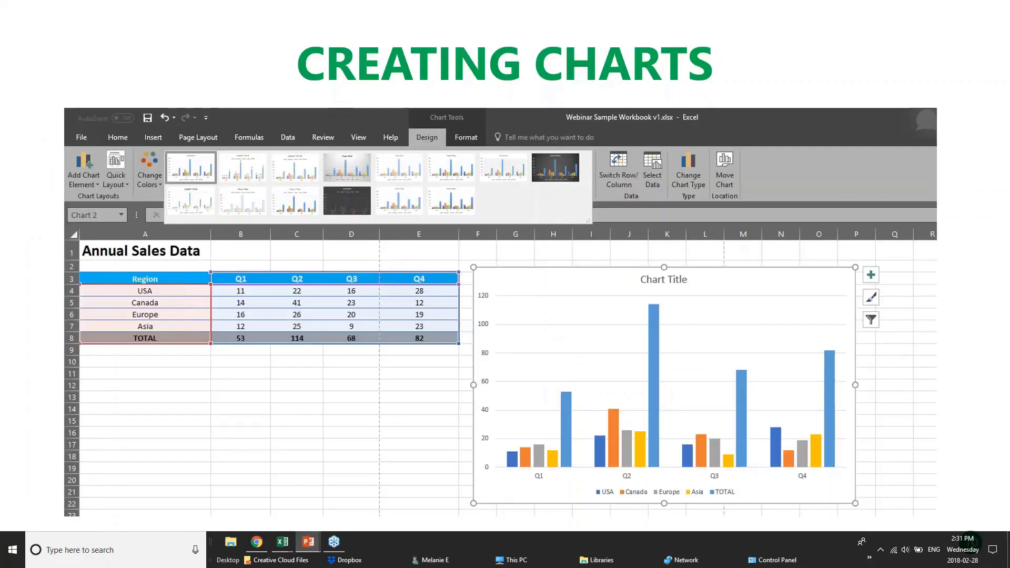
key("Right")
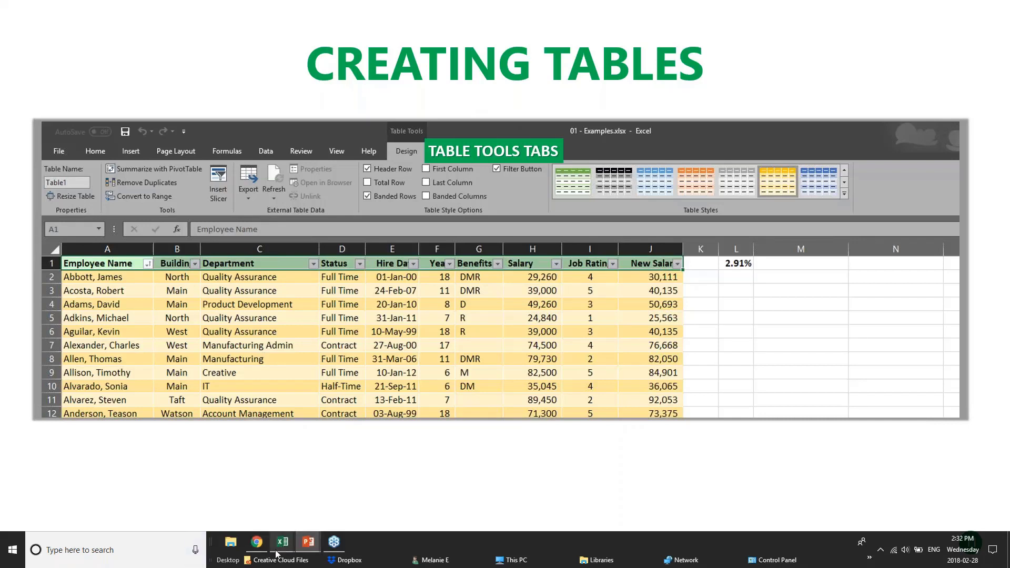
mouse_move(277, 552)
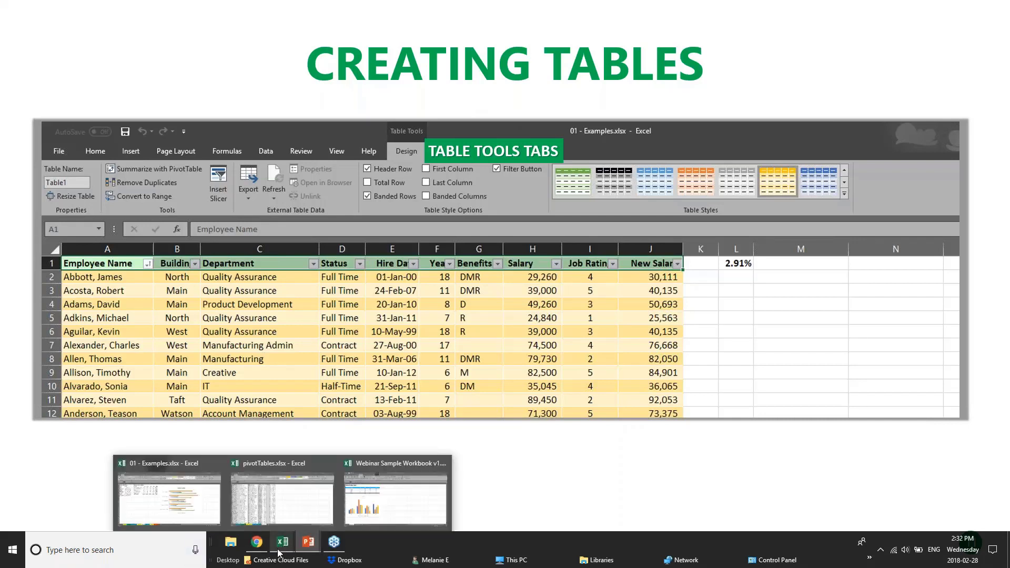
left_click(388, 503)
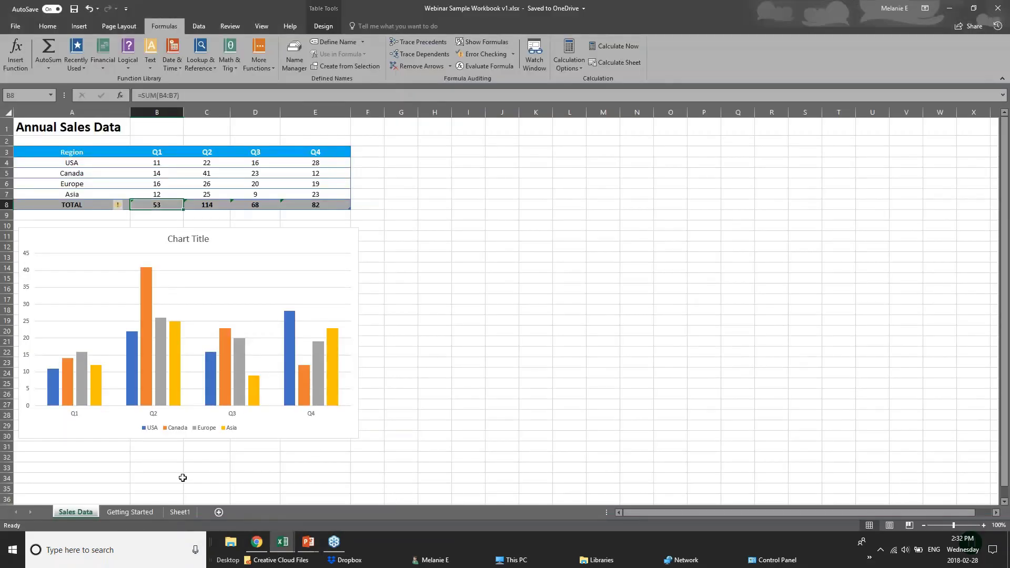
Flip between the pivotTables and Webinar Sample workbooks, ending on 01 - Examples' Chart sheet
mouse_move(282, 542)
left_click(285, 492)
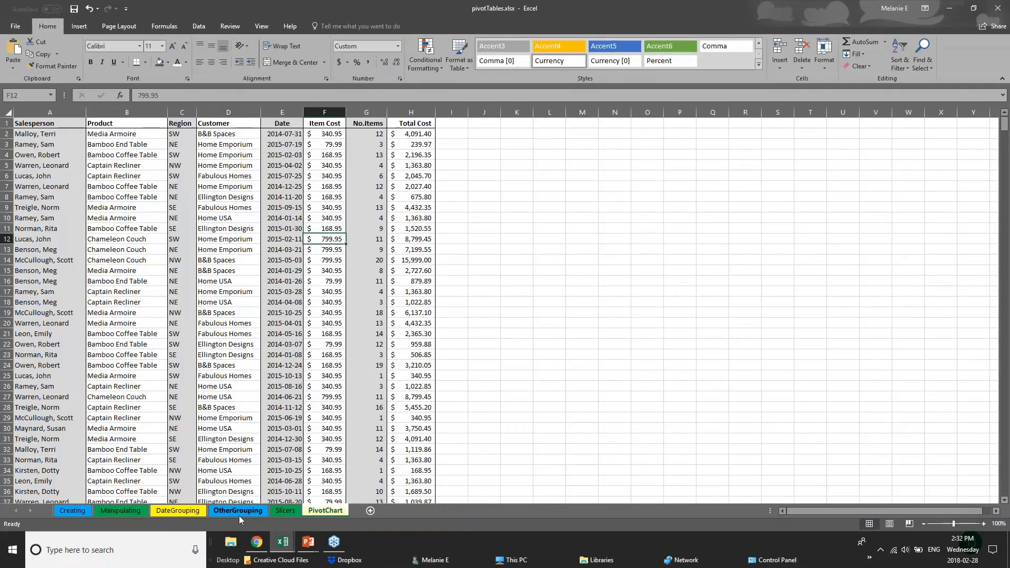
left_click(295, 518)
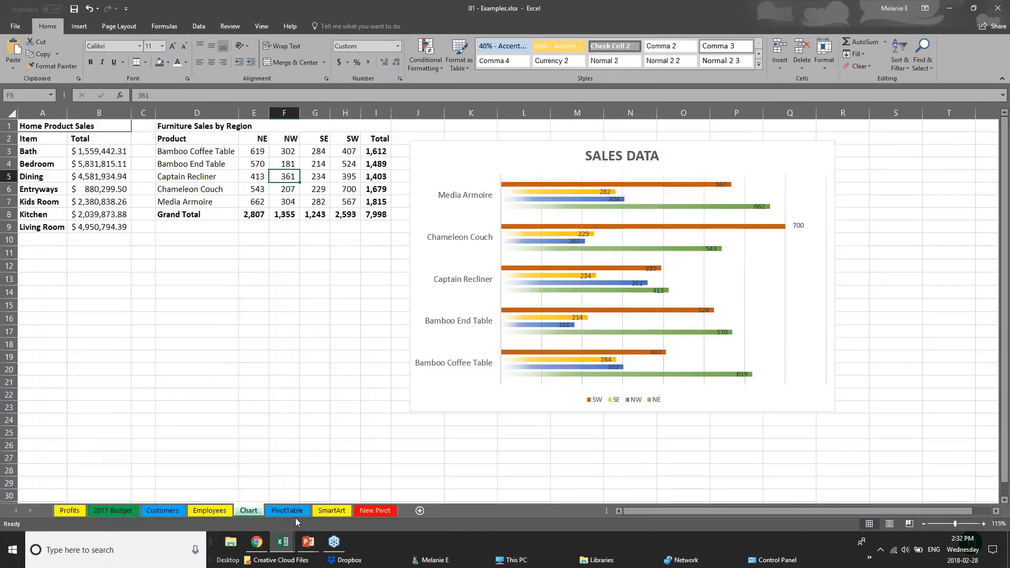
mouse_move(283, 543)
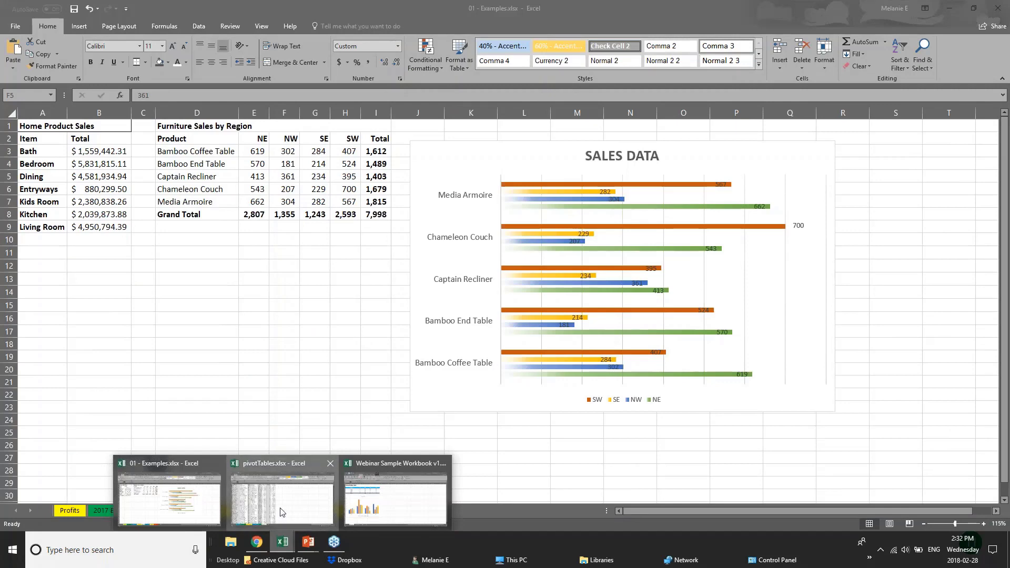
left_click(284, 492)
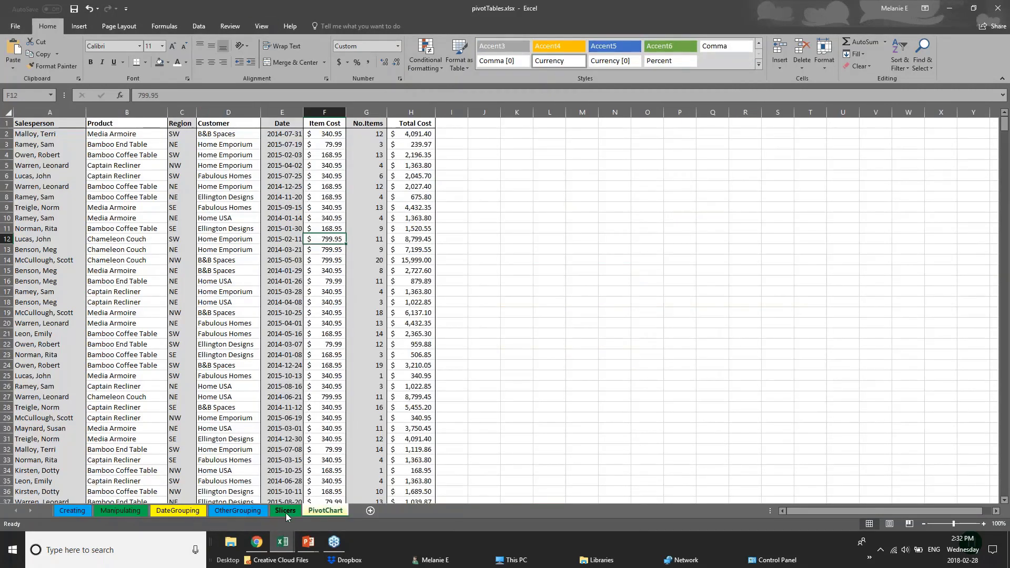
left_click(283, 542)
left_click(366, 501)
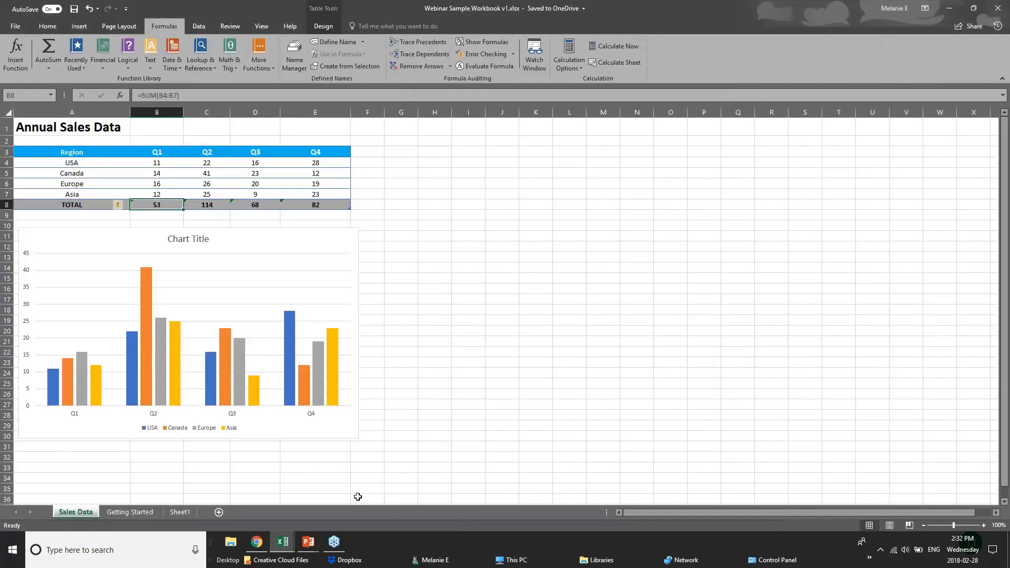
left_click(282, 542)
left_click(190, 512)
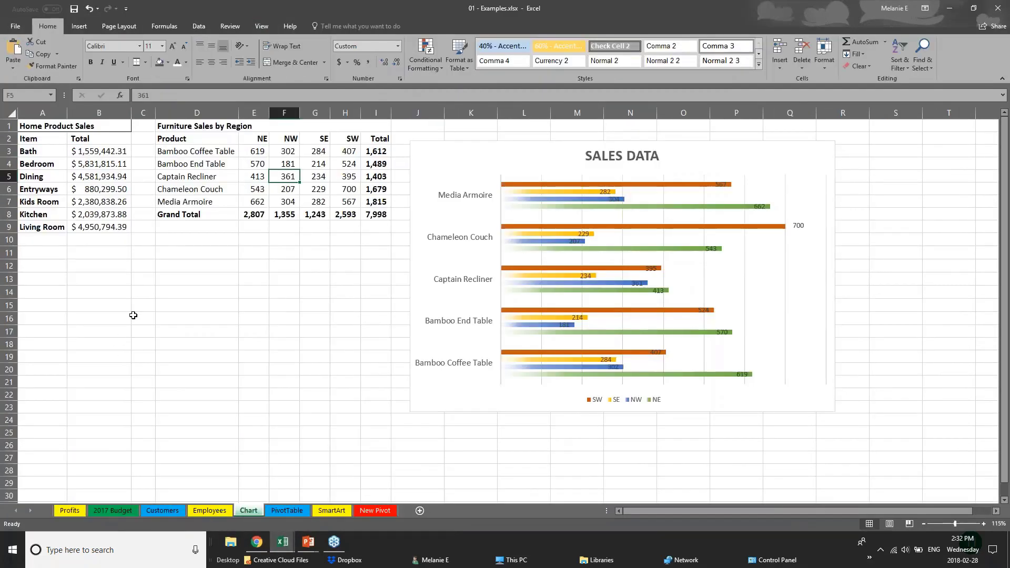
Open the Customers sheet, scroll through the customer list, and select the whole worksheet
left_click(113, 514)
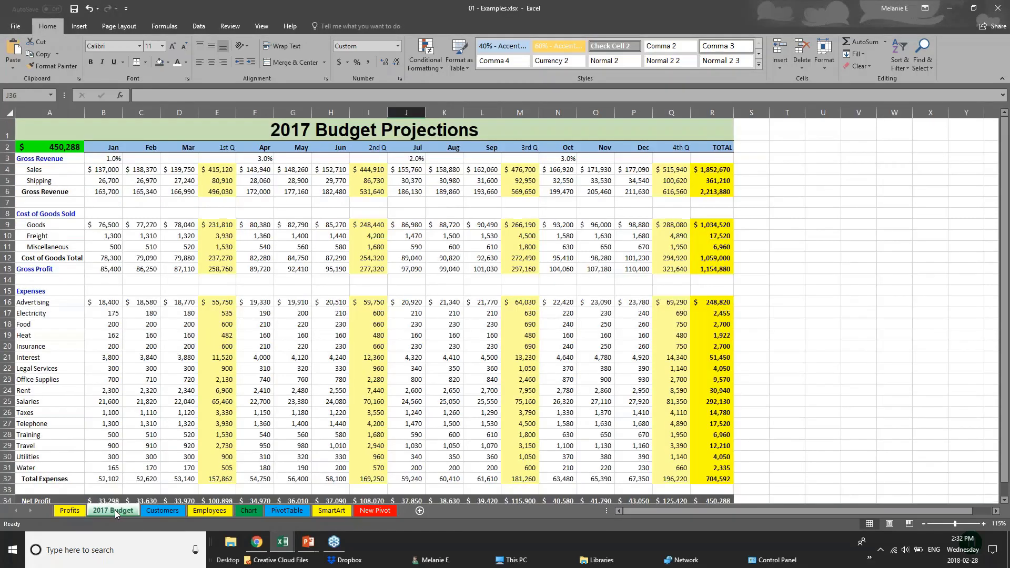
left_click(163, 510)
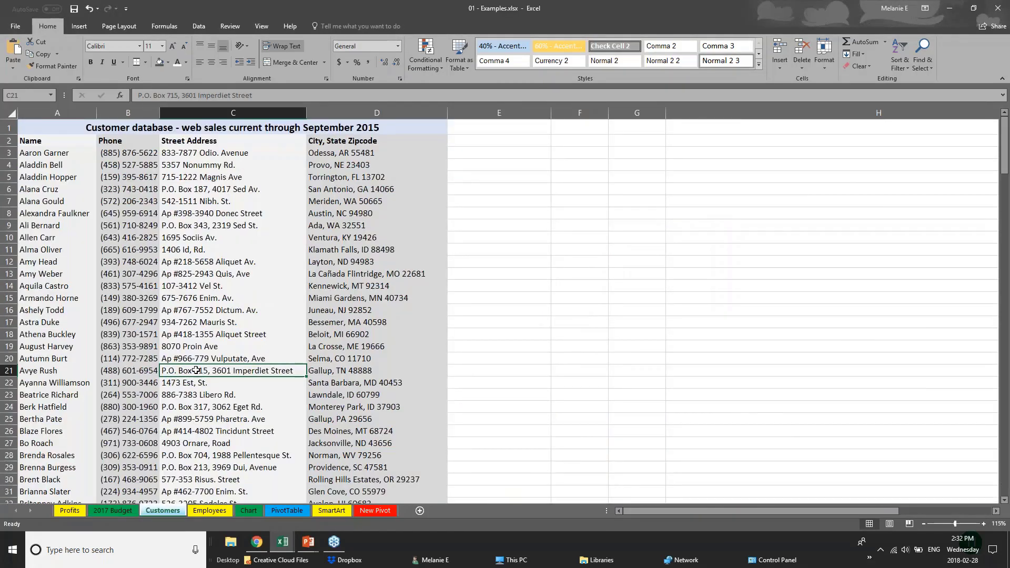
left_click(27, 142)
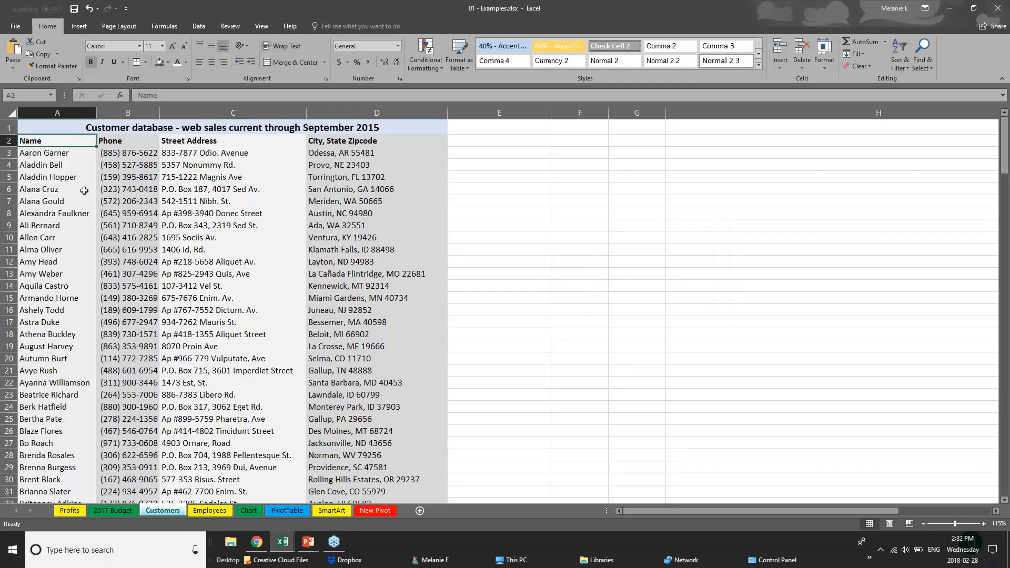
scroll(110, 240, "down", 20)
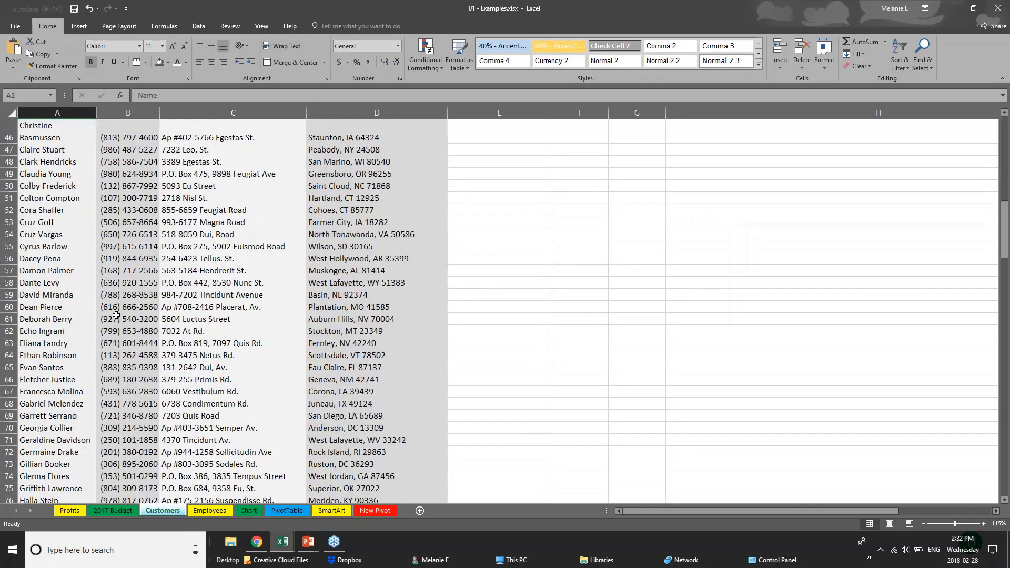
scroll(116, 315, "down", 20)
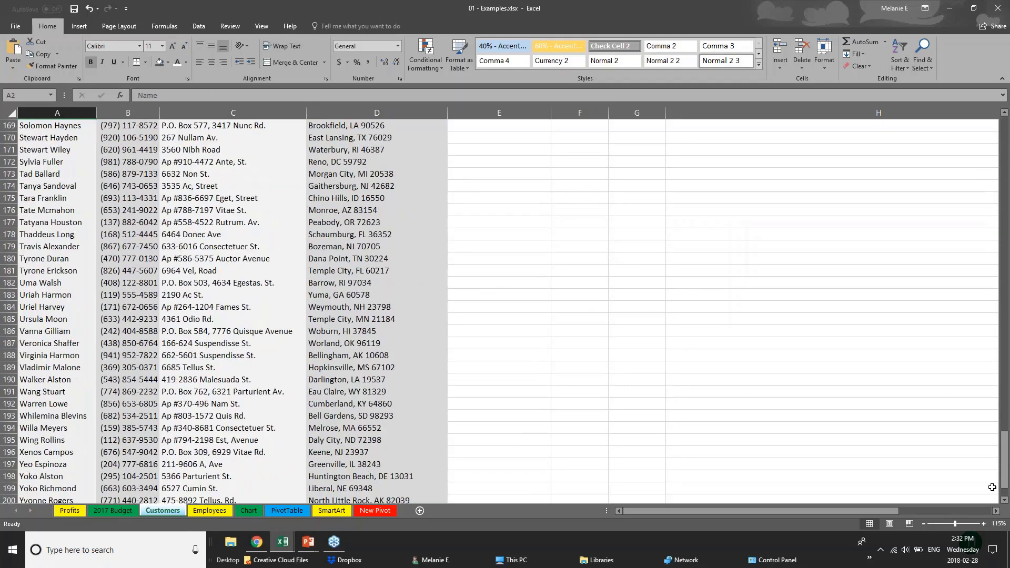
key("ctrl+Home")
left_click(74, 178)
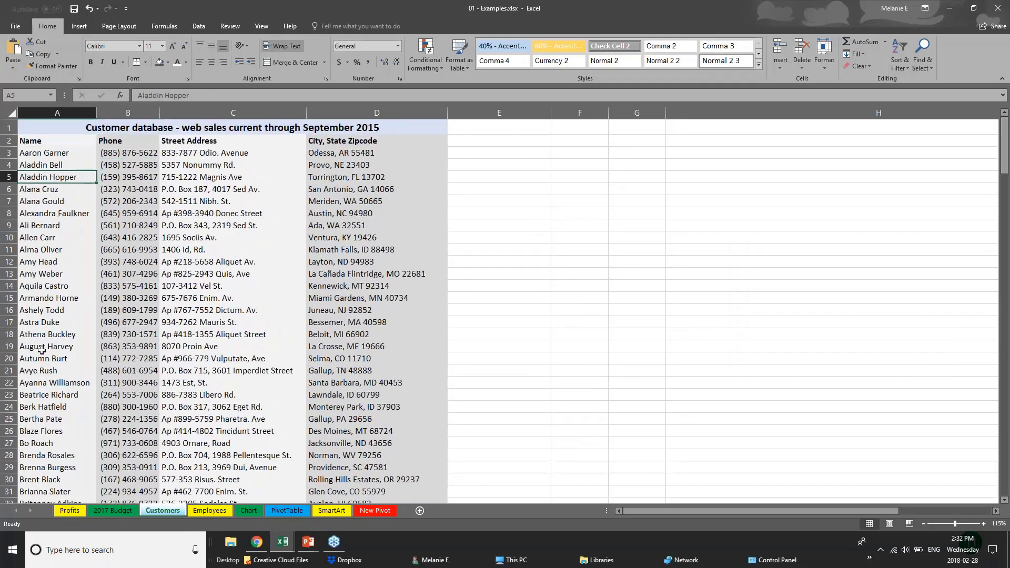
scroll(41, 350, "down", 2)
scroll(41, 352, "up", 2)
left_click(11, 114)
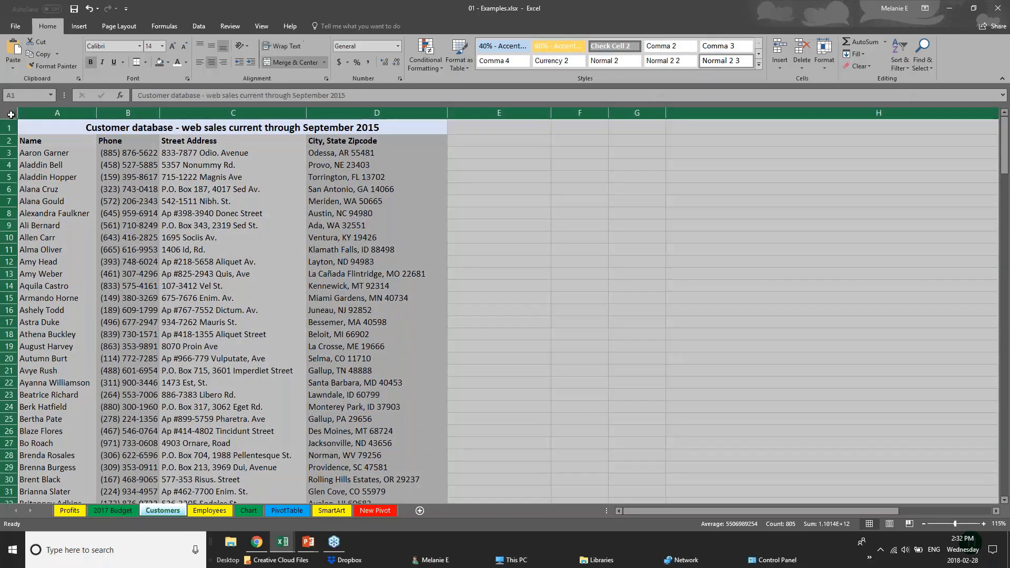
Insert a table with headers over the entire Customers sheet, dismissing the large-operation warning
left_click(71, 27)
left_click(91, 62)
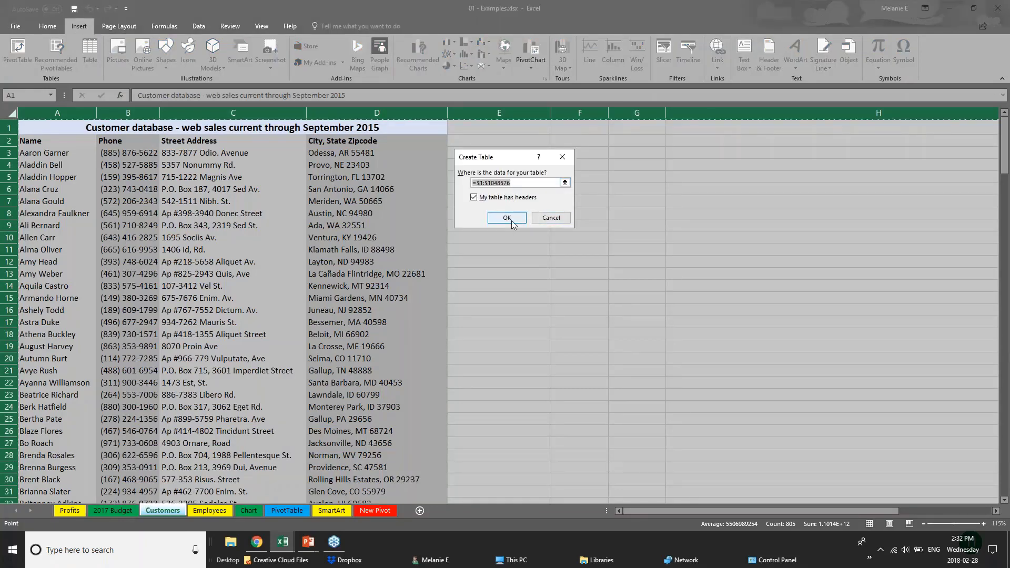
left_click(507, 218)
left_click(487, 216)
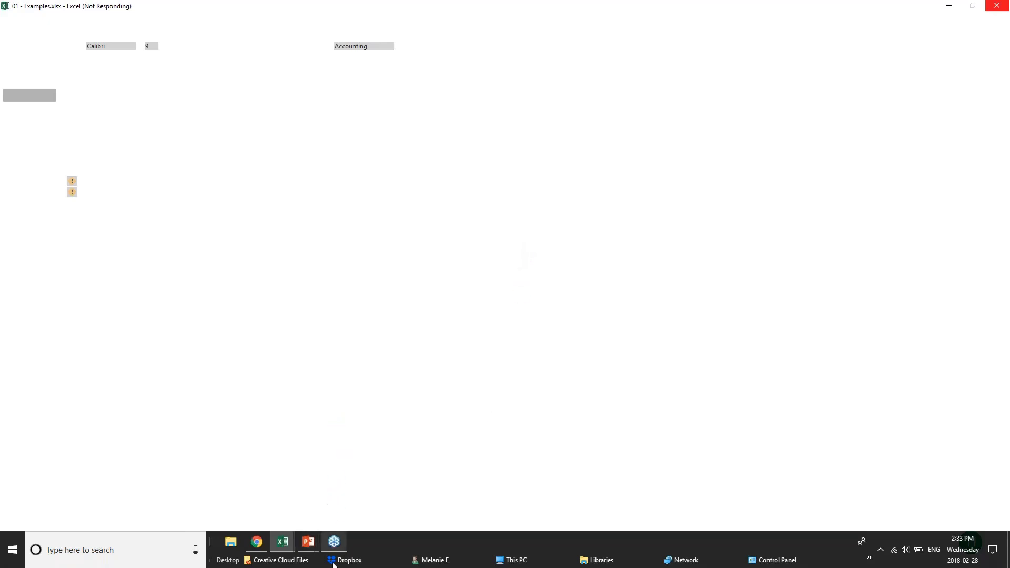
Cycle through the Webinar, pivotTables and PowerPoint windows, ending on pivotTables.xlsx
mouse_move(283, 542)
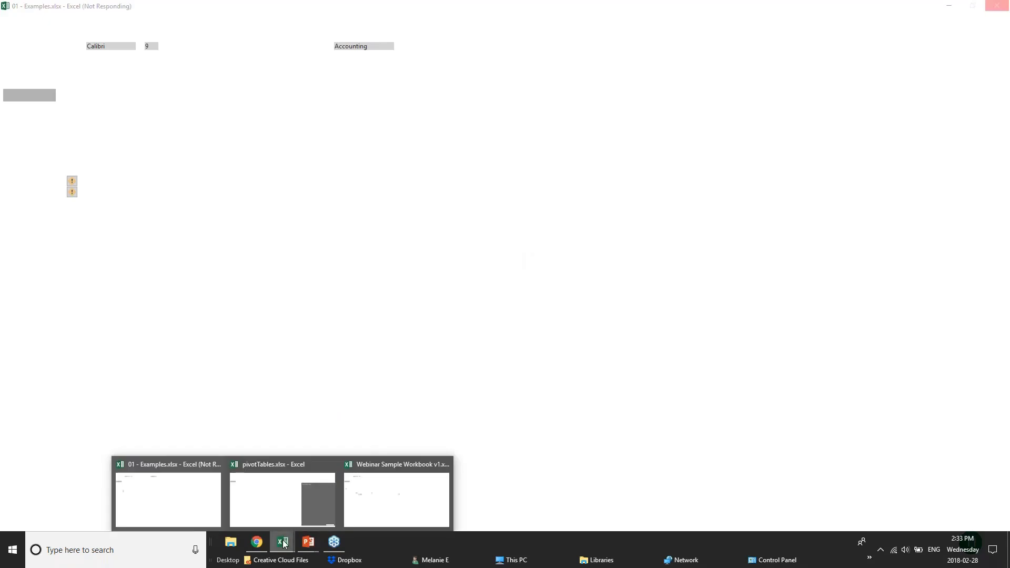
left_click(375, 511)
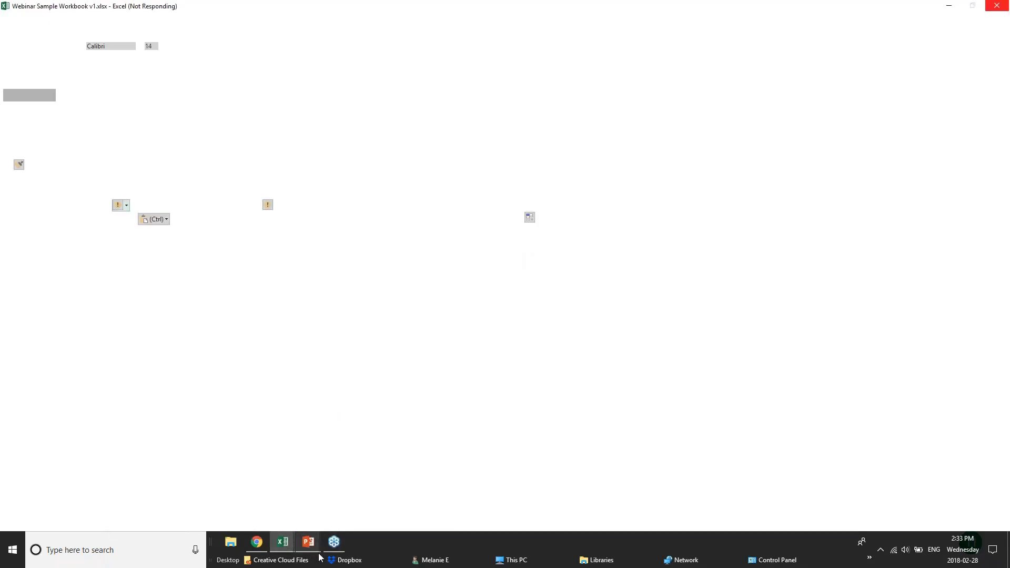
mouse_move(282, 542)
left_click(280, 496)
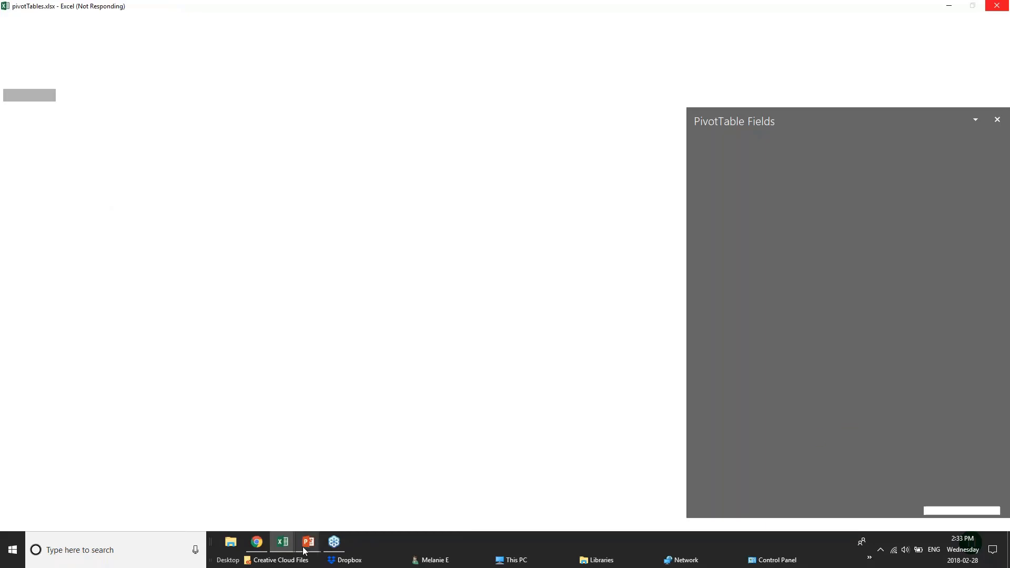
mouse_move(304, 548)
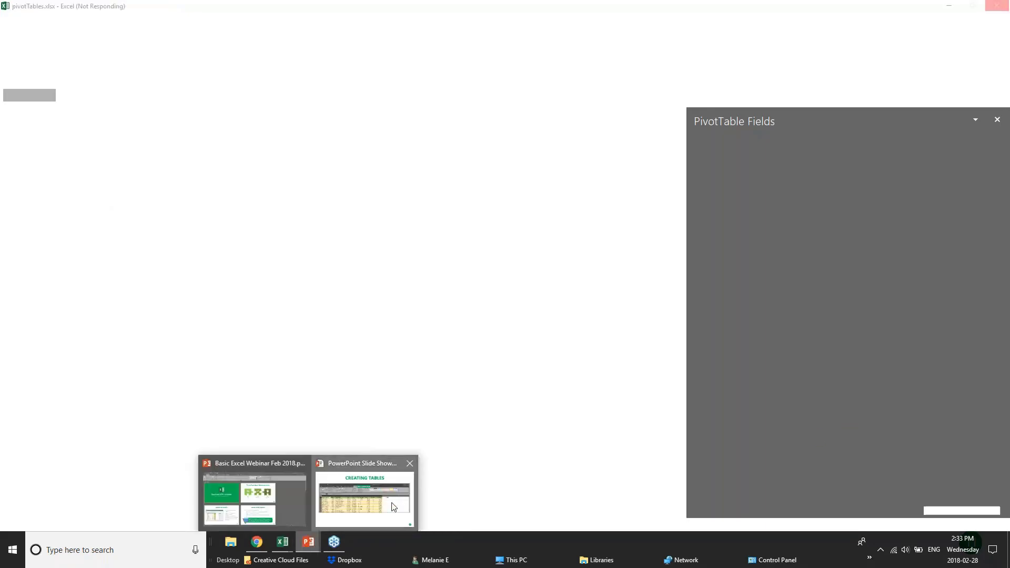
left_click(394, 507)
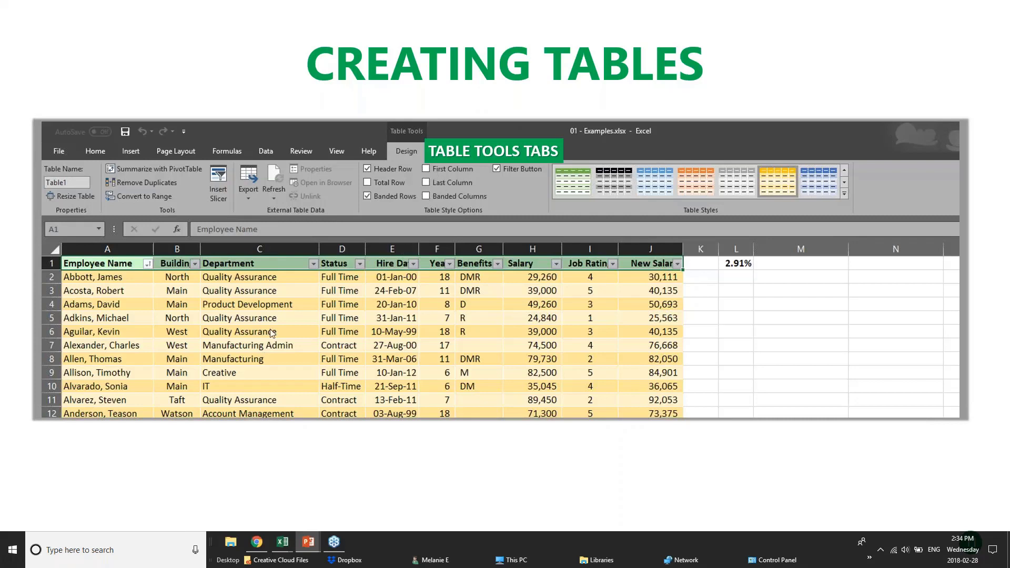
mouse_move(287, 552)
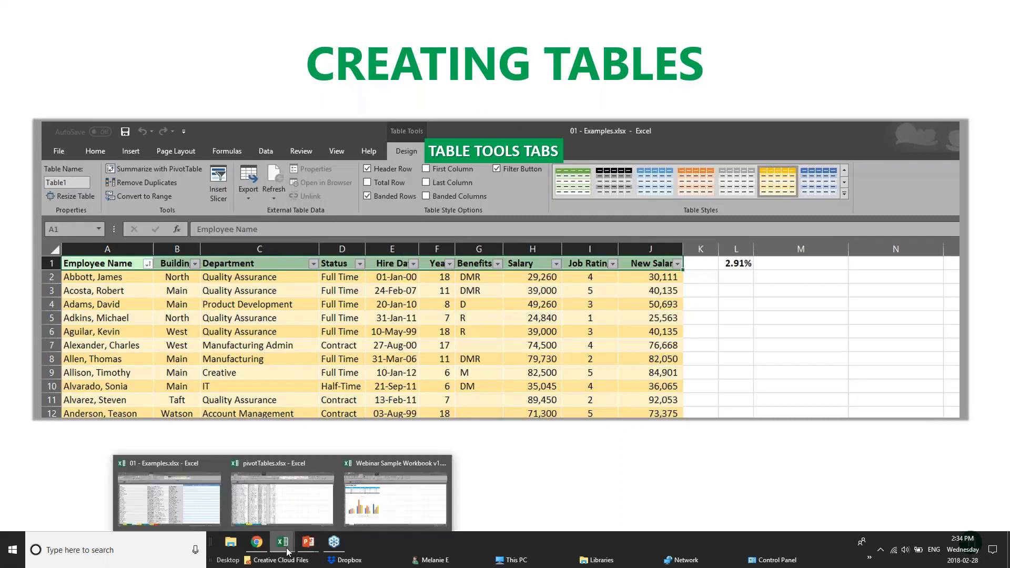
left_click(243, 494)
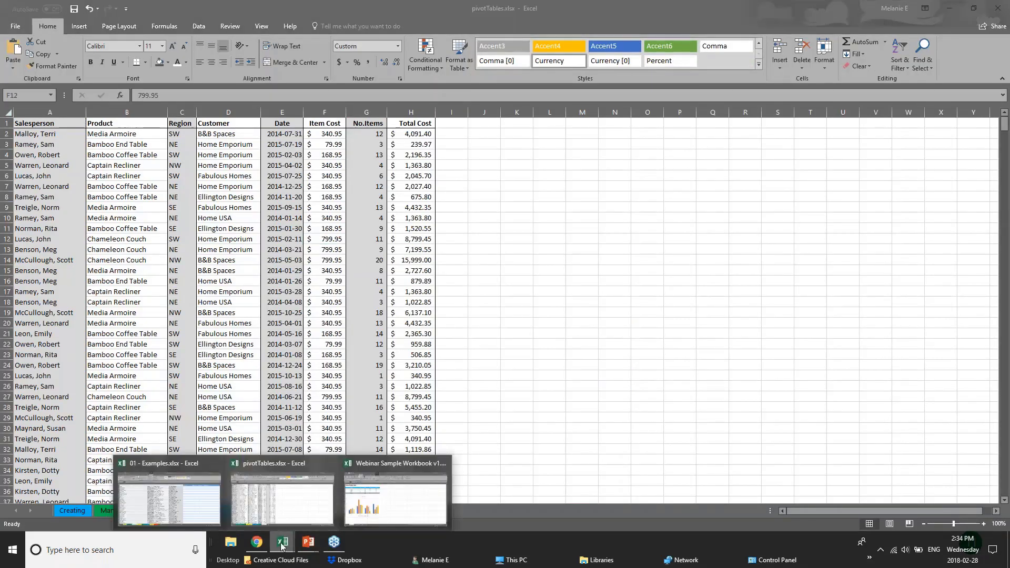
Switch to 01 - Examples.xlsx and select title cell A1 on the Customers sheet
left_click(180, 499)
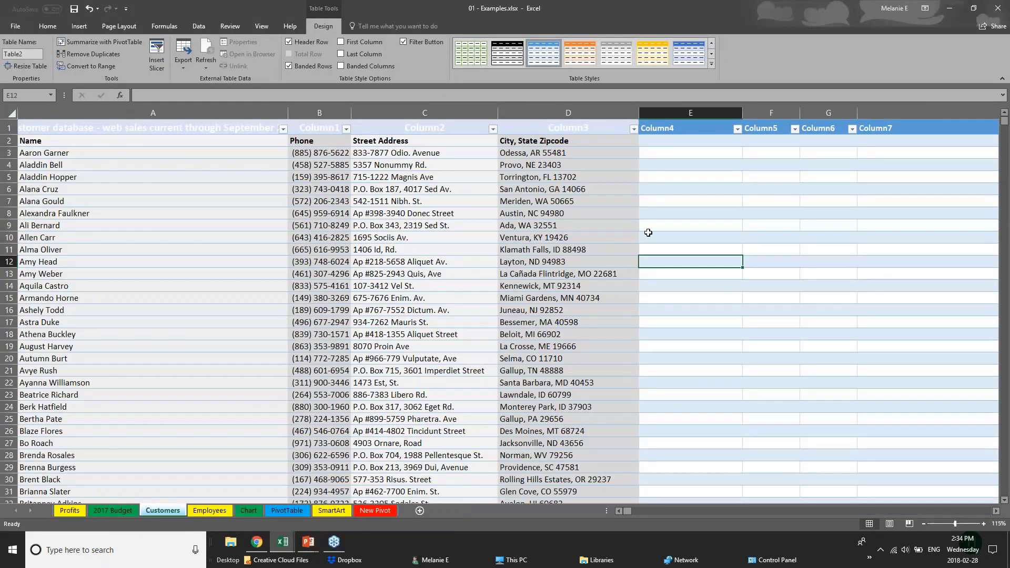
left_click(11, 113)
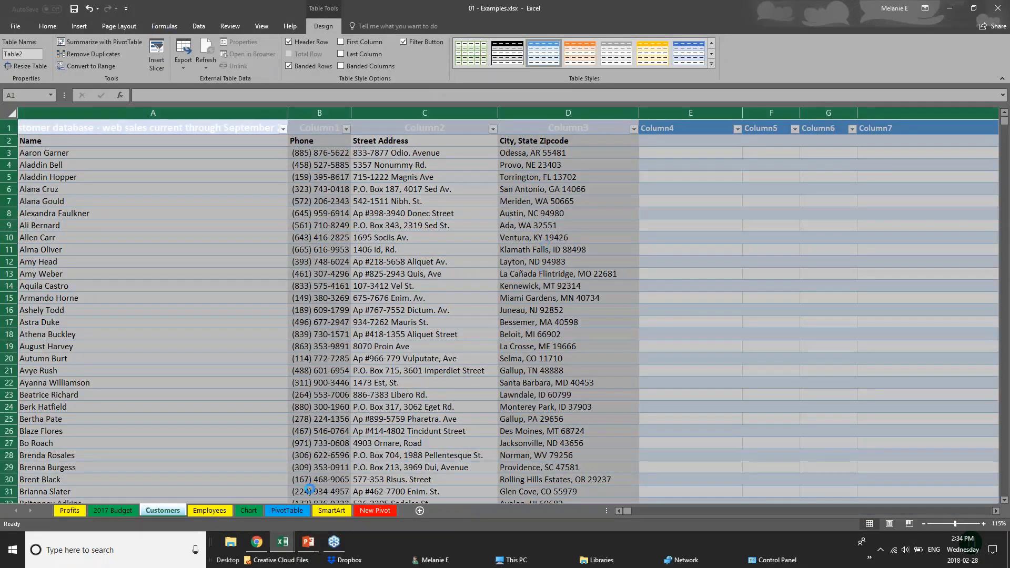
mouse_move(282, 542)
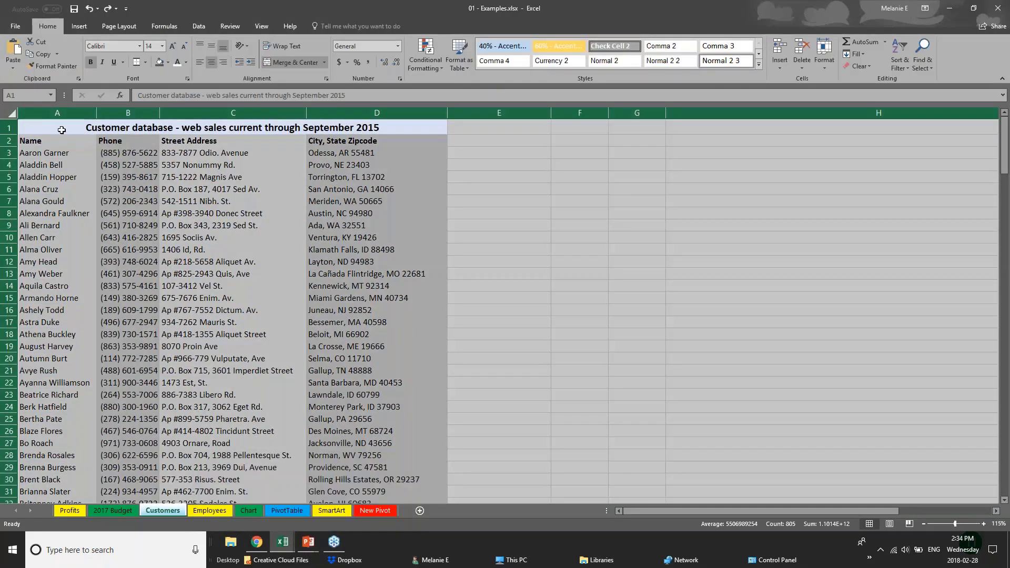
left_click(49, 129)
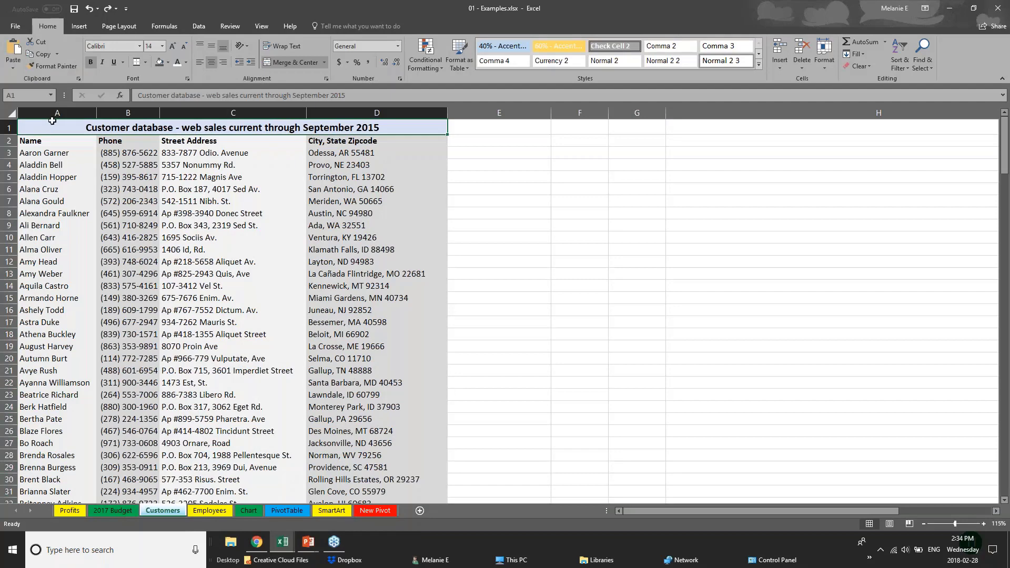
left_click(11, 114)
left_click(170, 163)
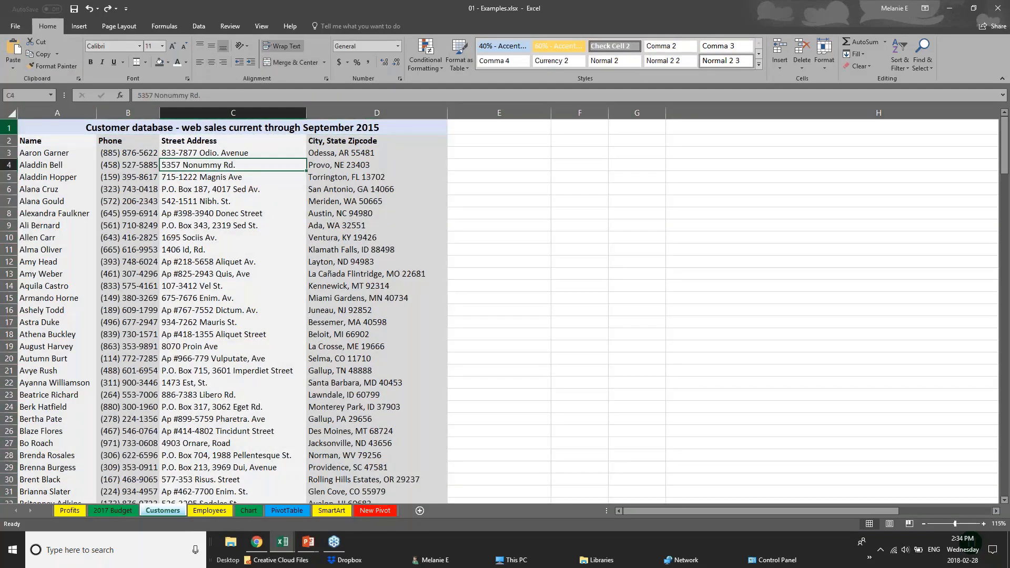
left_click(48, 132)
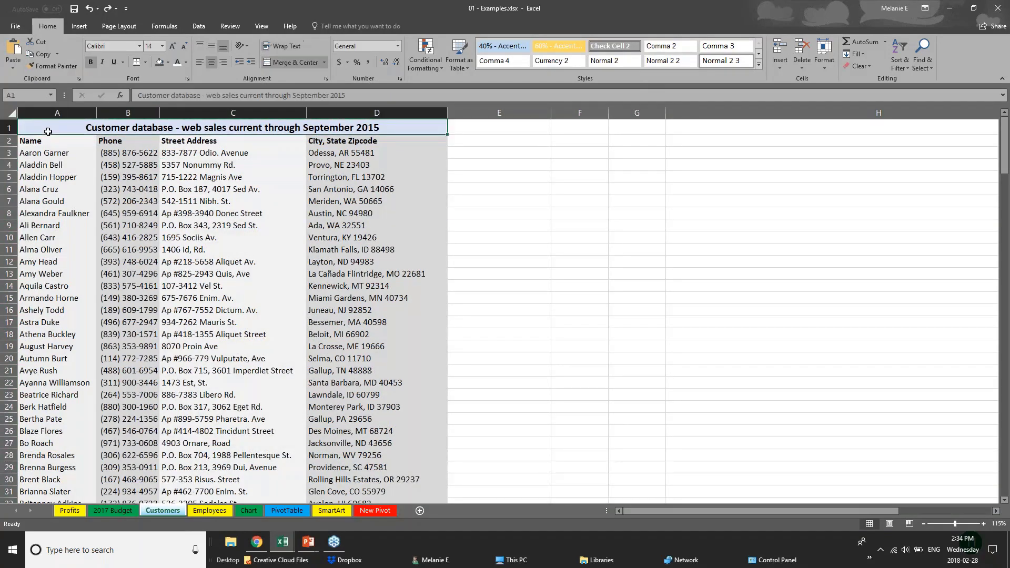
Insert a table from the customer data, then undo it to leave plain cells
left_click(78, 26)
left_click(88, 58)
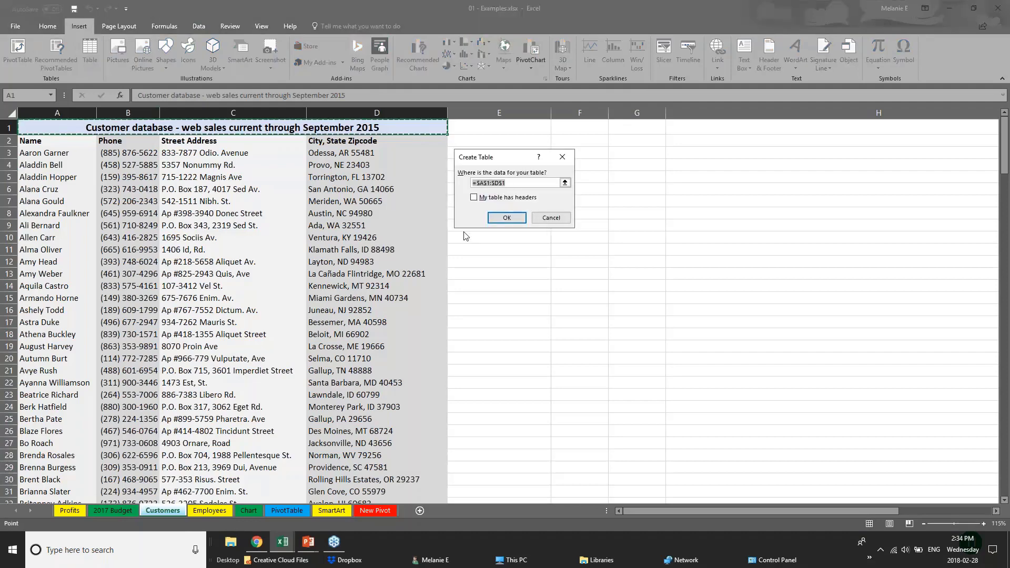
left_click(498, 218)
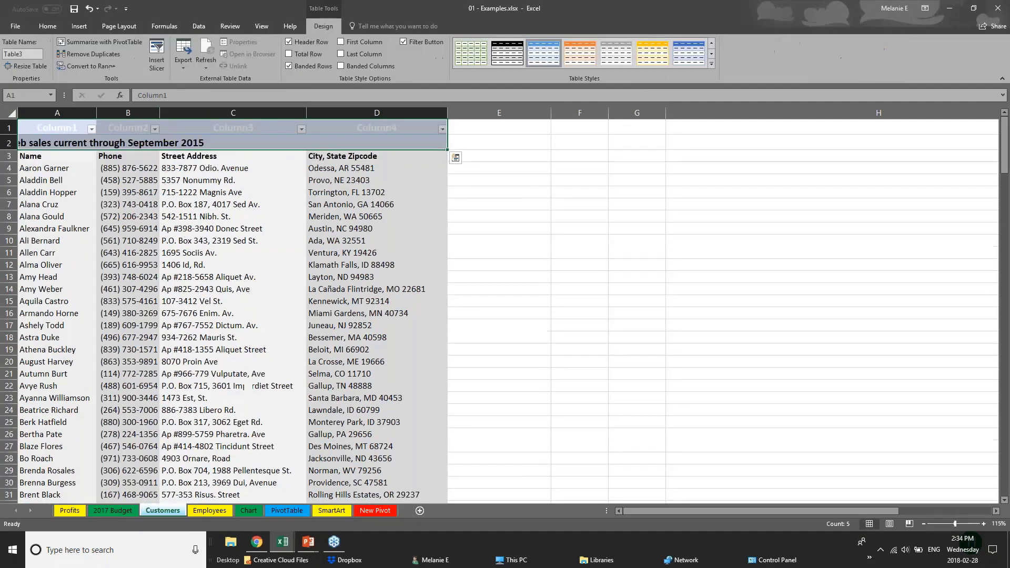
key("ctrl+z")
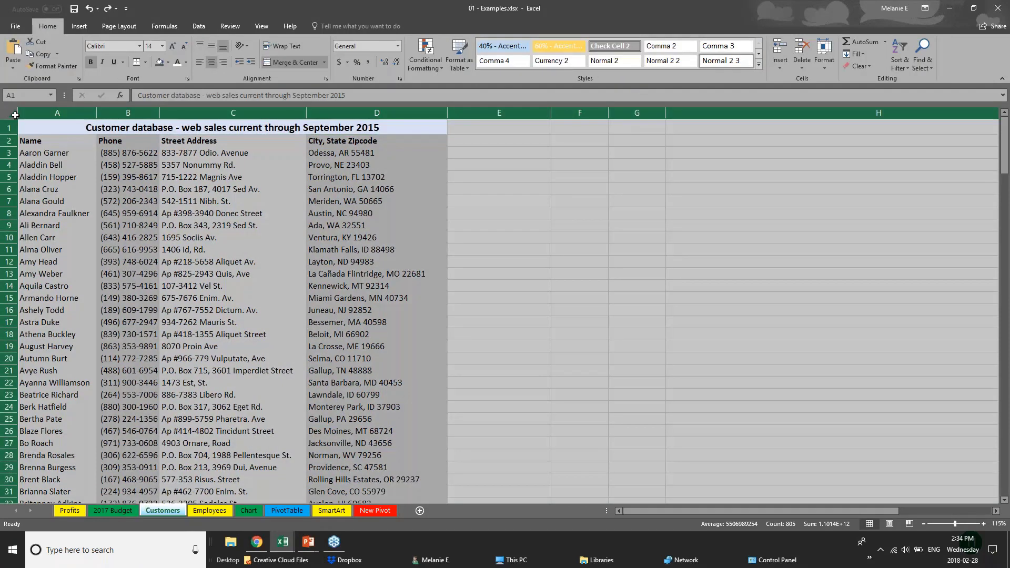
left_click(234, 395)
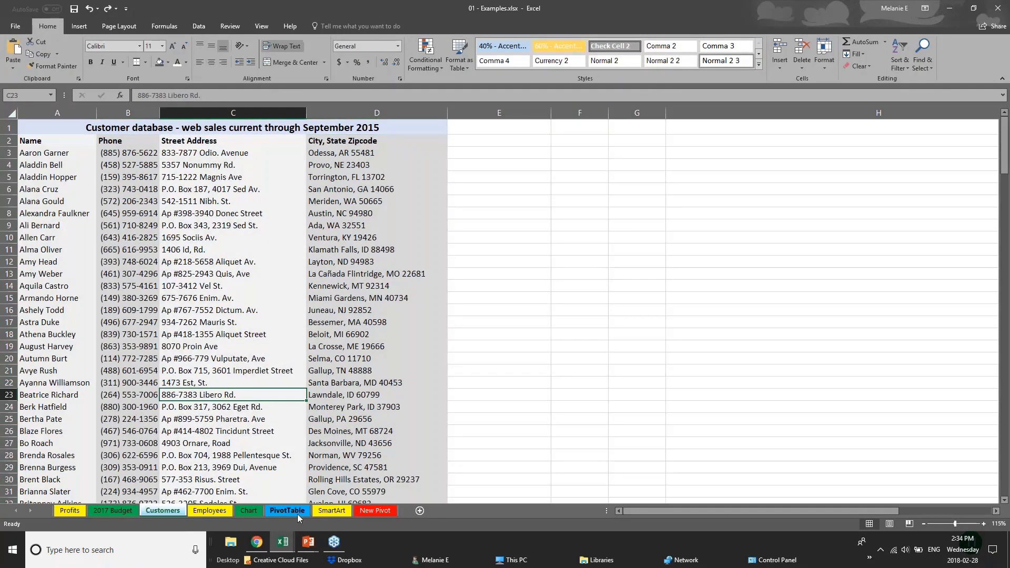
Convert the Chart sheet's D1:I8 furniture sales range into a table and open the Table Styles gallery
left_click(257, 514)
left_click(189, 130)
left_click_drag(189, 130, 376, 215)
left_click(78, 33)
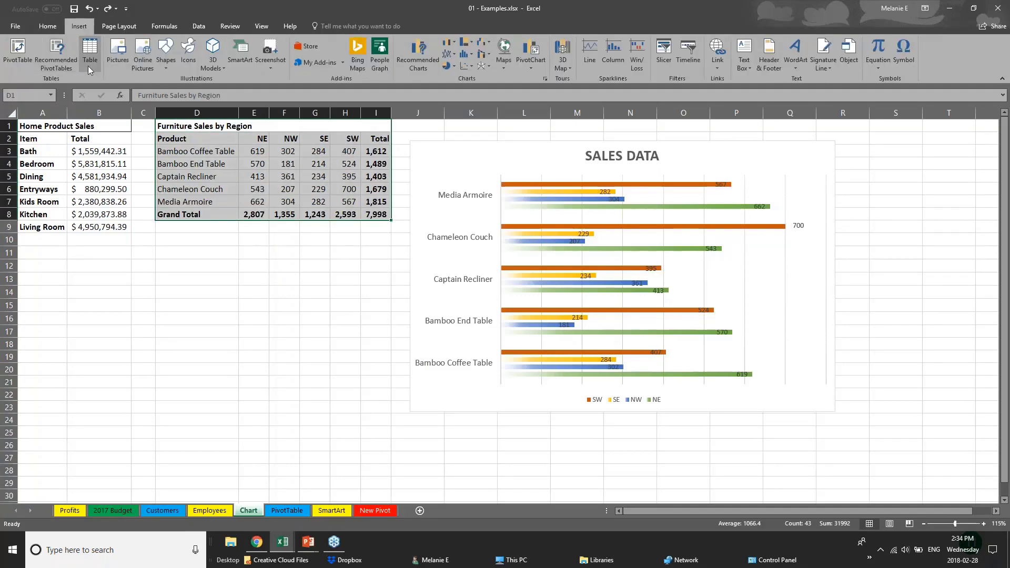
left_click(90, 56)
left_click(316, 315)
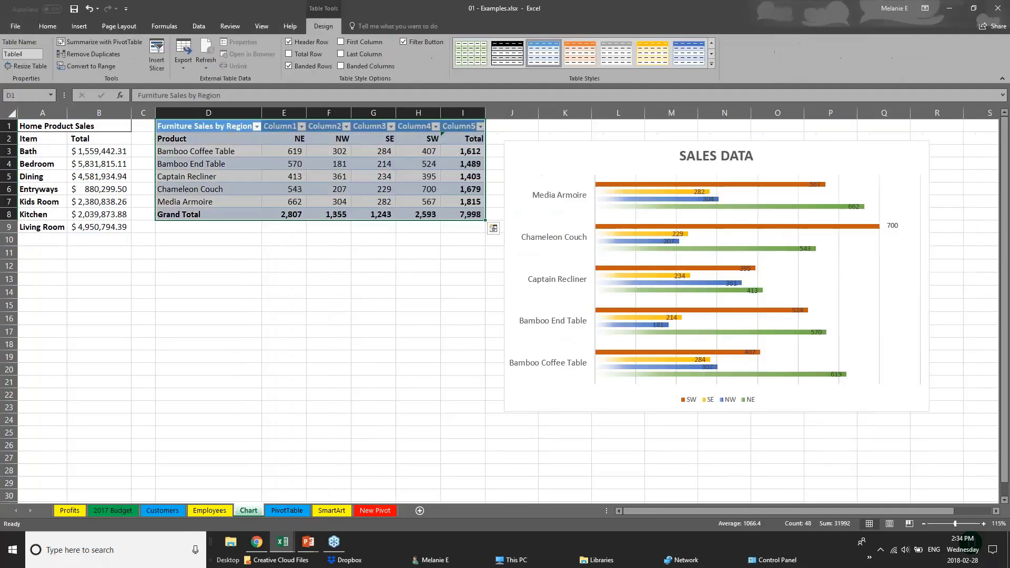
left_click(317, 315)
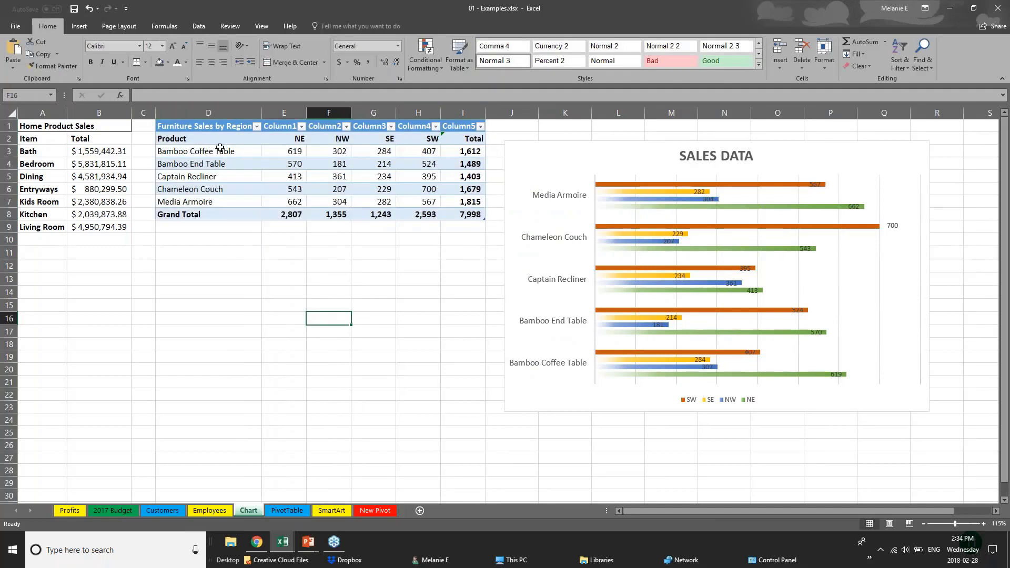
left_click(230, 131)
left_click_drag(230, 132, 477, 220)
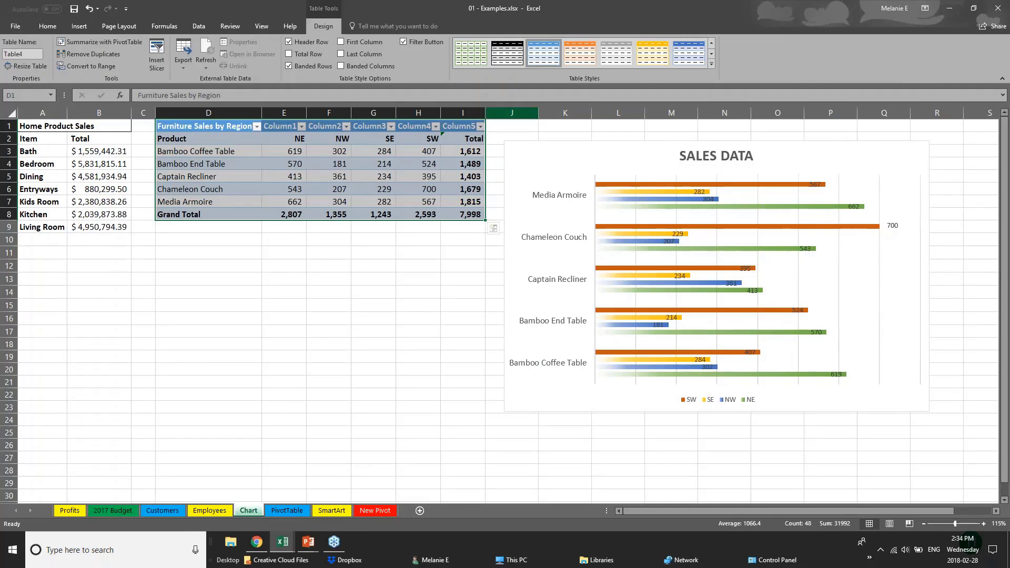
left_click(711, 64)
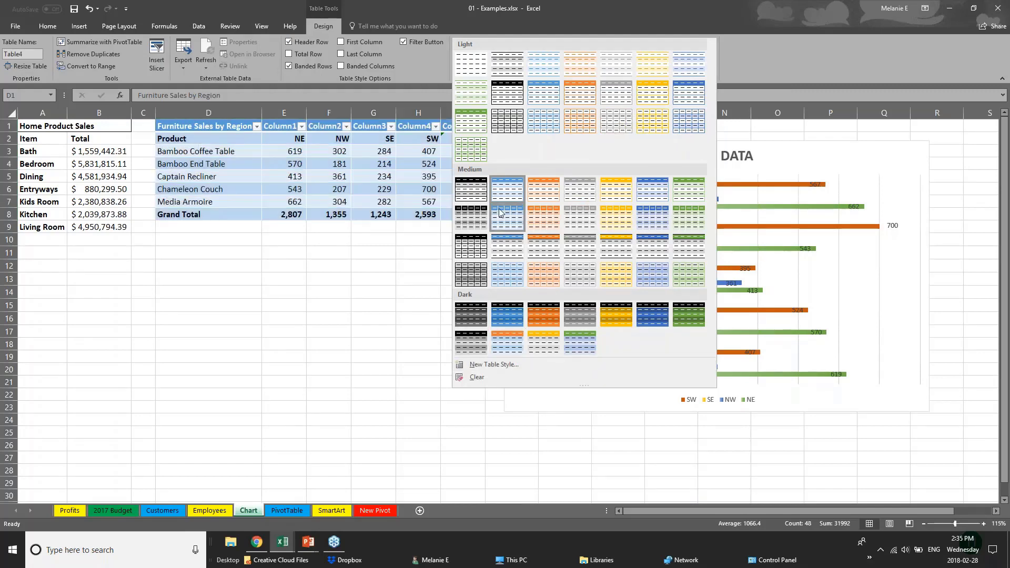
Apply the orange Medium table style, cancelling an accidental overwrite of Media Armoire
left_click(550, 254)
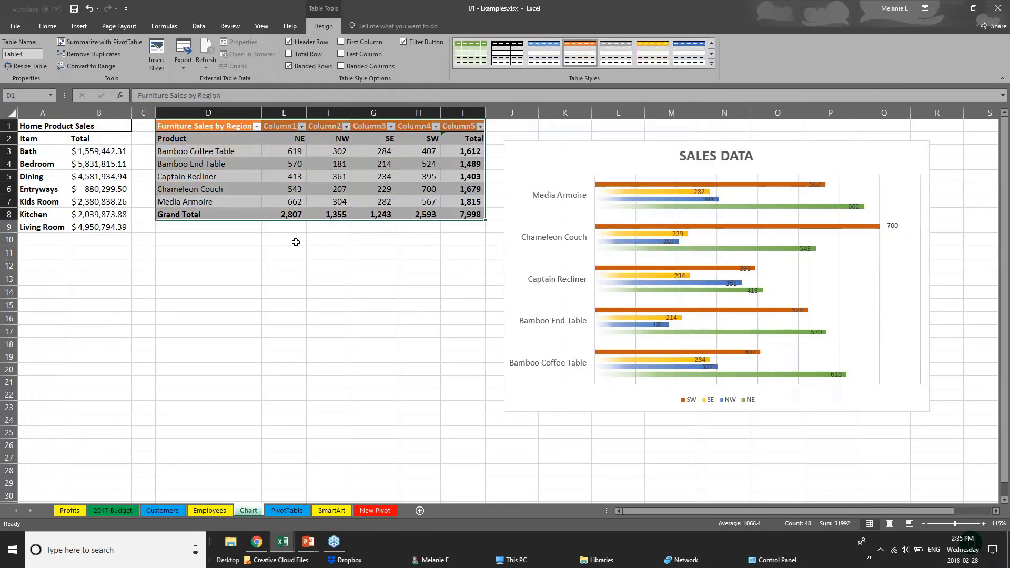
left_click(240, 214)
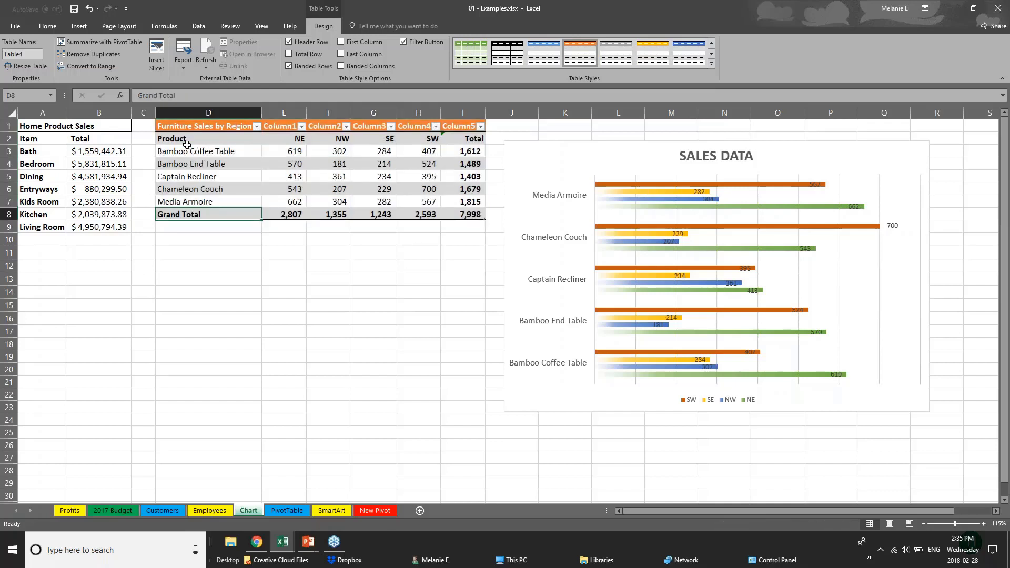
left_click(195, 137)
left_click_drag(194, 137, 213, 206)
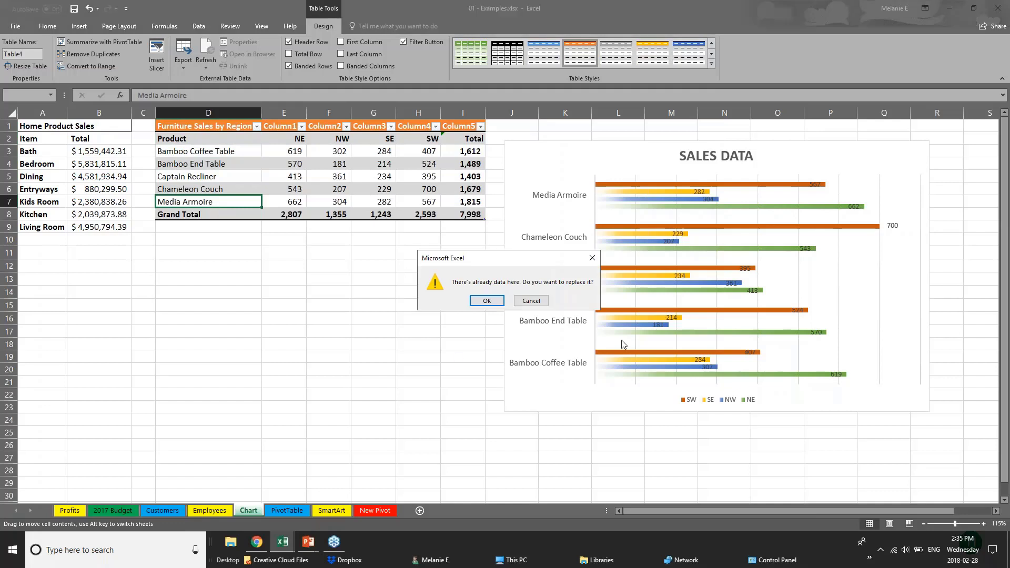
left_click(531, 301)
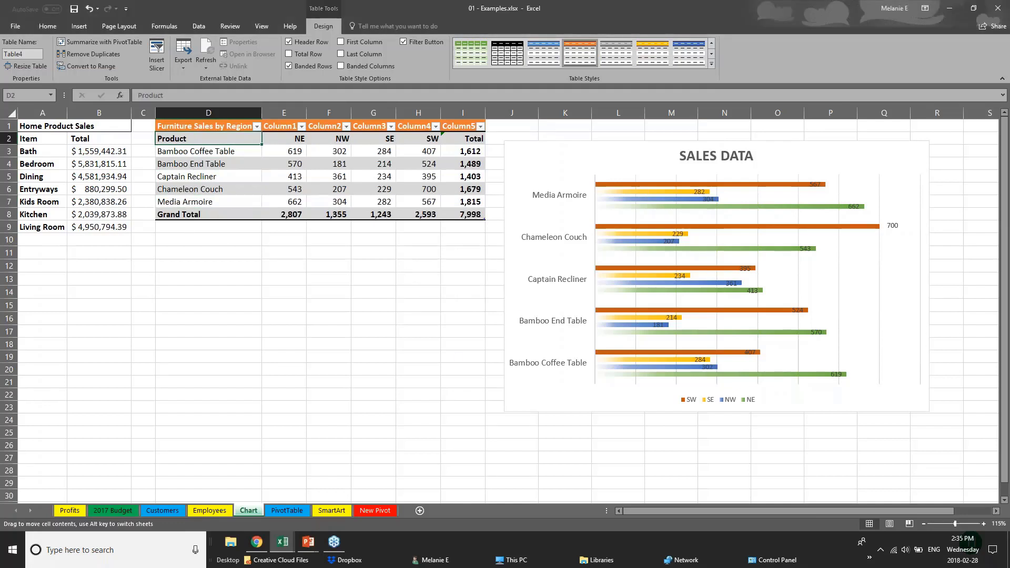
Emphasise the table's first column of product names (D2:D7), then move to the New Pivot sheet
left_click_drag(221, 138, 230, 201)
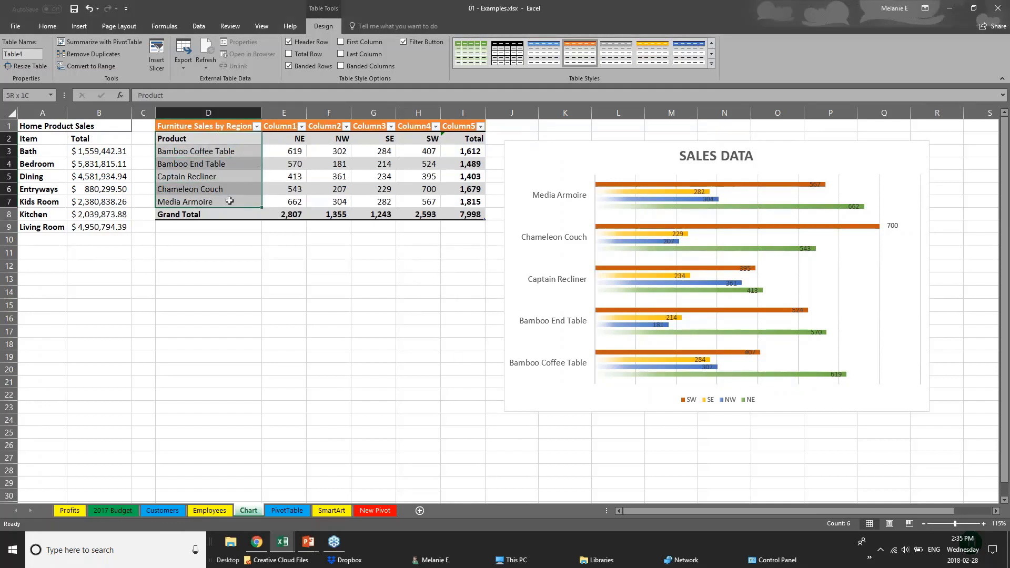
left_click(341, 42)
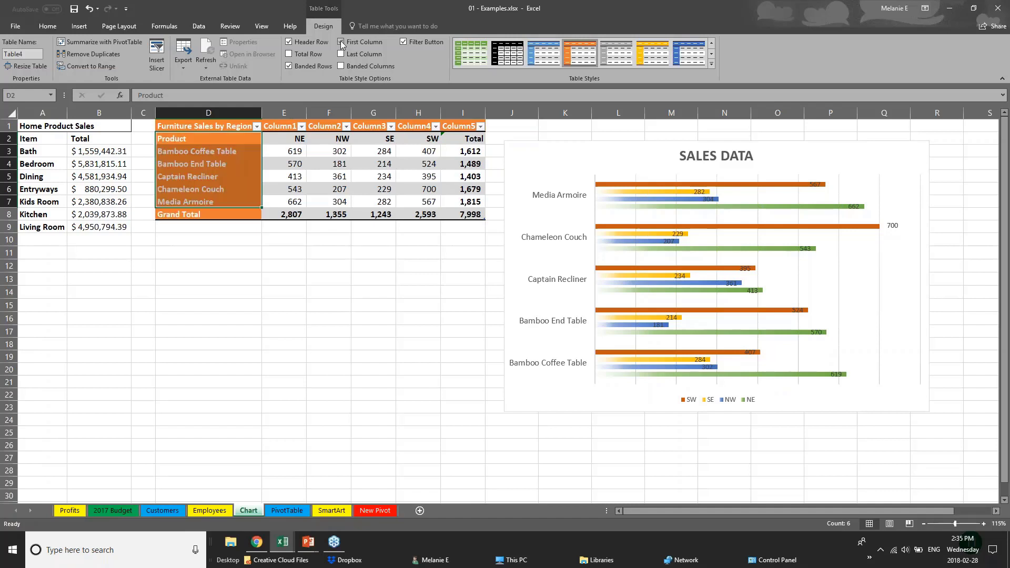
left_click(264, 297)
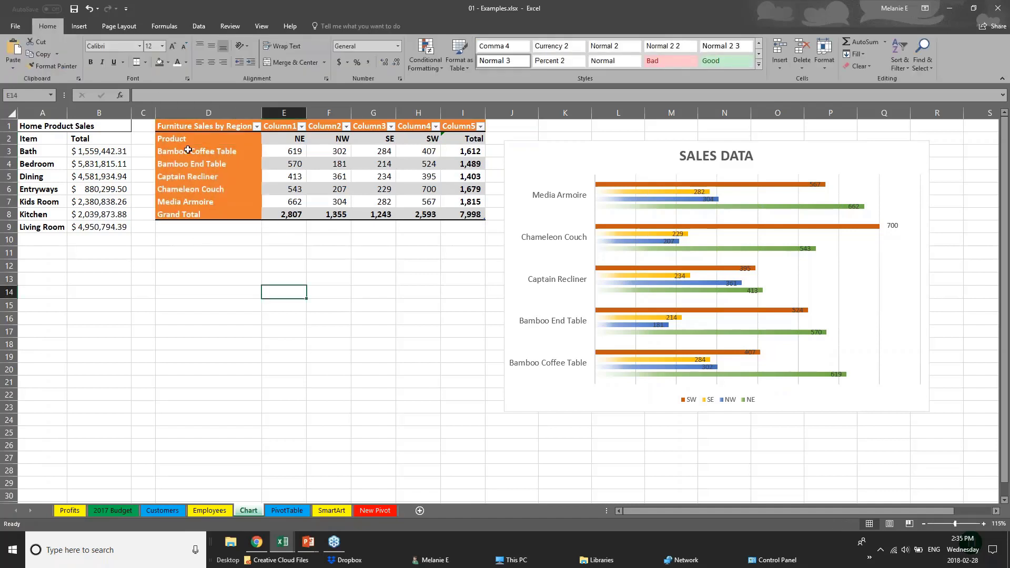
left_click(192, 129)
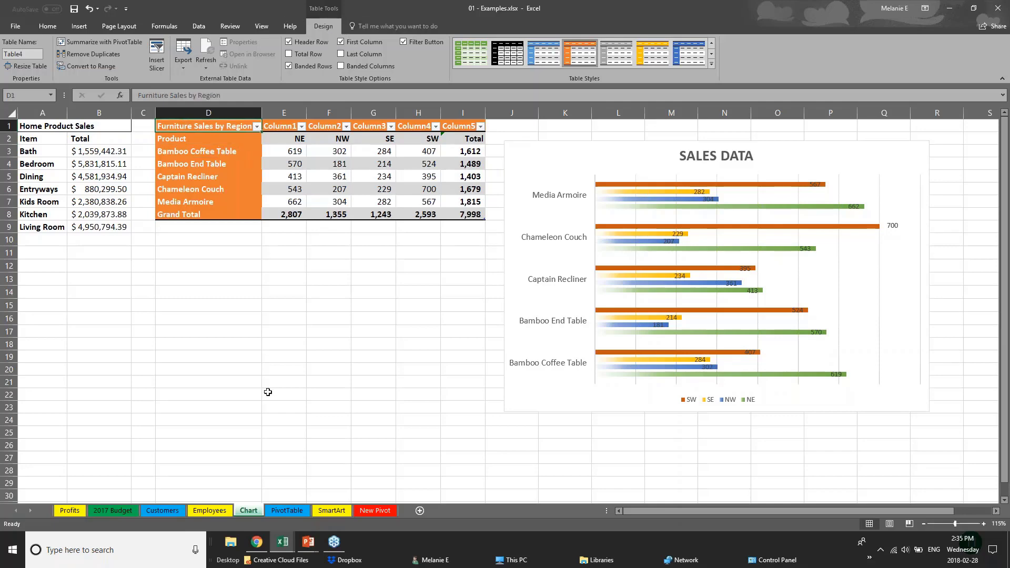
left_click(377, 511)
Return to the PowerPoint slide show and advance to the Viewing Worksheets slide
left_click(308, 542)
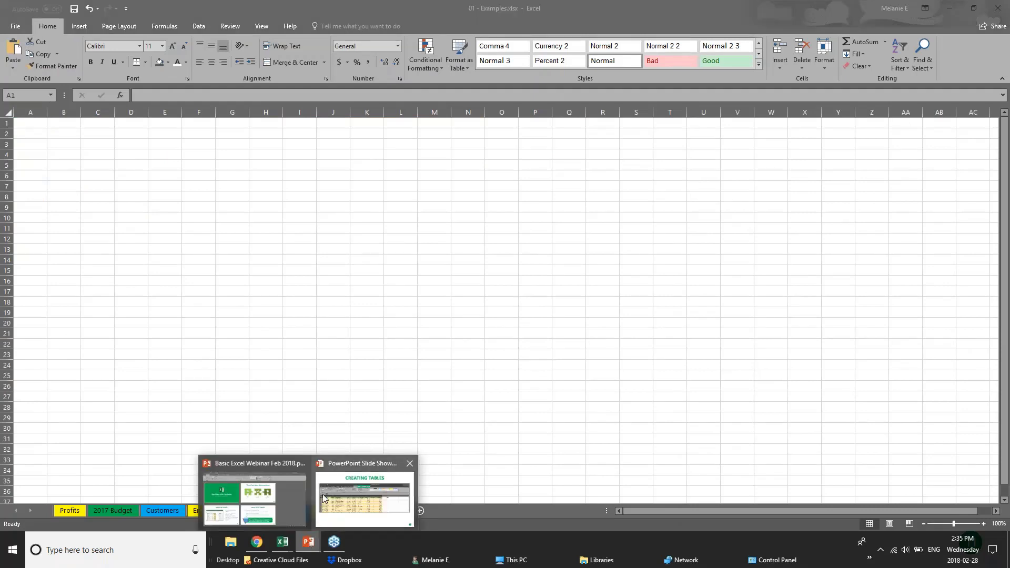
left_click(338, 500)
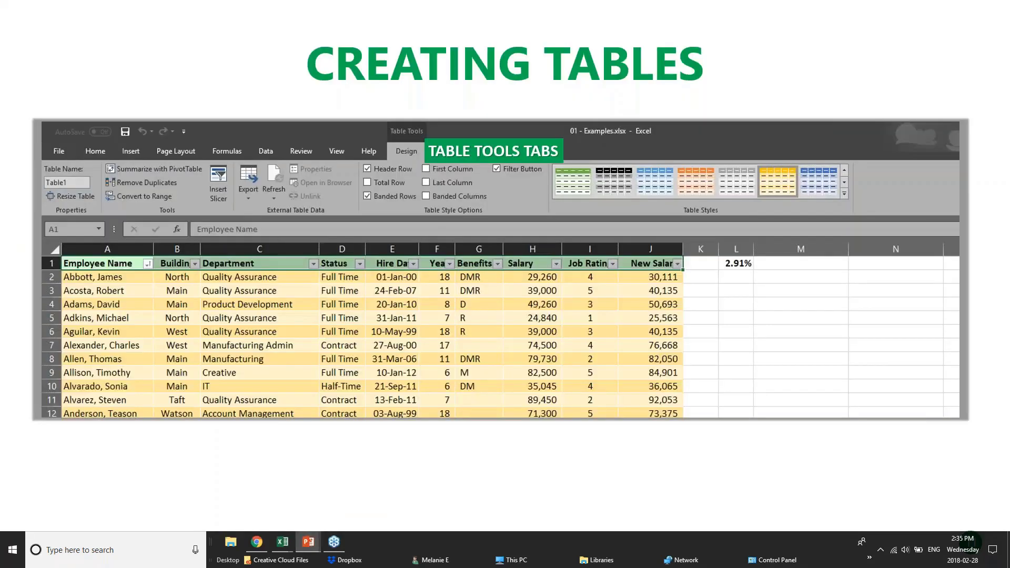
key("Right")
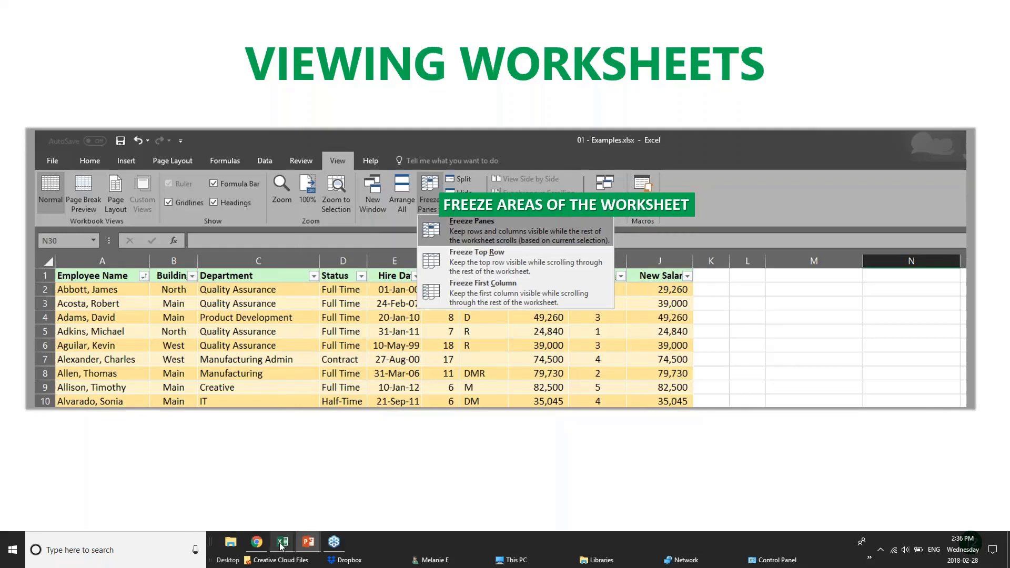
Switch to the pivotTables workbook and scroll through the PivotChart sheet's sales list
mouse_move(282, 546)
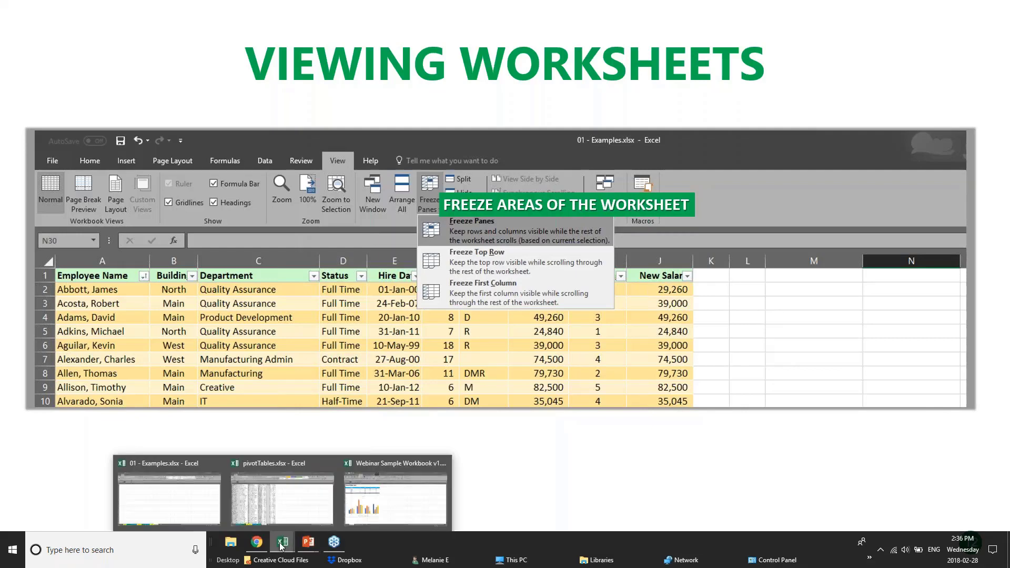
left_click(271, 507)
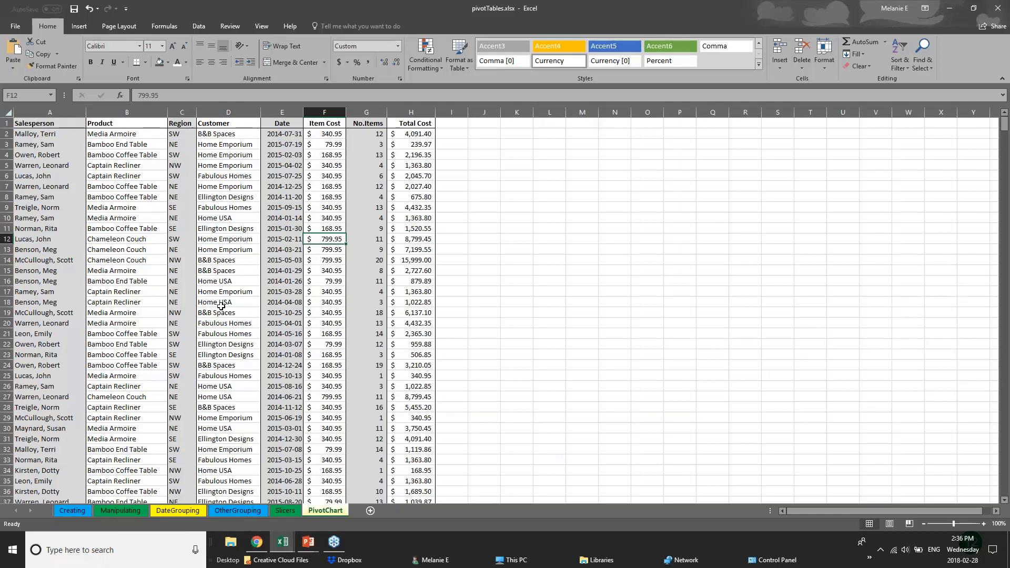
scroll(221, 305, "down", 13)
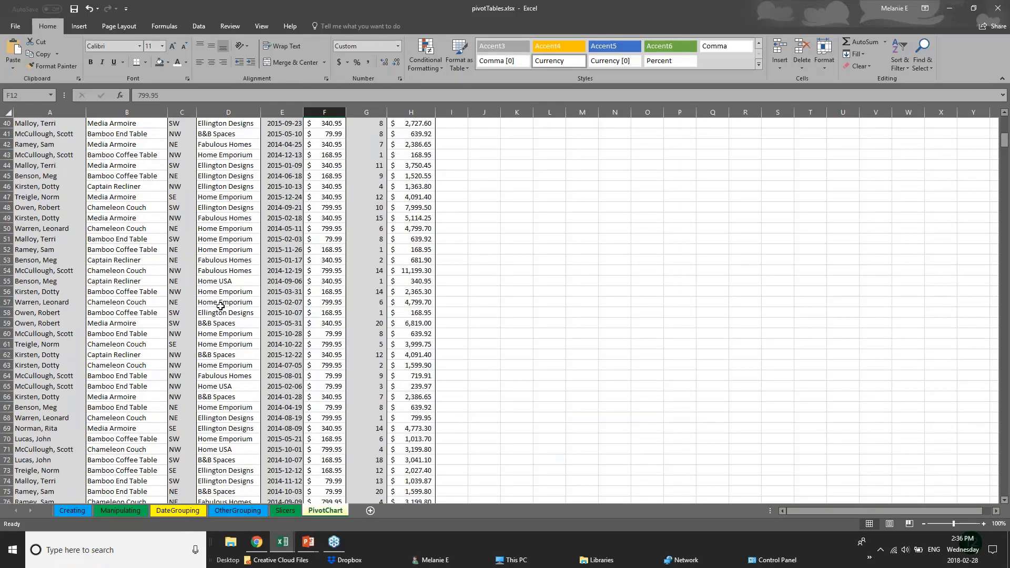
scroll(221, 306, "down", 19)
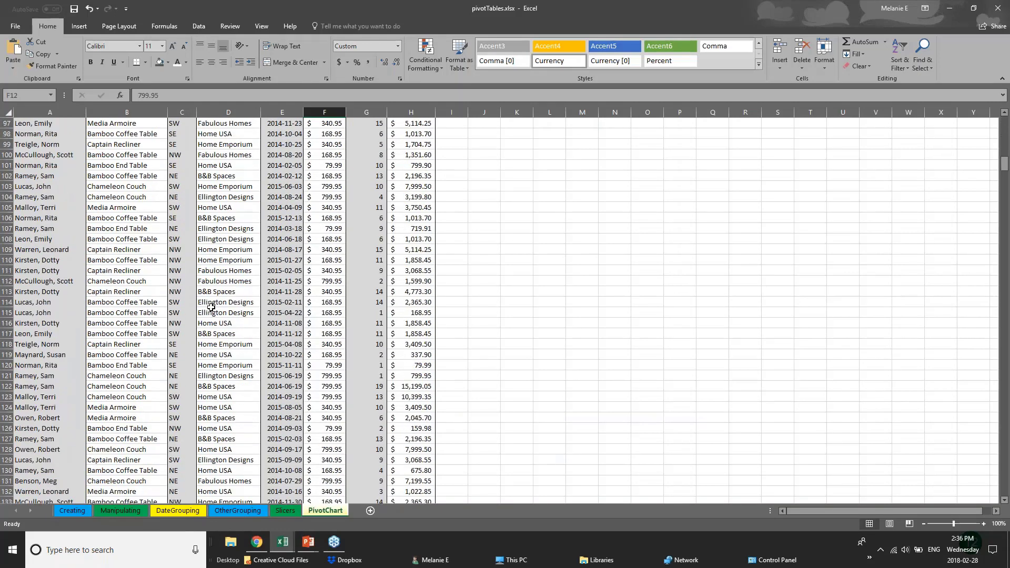
scroll(211, 307, "up", 6)
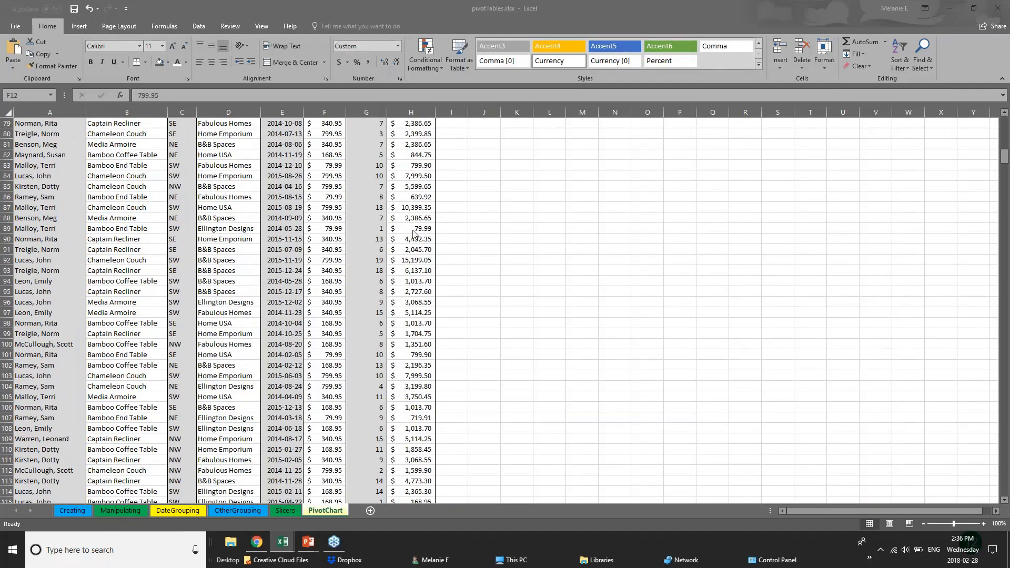
Browse far down to rows 368–370, then return to the top and select header row 1
left_click(1005, 158)
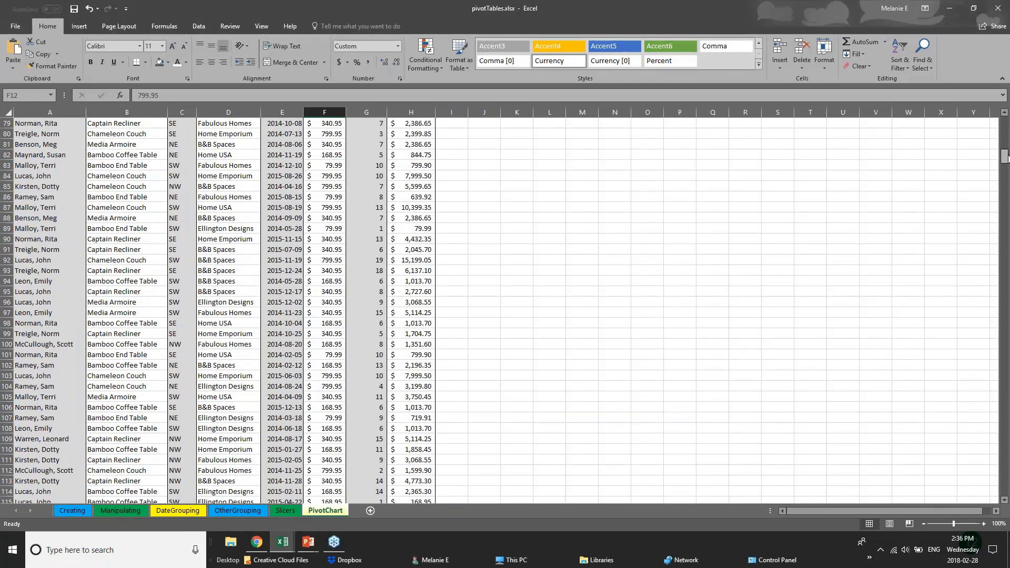
left_click_drag(1005, 158, 1005, 272)
scroll(1007, 182, "down", 3)
left_click(58, 238)
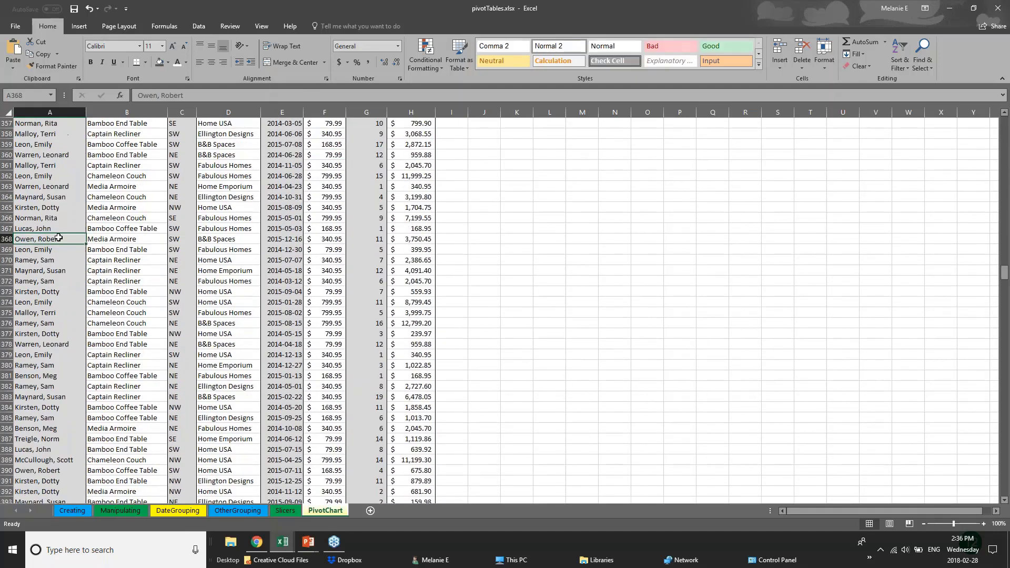
left_click(145, 230)
left_click(155, 252)
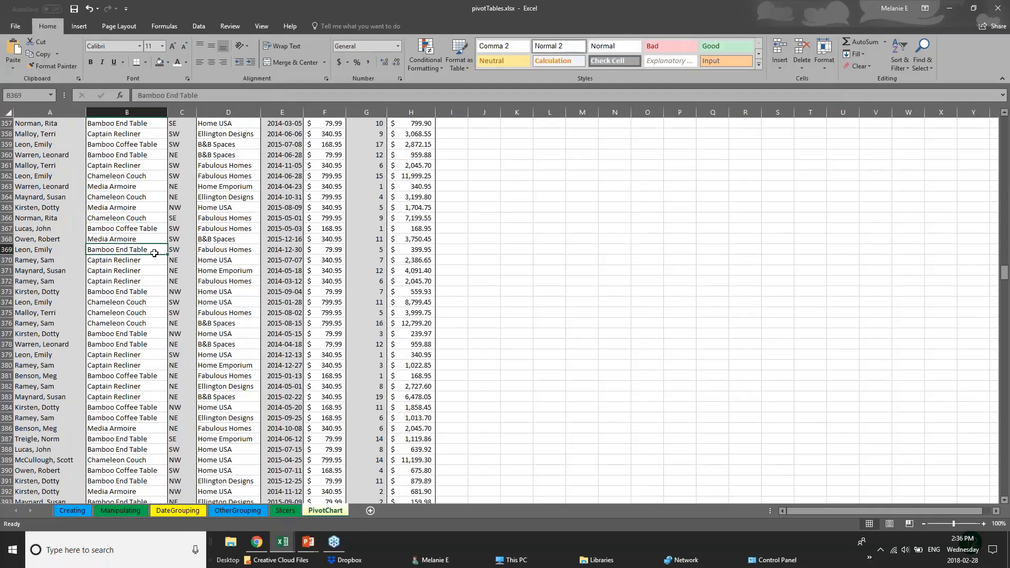
left_click(249, 258)
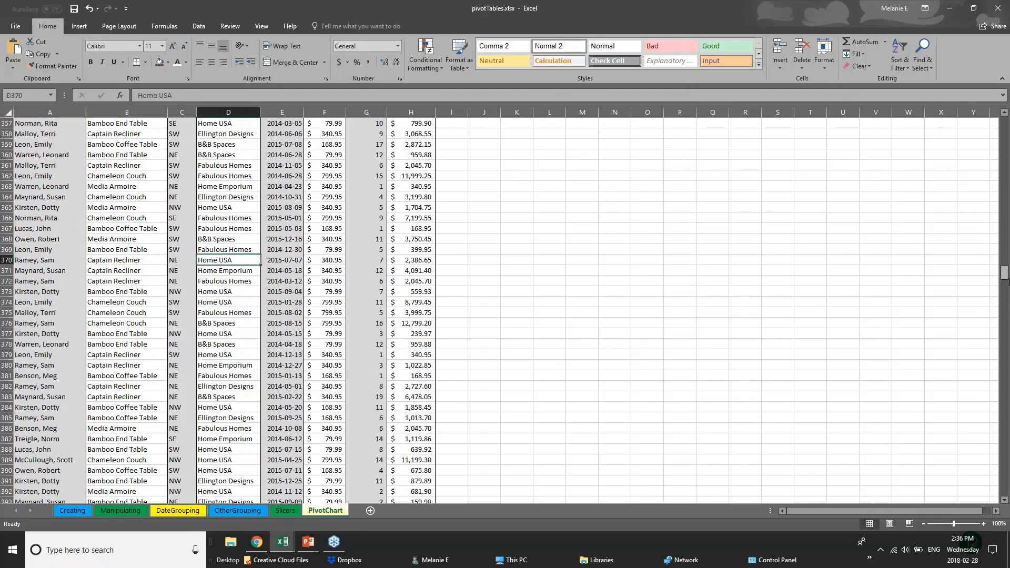
left_click_drag(1006, 272, 1005, 123)
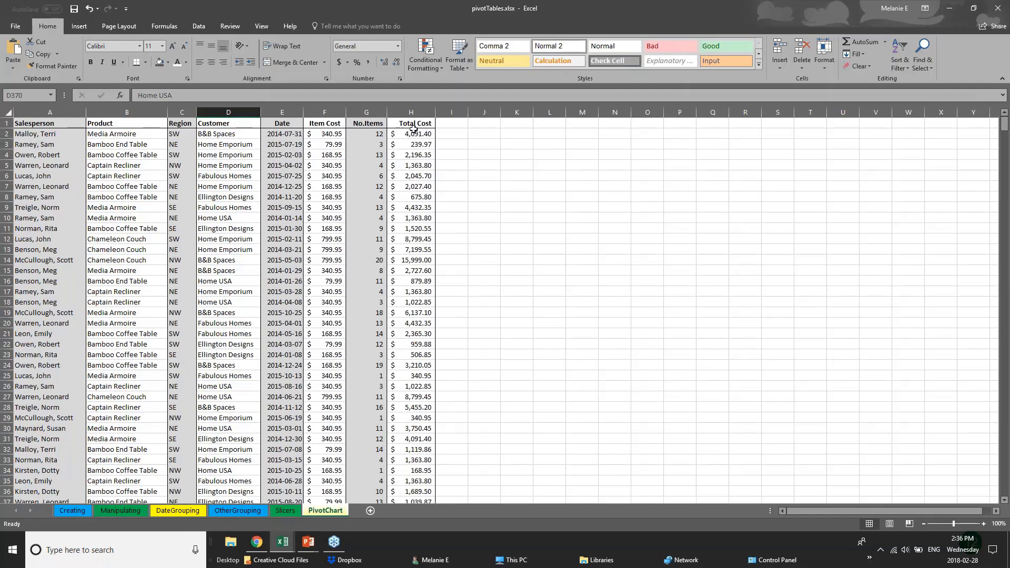
left_click(7, 123)
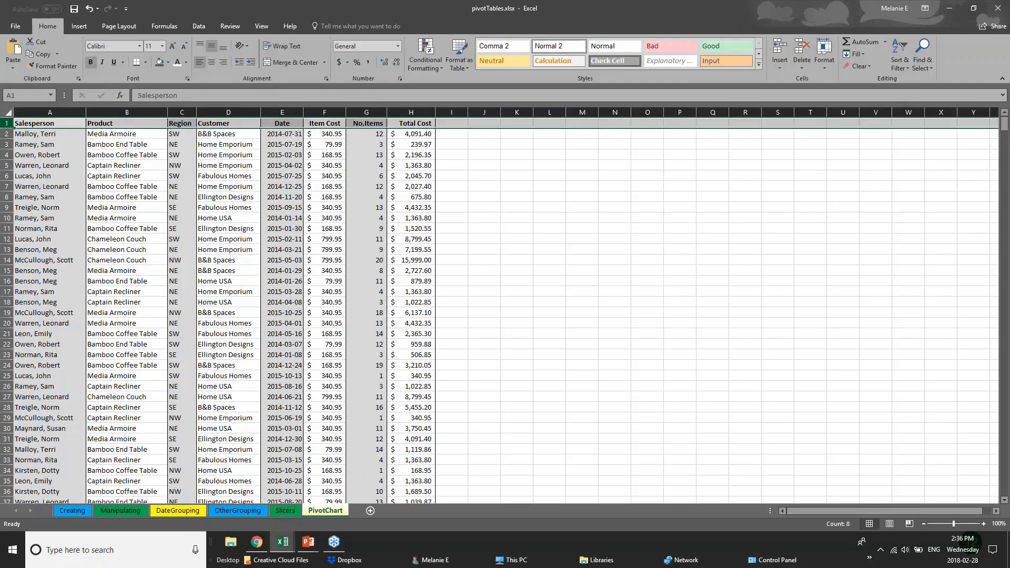
Freeze the Salesperson column with Freeze First Column, reapplying it with column A selected
left_click(263, 27)
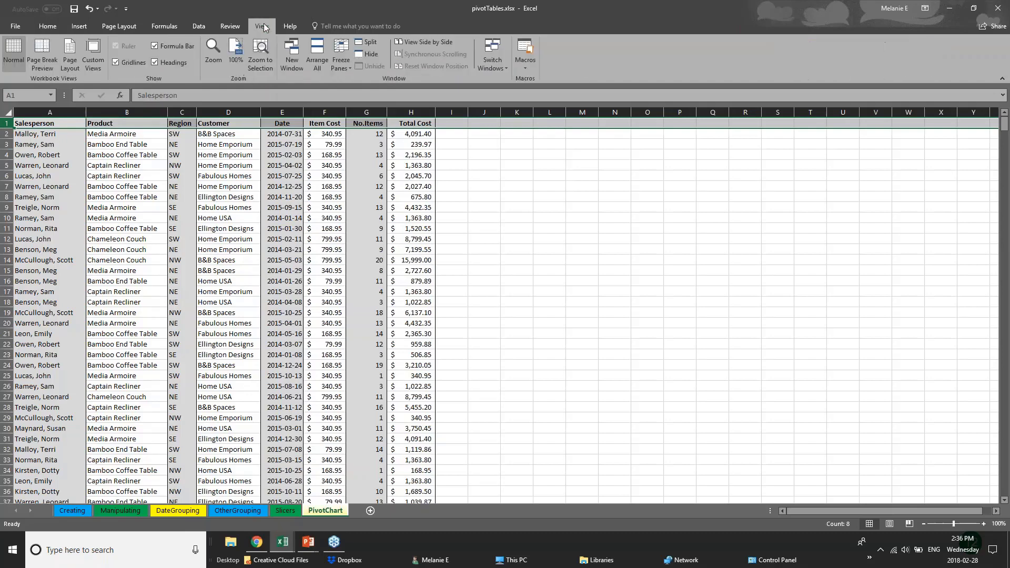
left_click(343, 65)
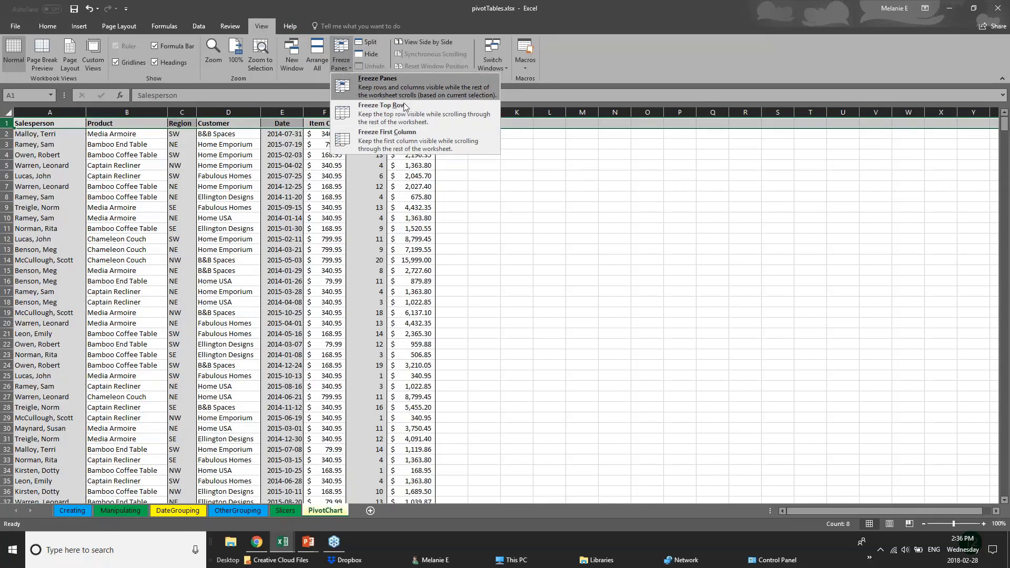
left_click(407, 140)
left_click(40, 166)
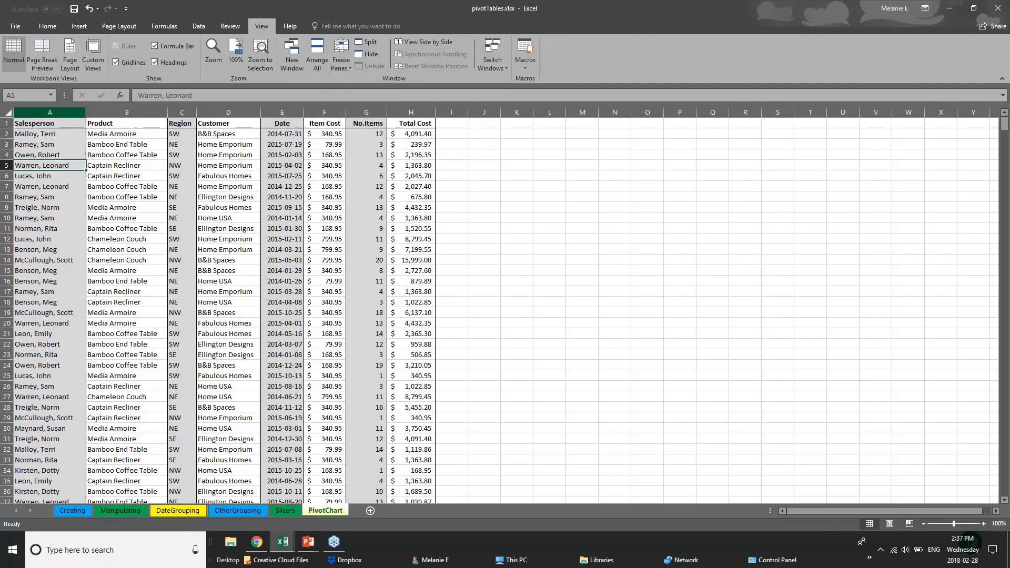
left_click(51, 112)
left_click(341, 55)
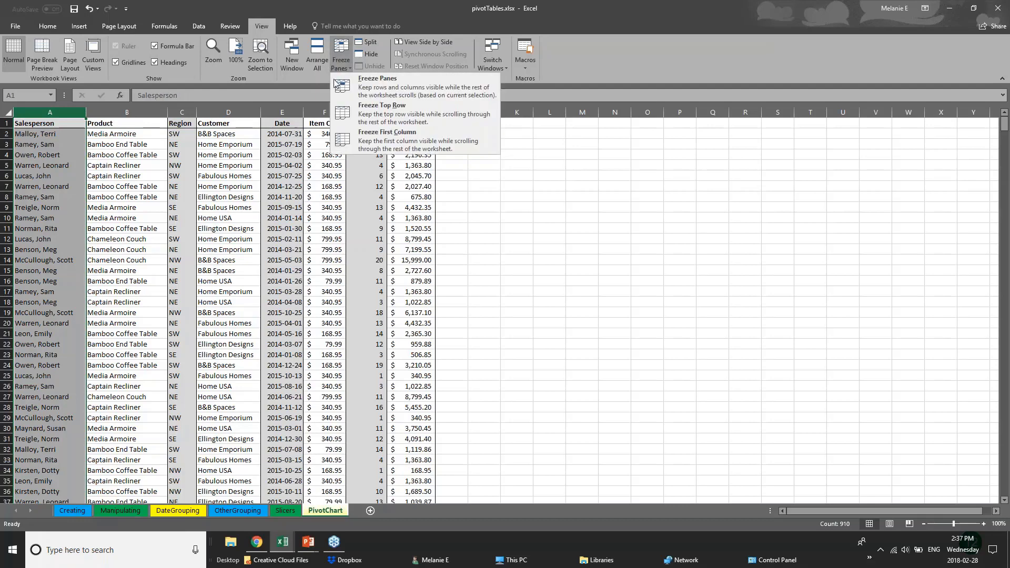
left_click(361, 146)
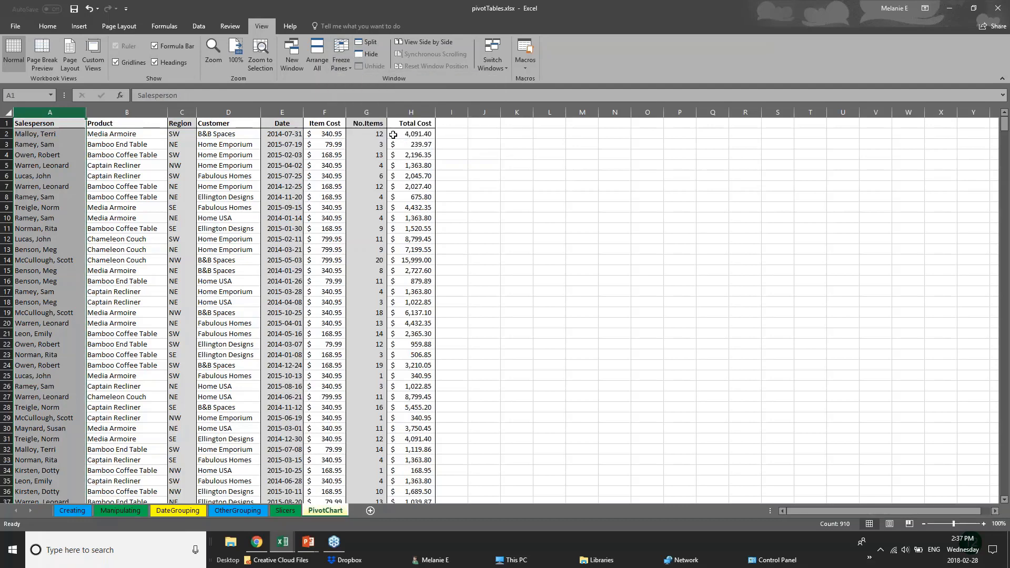
Widen columns G and H, then freeze the top header row
left_click_drag(436, 114, 891, 114)
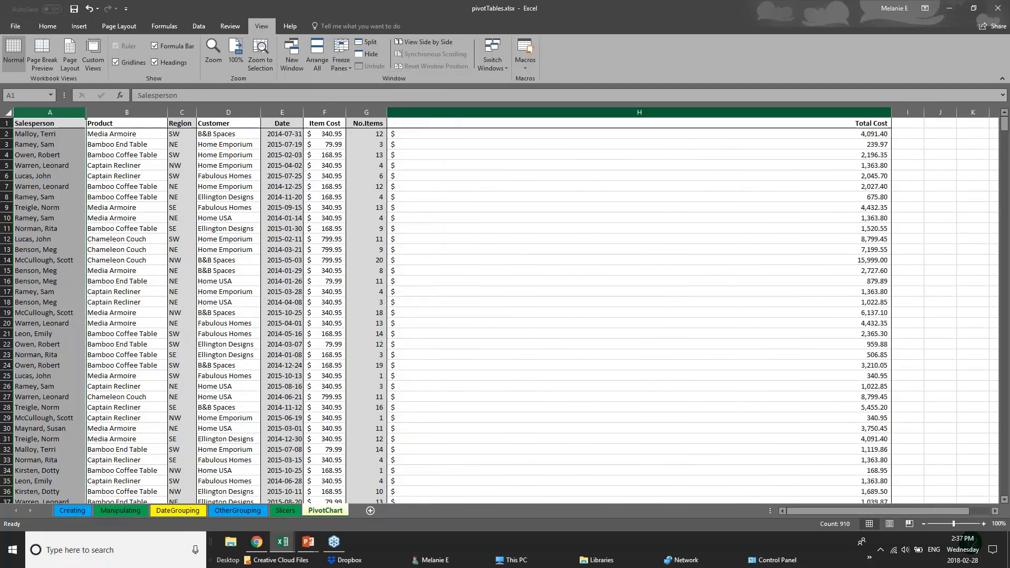
left_click_drag(388, 112, 634, 112)
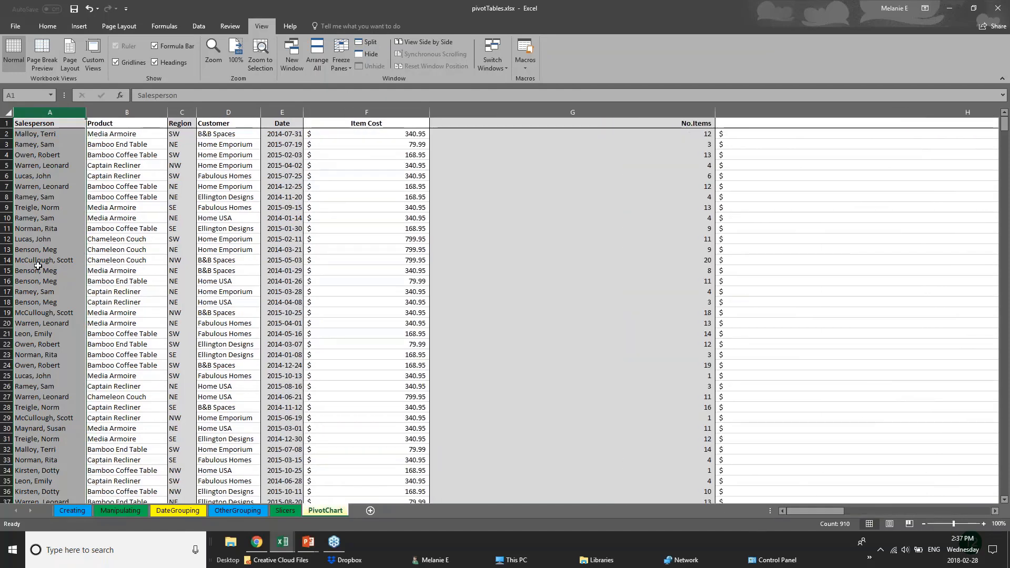
left_click(8, 123)
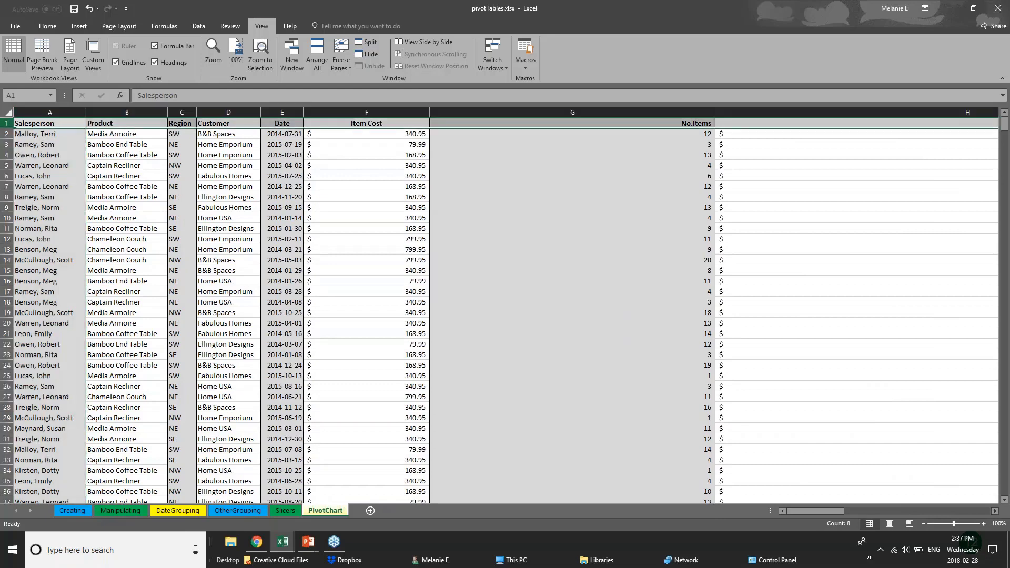
left_click(339, 66)
left_click(363, 112)
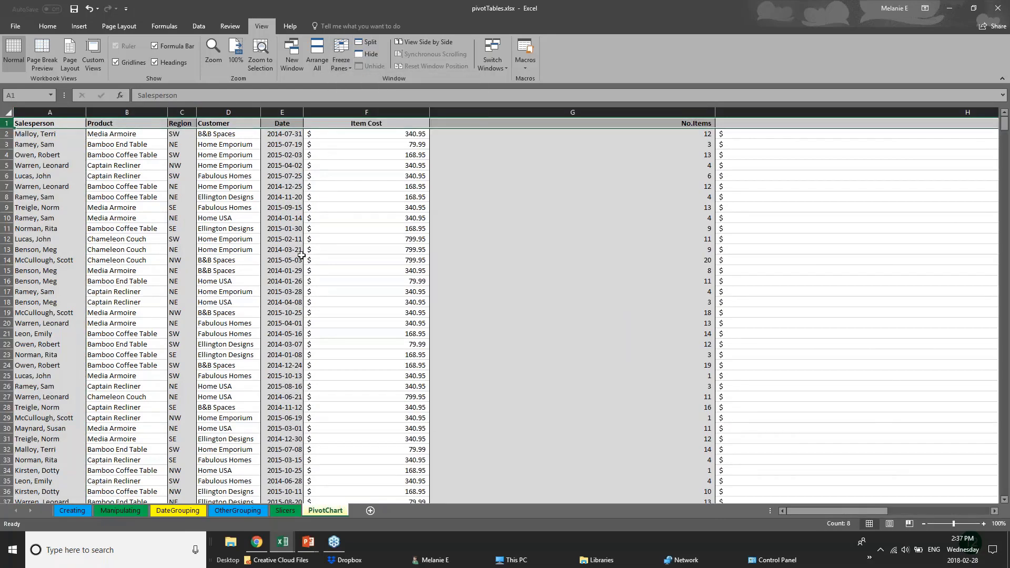
Scroll through the records to check the Salesperson header row stays in place
left_click(468, 312)
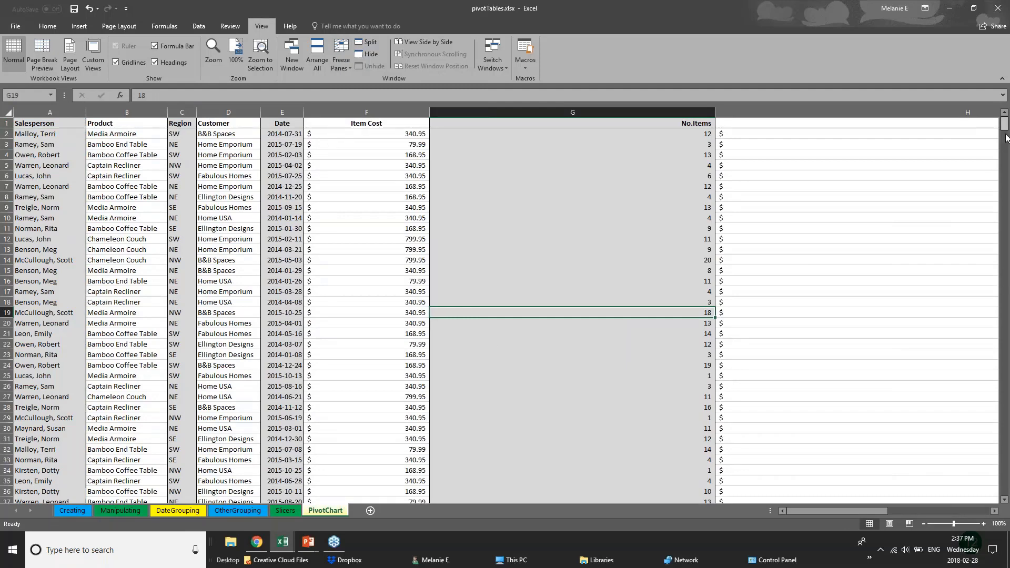
scroll(1007, 142, "down", 3)
mouse_move(1007, 142)
left_mouse_down()
mouse_move(1009, 336)
mouse_move(1007, 126)
left_mouse_up()
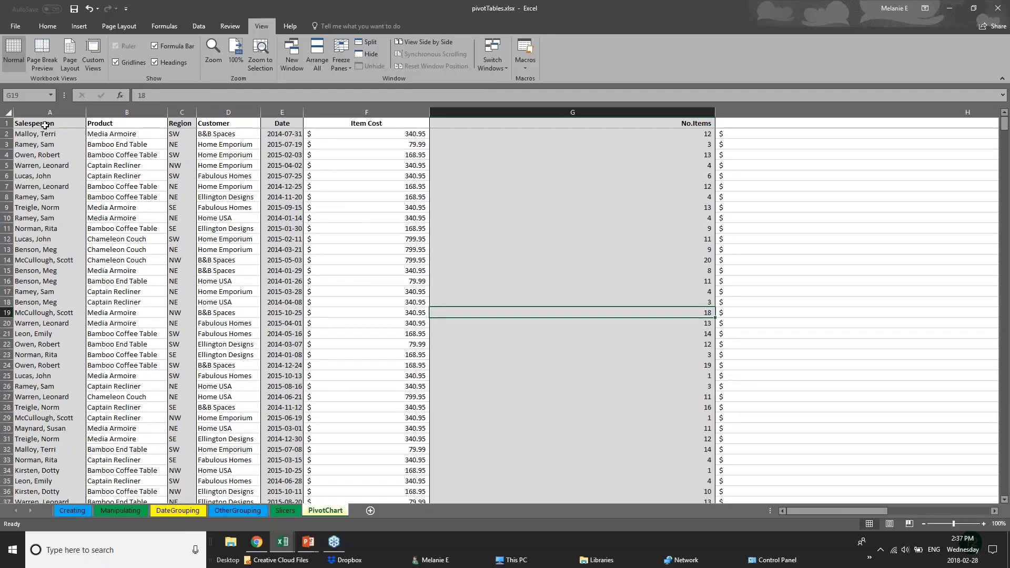
left_click(46, 126)
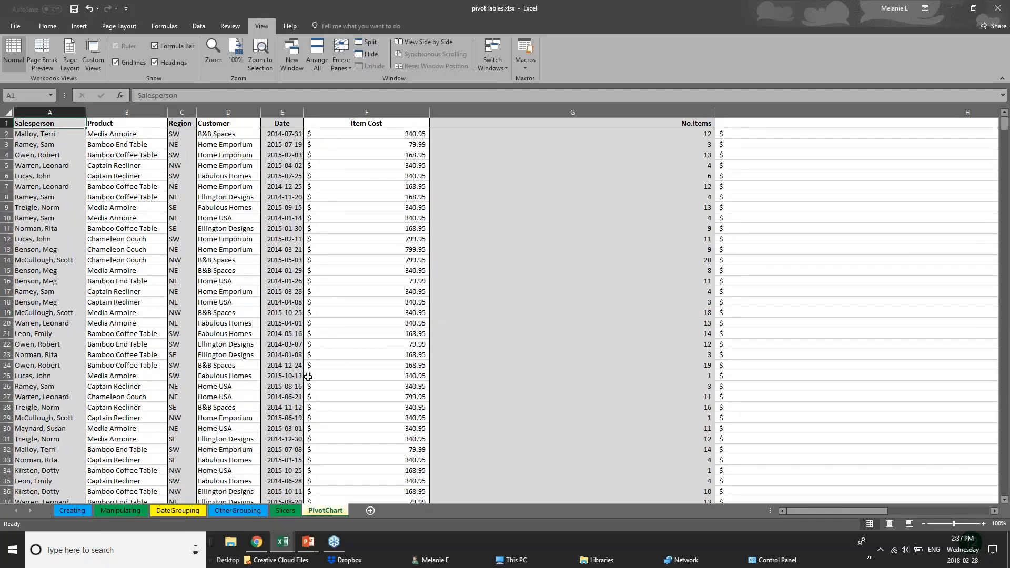
left_click(323, 323)
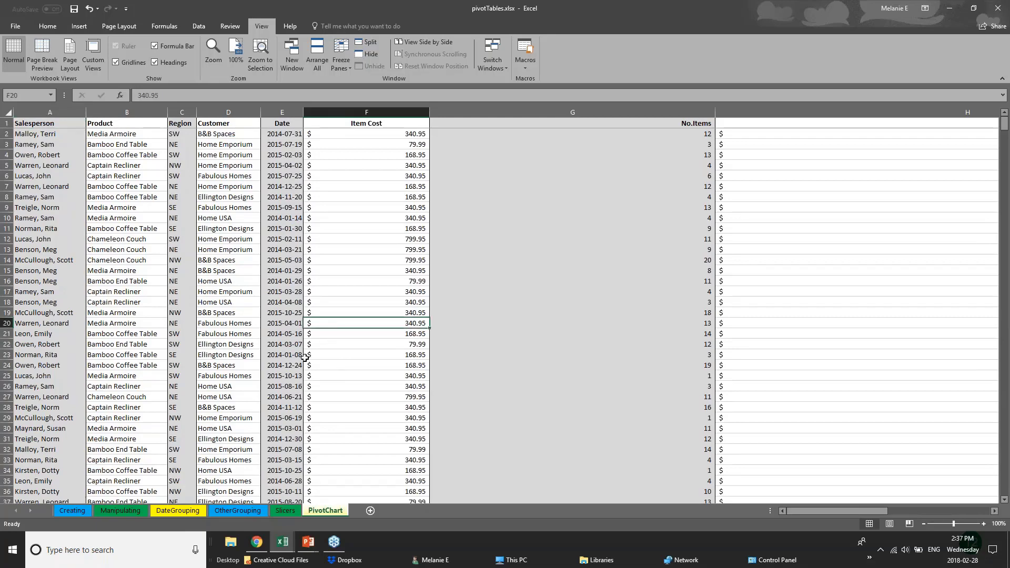
scroll(305, 358, "down", 1)
scroll(305, 358, "down", 1)
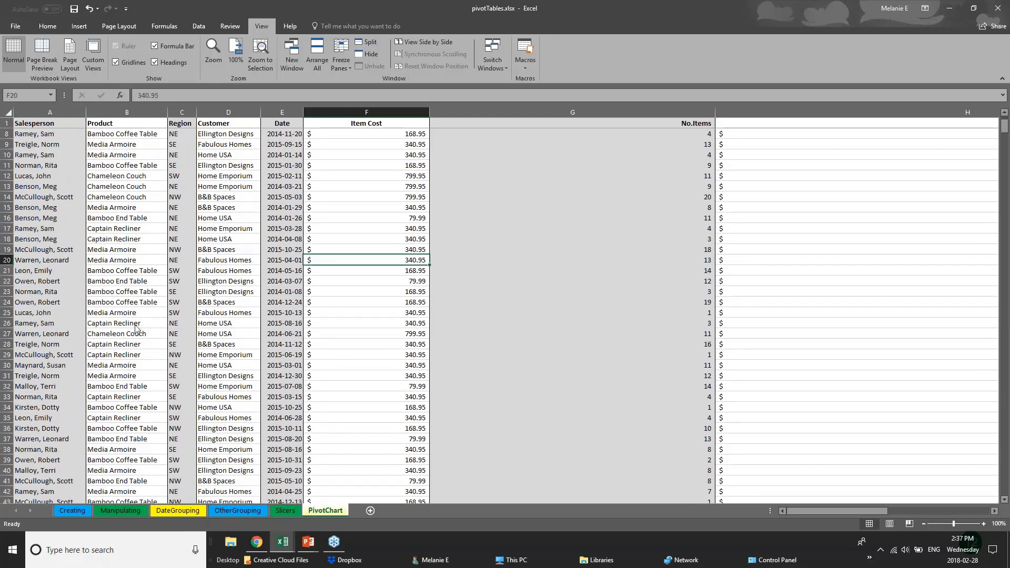
left_click(183, 349)
left_click(230, 355)
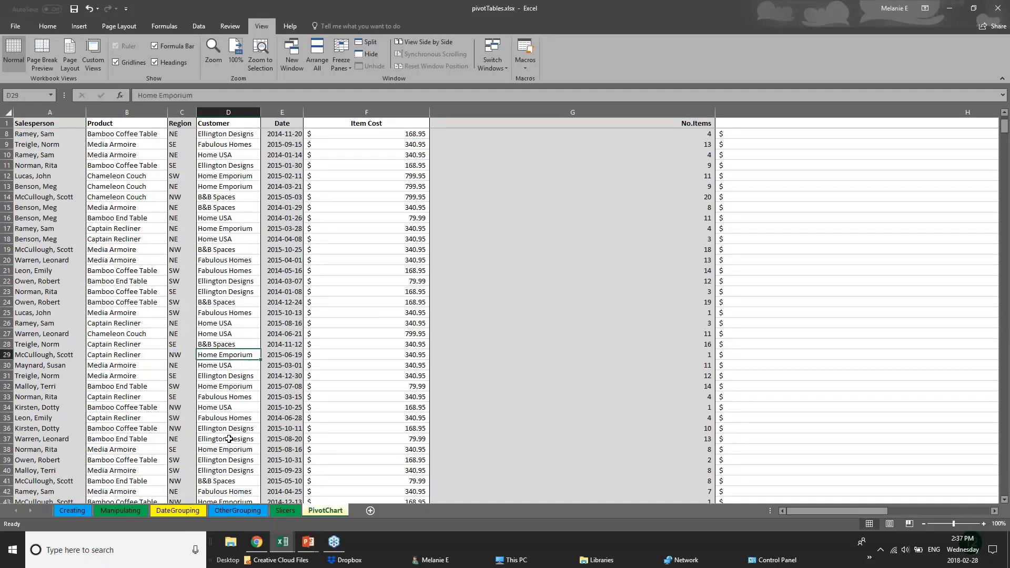
scroll(109, 365, "down", 12)
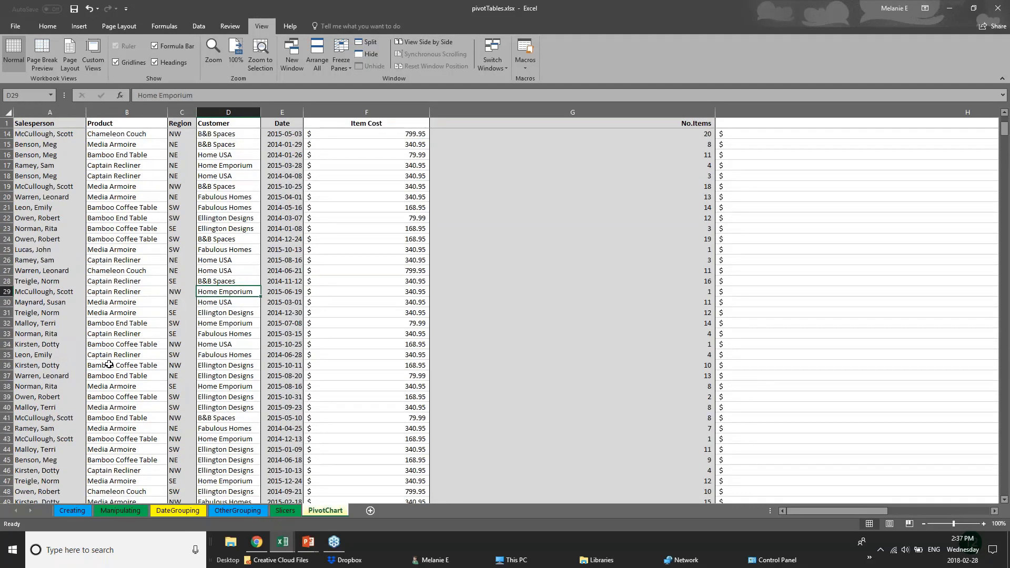
scroll(109, 365, "down", 2)
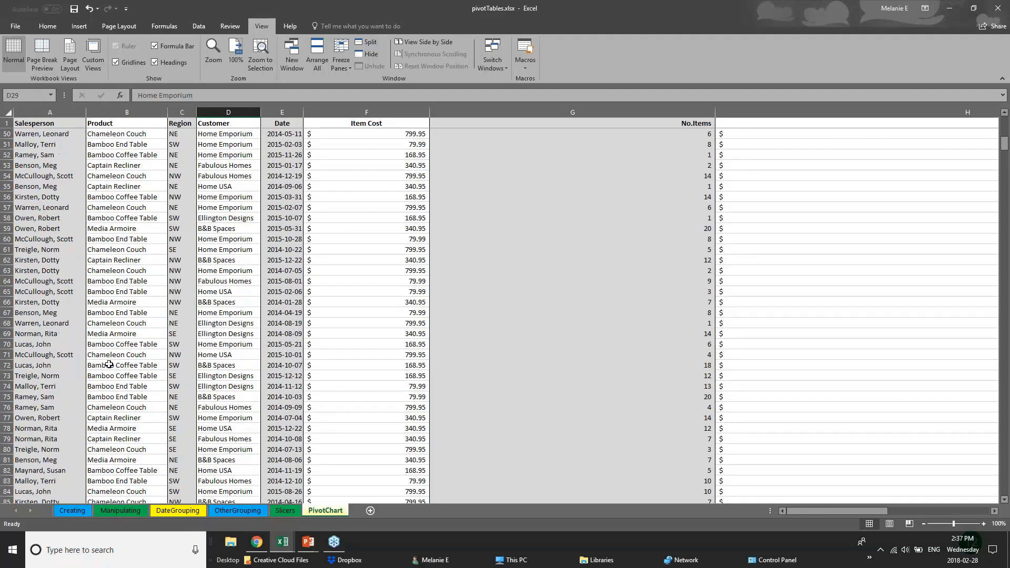
scroll(53, 402, "up", 4)
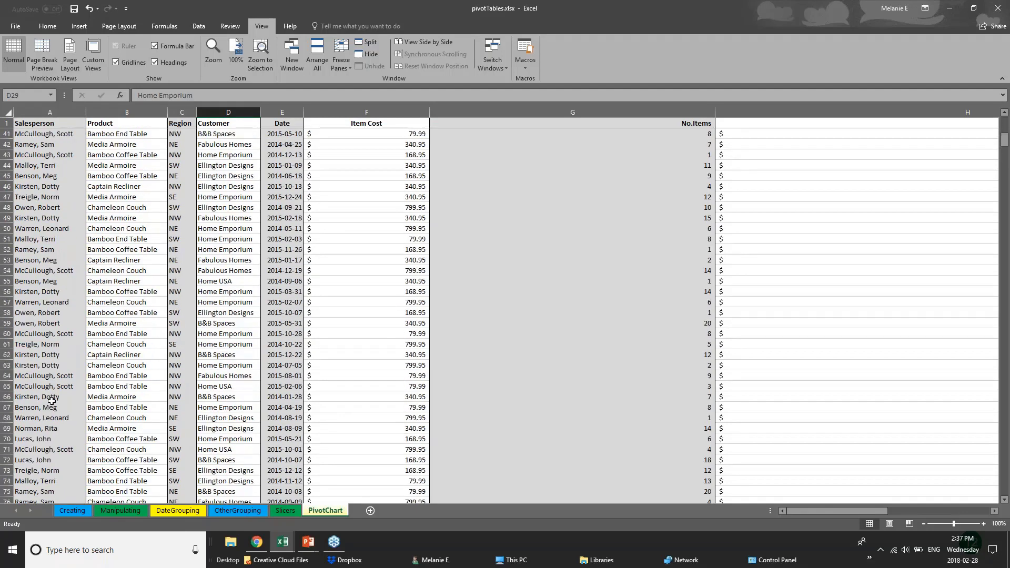
scroll(55, 407, "up", 7)
Narrow columns F and G so Total Cost values show, then select row 110
left_click_drag(429, 112, 376, 112)
left_click_drag(663, 111, 463, 110)
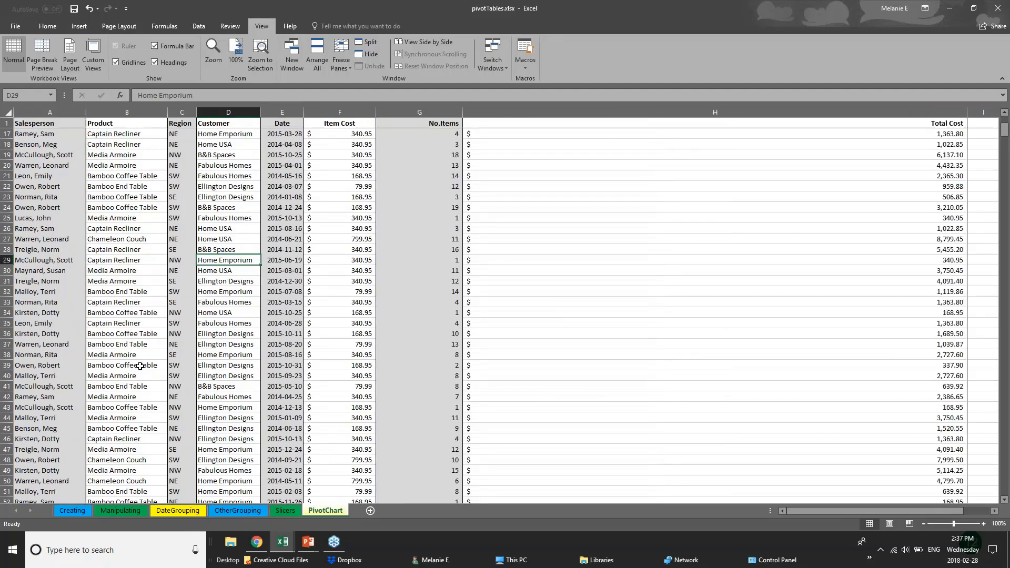
scroll(87, 419, "down", 13)
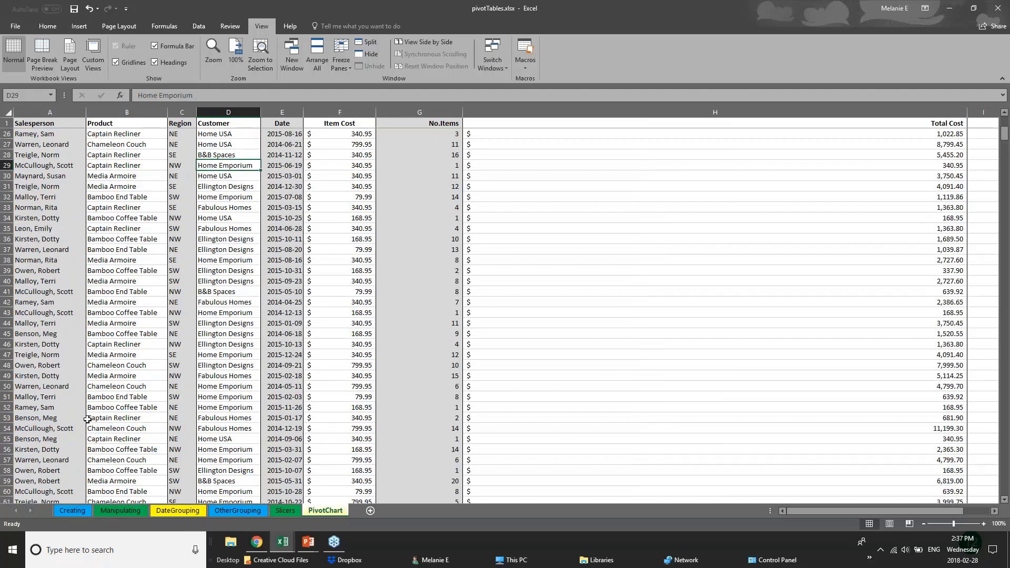
scroll(87, 419, "down", 8)
scroll(101, 461, "down", 2)
left_click(7, 387)
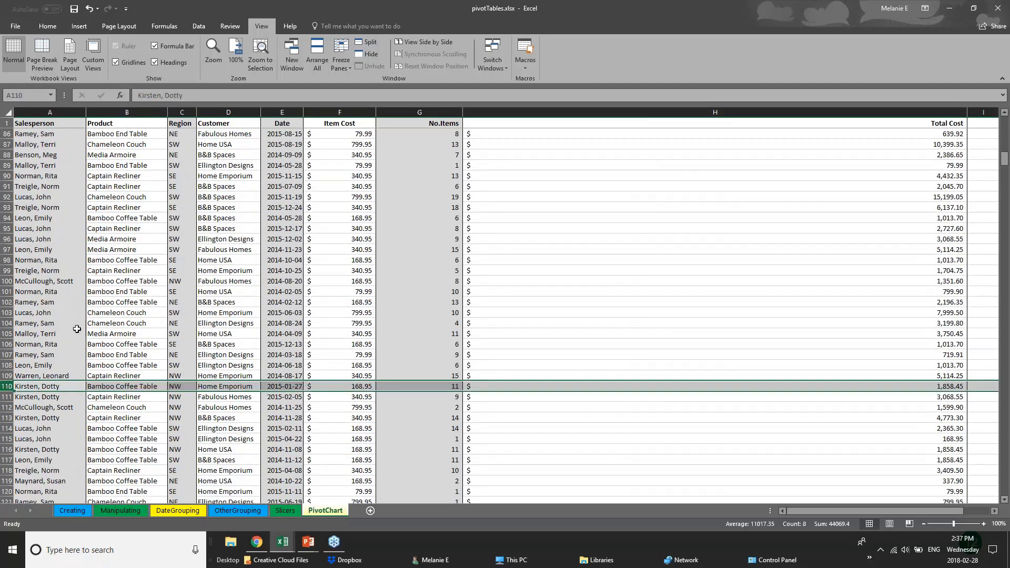
Split the sheet into panes, then redo the split with row 106 selected
left_click(360, 47)
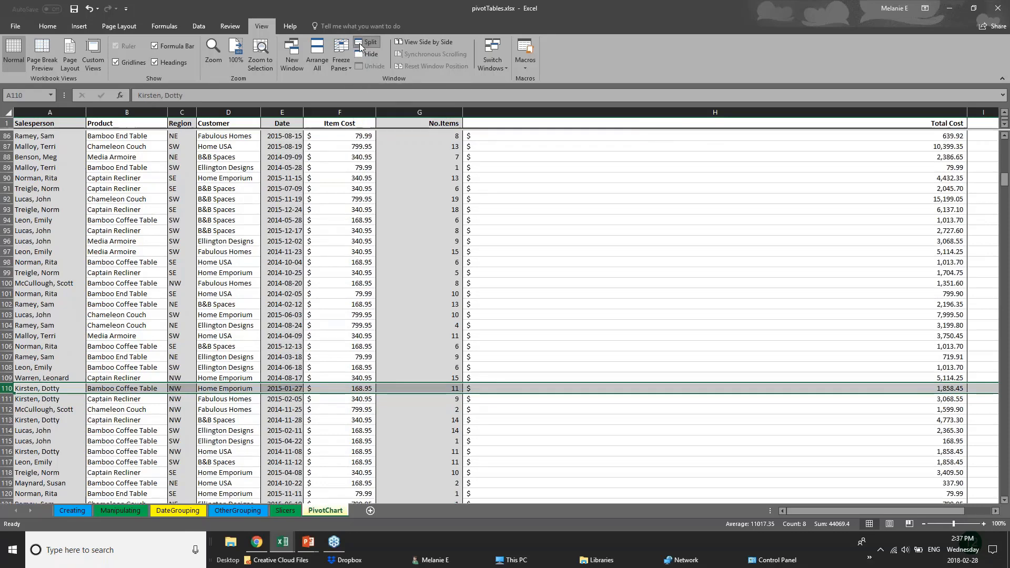
left_click(441, 345)
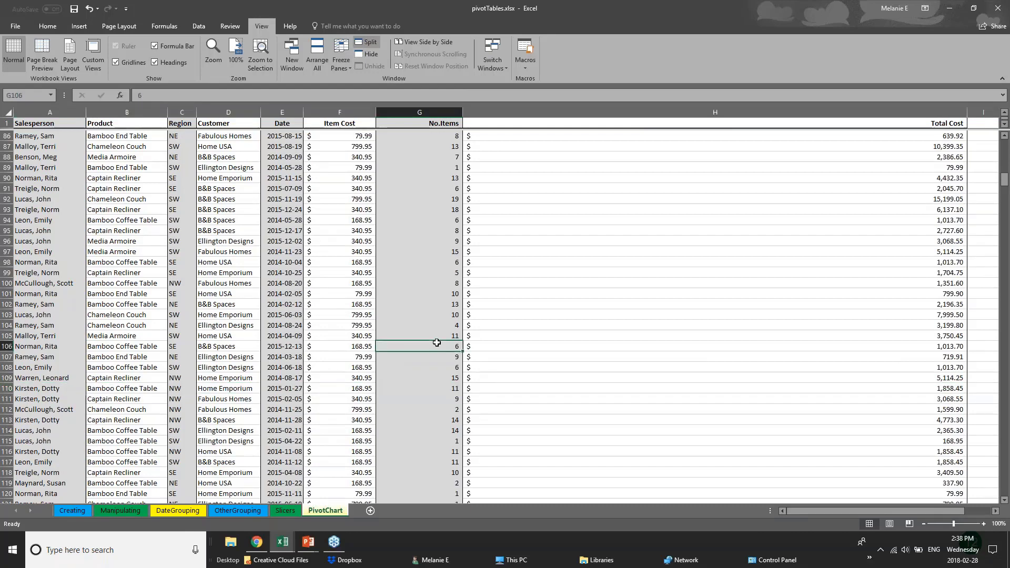
scroll(194, 412, "down", 1)
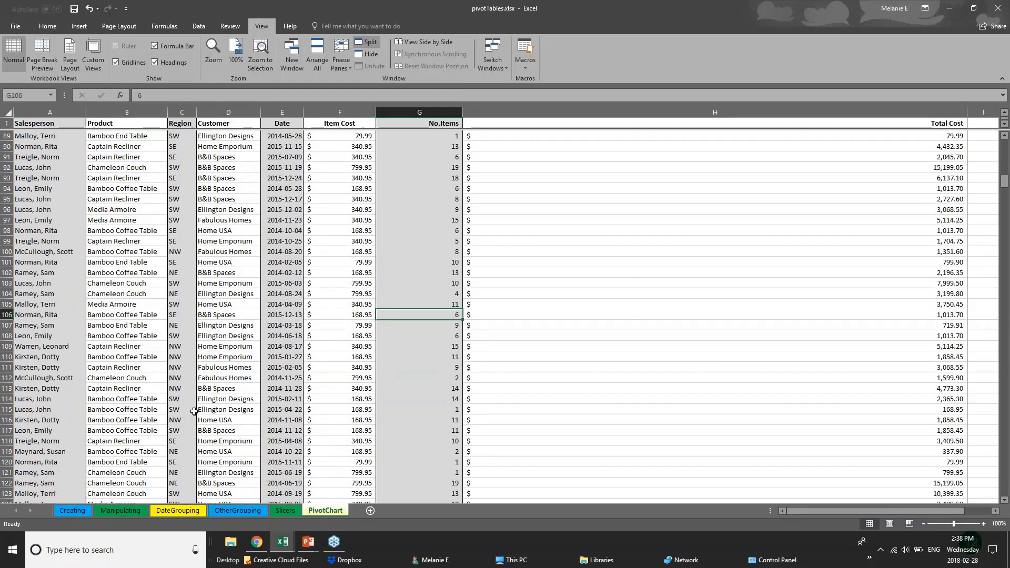
scroll(195, 411, "down", 6)
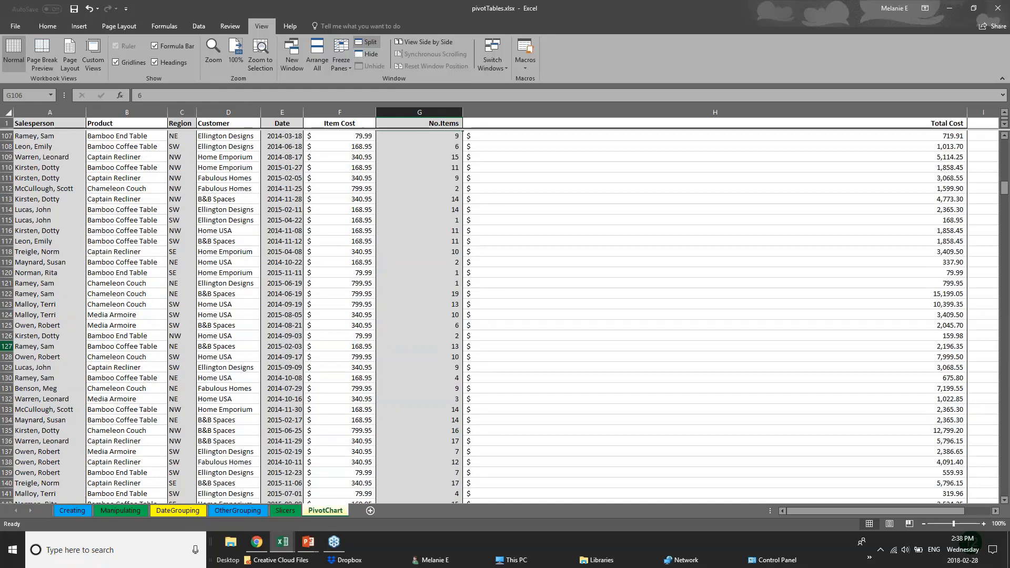
scroll(194, 368, "up", 6)
left_click(7, 314)
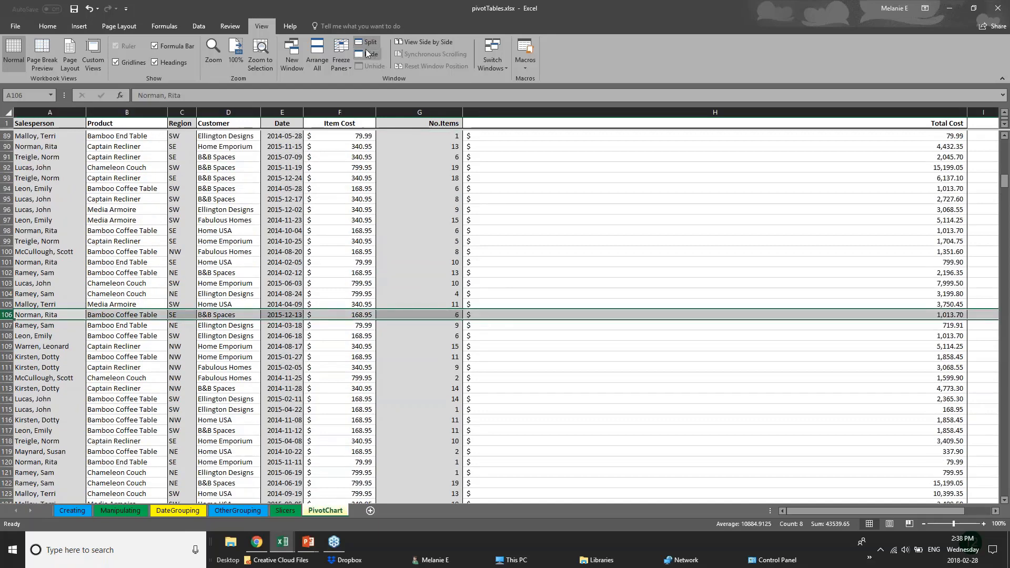
left_click(366, 43)
left_click(367, 43)
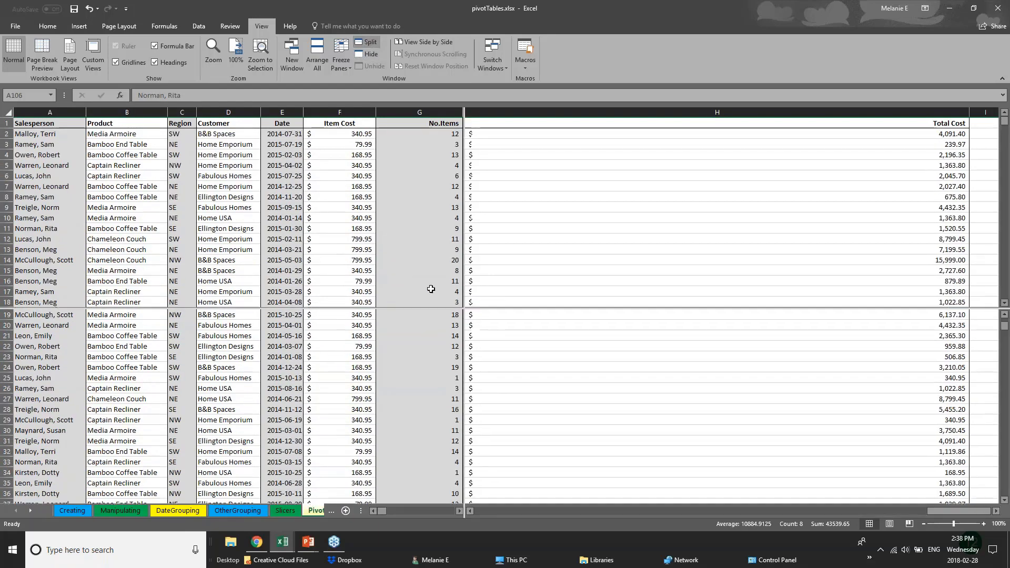
left_click(476, 217)
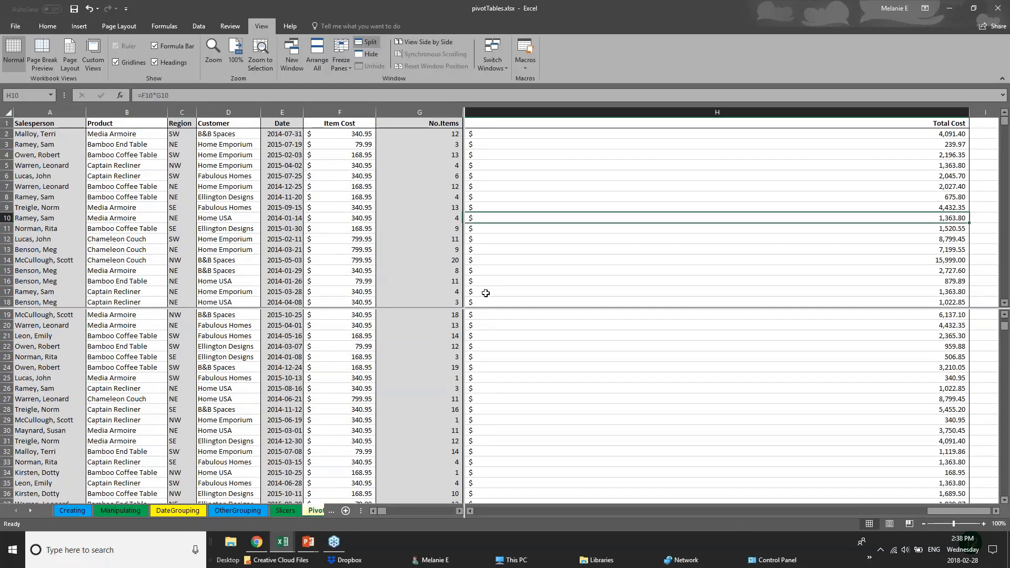
left_click(438, 313)
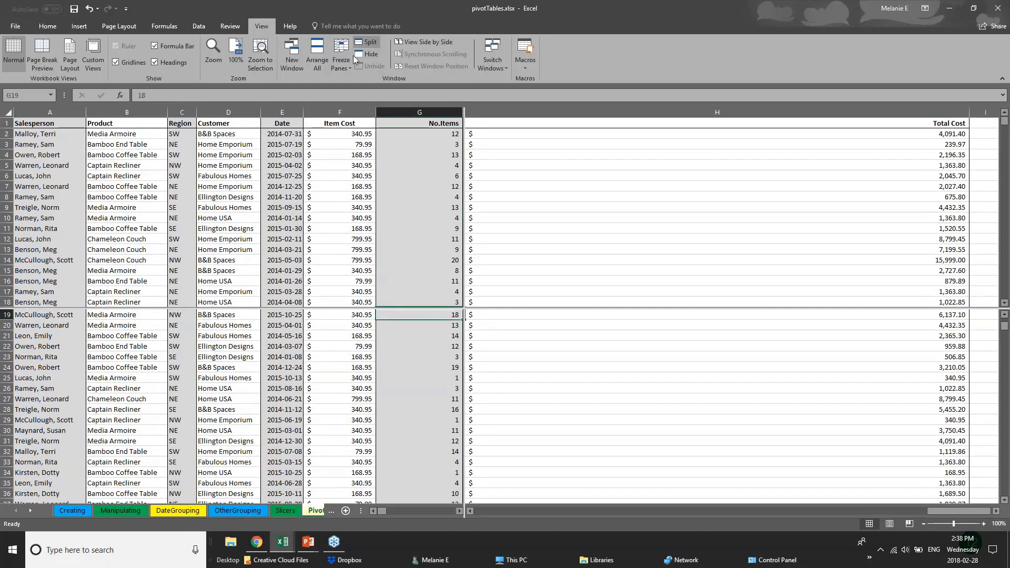
left_click(340, 59)
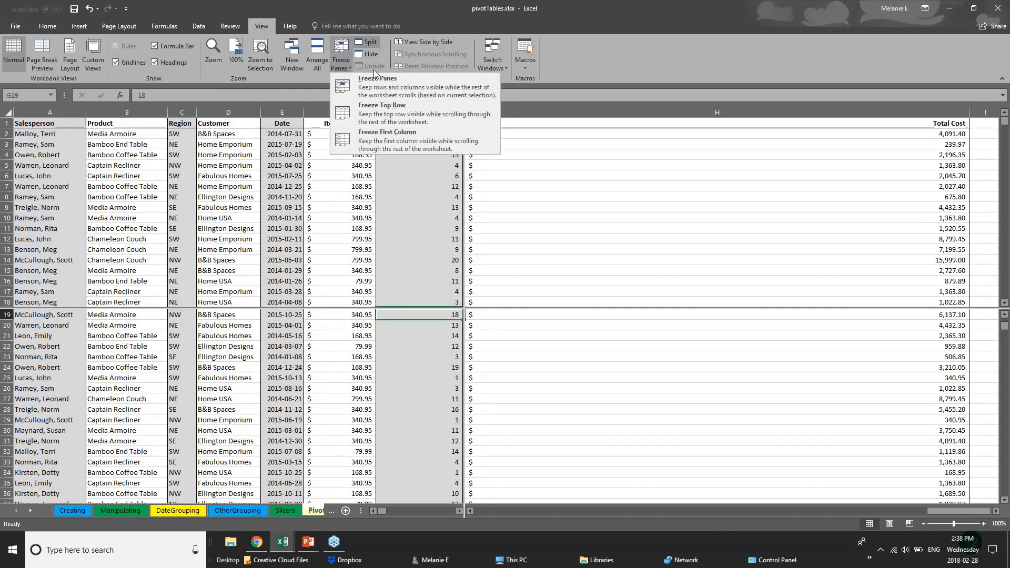
left_click(562, 133)
scroll(418, 394, "up", 5)
scroll(417, 422, "down", 4)
scroll(418, 422, "up", 5)
scroll(418, 422, "down", 8)
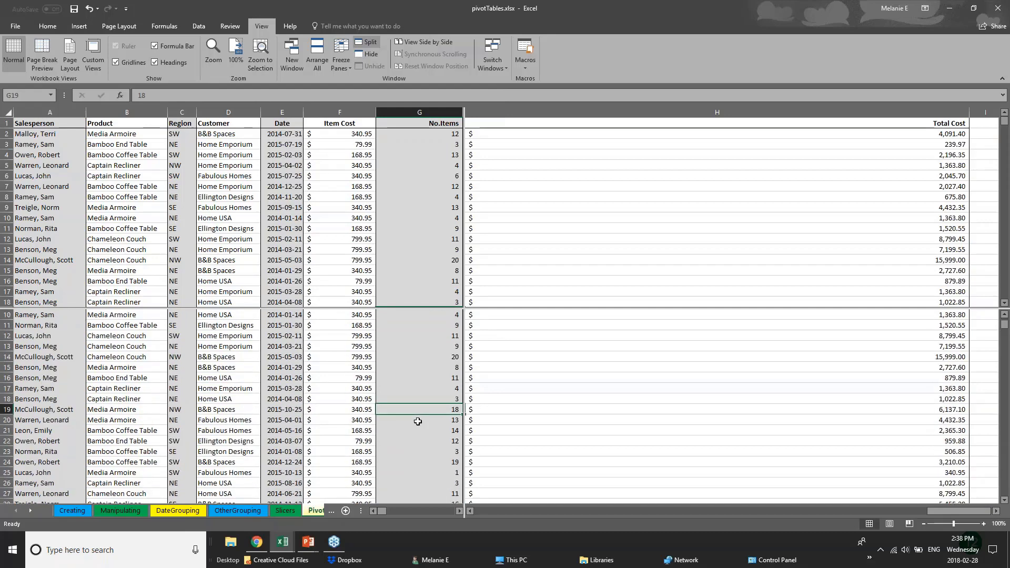
scroll(418, 422, "down", 20)
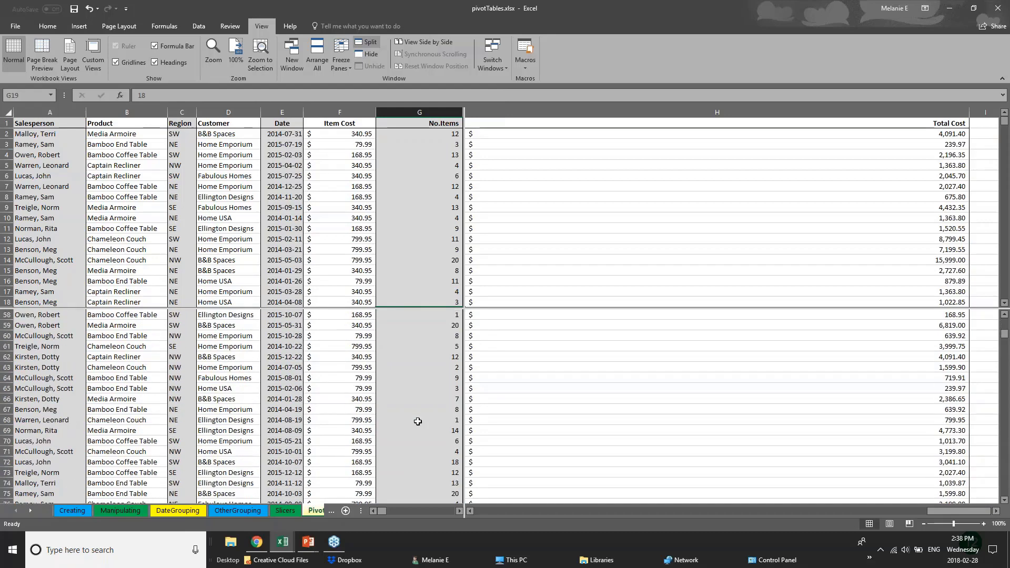
scroll(418, 421, "up", 2)
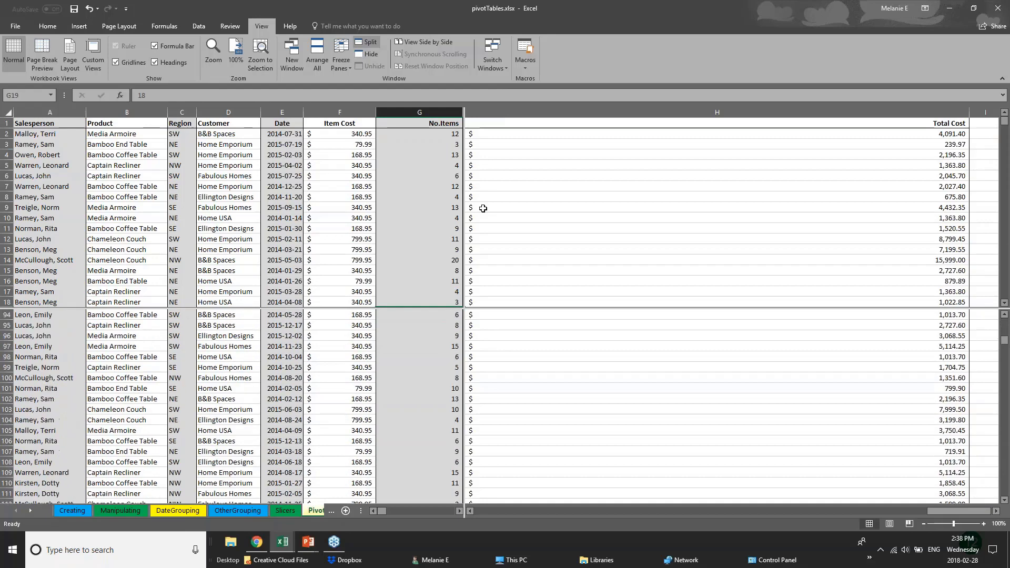
left_click(286, 235)
scroll(287, 236, "down", 15)
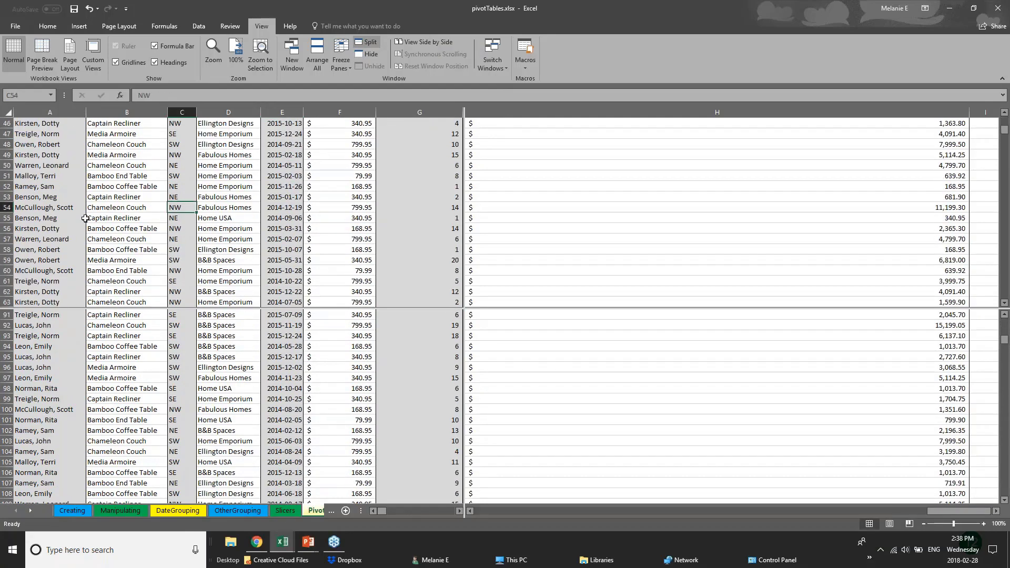
left_click(20, 216)
scroll(63, 266, "up", 4)
left_click(65, 376)
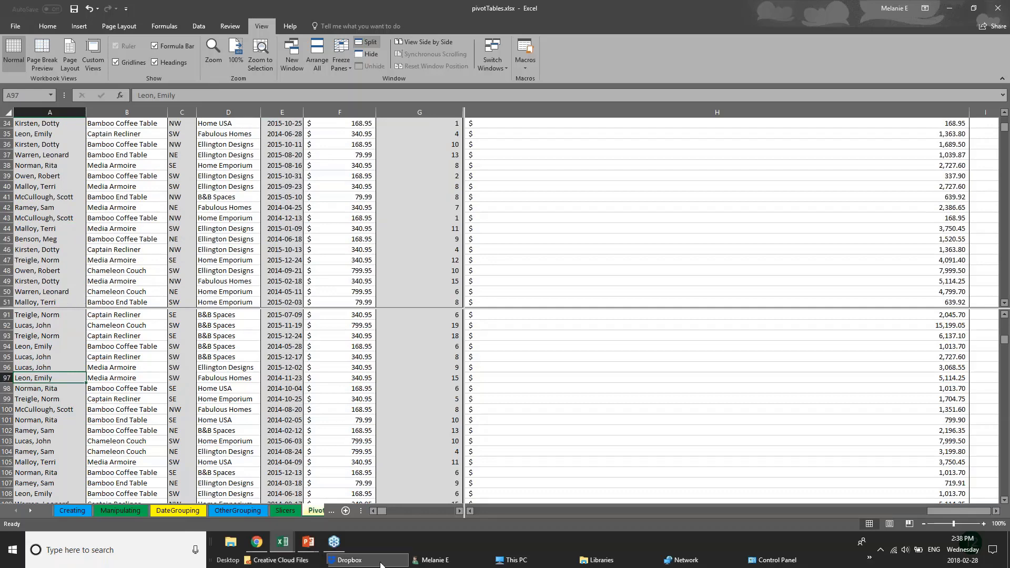
left_click(318, 514)
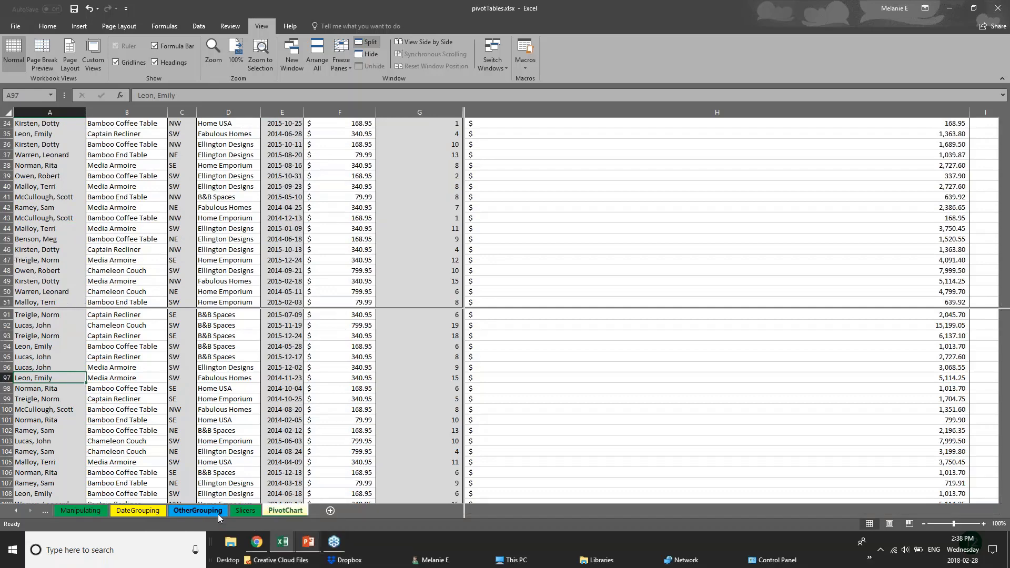
left_click(198, 511)
left_click(147, 514)
left_click(181, 513)
left_click(153, 514)
left_click(197, 514)
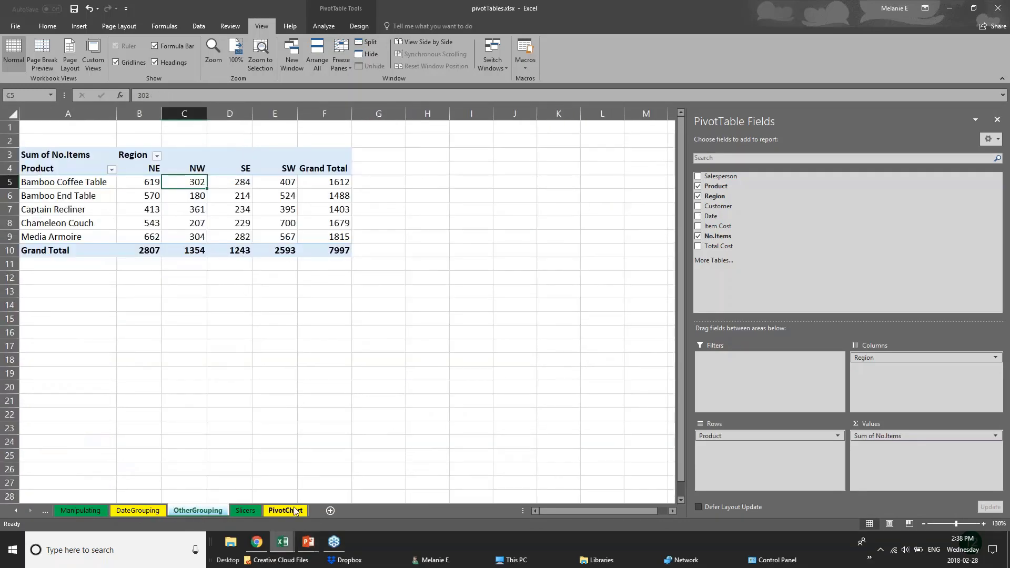
left_click(80, 510)
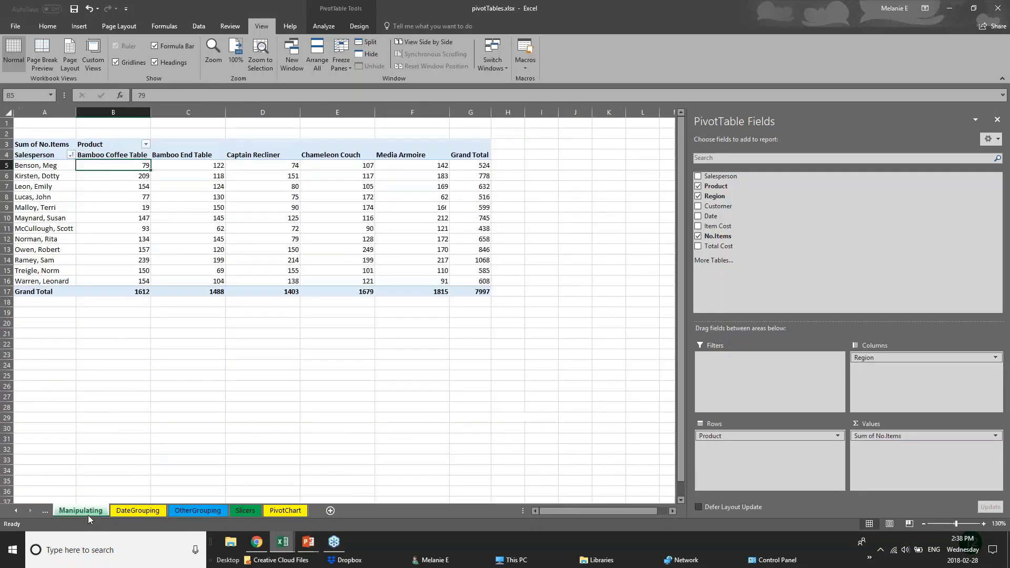
left_click(138, 511)
left_click(191, 512)
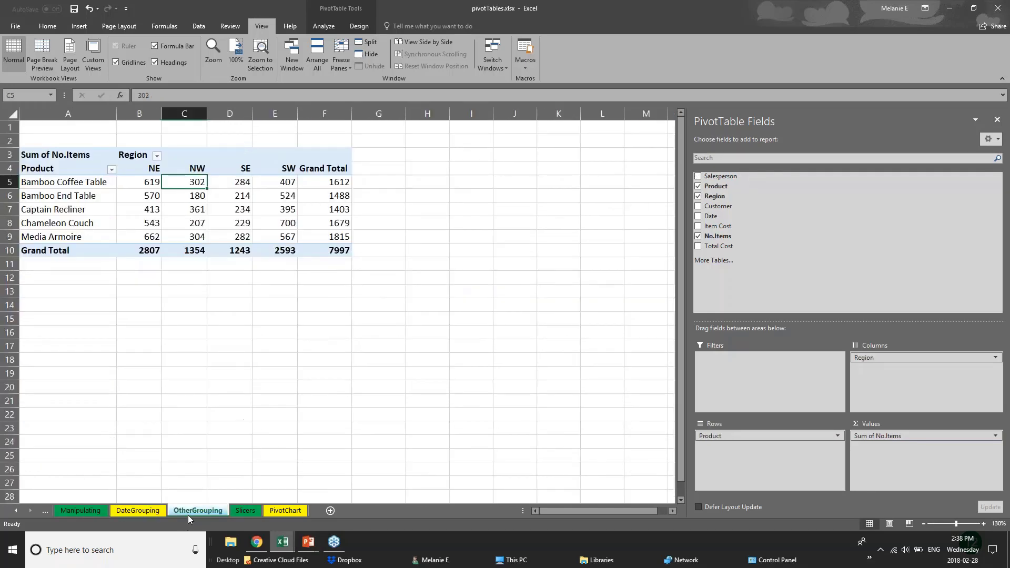
left_click(285, 511)
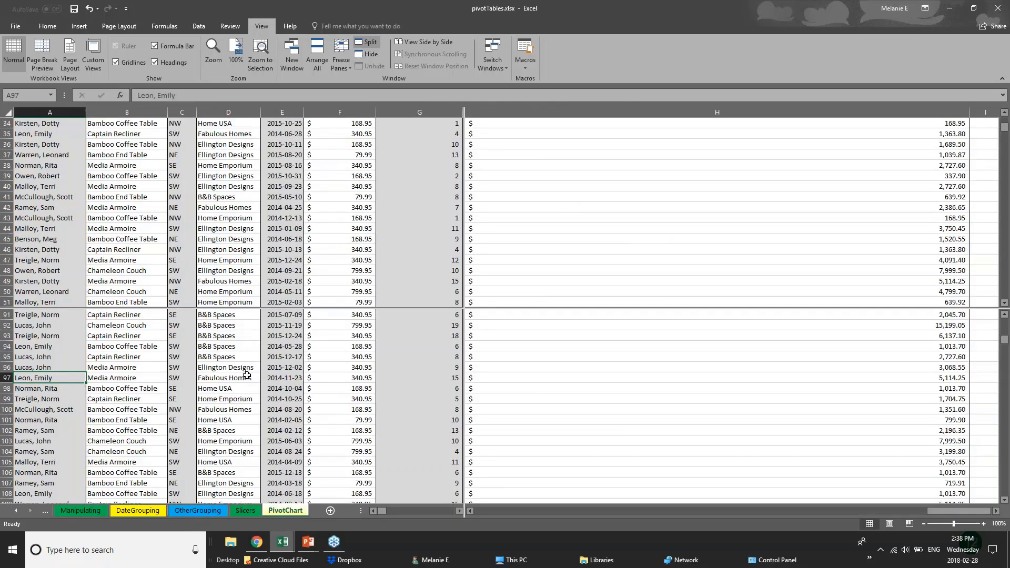
scroll(247, 375, "down", 3)
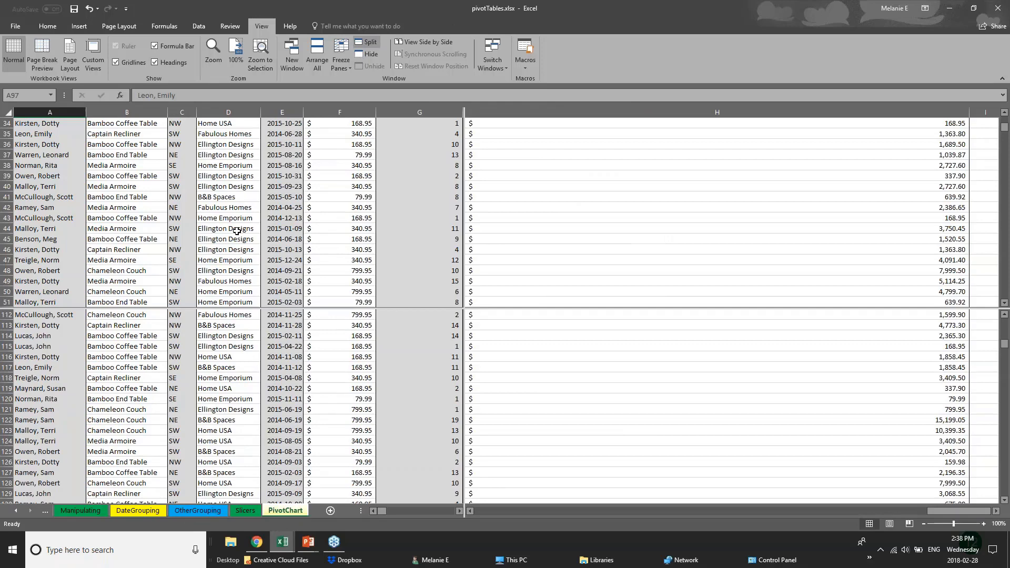
scroll(245, 358, "up", 8)
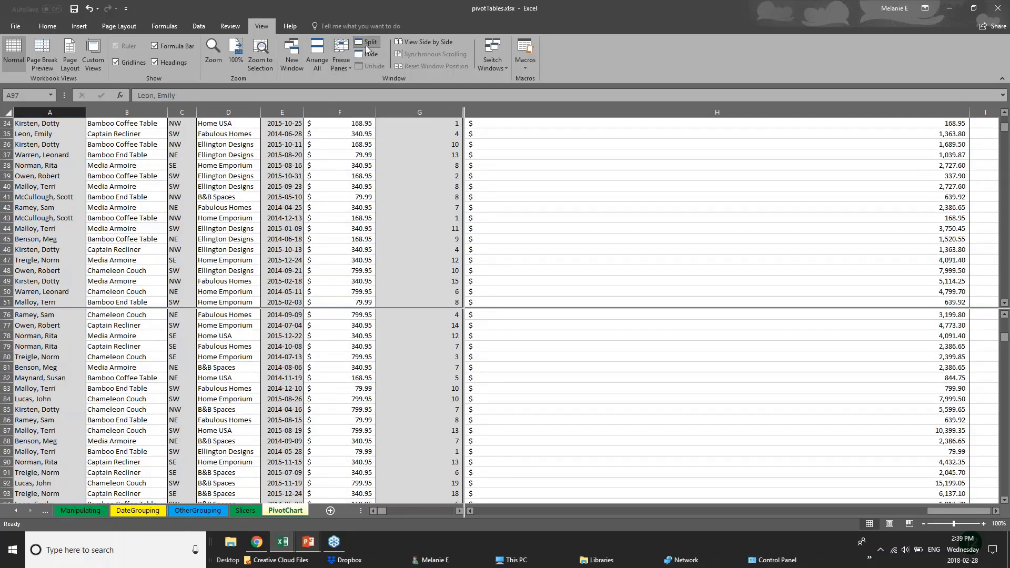
Advance the slide show to the Saving & Printing slide, then go back to the pivotTables workbook
left_click(308, 542)
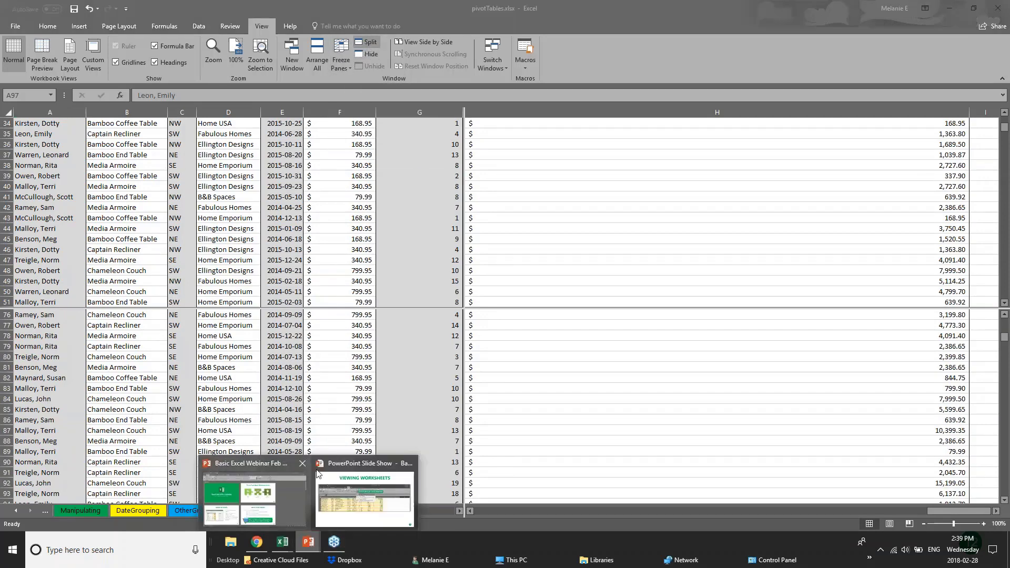
left_click(350, 505)
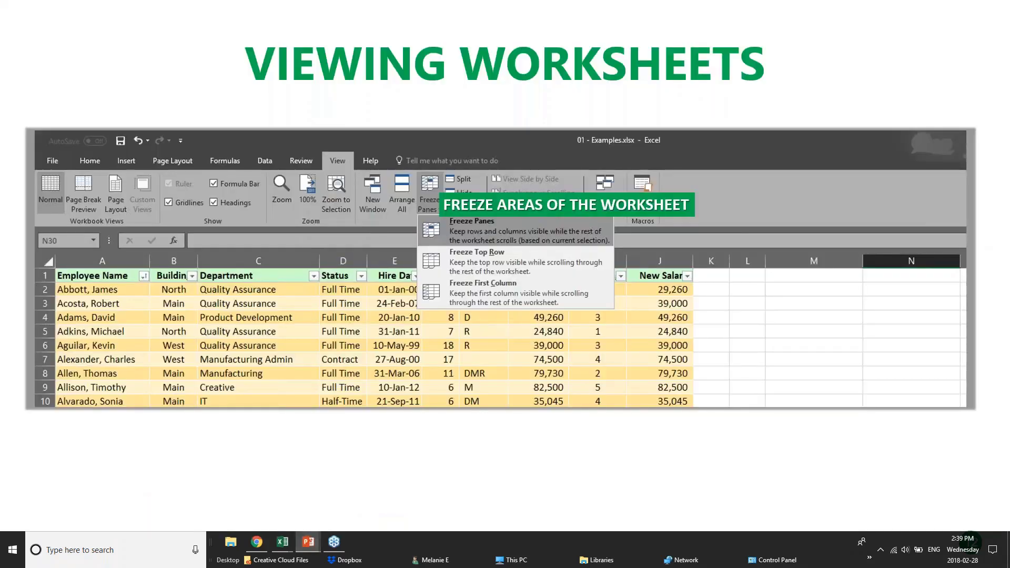
key("Right")
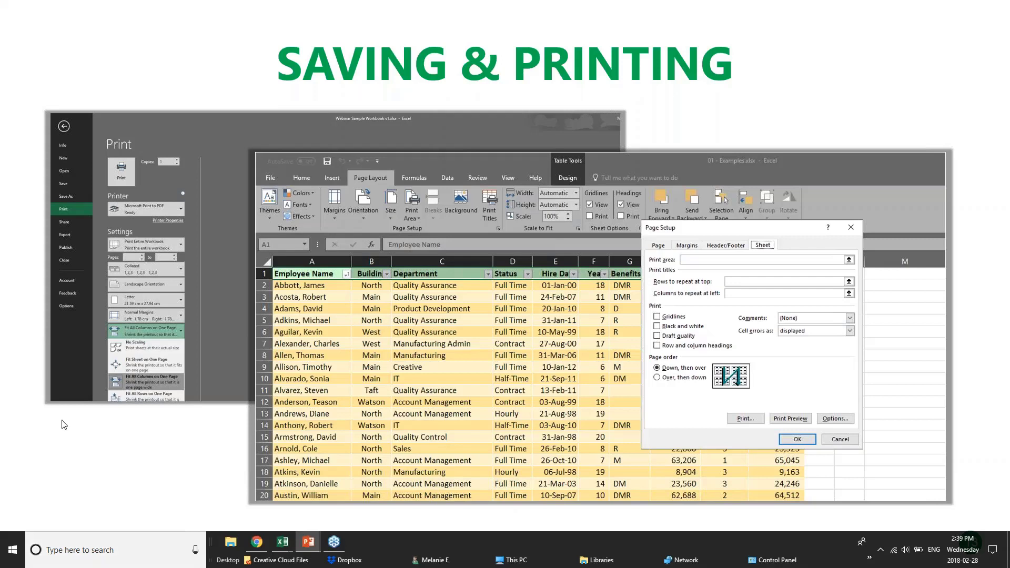
mouse_move(292, 529)
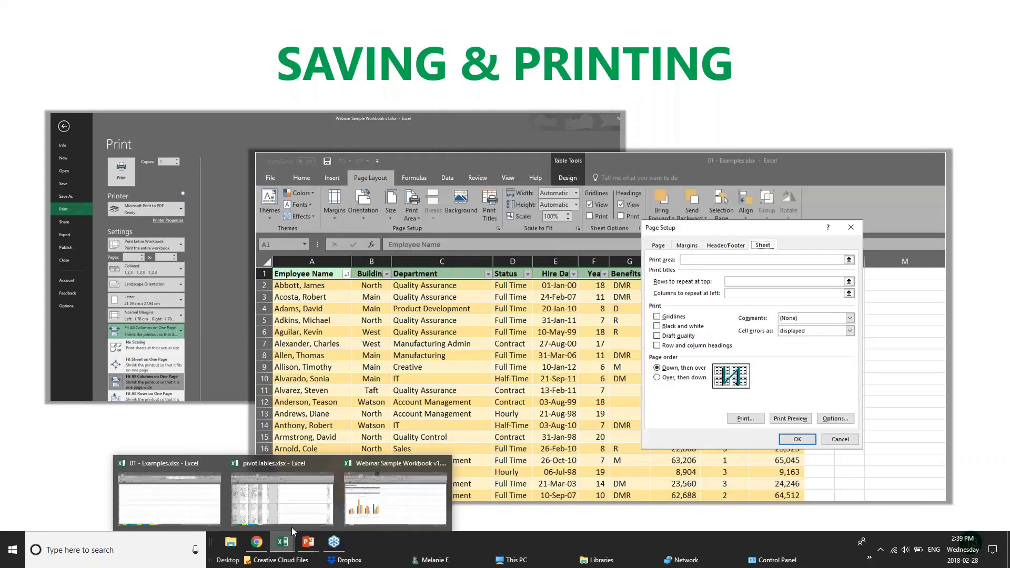
left_click(302, 500)
Flip through the OtherGrouping, DateGrouping and Manipulating sheets of pivotTables
scroll(284, 463, "down", 11)
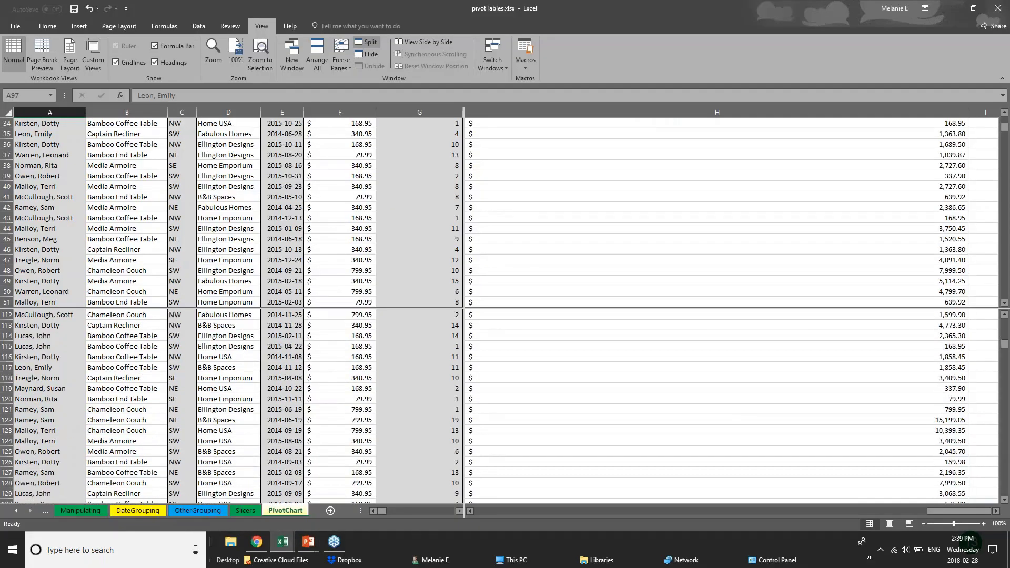
left_click(203, 514)
left_click(122, 512)
left_click(100, 513)
Switch to the 01 - Examples workbook's 2017 Budget sheet and open its File Info page
left_click(293, 548)
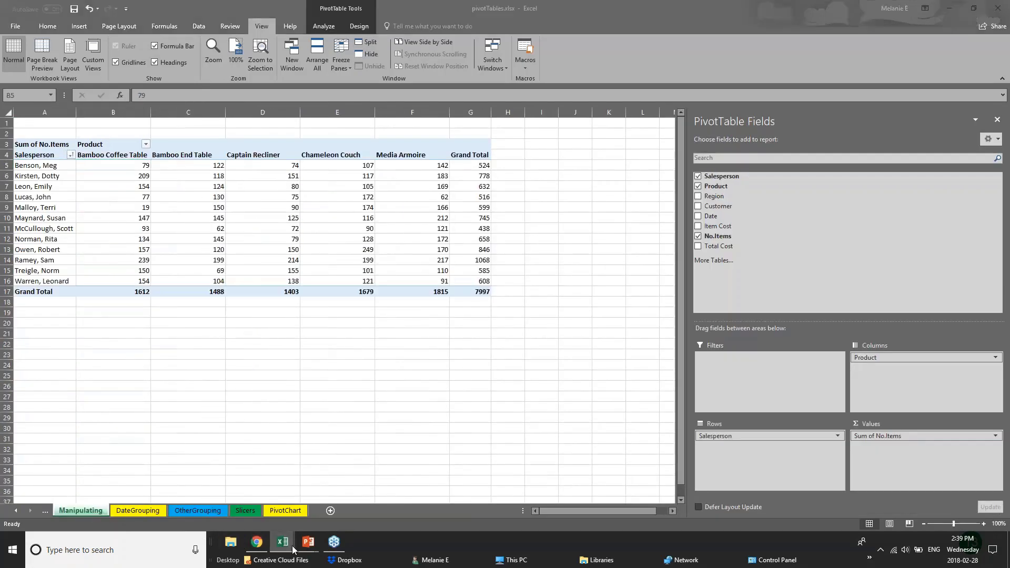
left_click(189, 491)
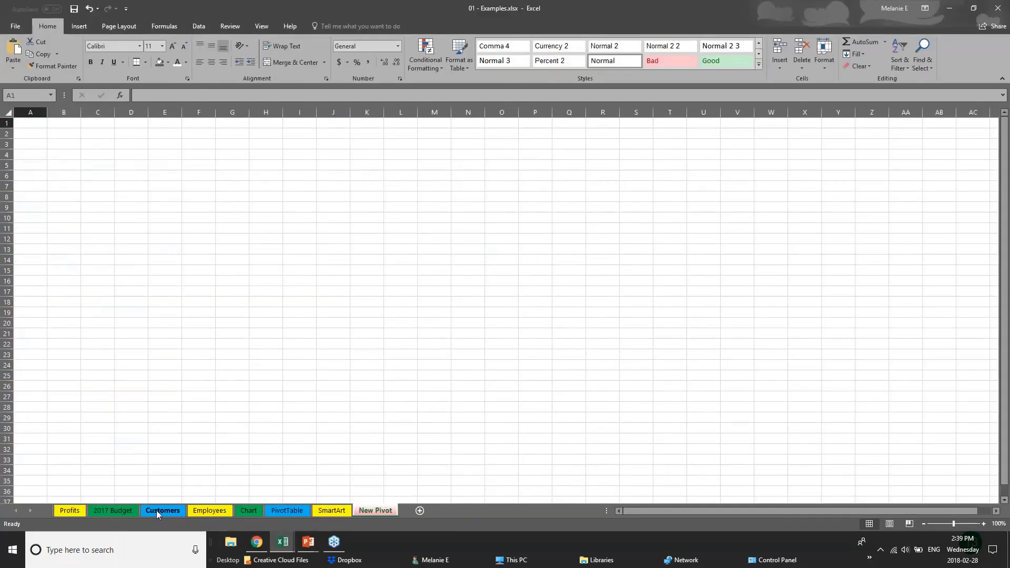
left_click(156, 511)
left_click(113, 511)
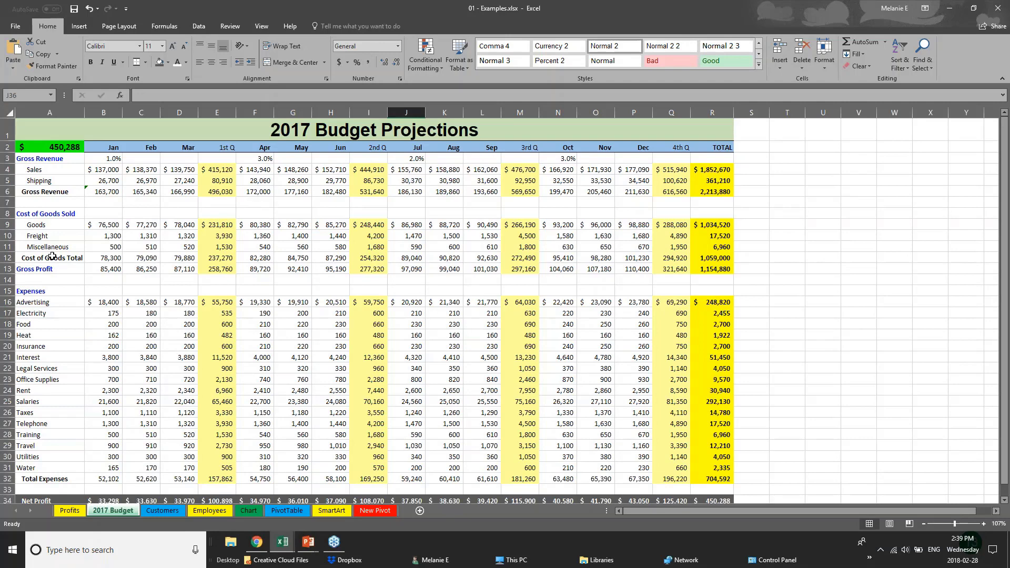
left_click(13, 29)
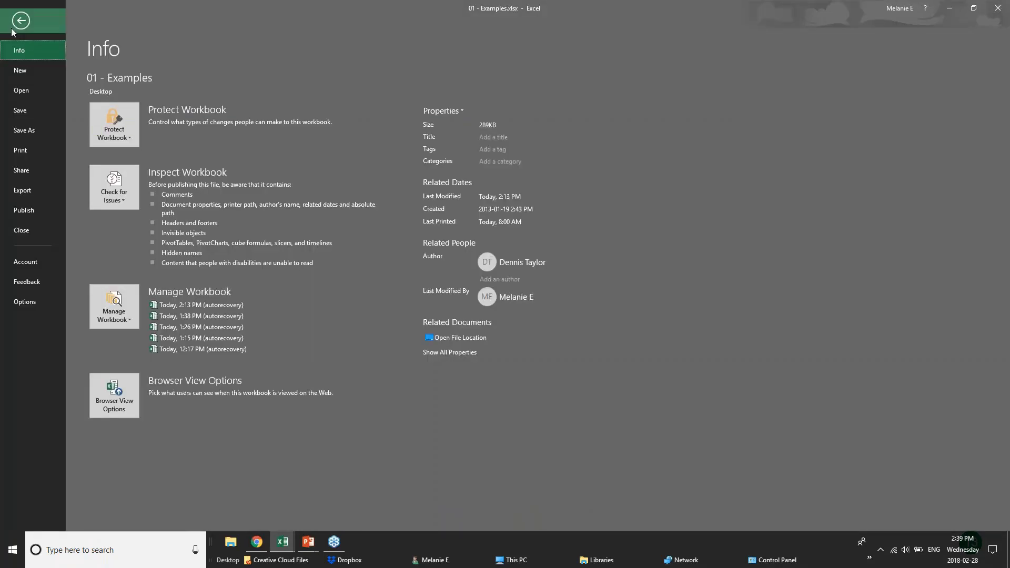
Leave and re-enter Backstage, passing Save As, to reach the Print page and preview
left_click(42, 113)
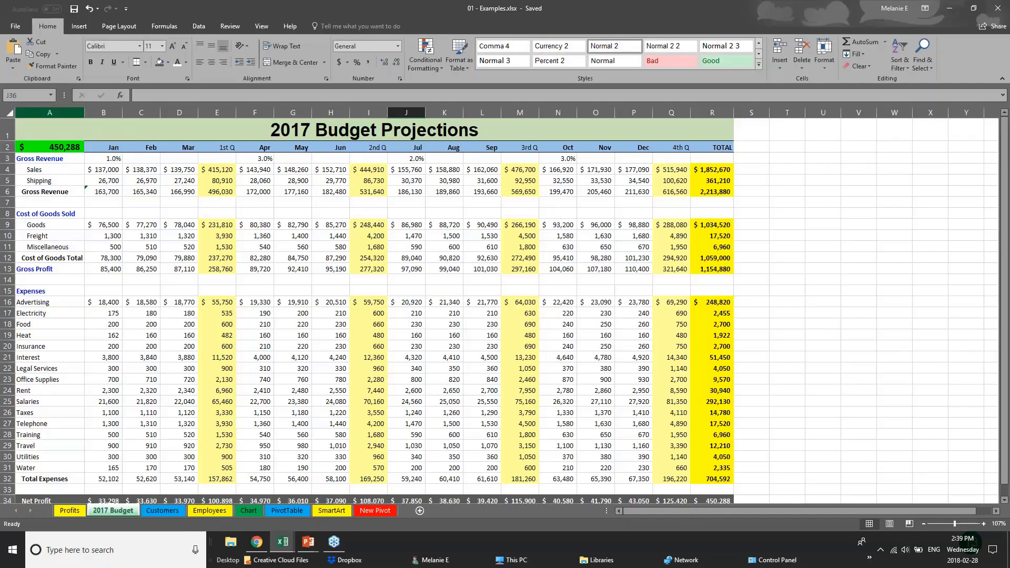
left_click(14, 26)
left_click(25, 139)
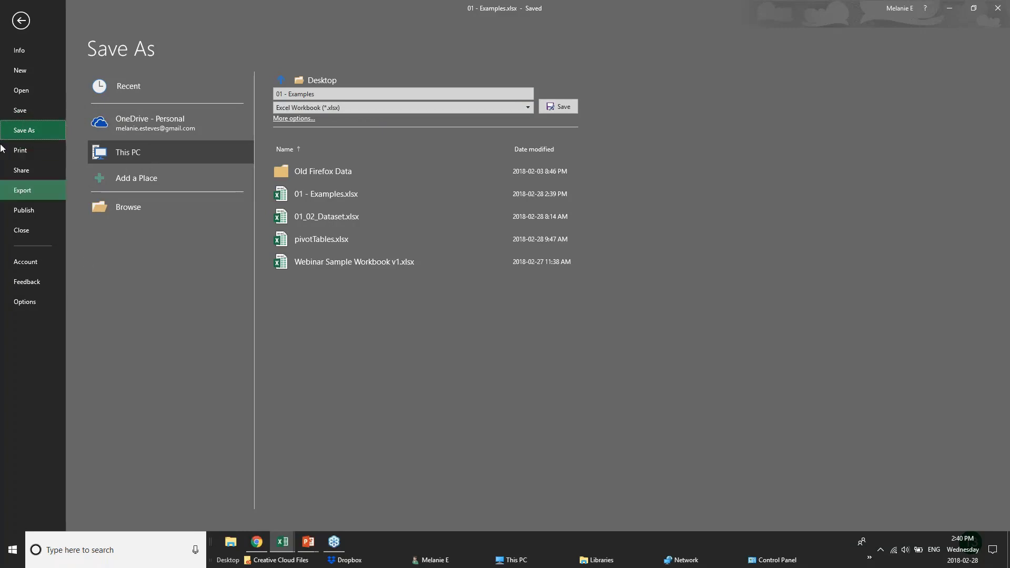
left_click(21, 152)
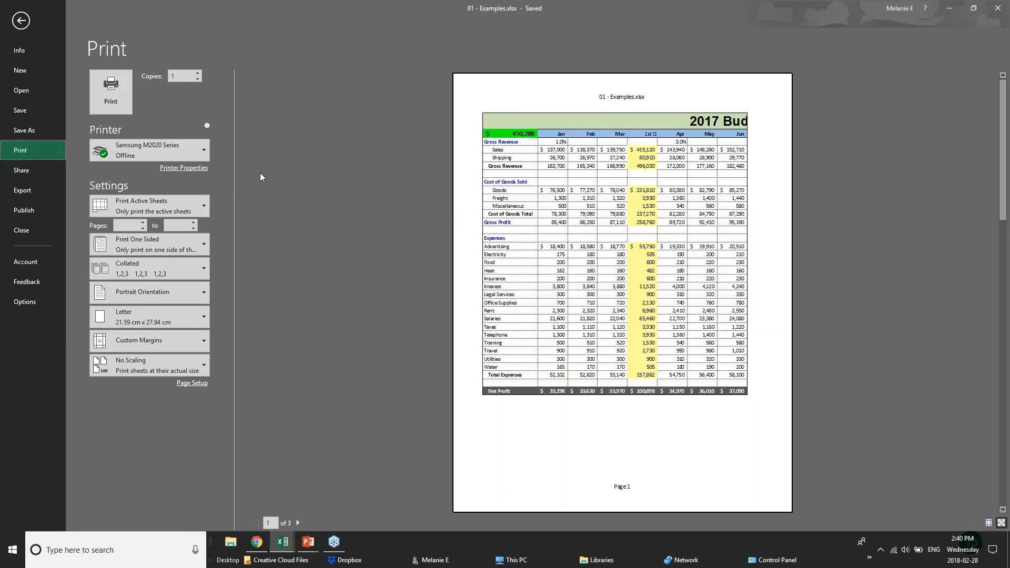
Choose Microsoft Print to PDF as the printer
mouse_move(184, 156)
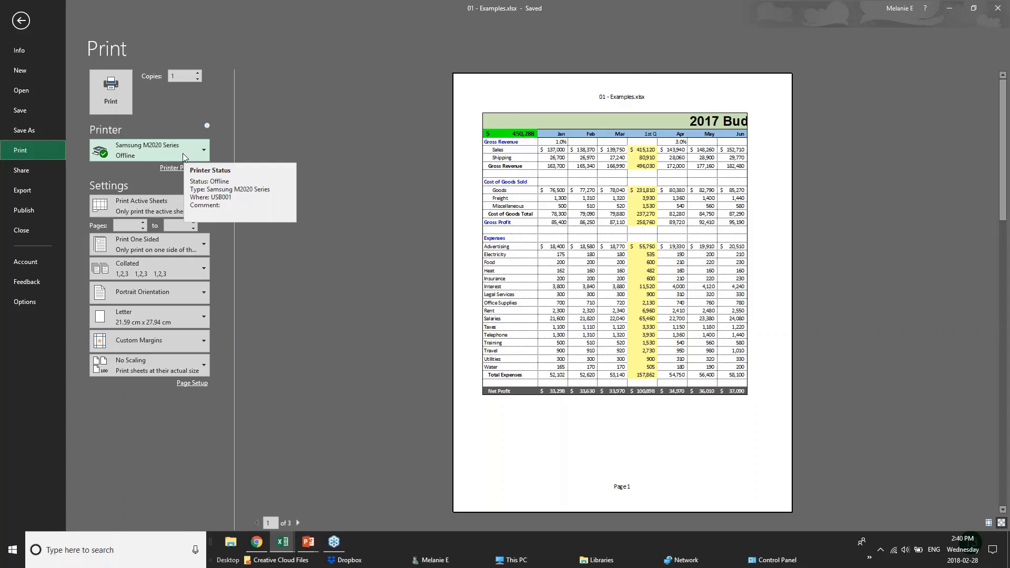
left_click(183, 156)
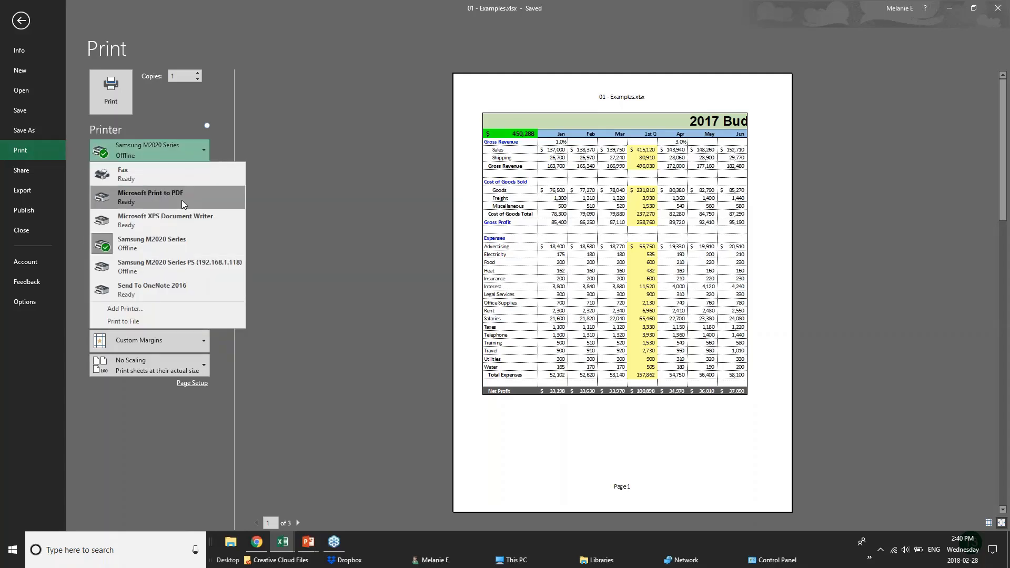
left_click(182, 200)
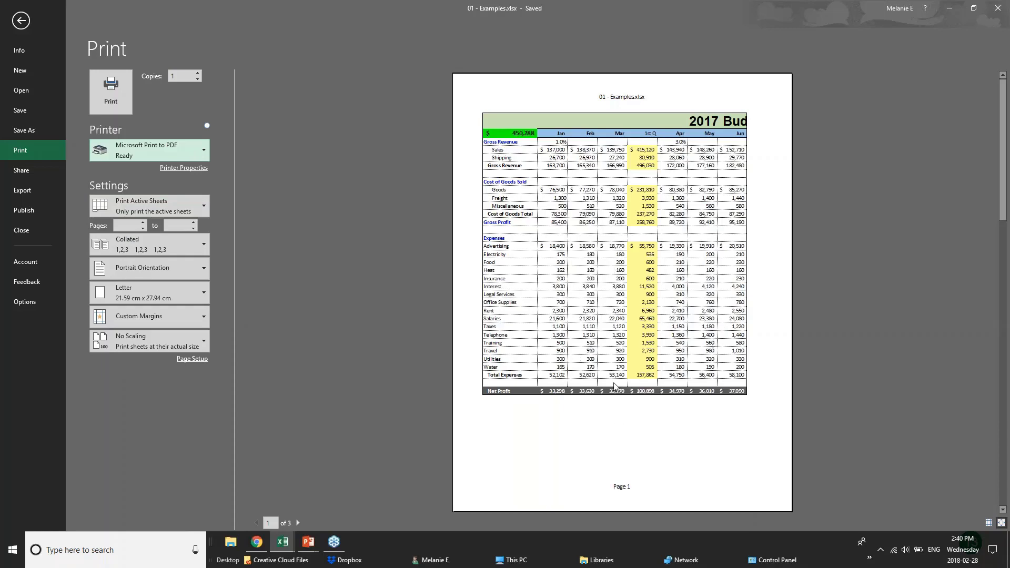
Page through the preview, then switch the orientation to Landscape
left_click(298, 523)
left_click(298, 523)
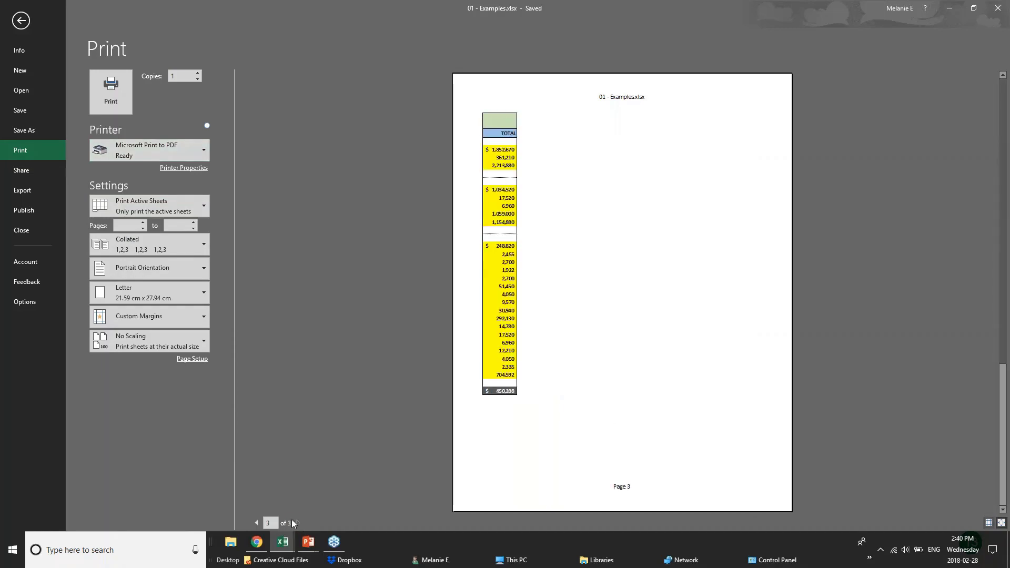
left_click(256, 523)
left_click(256, 523)
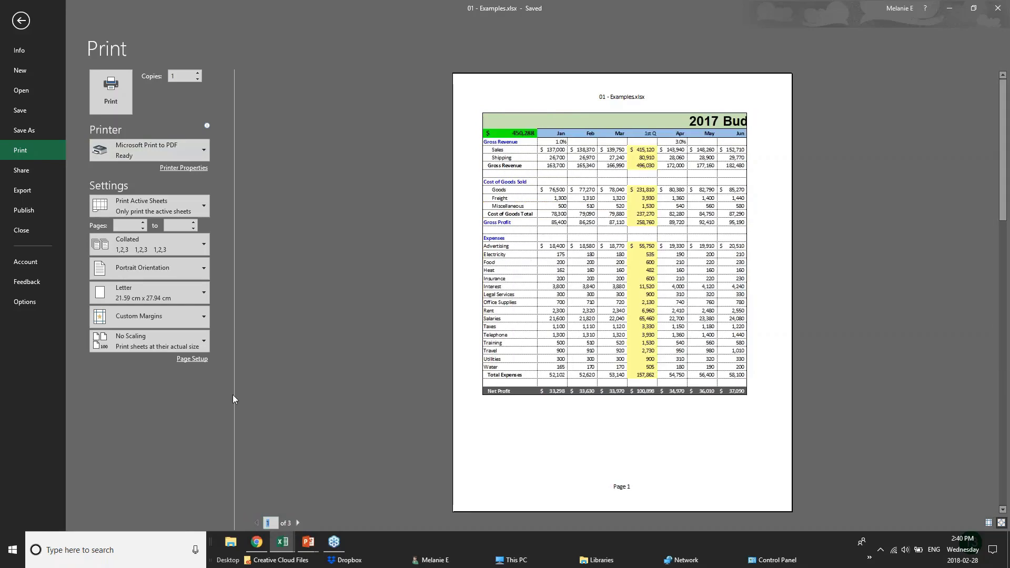
left_click(189, 272)
left_click(184, 316)
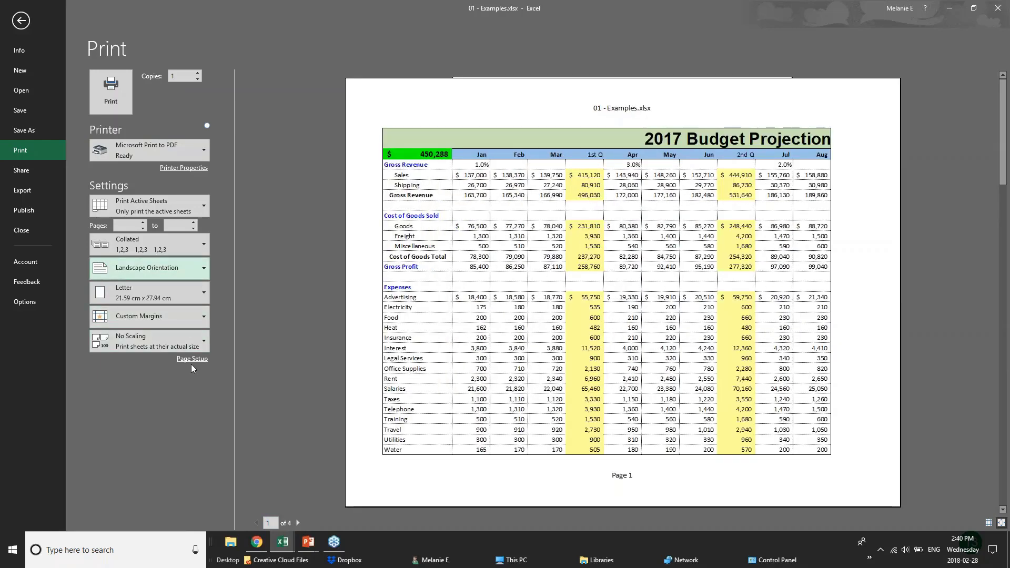
Try Print Selection, then revert to printing the active sheets
left_click(202, 201)
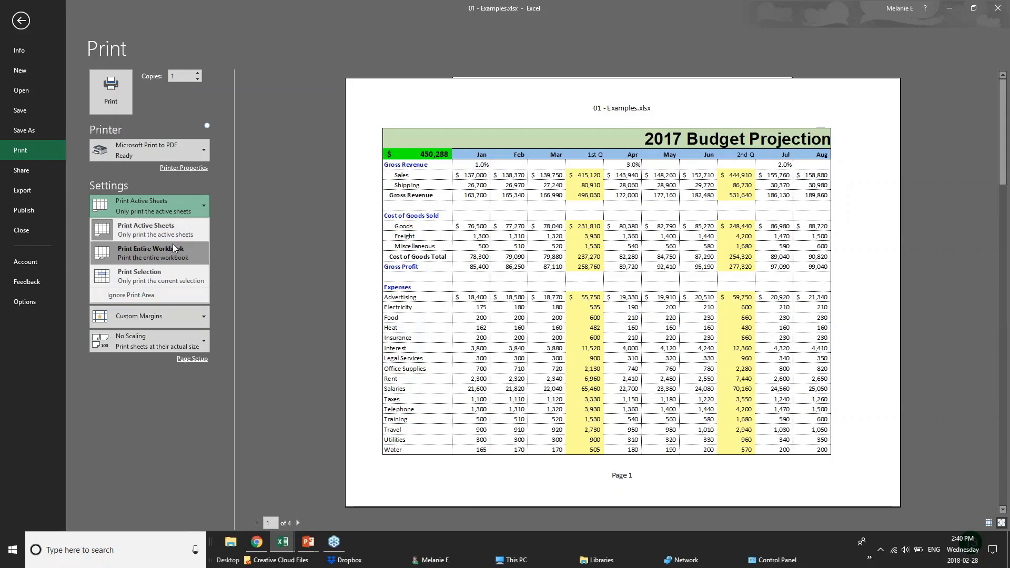
left_click(176, 274)
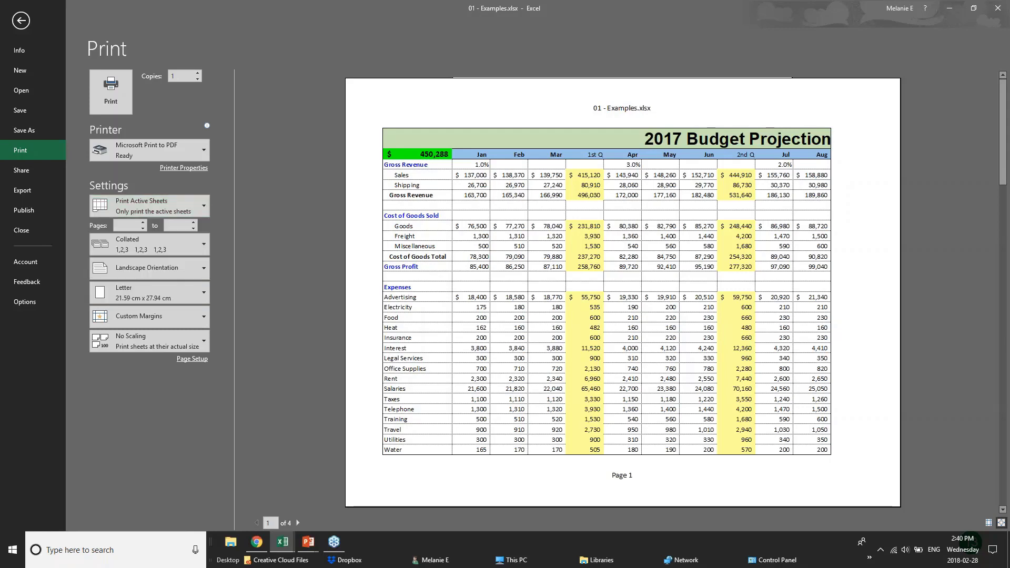
left_click(181, 200)
left_click(169, 235)
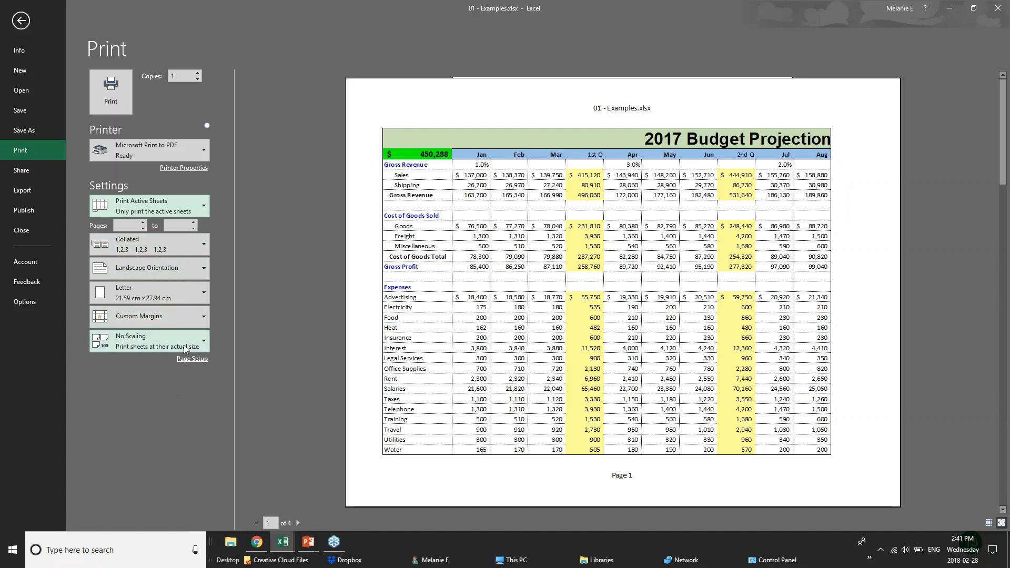
Apply Narrow margins and bring up the Page Setup dialog
left_click(199, 317)
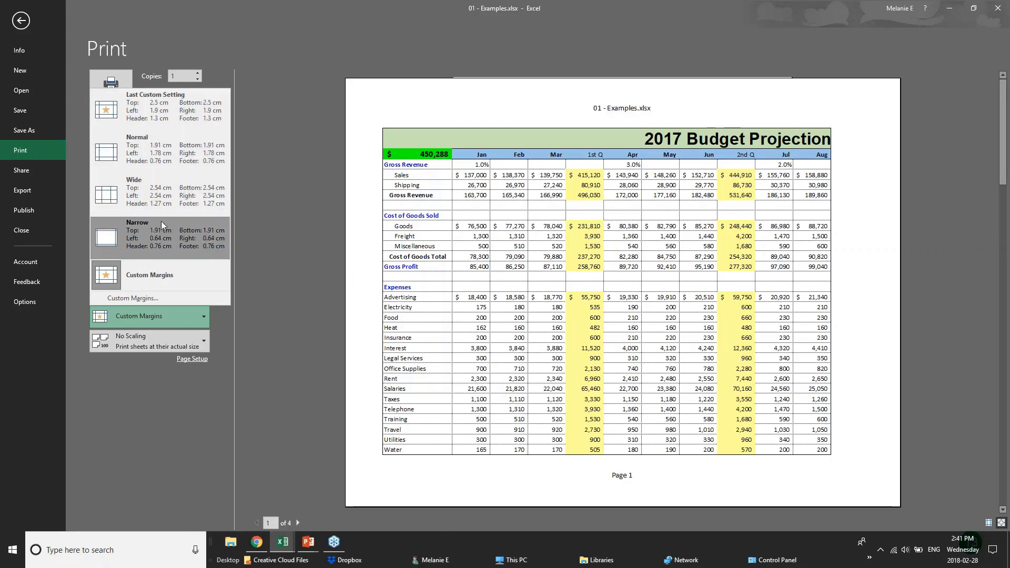
left_click(164, 241)
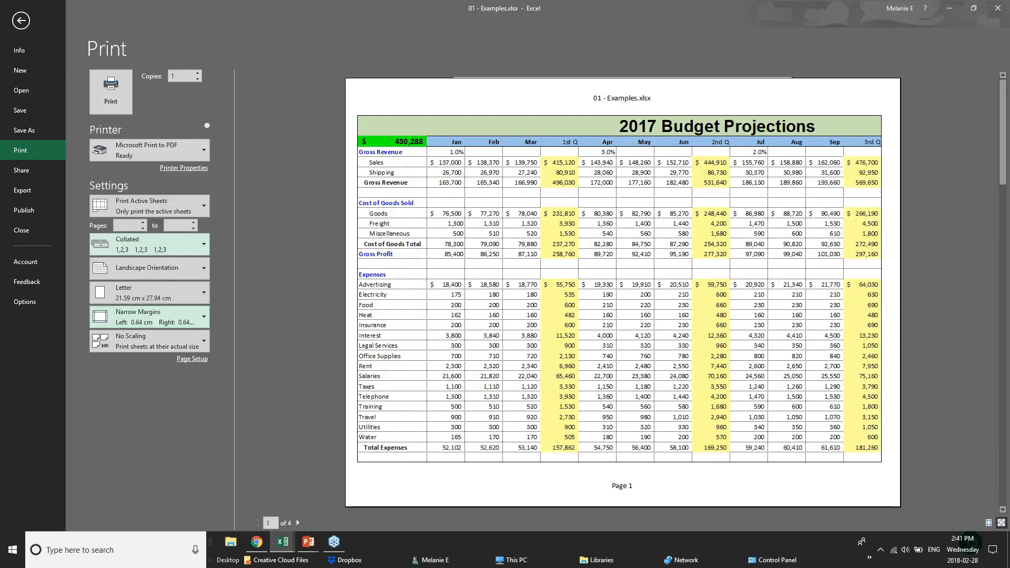
left_click(190, 362)
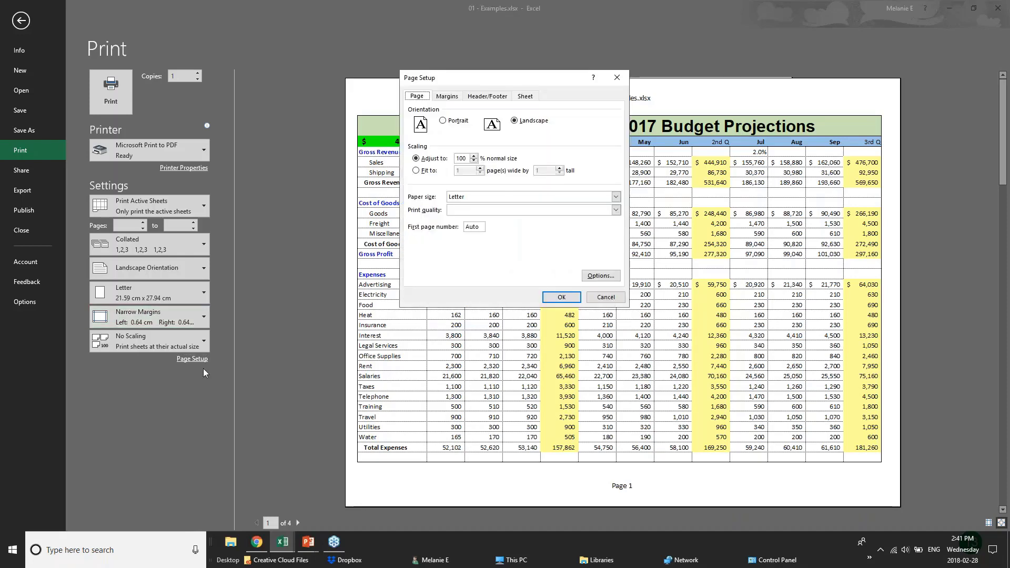
Scale the printout to fit 1 page wide by 1 page tall
left_click(476, 161)
left_click(476, 161)
left_click(417, 170)
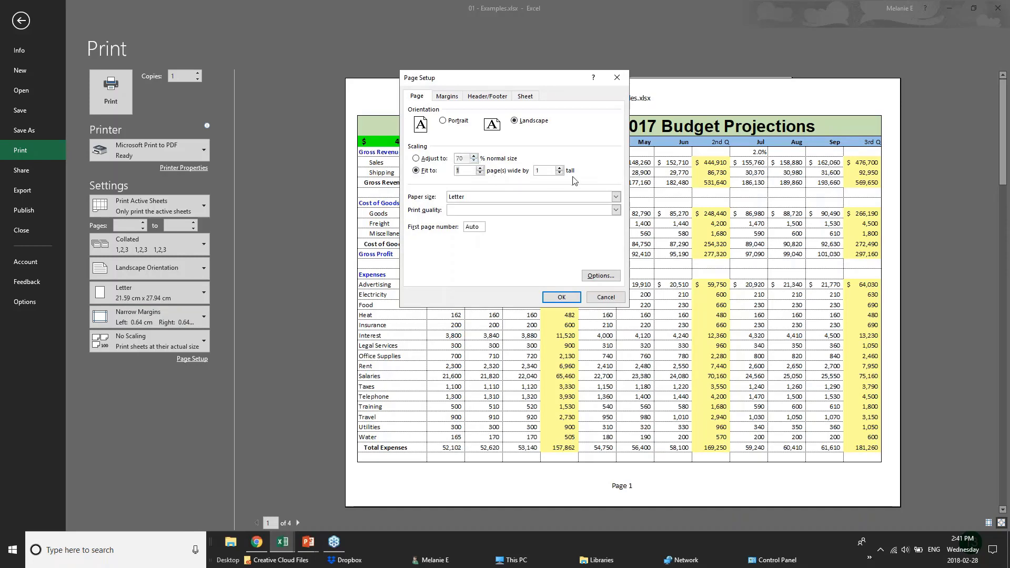
left_click(448, 96)
Add a custom header: BUDGET PROJECTIONS left, CONFIDENTIAL centre, and apply
left_click(488, 97)
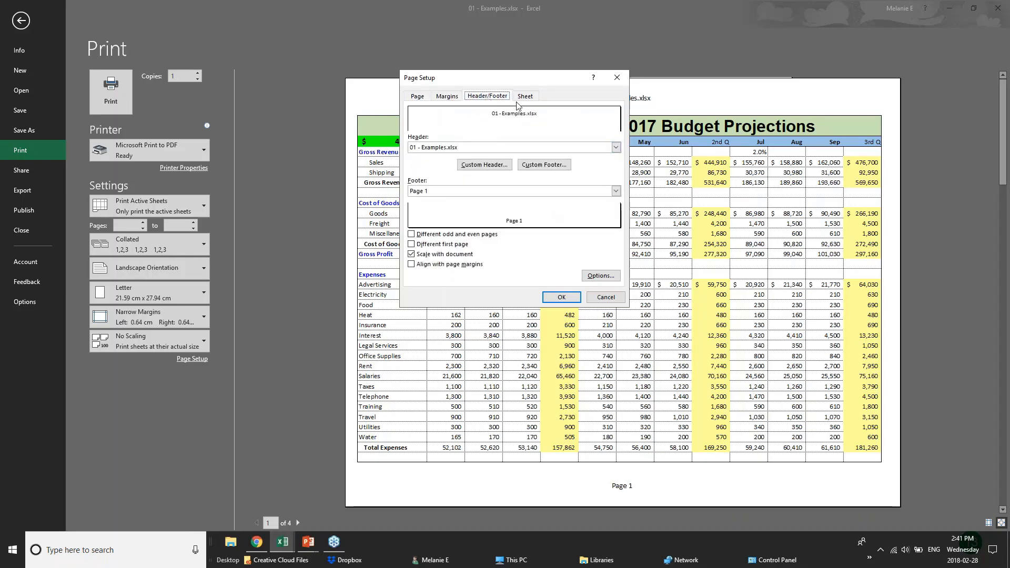
left_click(472, 148)
left_click(473, 148)
left_click(479, 166)
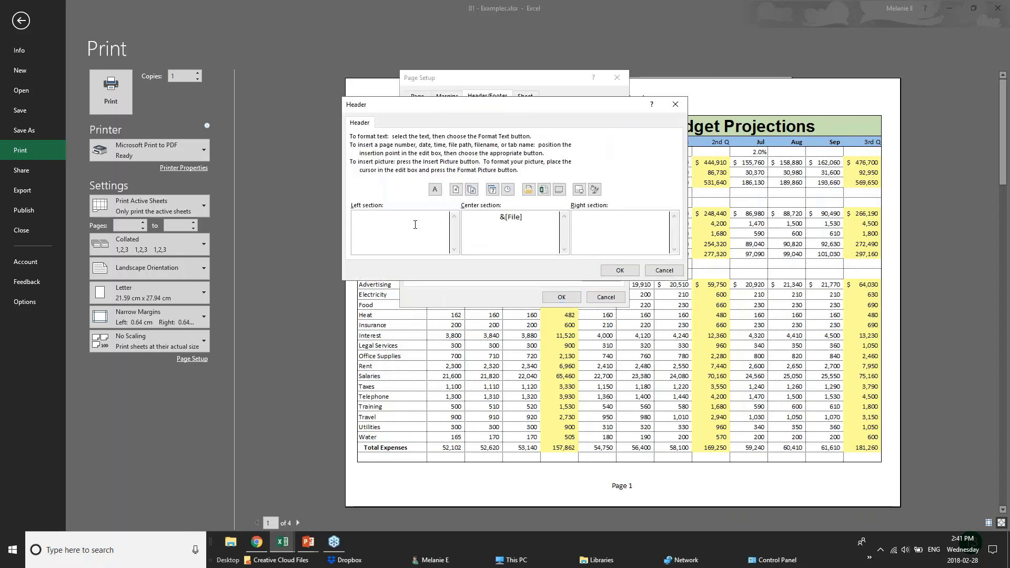
type("BUDGE")
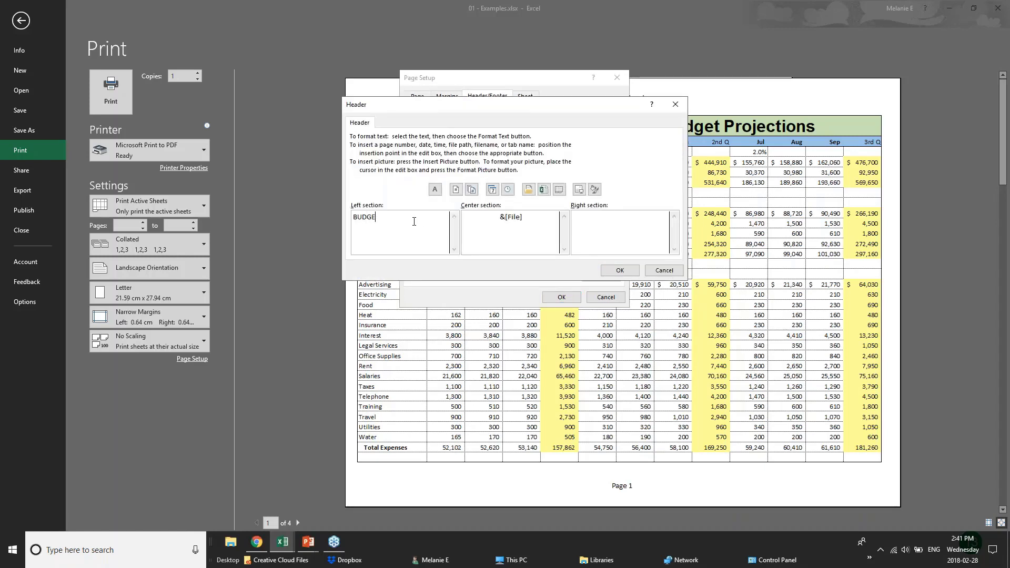
type("T PROJ")
key("BackSpace")
type("JECTIONS")
left_click_drag(522, 217, 462, 214)
type("CONFIDENTIAL")
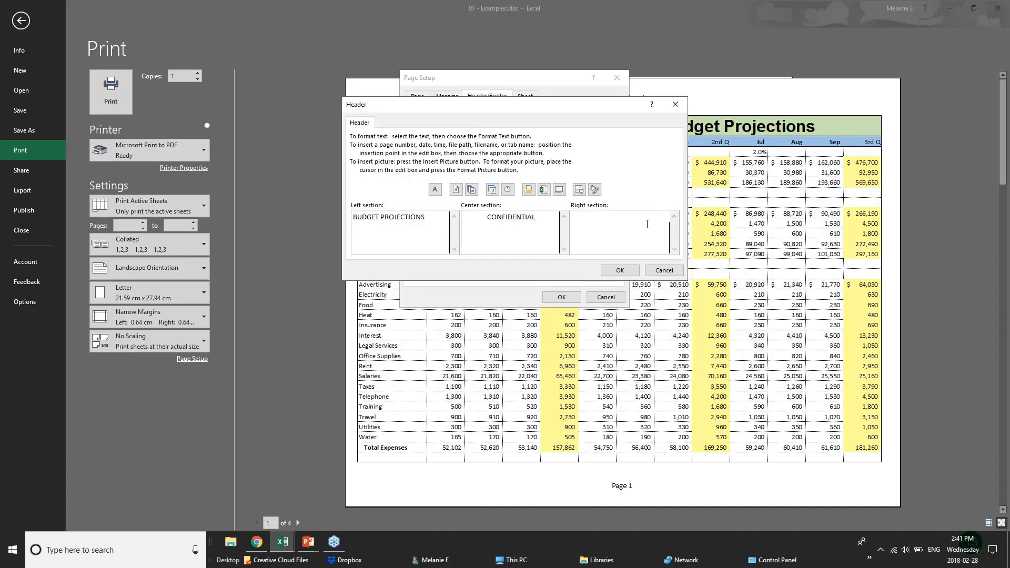
left_click(620, 270)
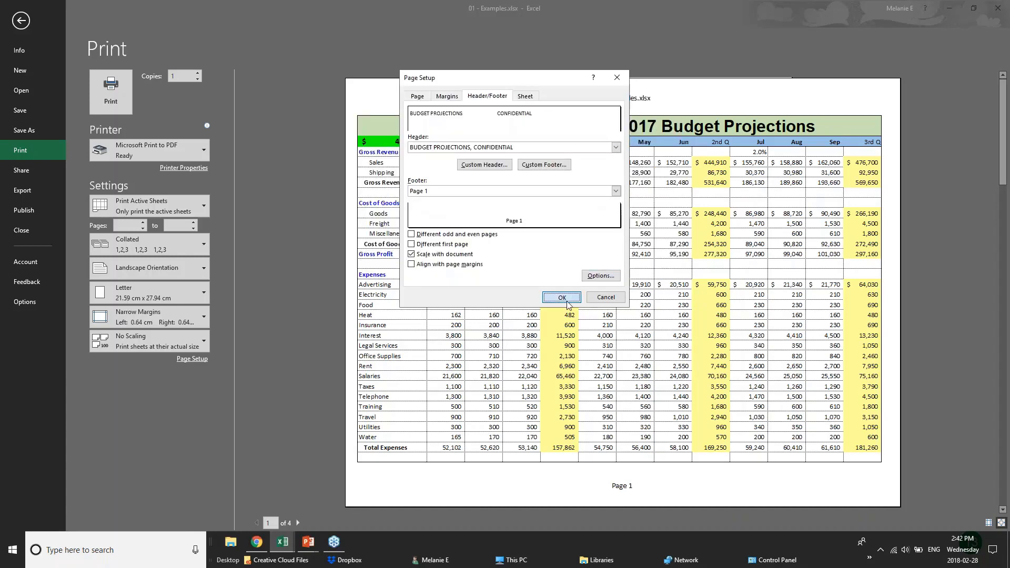
left_click(562, 298)
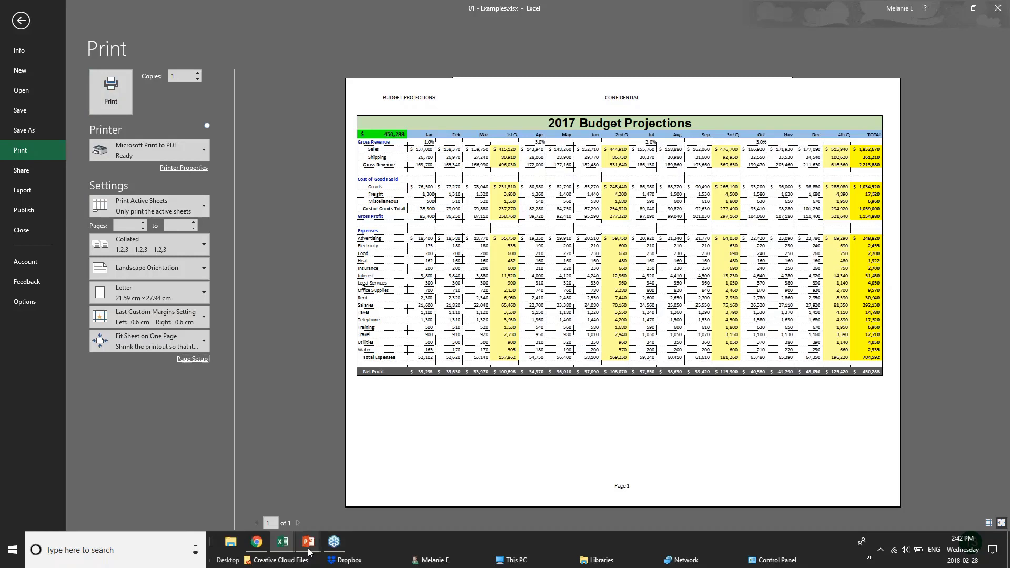
mouse_move(310, 553)
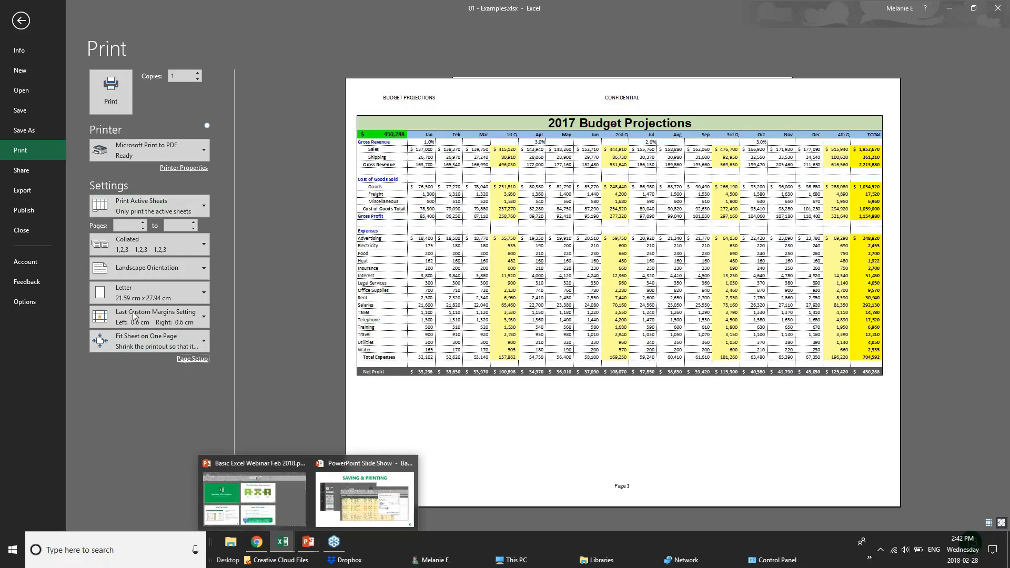
Advance the PowerPoint slide show to the SHARING & SECURITY slide
left_click(313, 548)
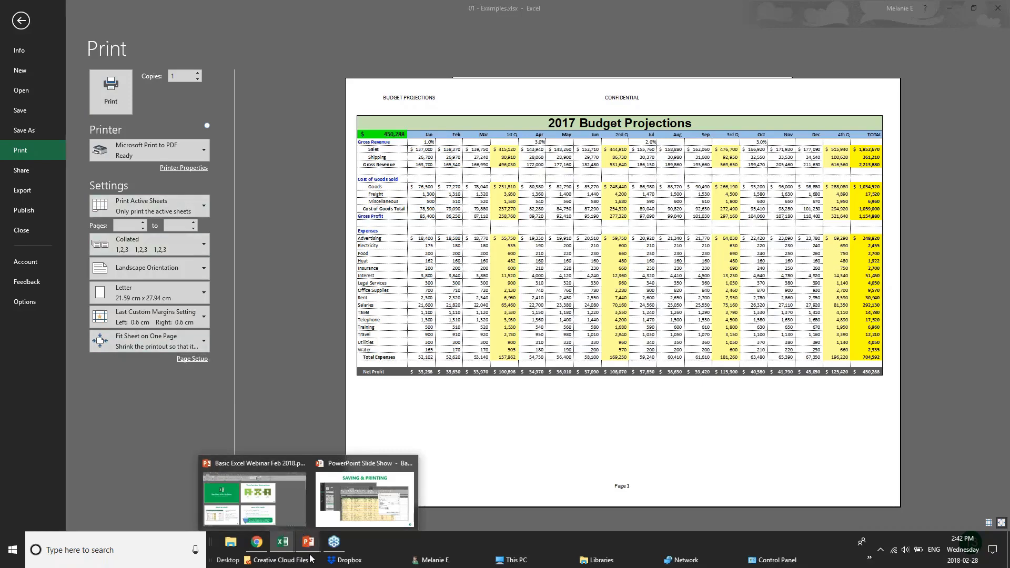
left_click(357, 507)
key("Right")
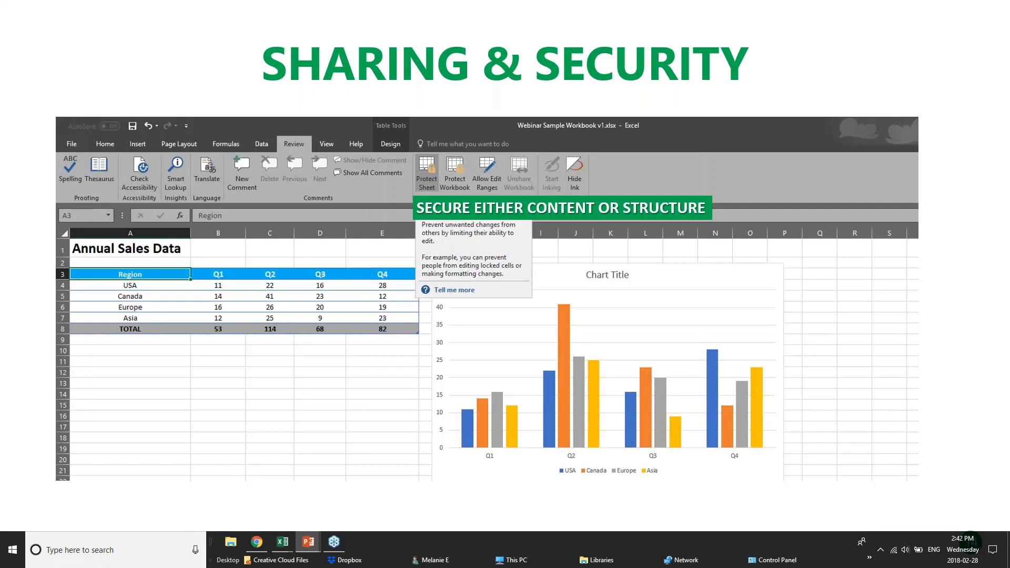
Return to the 01 - Examples workbook in Excel and show its Info page
left_click(259, 543)
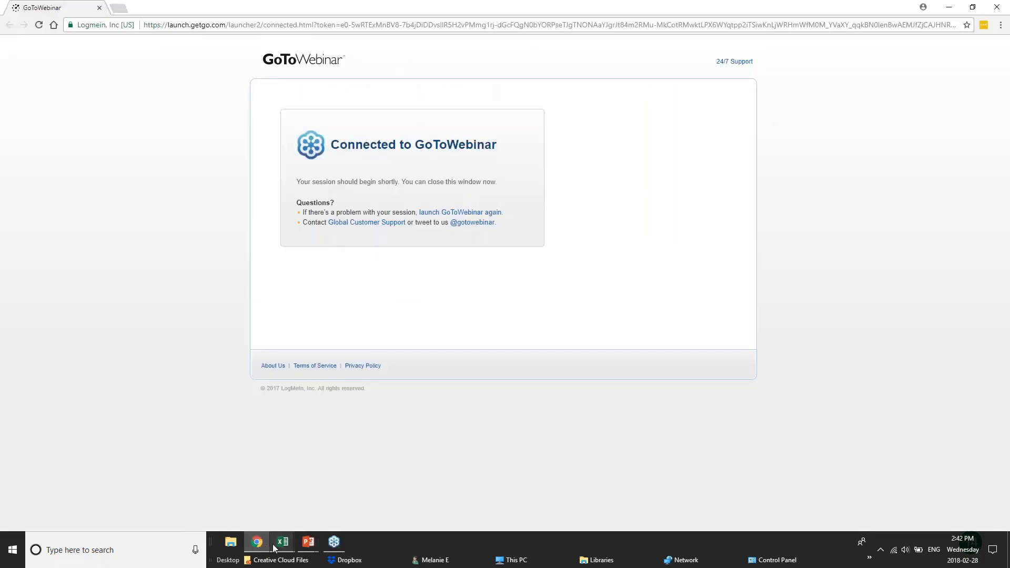
mouse_move(283, 544)
left_click(181, 504)
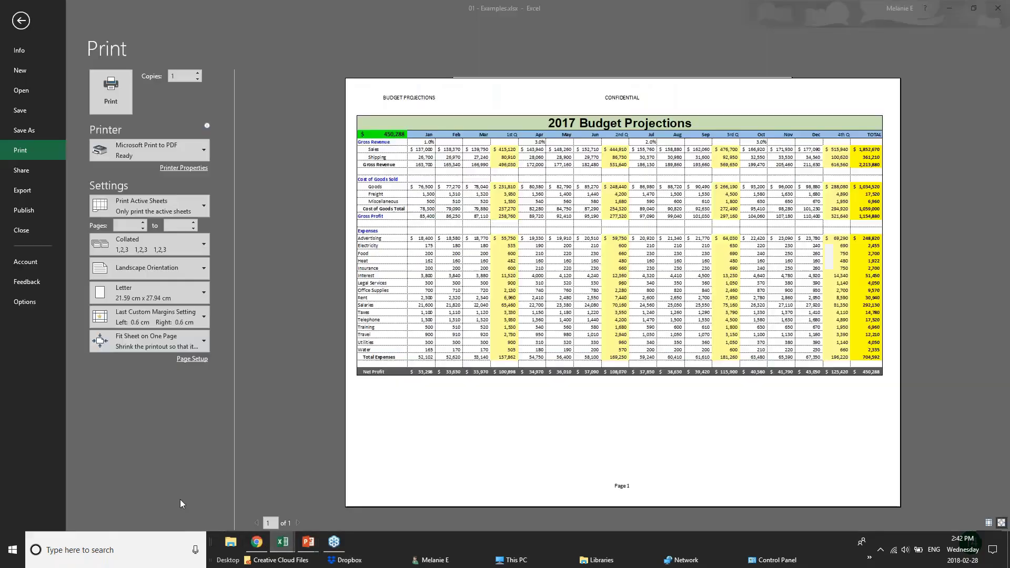
left_click(20, 19)
left_click(17, 25)
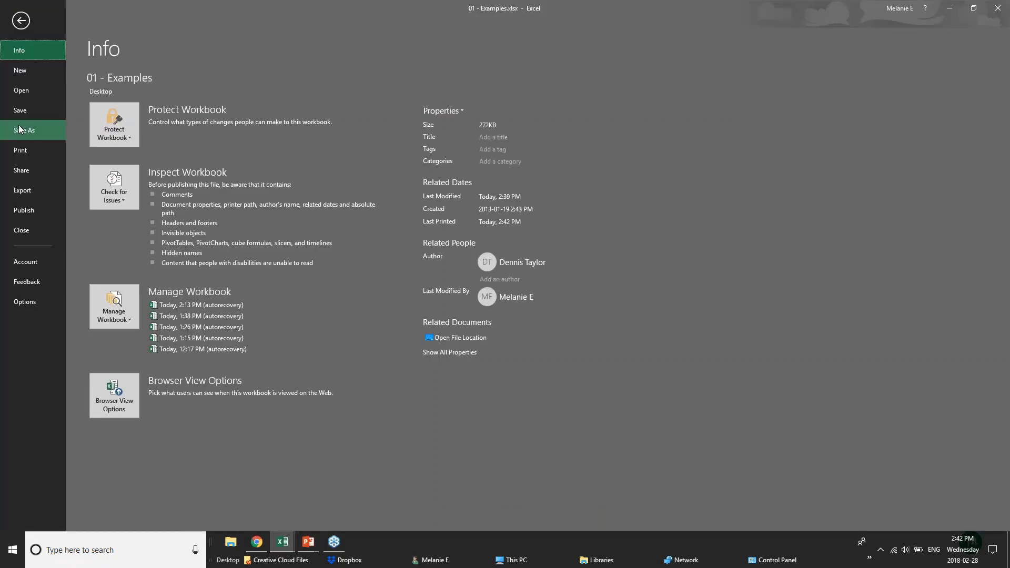
Show the Save As page for This PC after glancing at the OneDrive location
left_click(20, 130)
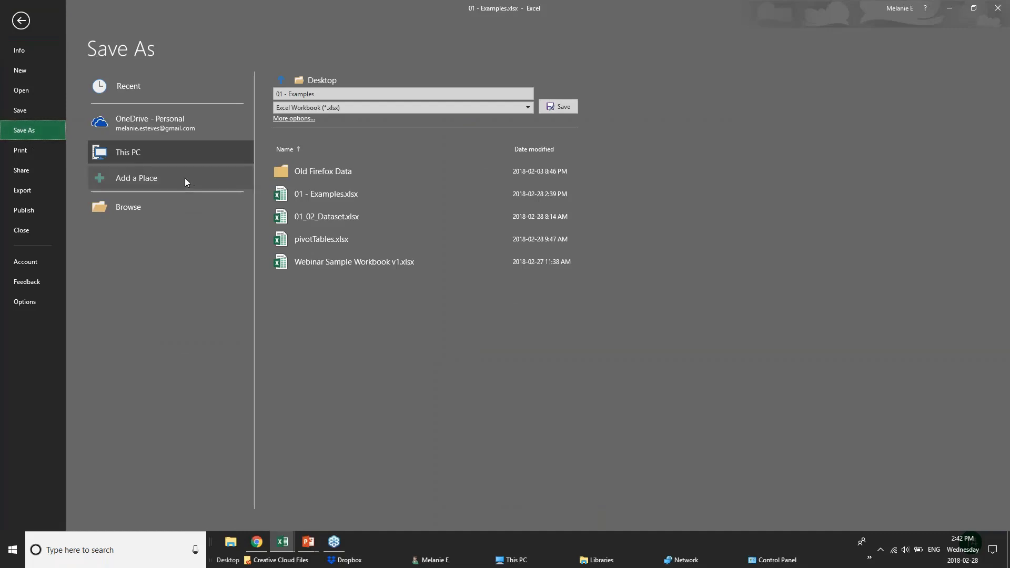
left_click(125, 129)
left_click(136, 155)
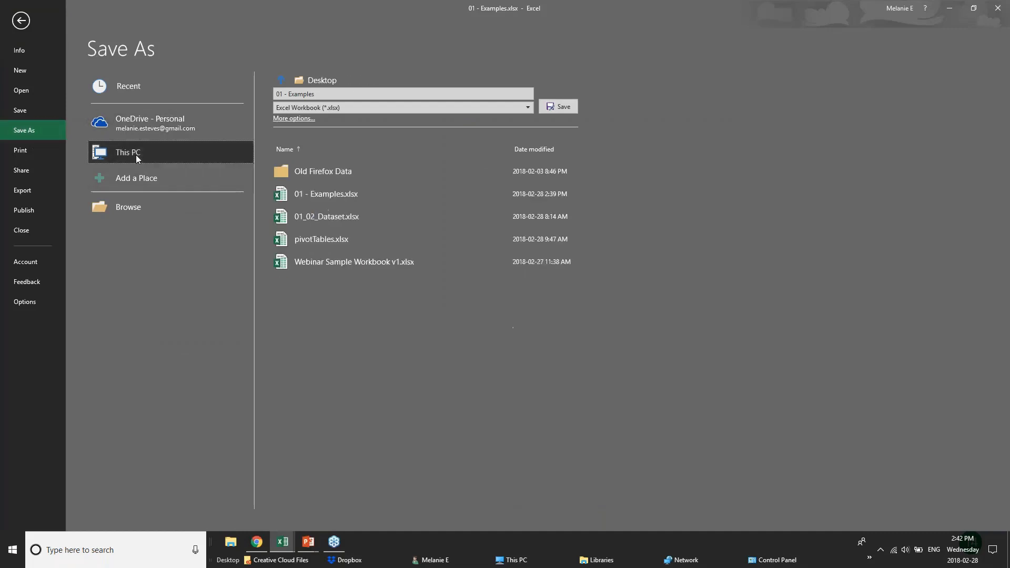
Inspect the save dialog's General Options, closing them without changes
left_click(287, 119)
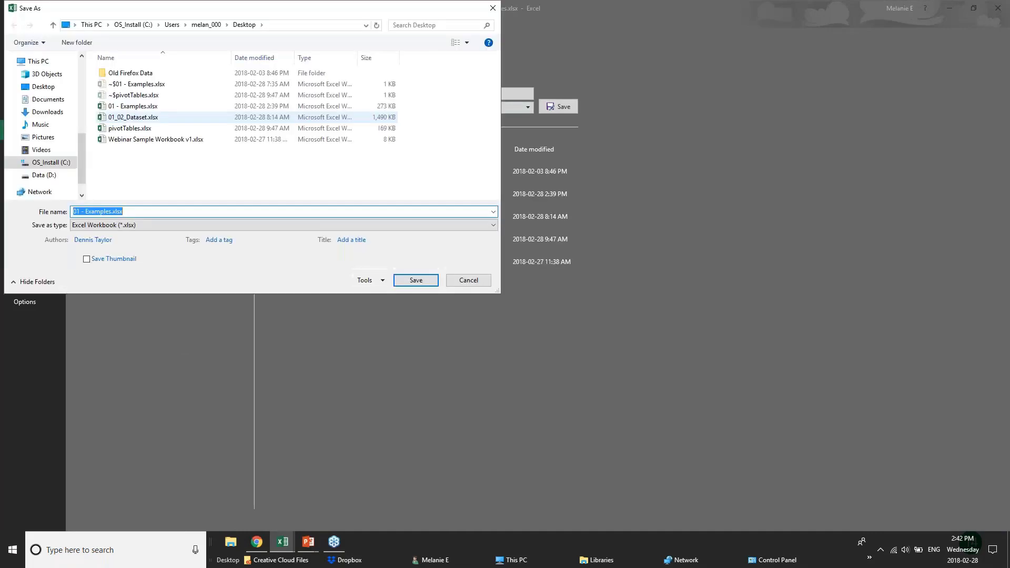
left_click(364, 281)
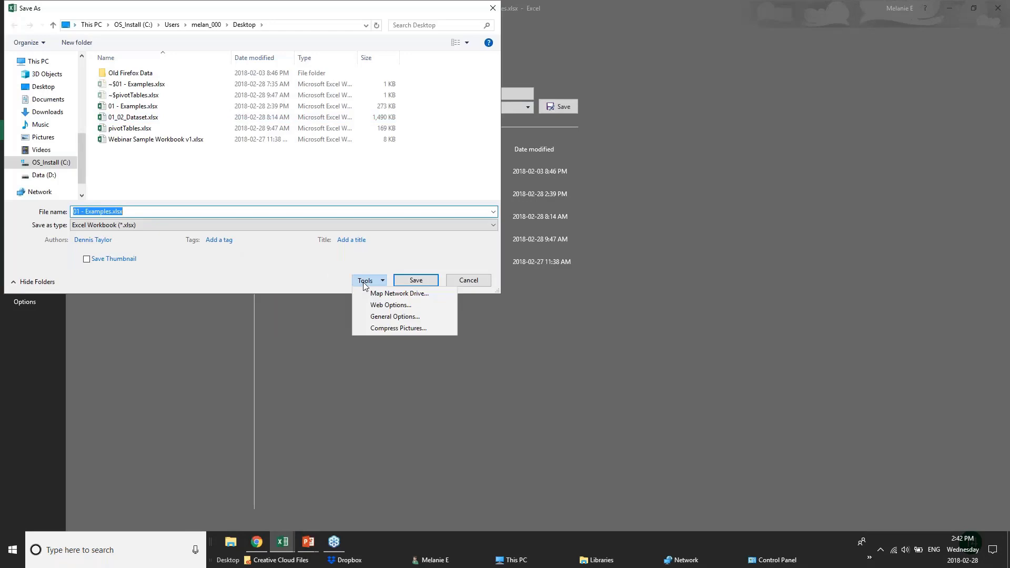
left_click(389, 319)
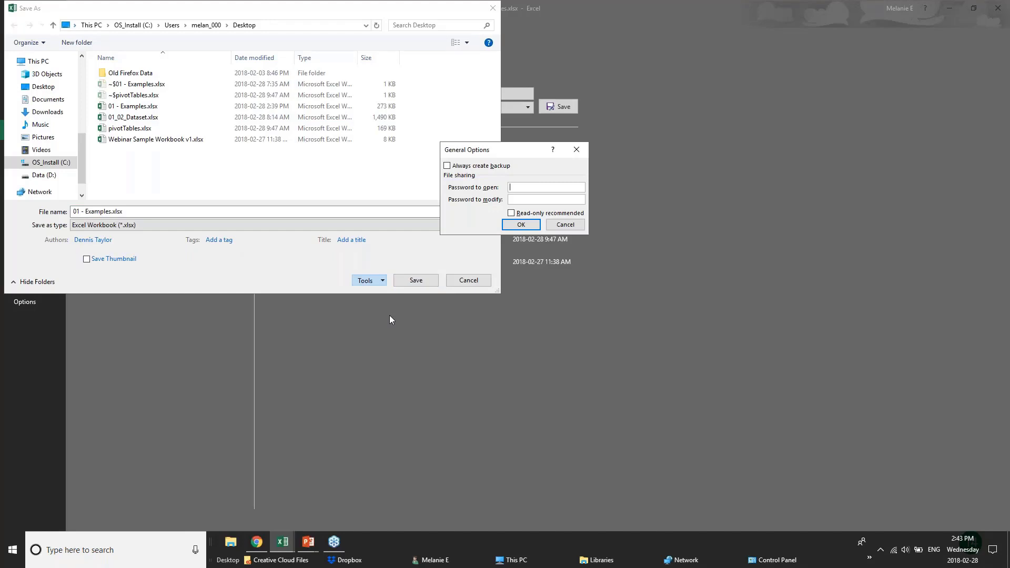
left_click(566, 224)
left_click(468, 281)
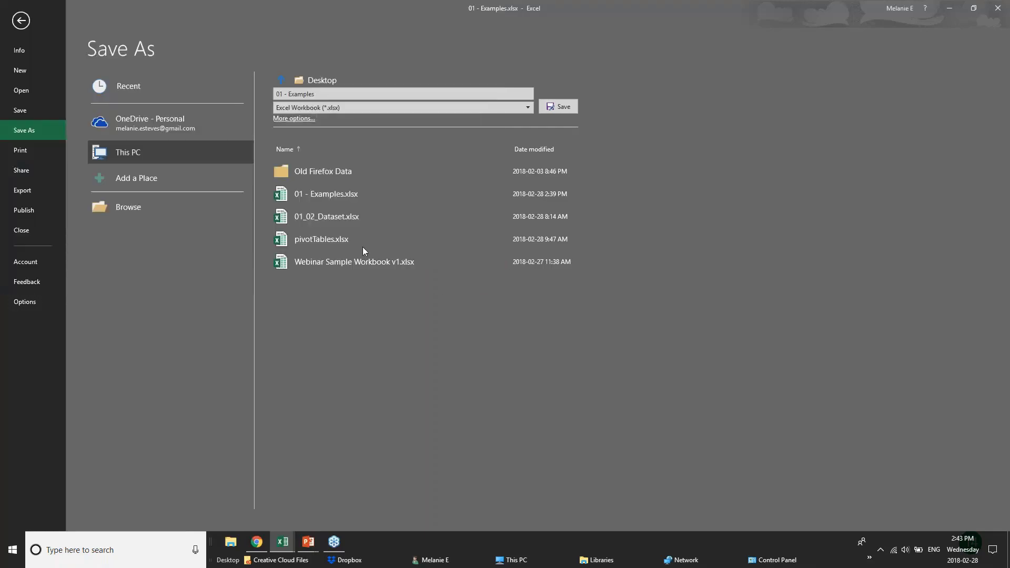
On 2017 Budget, move empty cell C15 to E14 and check E13's Gross Profit formula
left_click(21, 21)
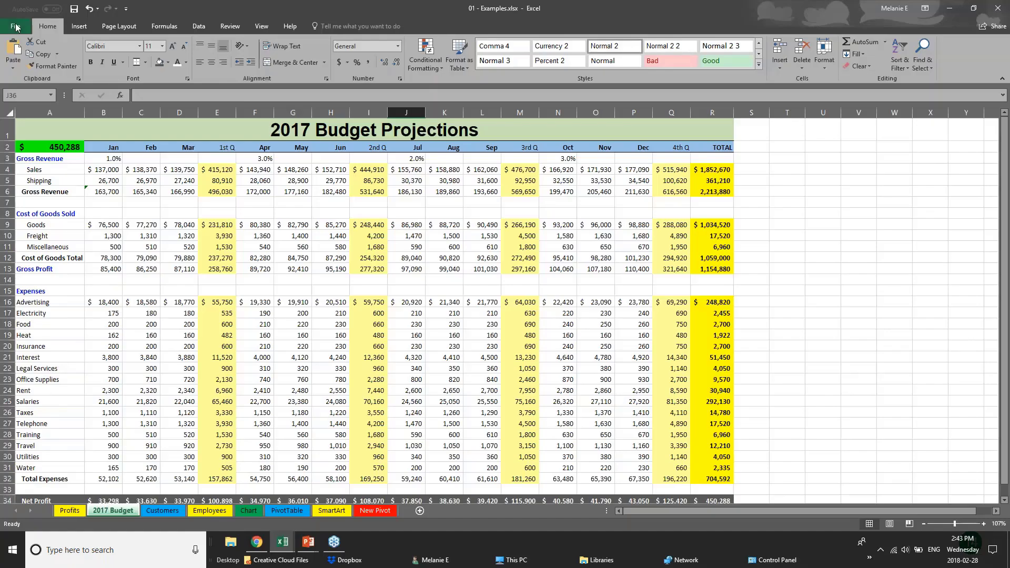
left_click(131, 288)
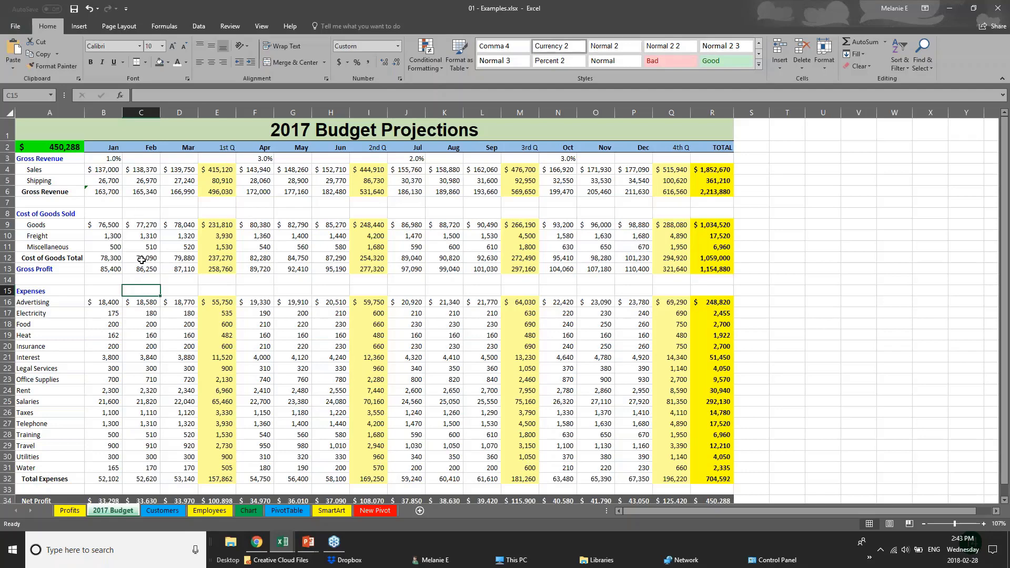
left_click_drag(160, 288, 217, 280)
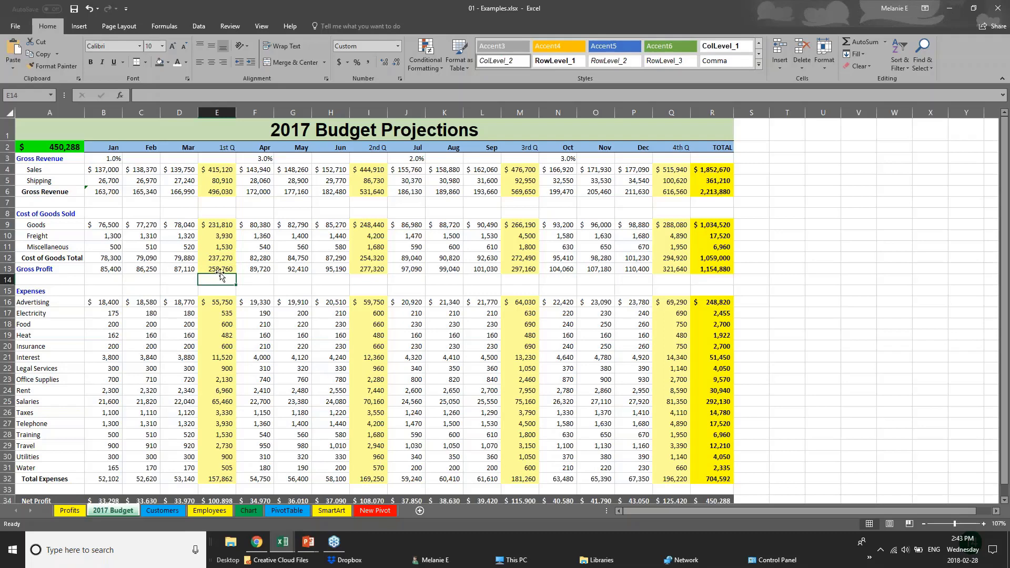
left_click(222, 267)
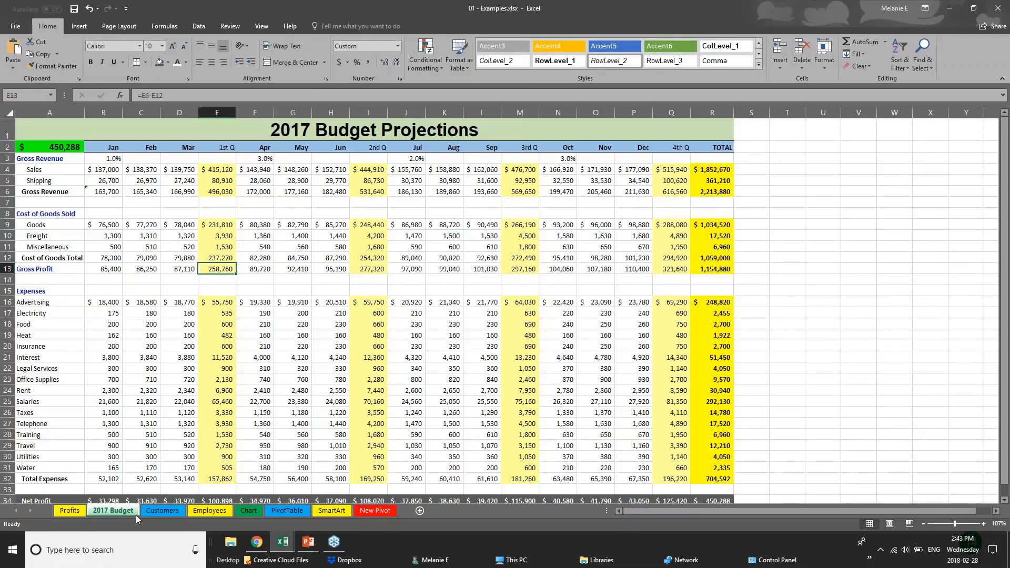
Switch to the Employees sheet and bring the top of its table into view
left_click(149, 507)
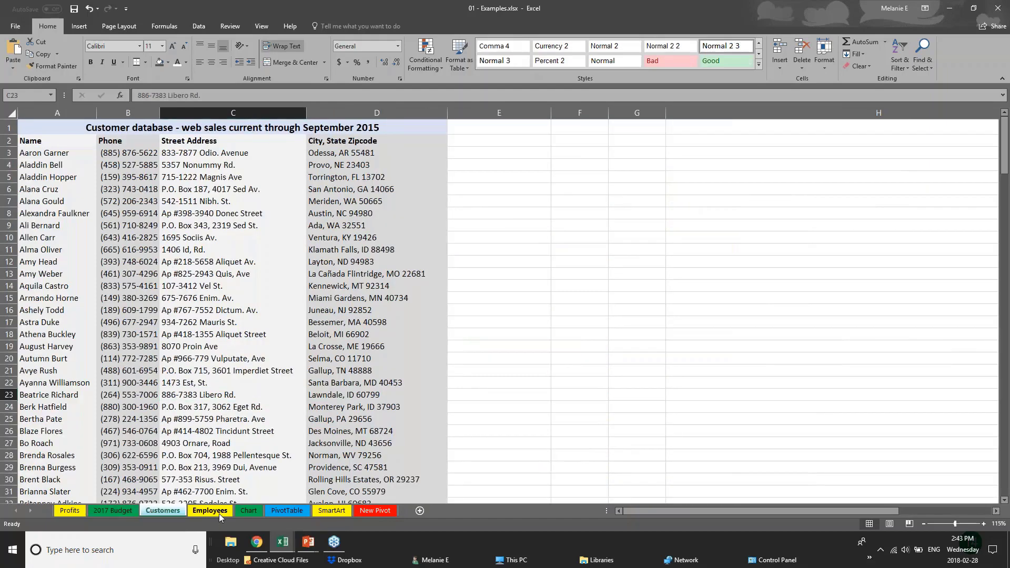
left_click(219, 512)
scroll(216, 336, "up", 1)
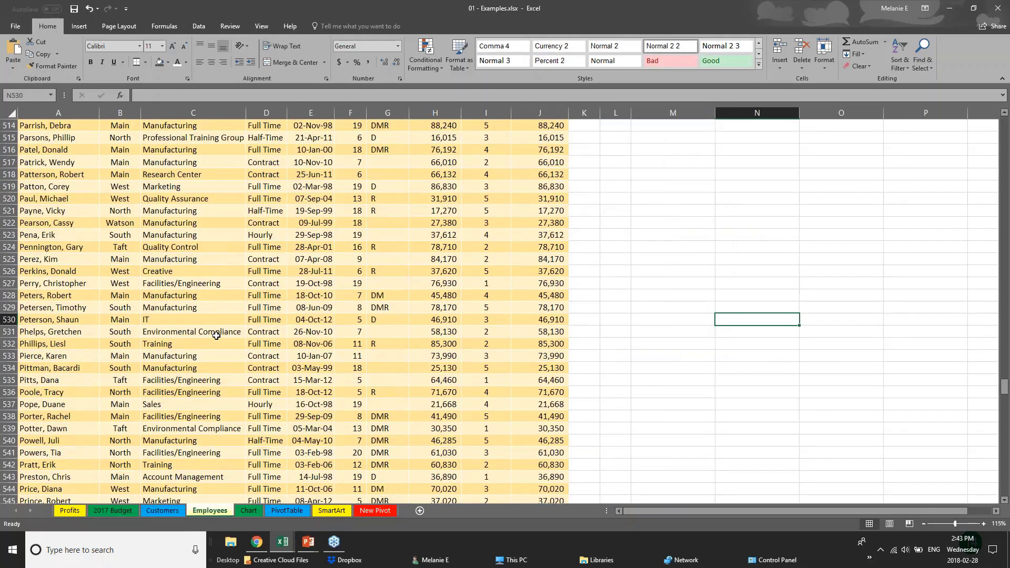
left_click_drag(1005, 387, 1006, 122)
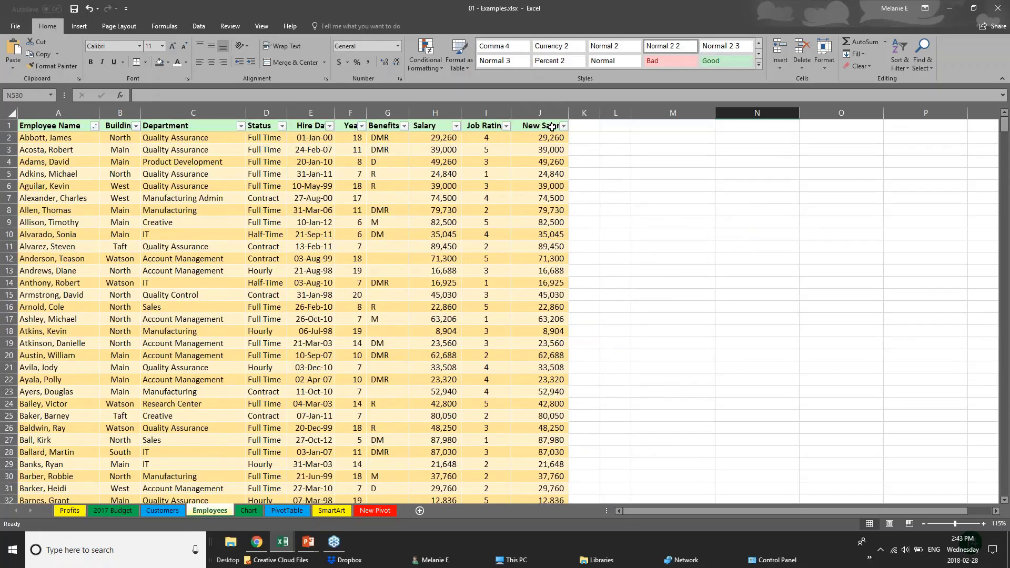
Inspect the Salary column and the New Salary formulas in J2 and J4
left_click(431, 126)
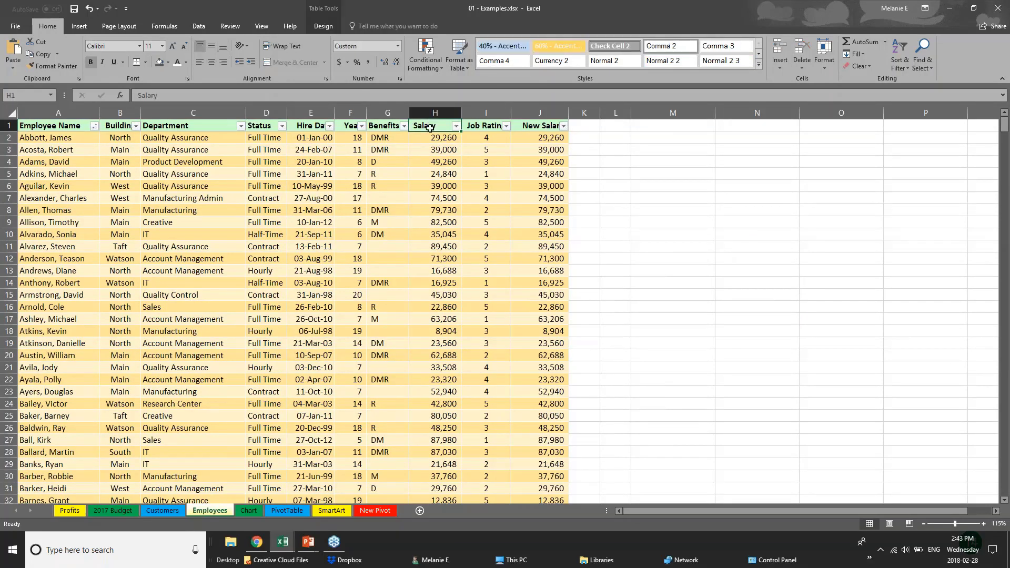
left_click(435, 140)
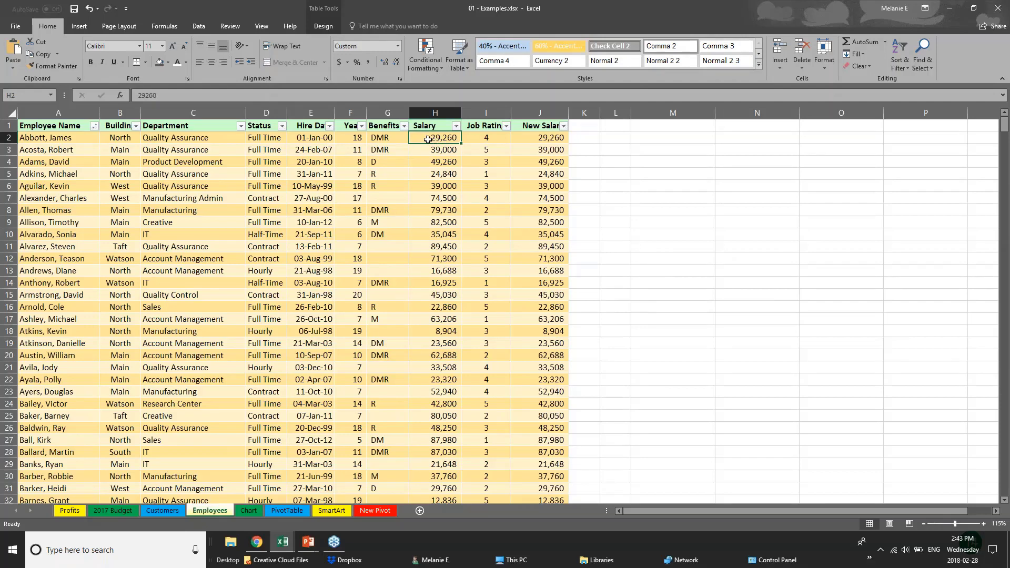
left_click(548, 137)
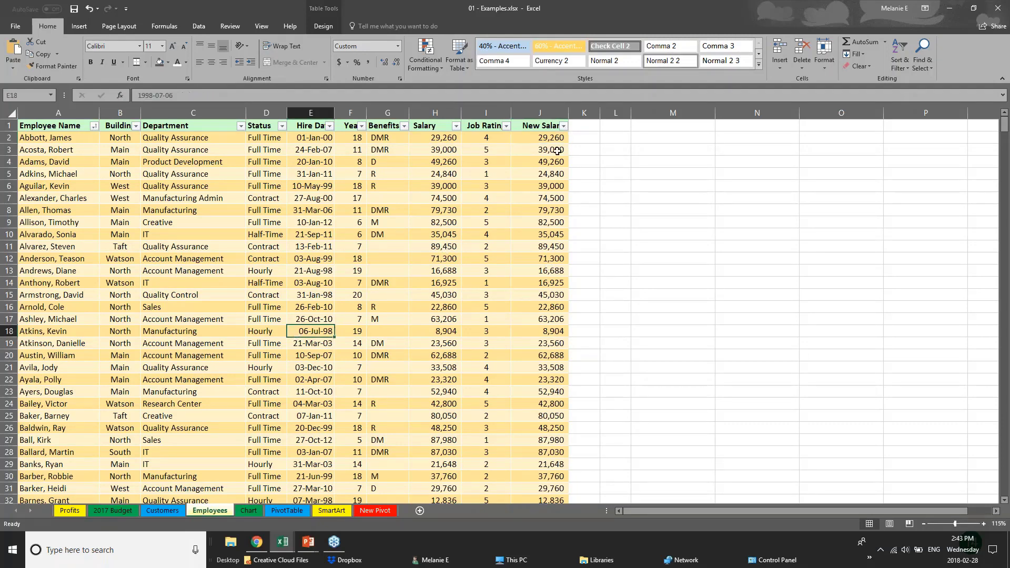
left_click(535, 127)
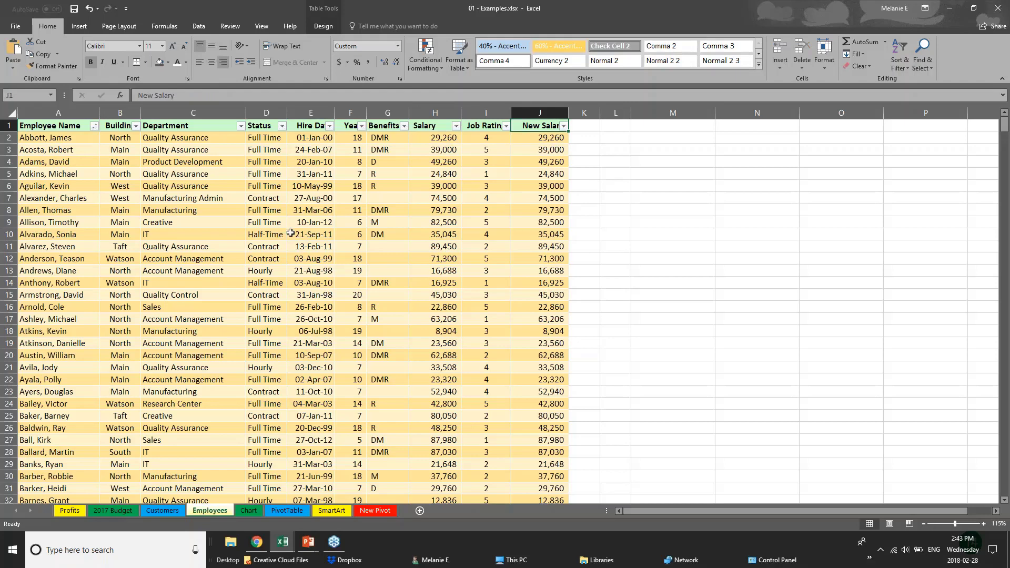
left_click(559, 138)
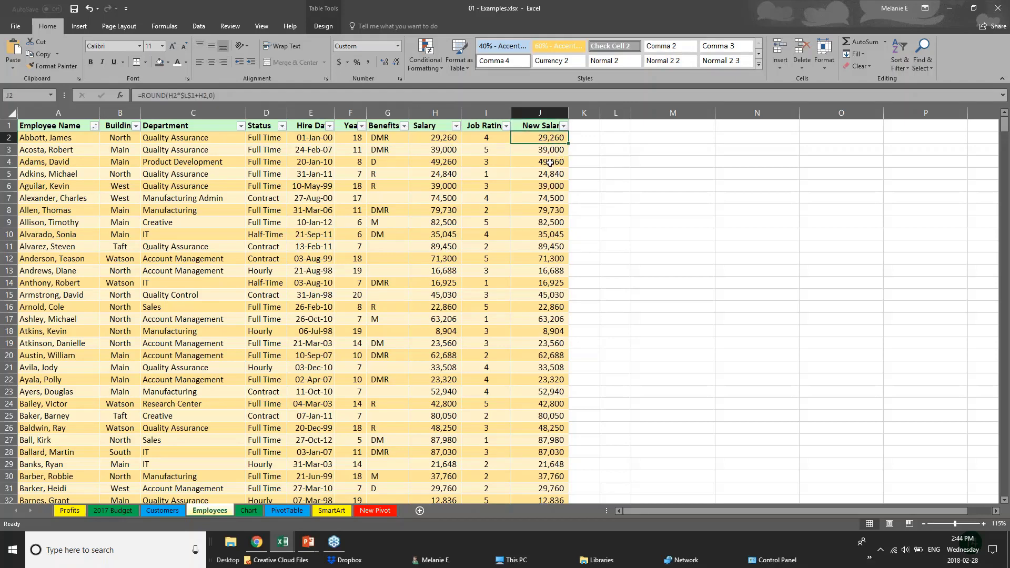
left_click(552, 159)
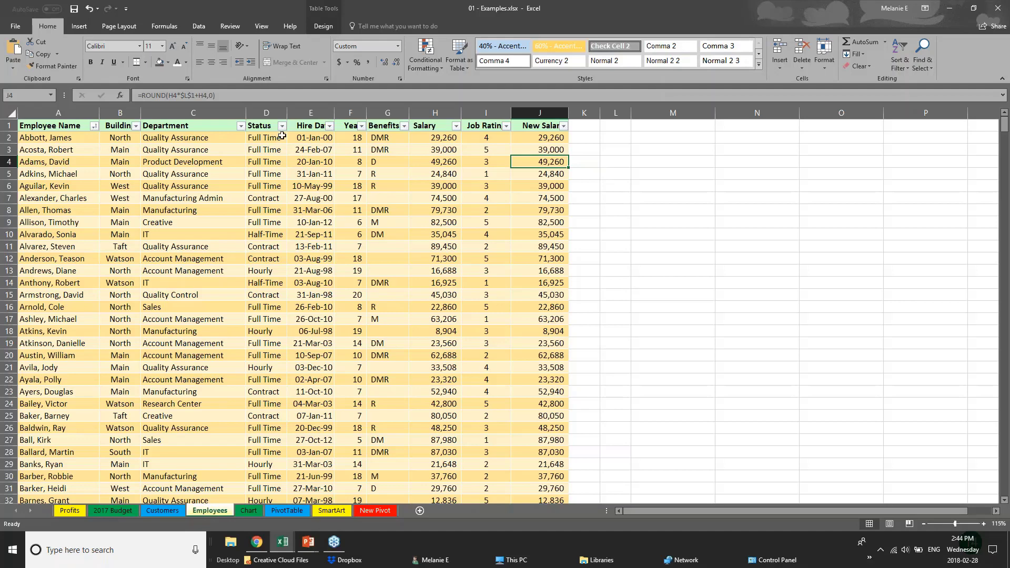
Browse the View, Data, Insert, Page Layout and Formulas ribbon tabs, selecting salary cell H10
left_click(262, 27)
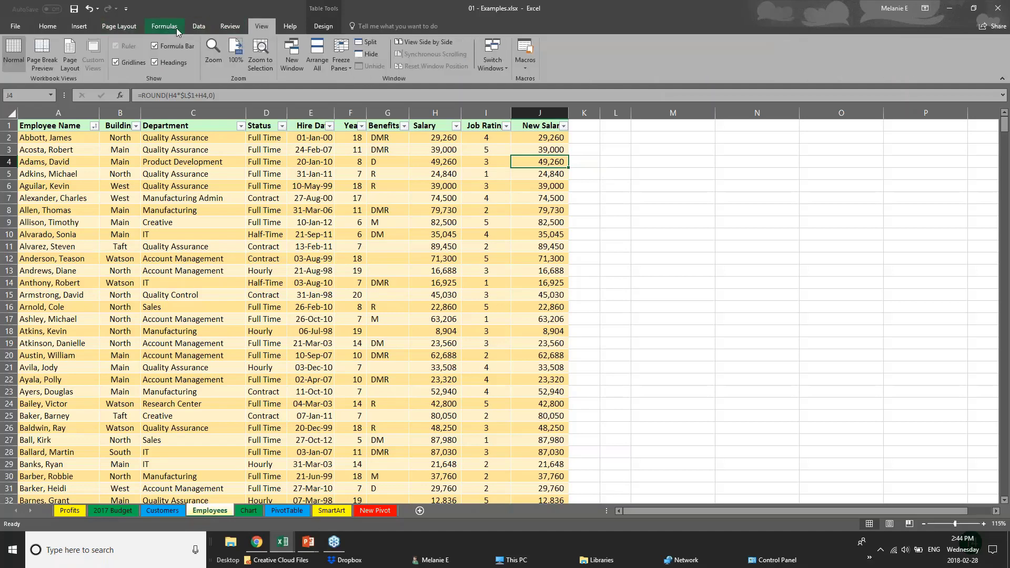
left_click(195, 26)
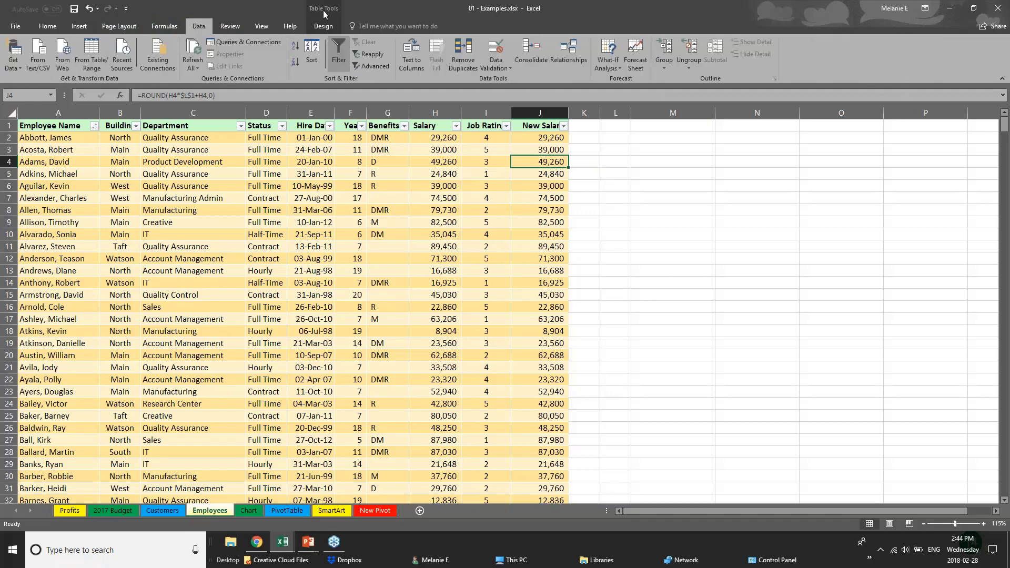
left_click(84, 27)
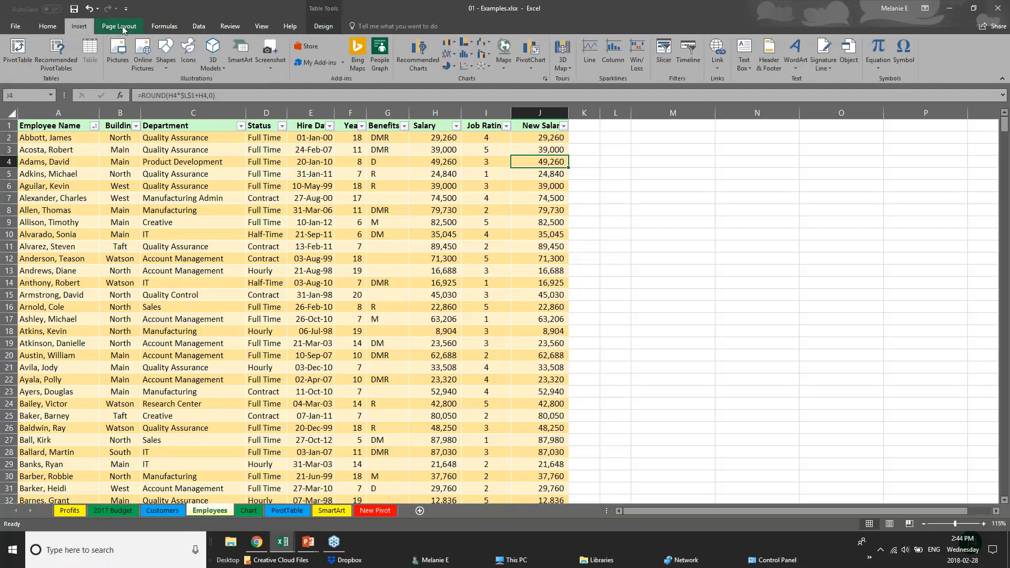
left_click(129, 27)
left_click(155, 25)
left_click(438, 235)
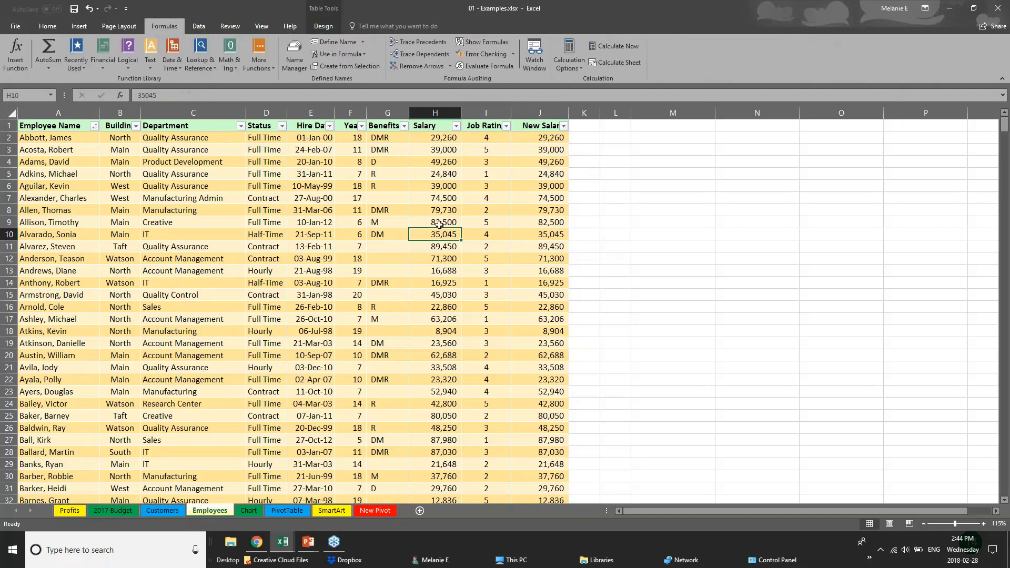
left_click(199, 26)
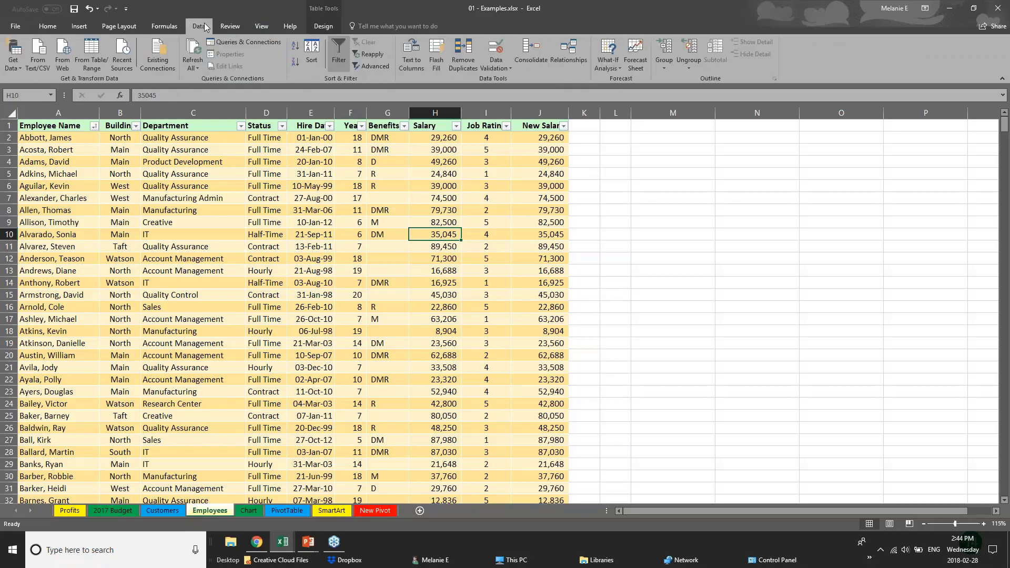
On the Review tab, select Salary cells, the top New Salary values, then all of column H
left_click(229, 28)
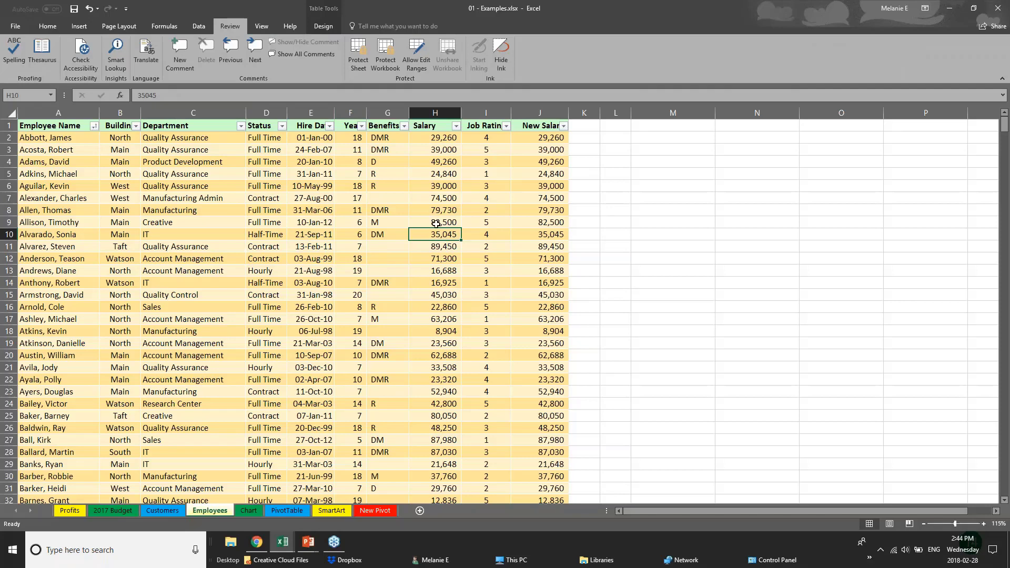
left_click(435, 139)
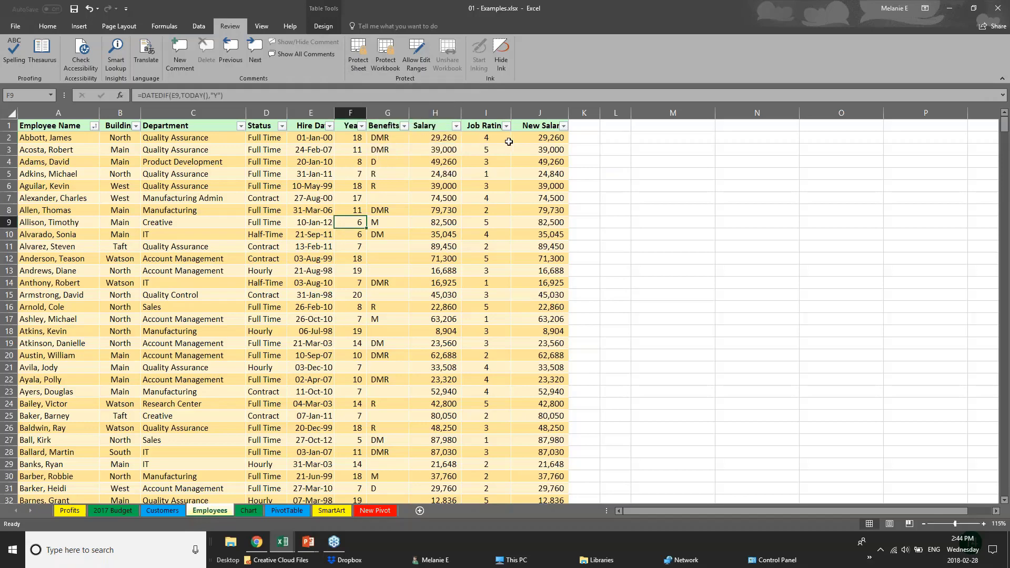
left_click_drag(543, 126, 576, 260)
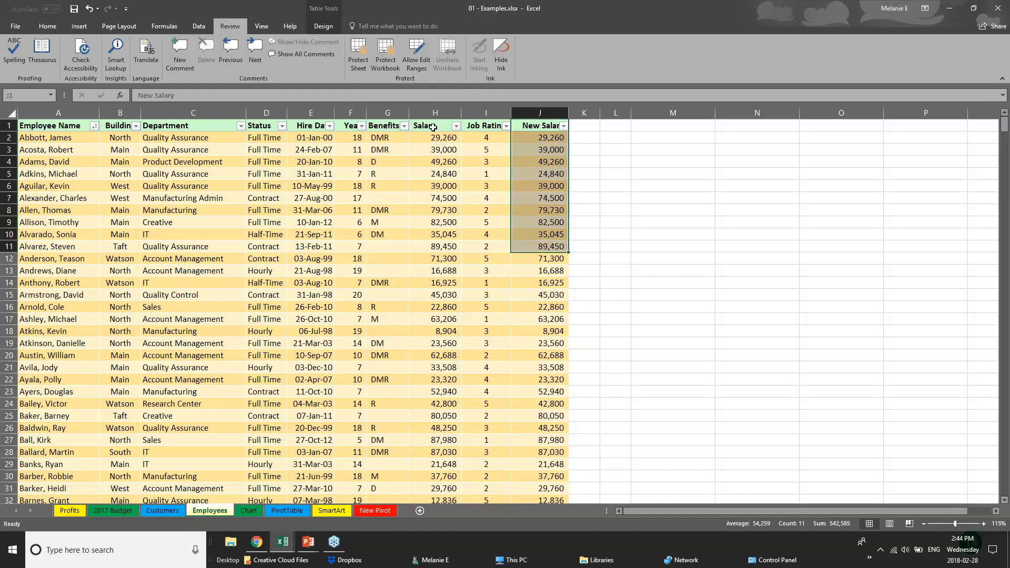
left_click(435, 112)
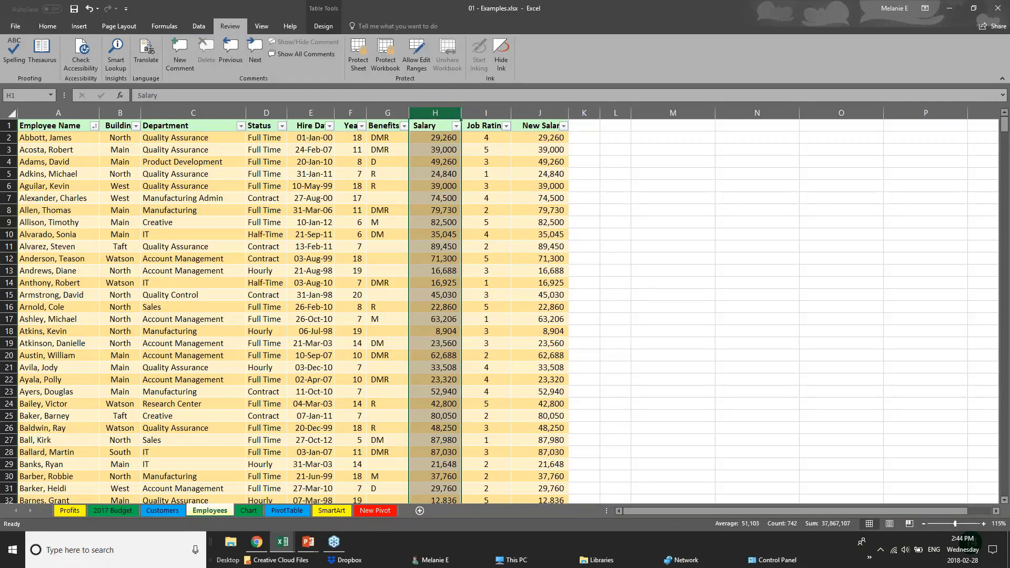
left_click(357, 63)
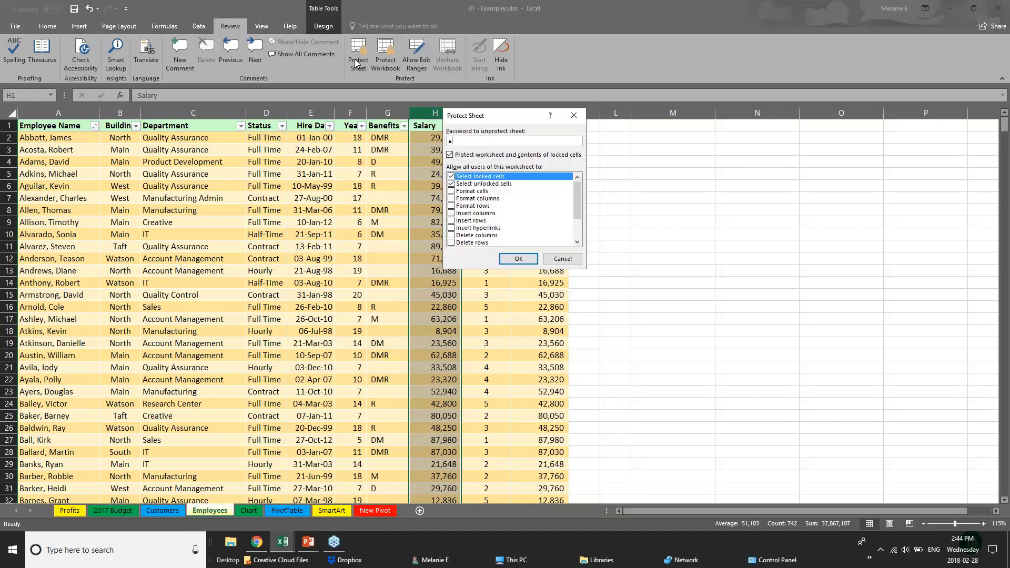
type("12")
left_click(563, 259)
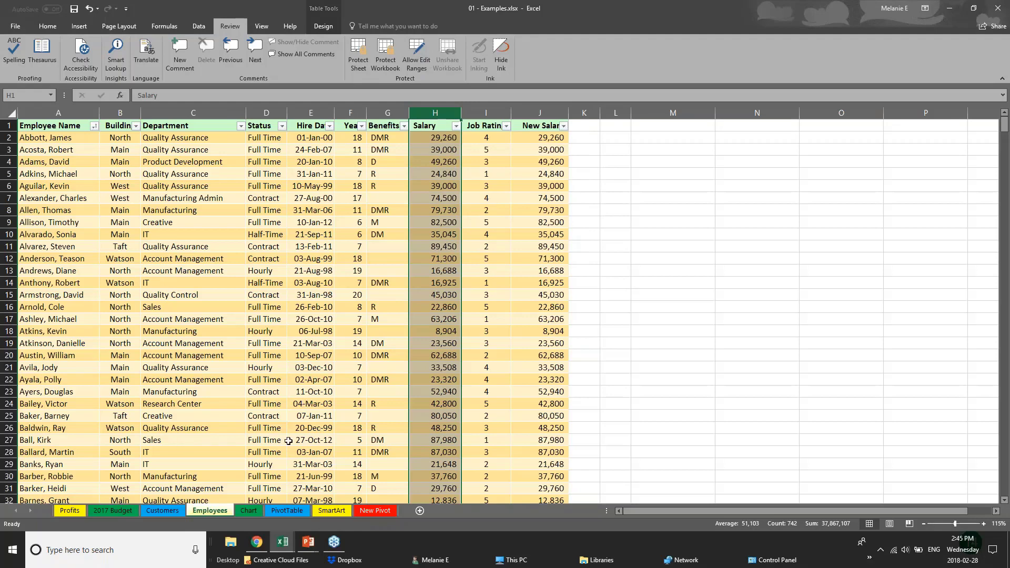
left_click(295, 426)
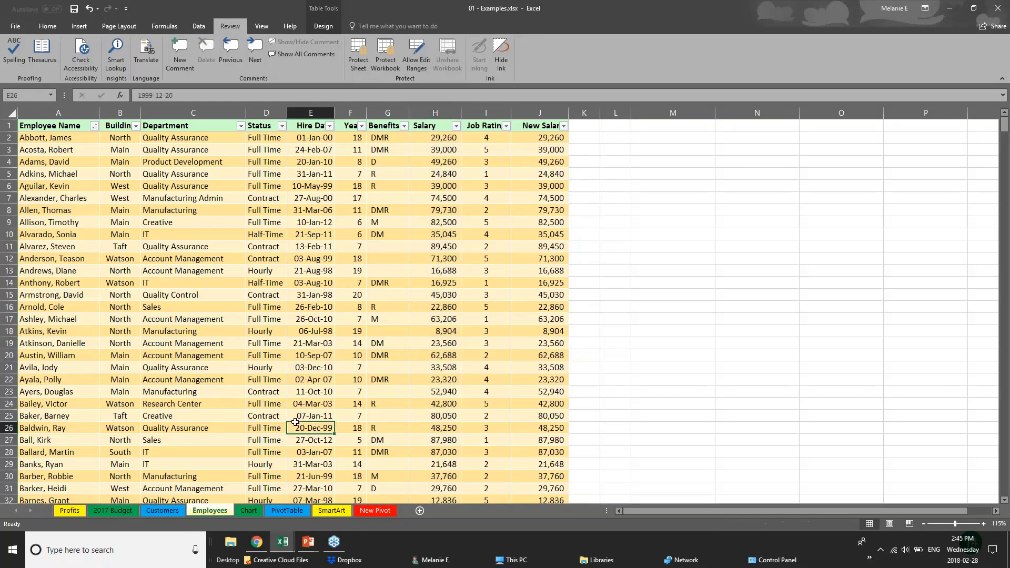
left_click(360, 68)
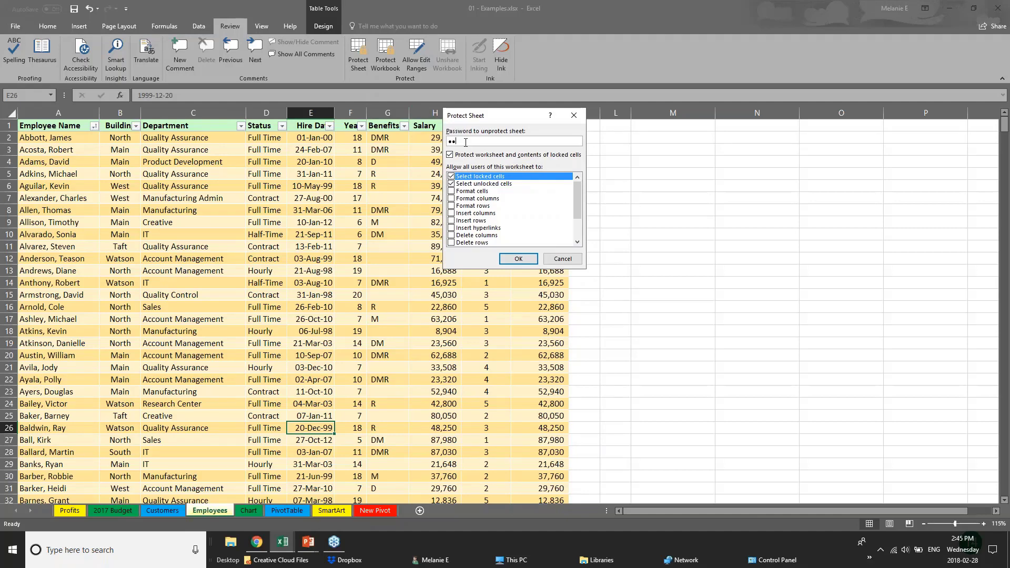
left_click(451, 177)
left_click_drag(575, 203, 576, 230)
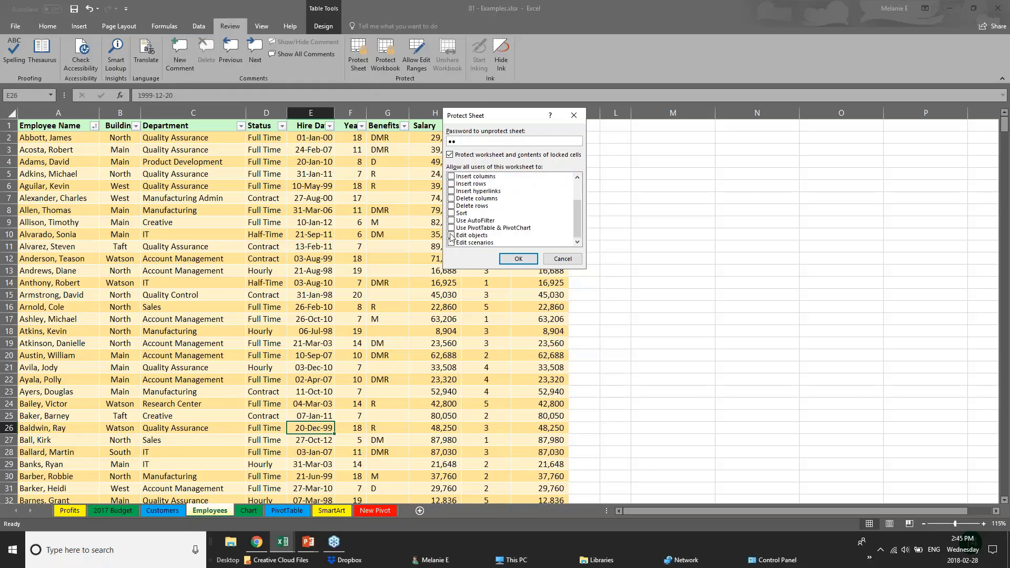
left_click_drag(576, 211, 571, 190)
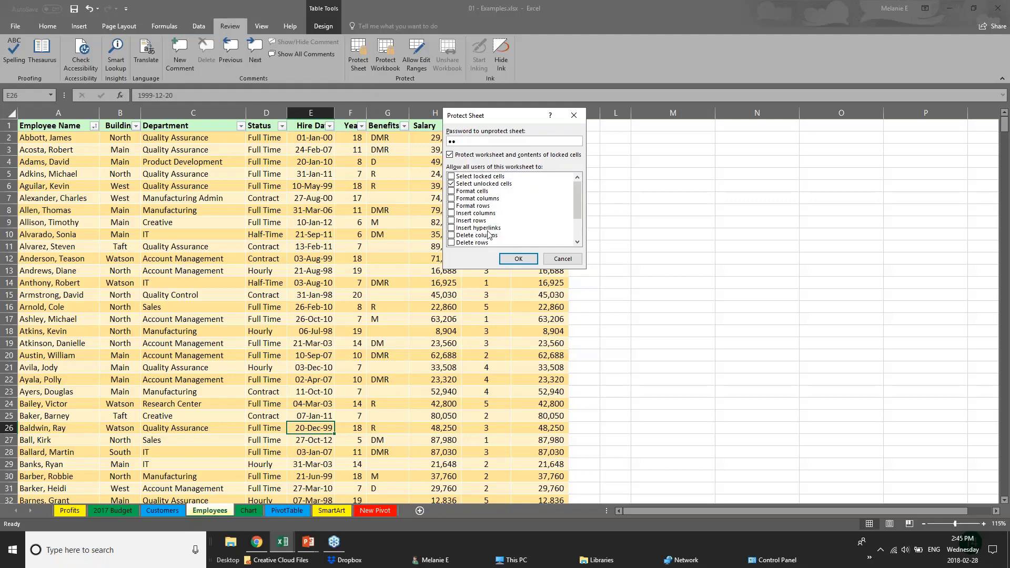
left_click(559, 259)
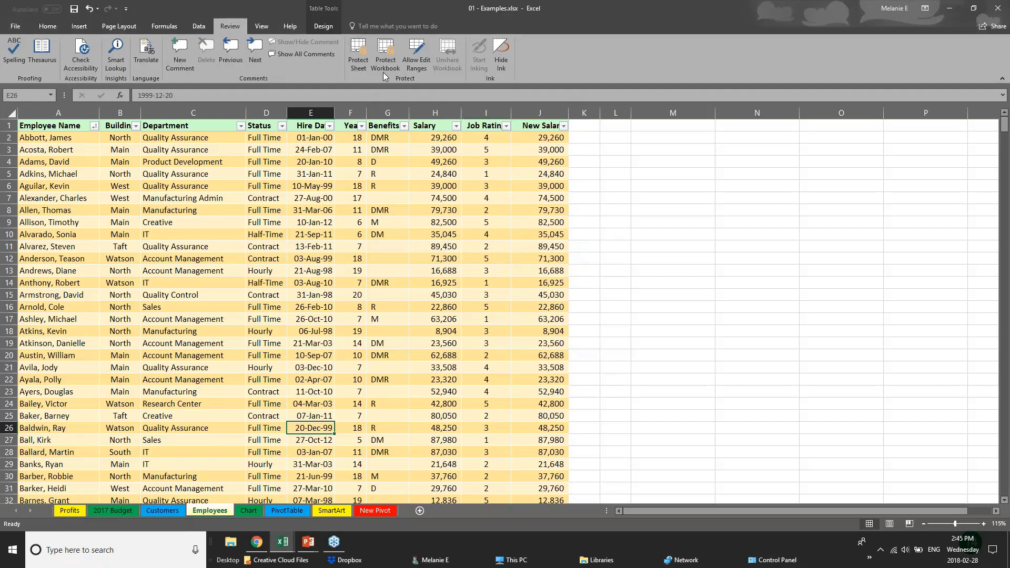
left_click(436, 227)
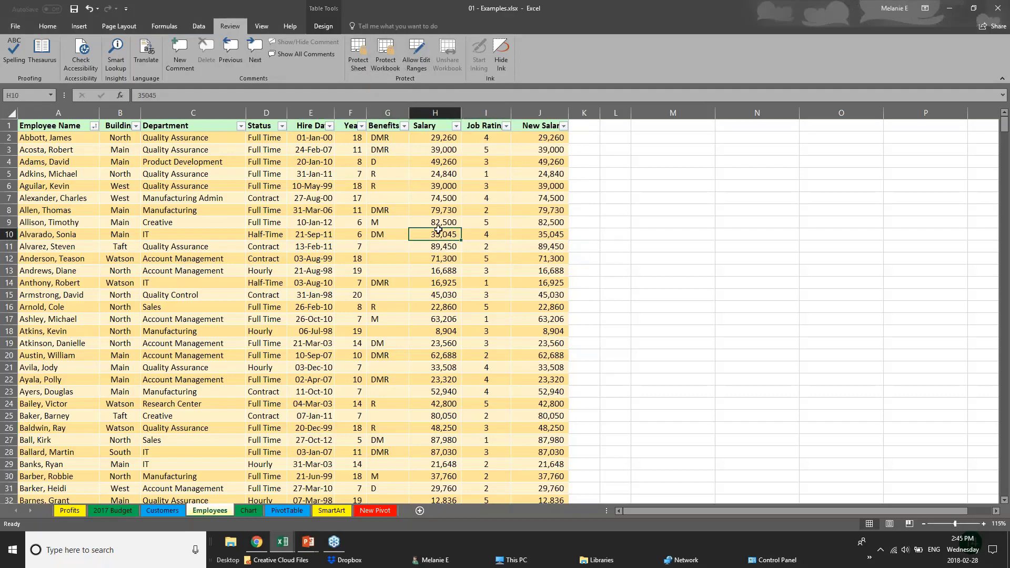
left_click(425, 187)
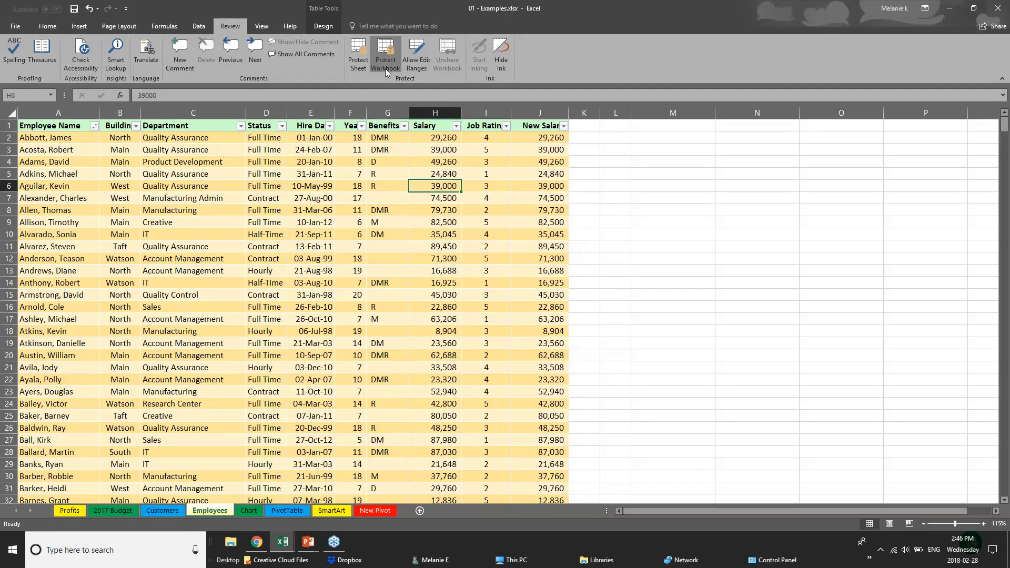
left_click(385, 68)
left_click(562, 226)
left_click(382, 51)
left_click(561, 226)
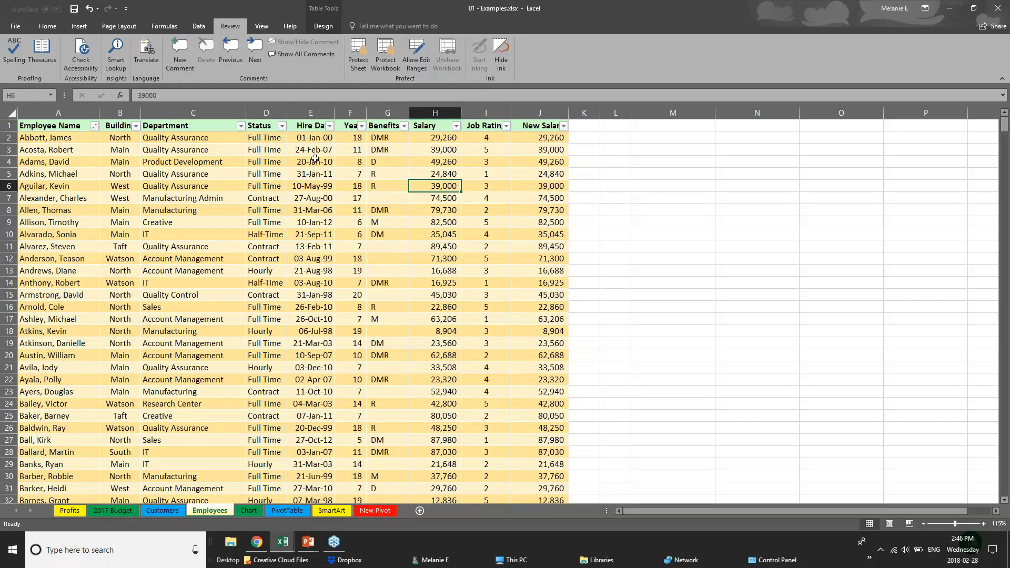
left_click(310, 113)
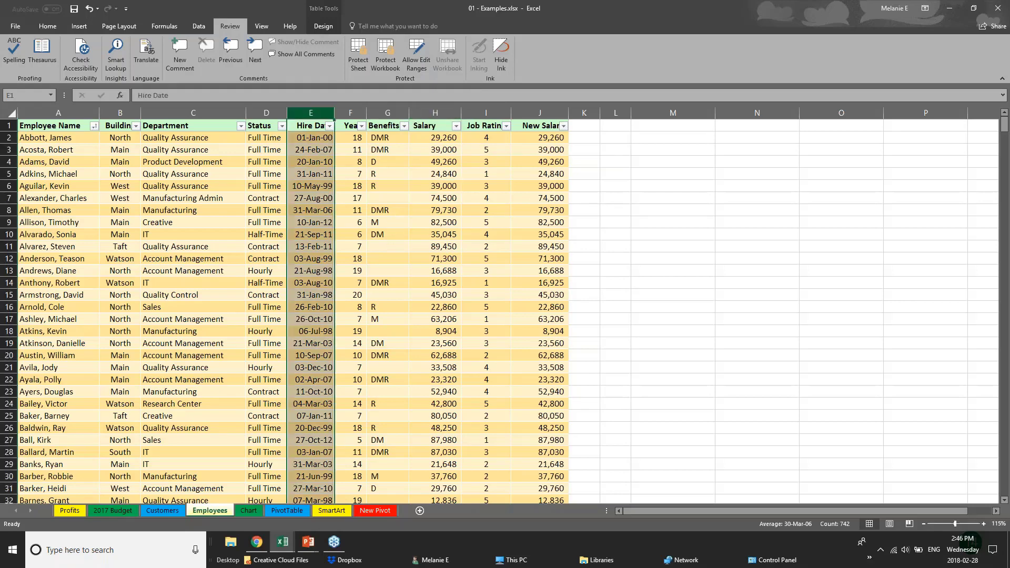
left_click(351, 113)
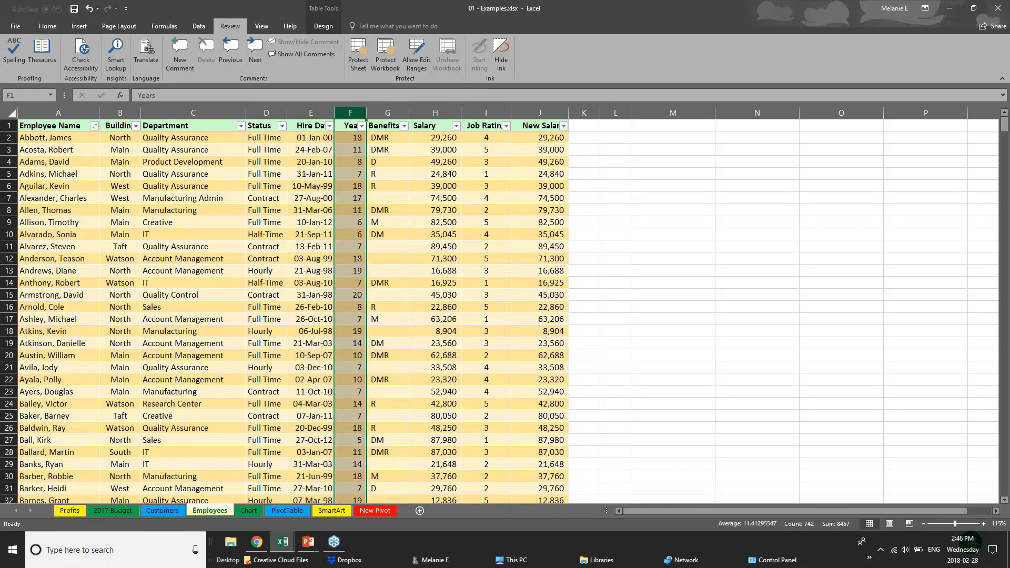
left_click(436, 113)
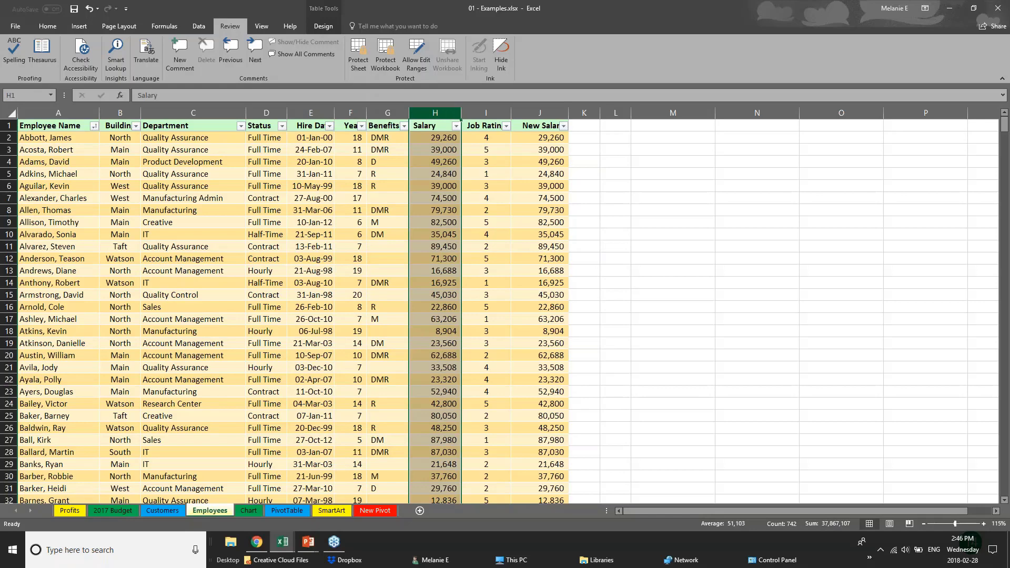
Hide column H (Salary) and column J (New Salary) from their column menus
right_click(441, 114)
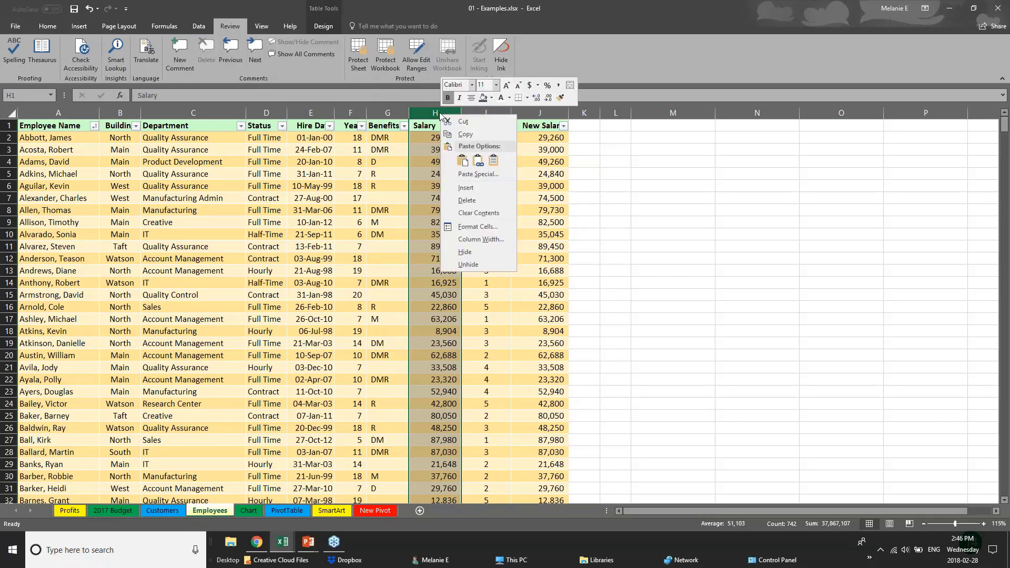
left_click(472, 251)
left_click(476, 113)
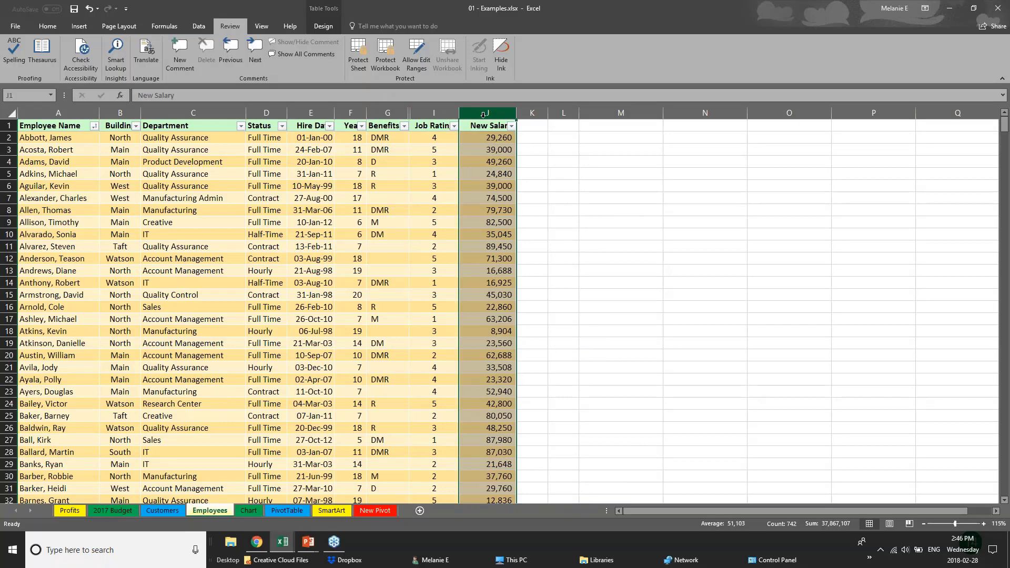
right_click(483, 115)
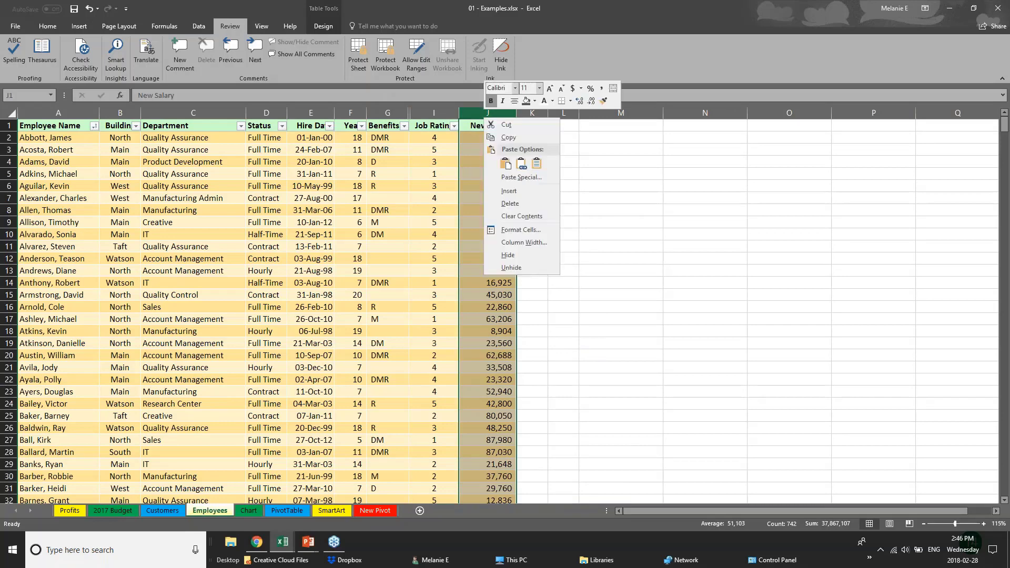
left_click(508, 255)
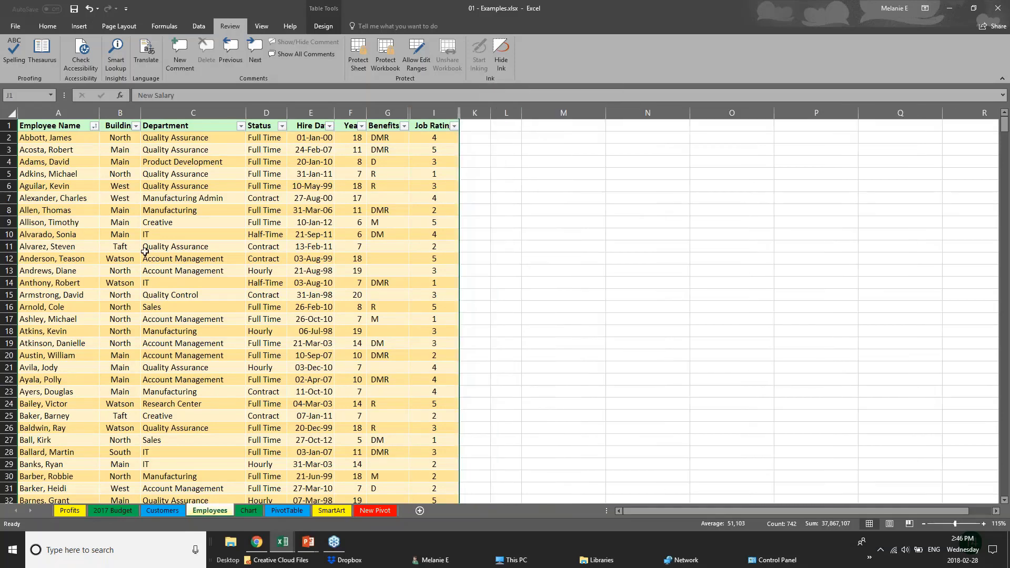
Protect the workbook structure with a password, confirming it a second time
left_click(392, 53)
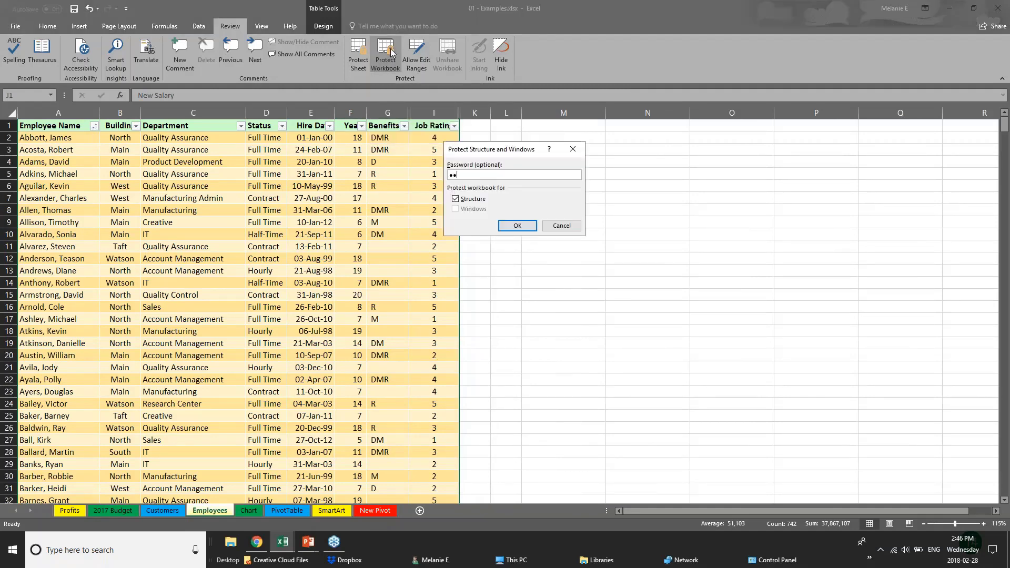
key("Return")
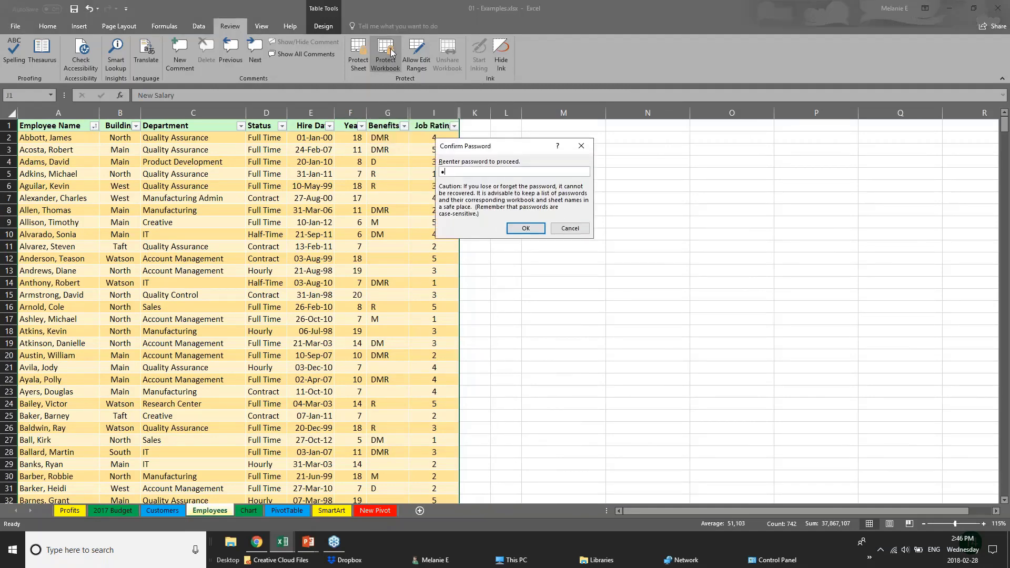
key("Return")
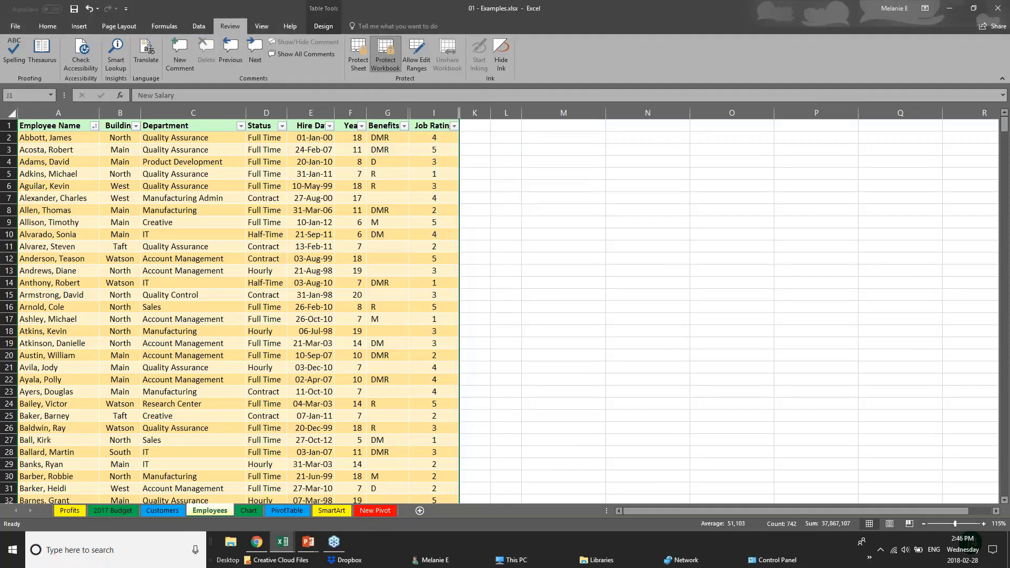
Click through cells of the Employees table, selecting the Benefits and Department columns
left_click(392, 210)
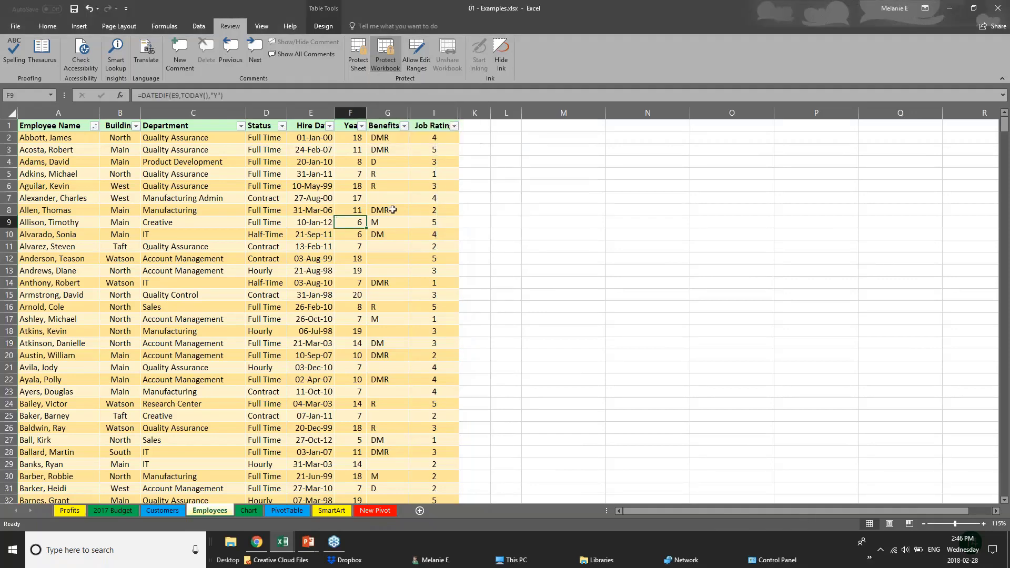
left_click(130, 136)
left_click(125, 186)
left_click(20, 368)
left_click(150, 284)
left_click(299, 294)
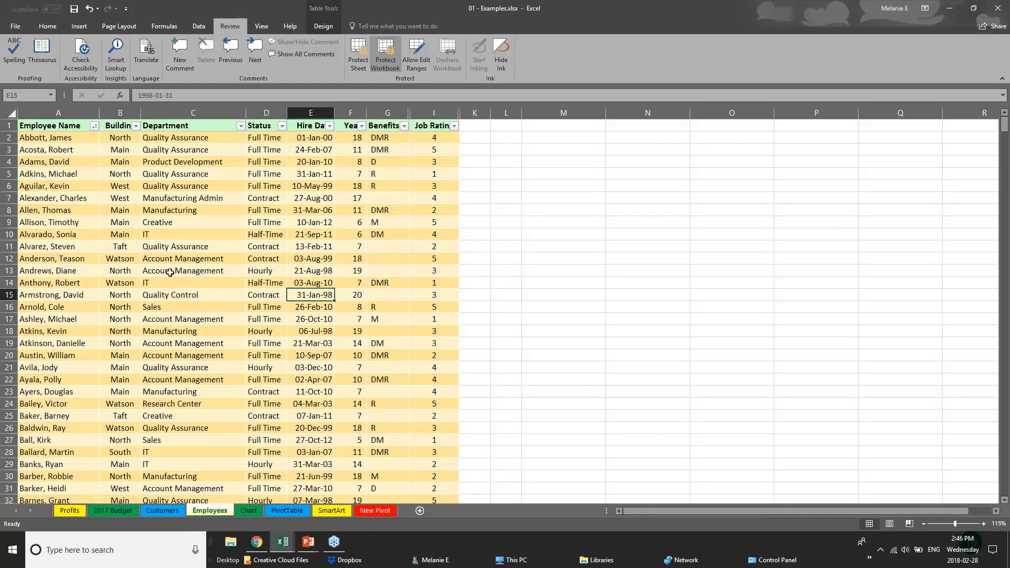
left_click(388, 113)
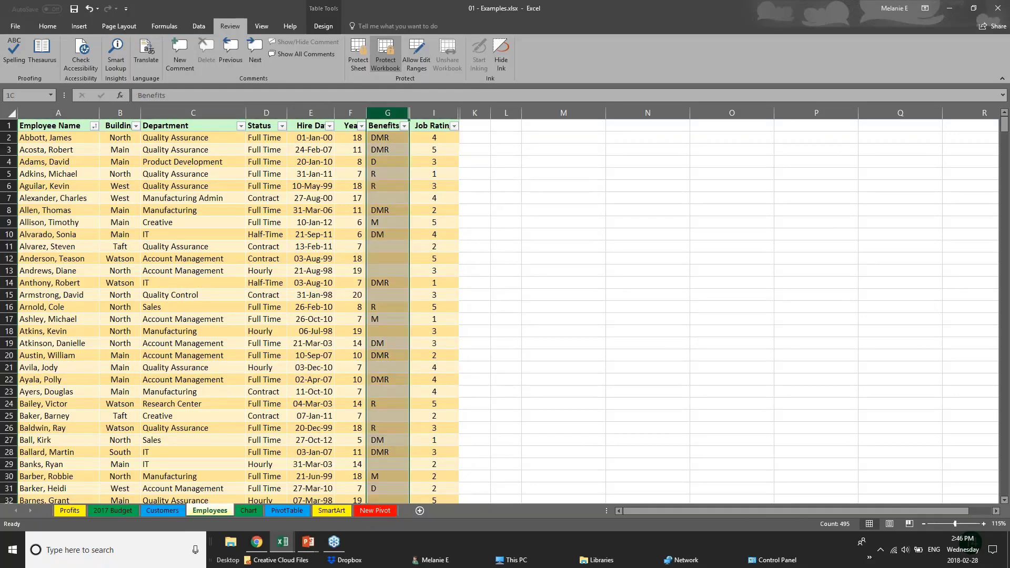
left_click(175, 185)
left_click(263, 222)
left_click(183, 258)
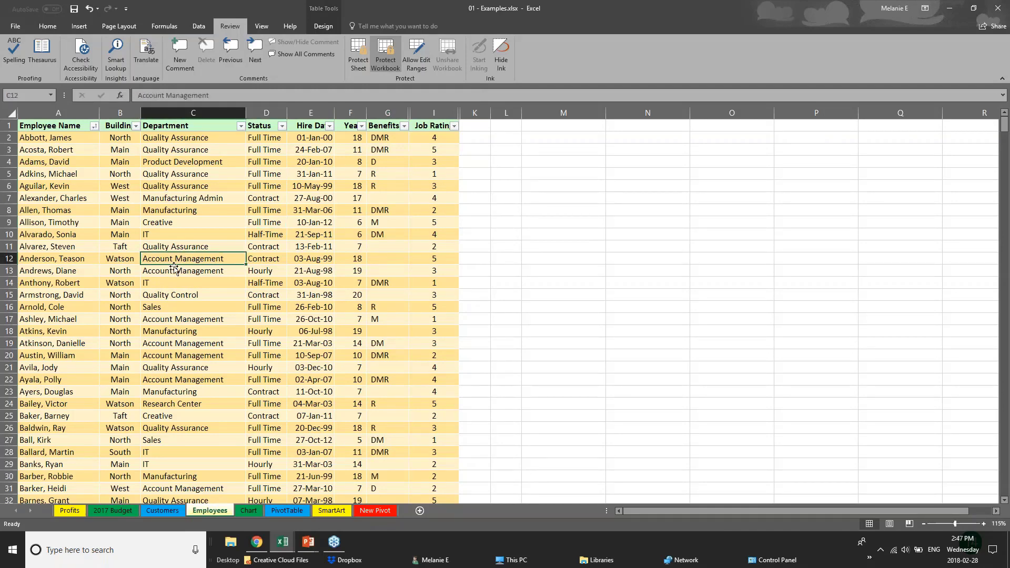
scroll(183, 259, "down", 1)
scroll(174, 277, "down", 11)
scroll(174, 278, "up", 12)
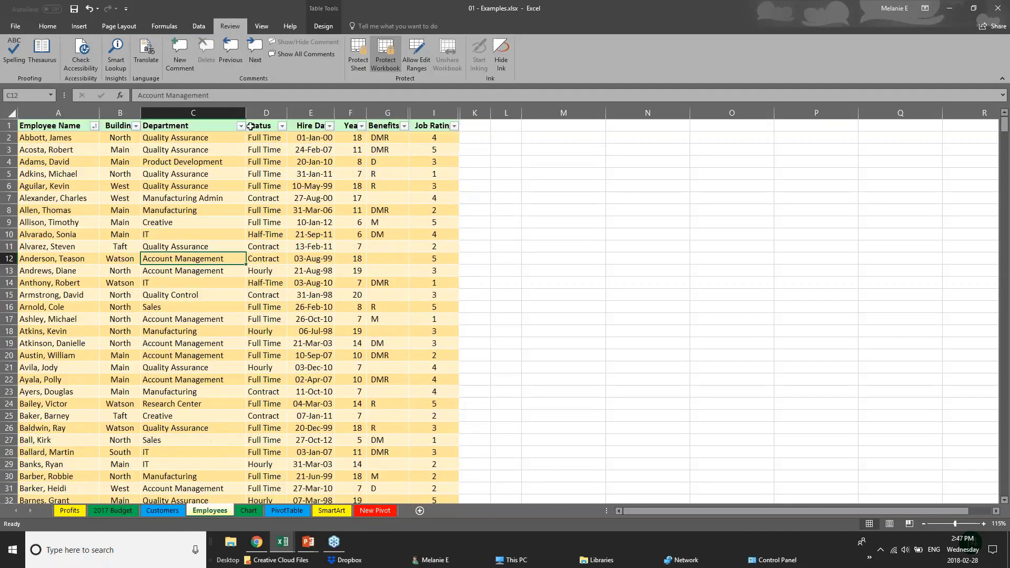
left_click(193, 112)
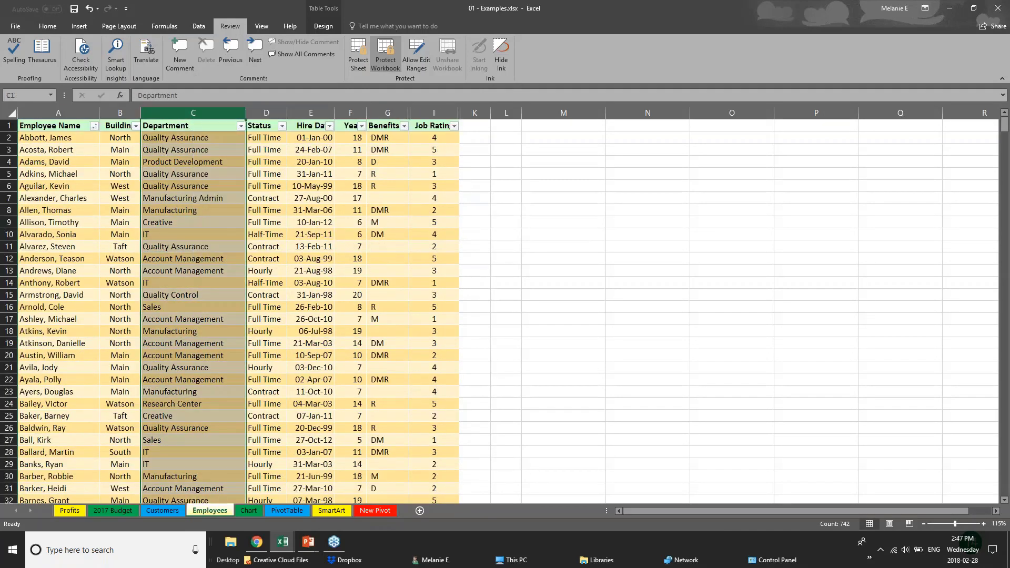
Check the Status, Years and Benefits column menus, then select Department, Status and Hire Date columns
right_click(261, 112)
key("Escape")
right_click(359, 113)
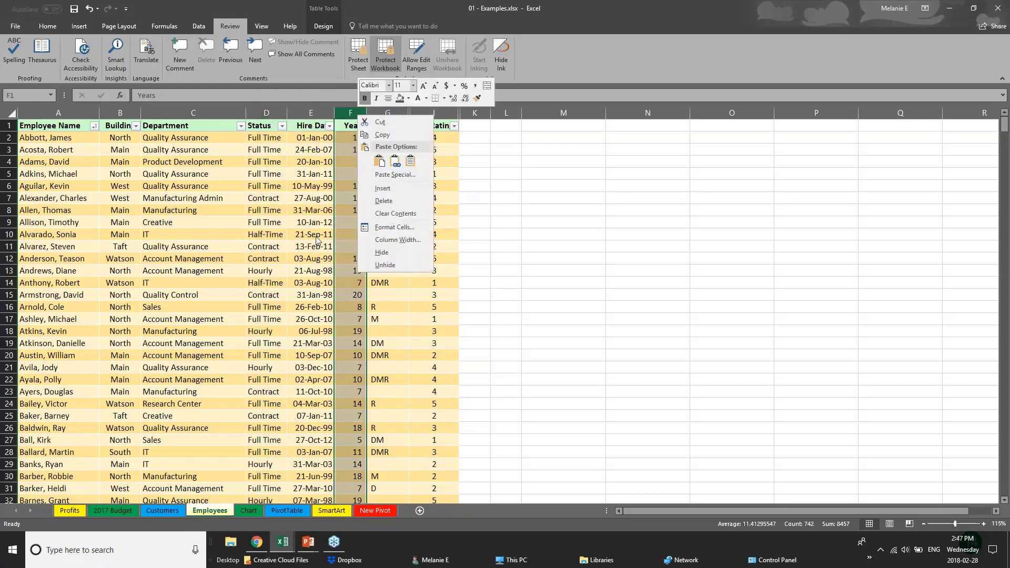
key("Escape")
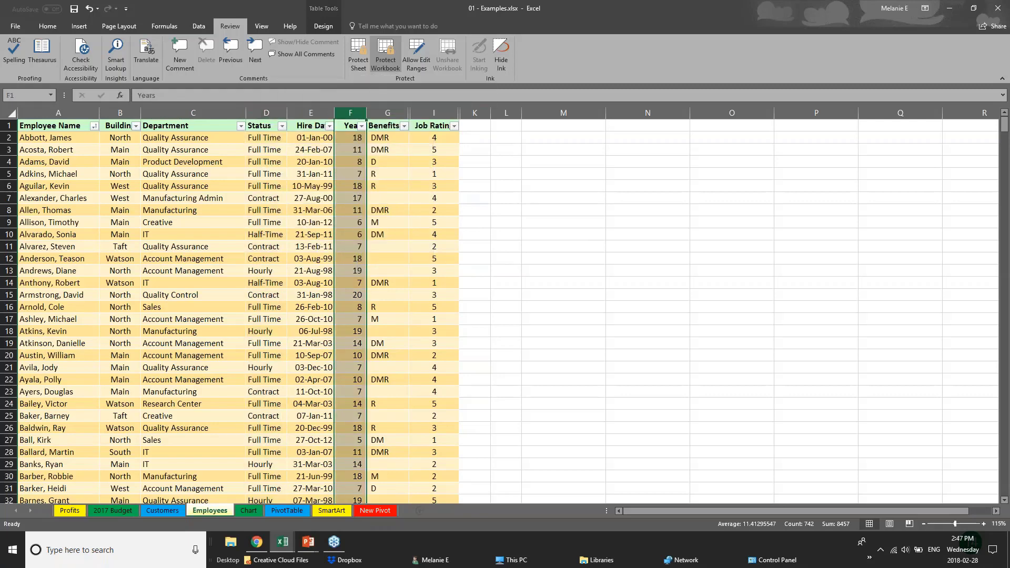
right_click(399, 114)
key("Escape")
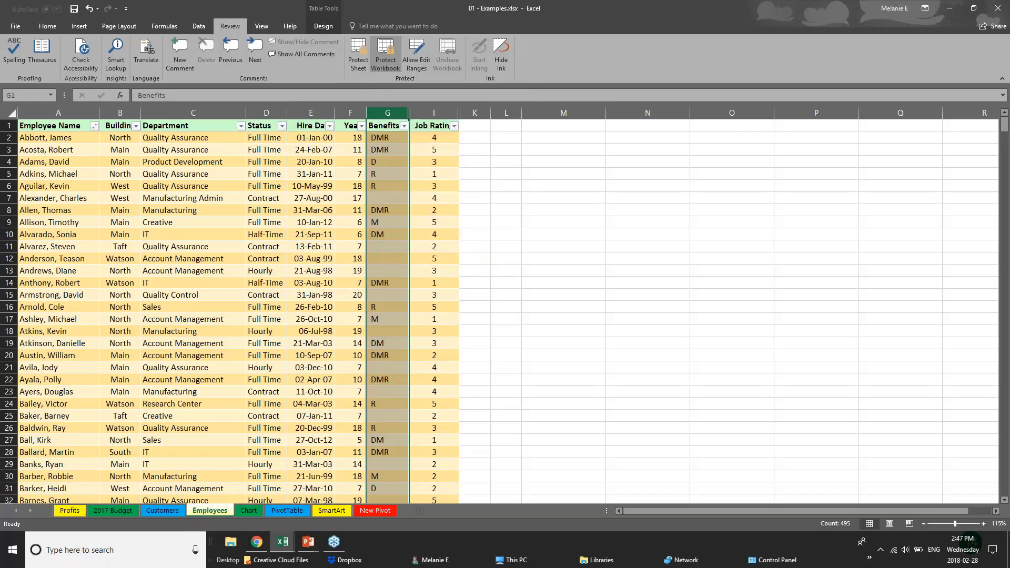
right_click(377, 108)
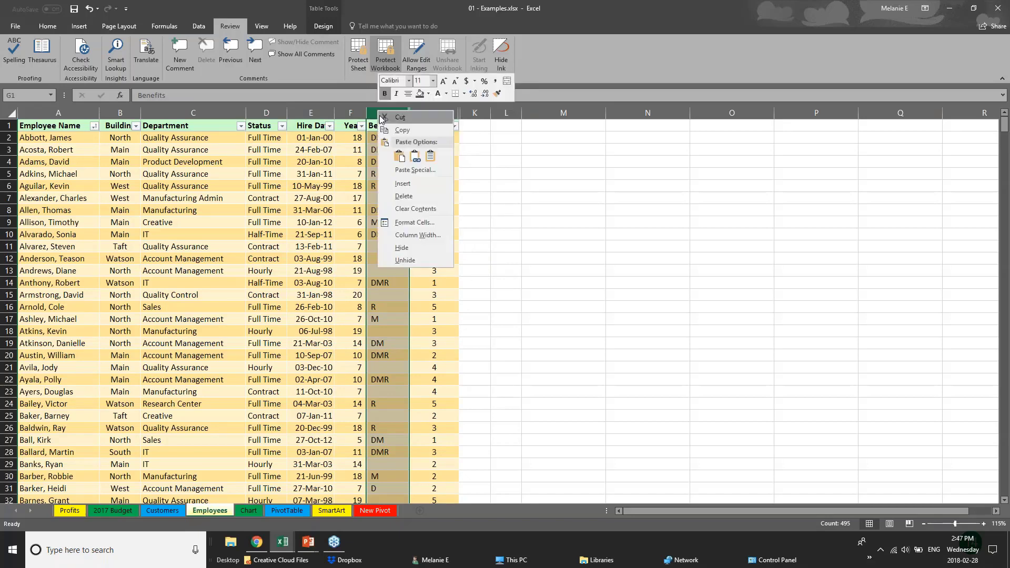
key("Escape")
left_click(221, 125)
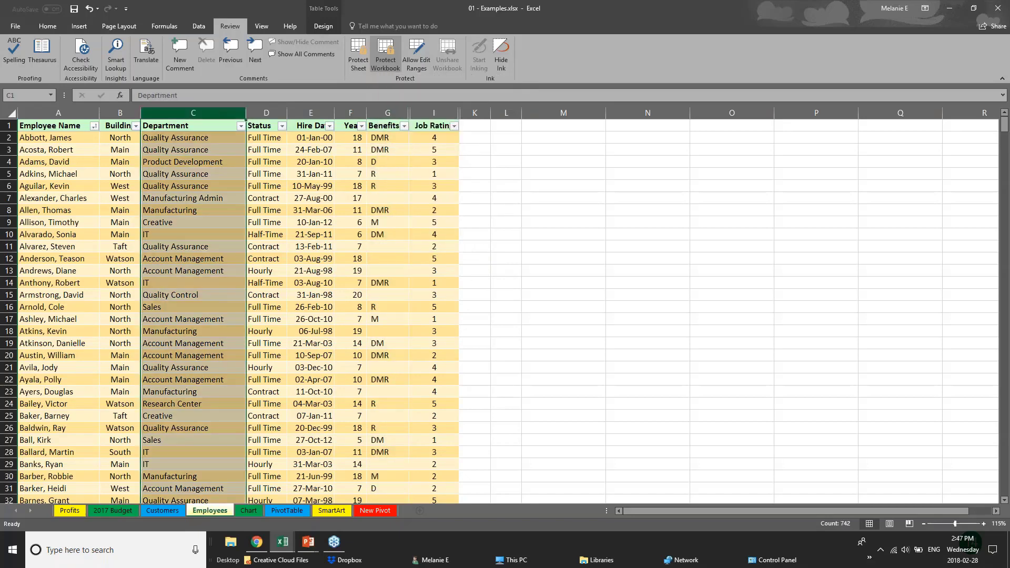
left_click(272, 114)
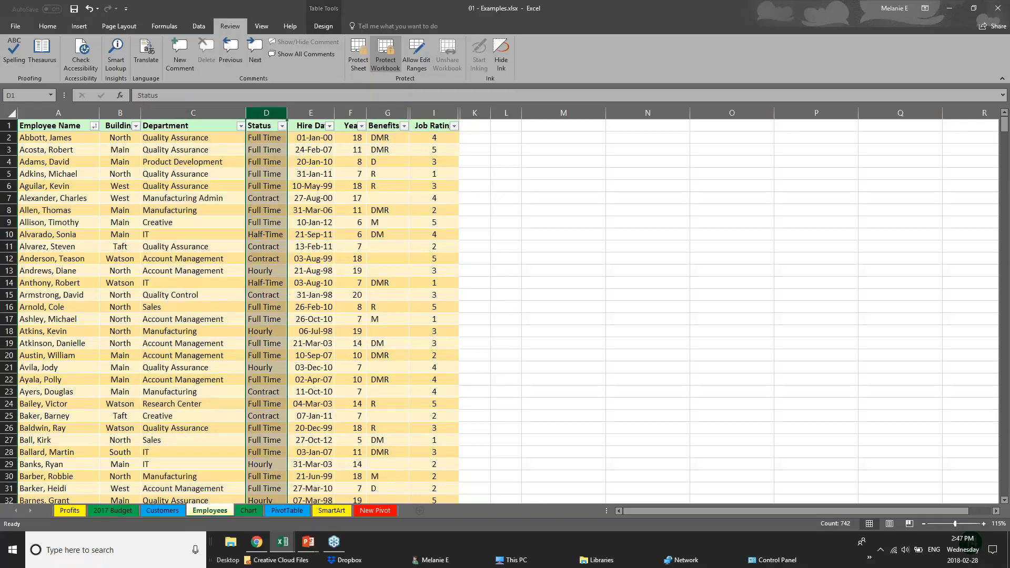
left_click(319, 109)
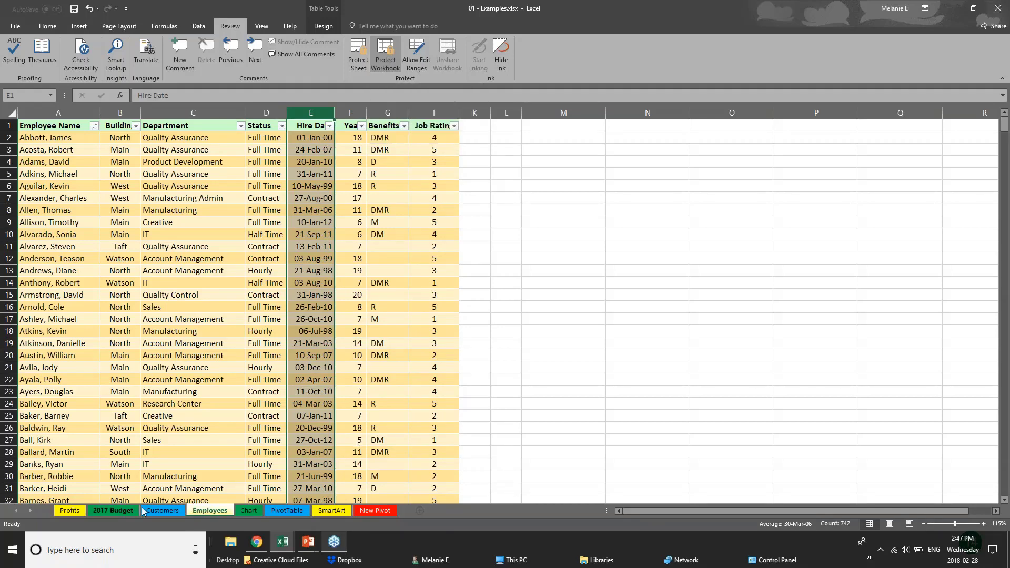
left_click(114, 513)
left_click(218, 513)
left_click(245, 510)
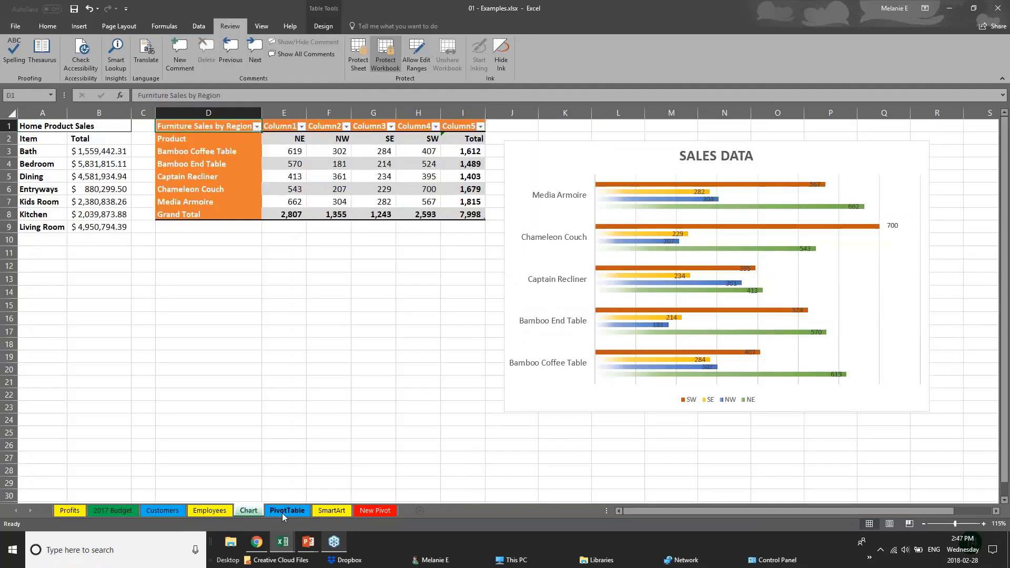
left_click(282, 513)
left_click(157, 510)
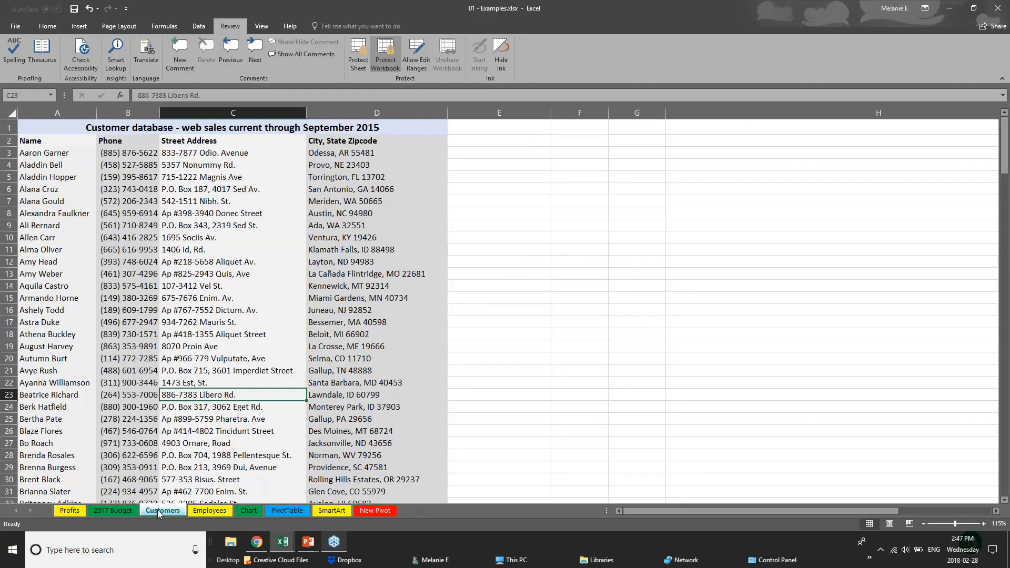
left_click(190, 511)
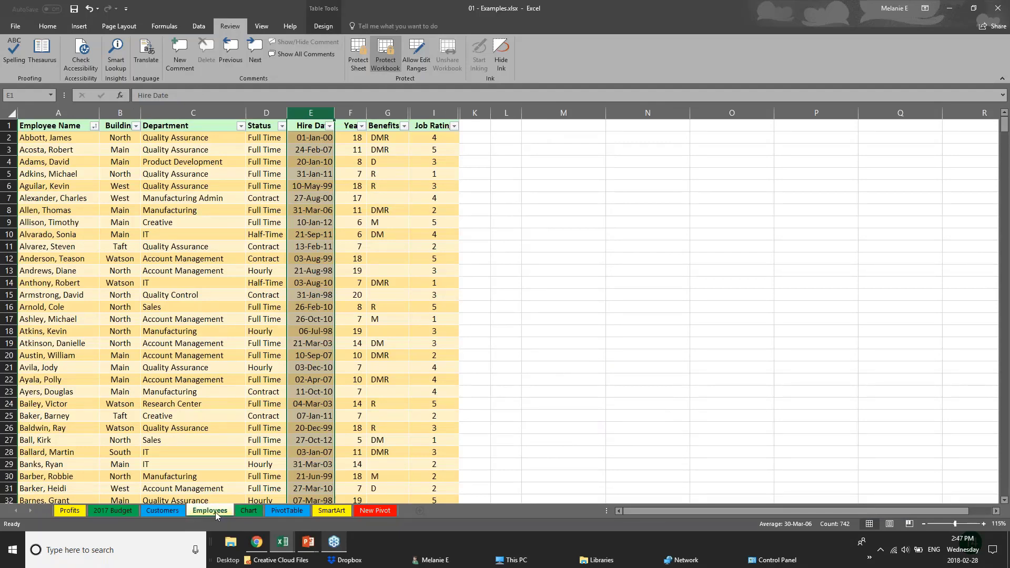
right_click(216, 513)
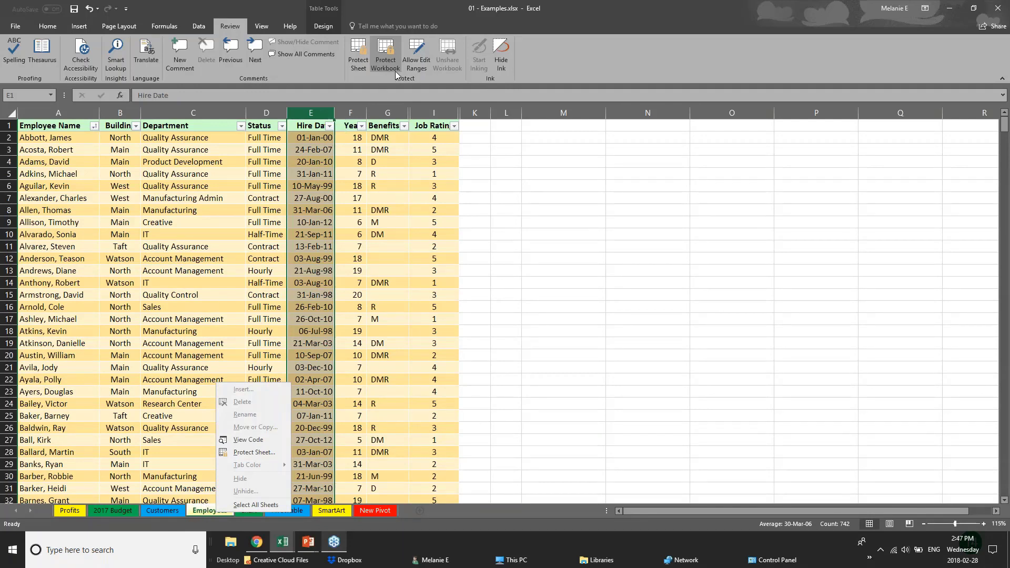
Unprotect the workbook structure by entering its password
left_click(386, 52)
type("p")
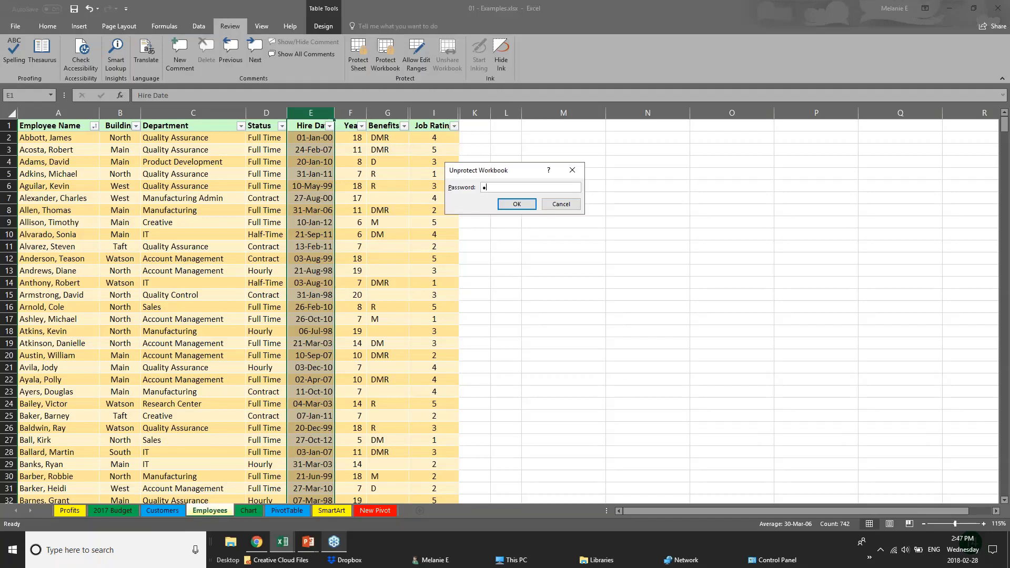
key("Return")
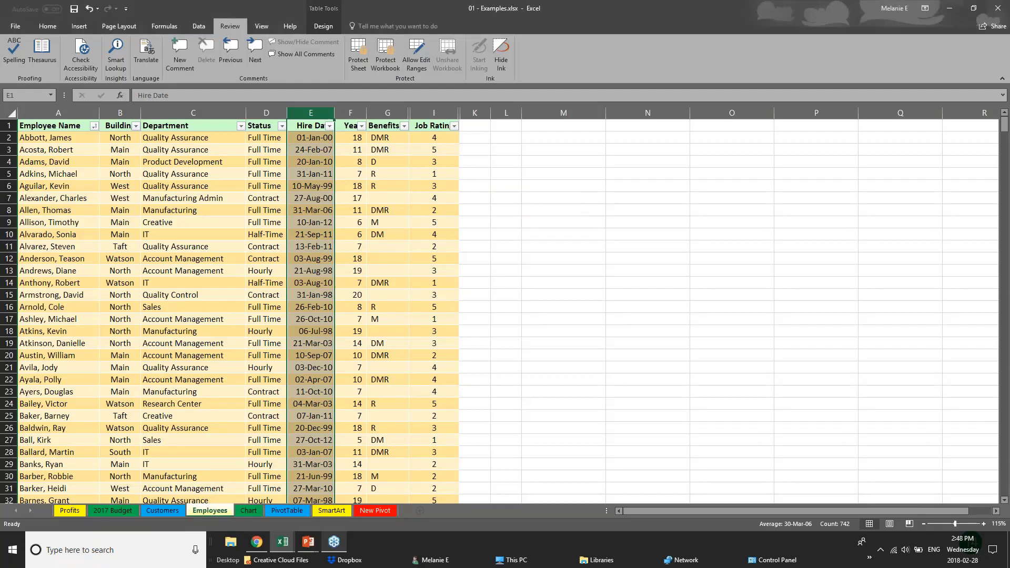
Hide the Employees sheet and re-protect the workbook structure with a password
right_click(222, 514)
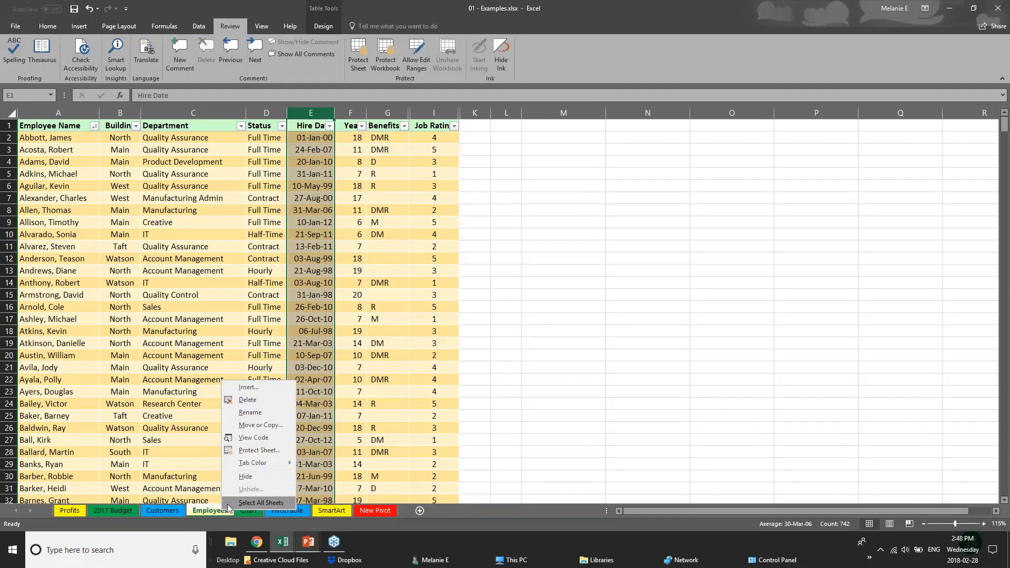
left_click(242, 477)
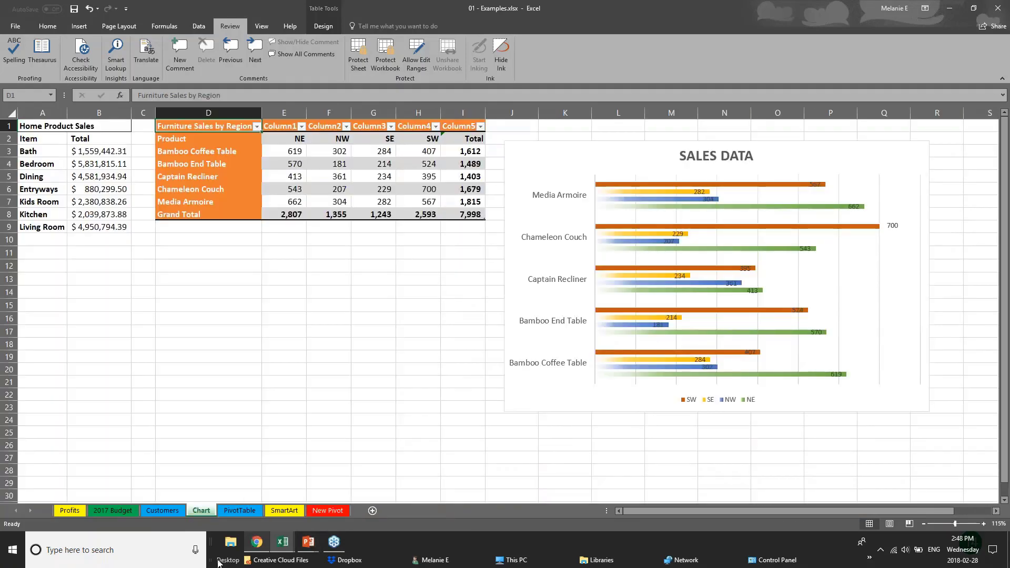
left_click(390, 65)
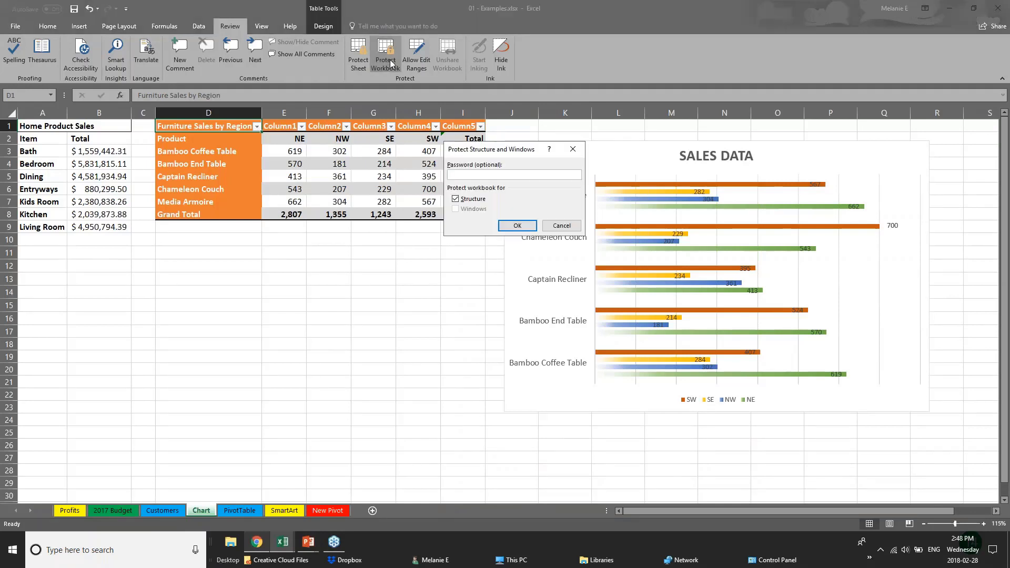
key("Return")
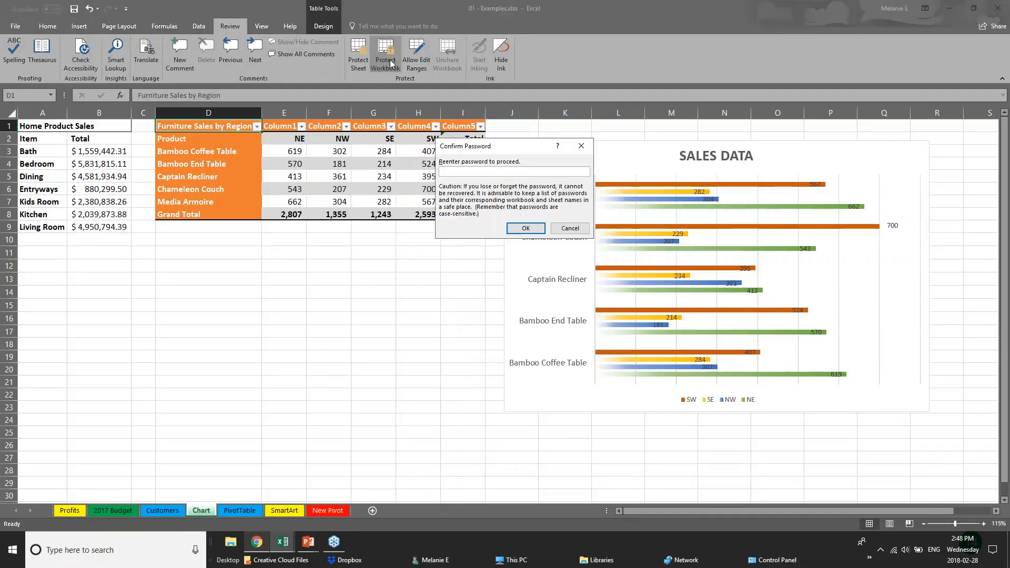
key("Return")
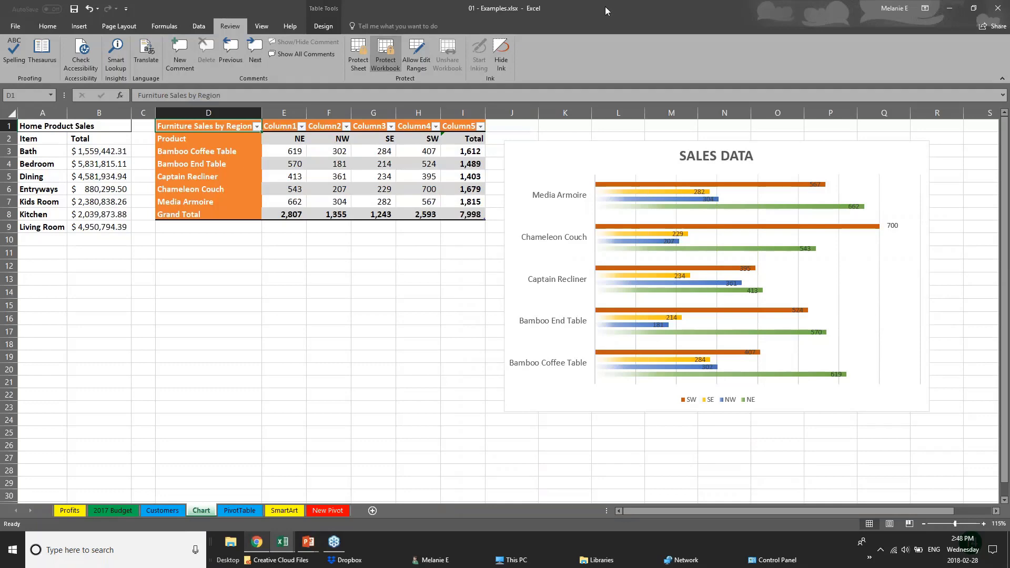
Confirm that sheet Insert and Delete are greyed out in the sheet-tab menu
left_click(161, 512)
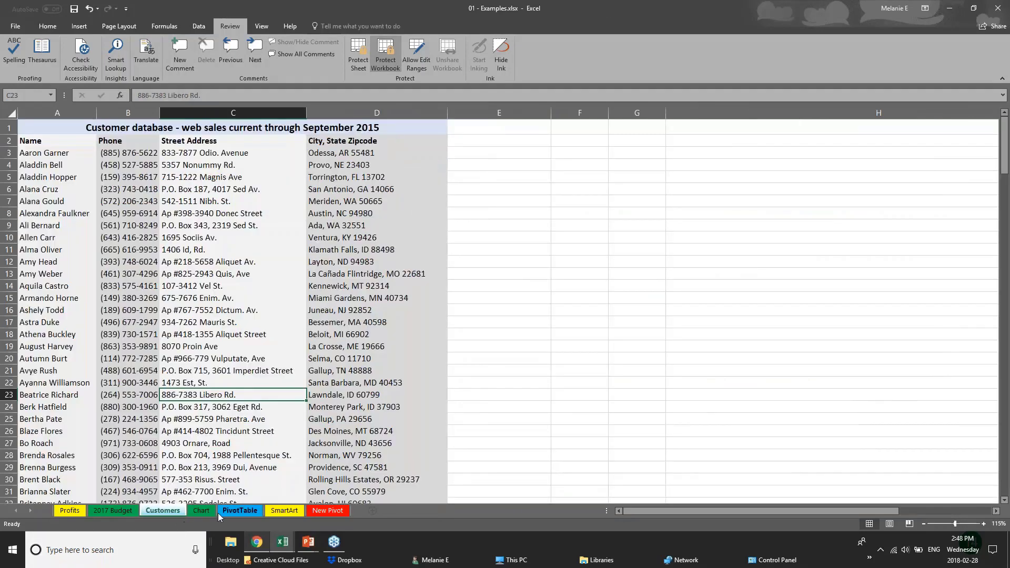
left_click(240, 512)
right_click(242, 513)
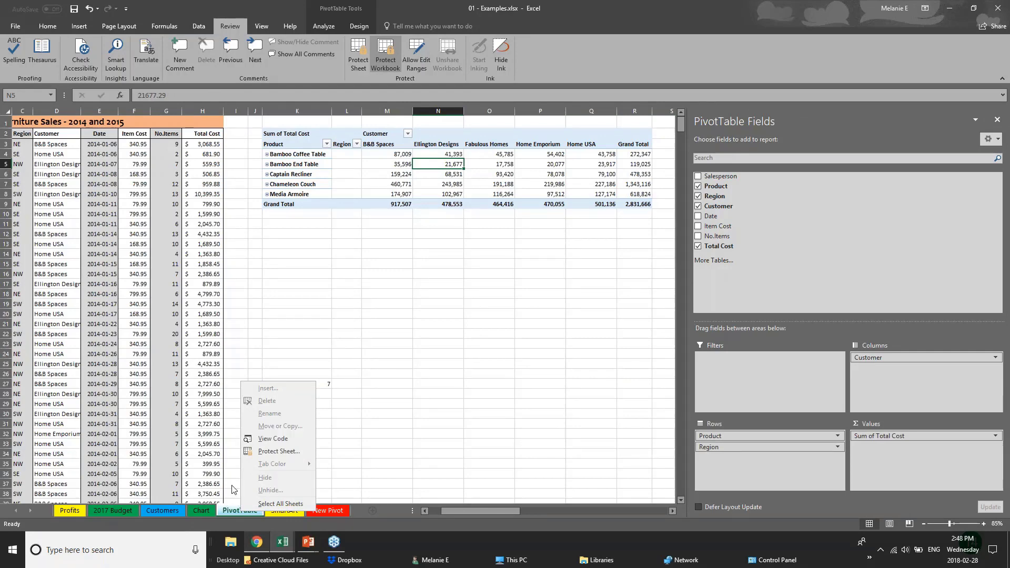
left_click(170, 512)
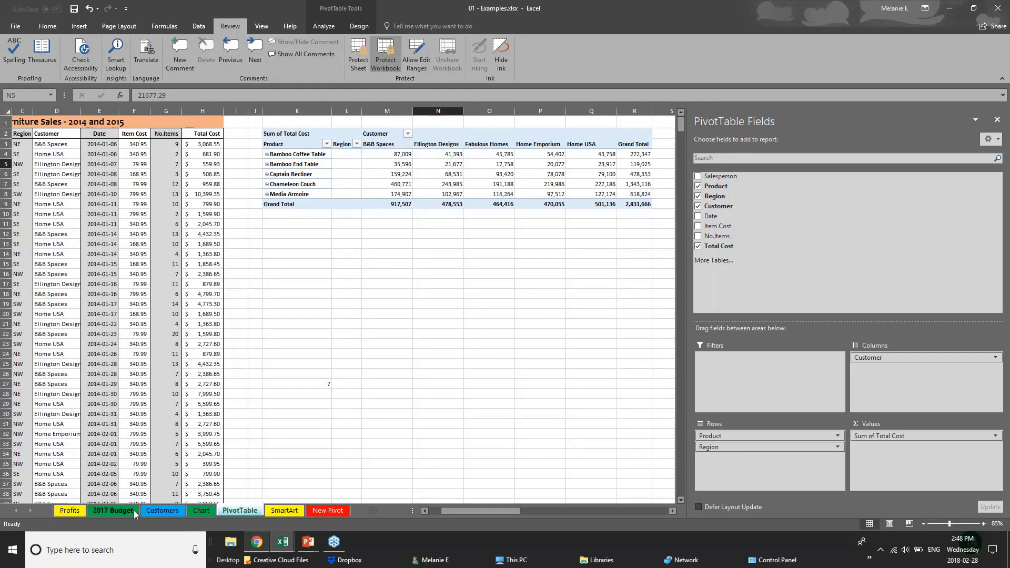
left_click(163, 510)
Return to the Chart sheet and remove the workbook structure protection with the password
left_click(201, 510)
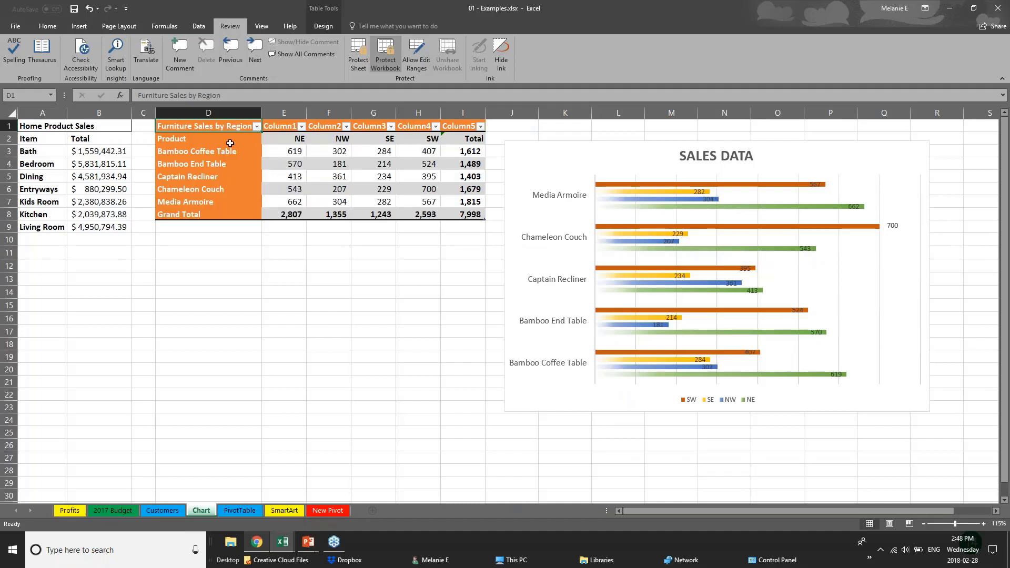
left_click(386, 55)
type("•••")
key("Return")
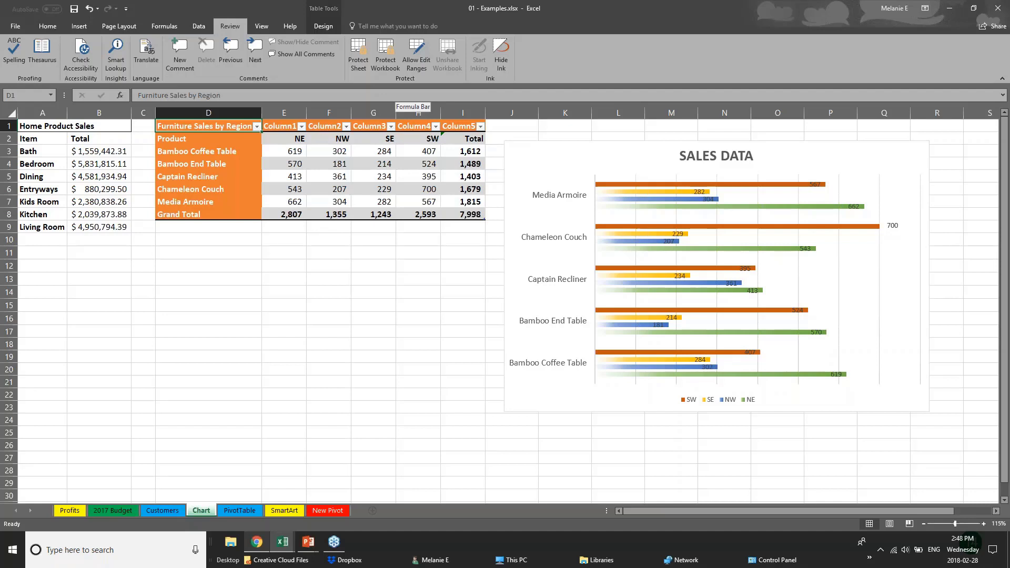
left_click(309, 542)
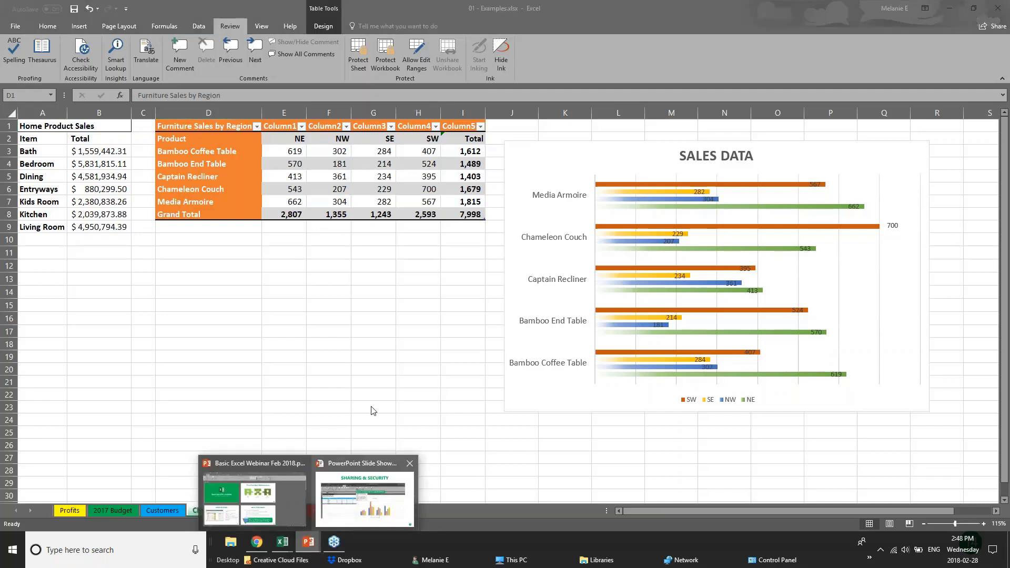
Upload the workbook to OneDrive - Personal and invite a colleague with view-only permission
left_click(987, 30)
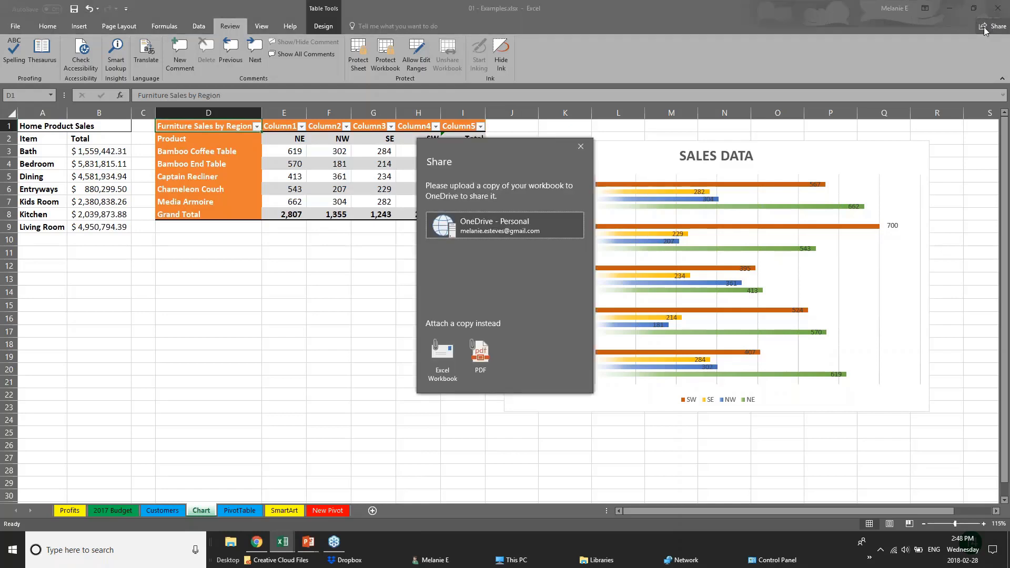
left_click(441, 230)
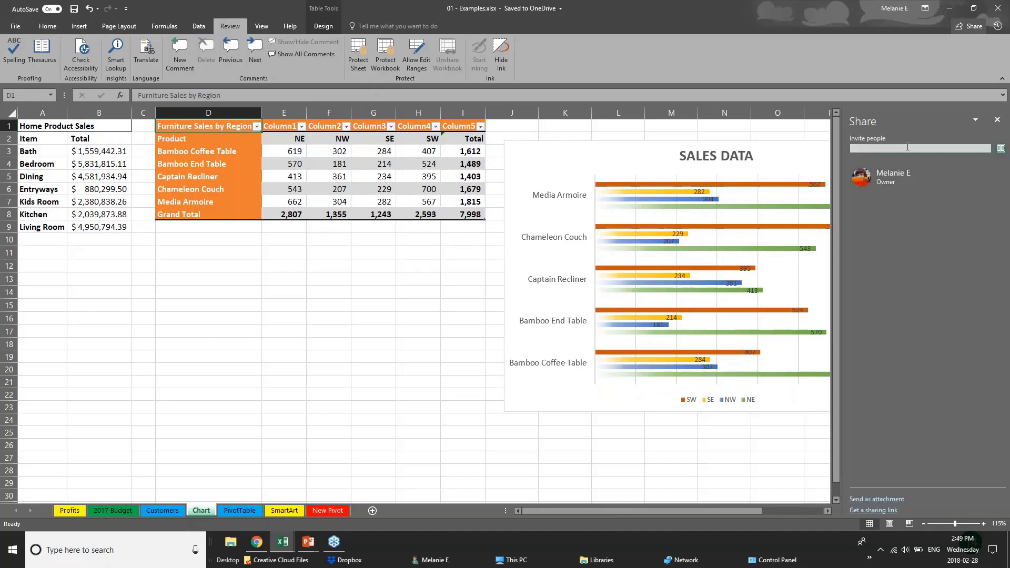
type("cheryl")
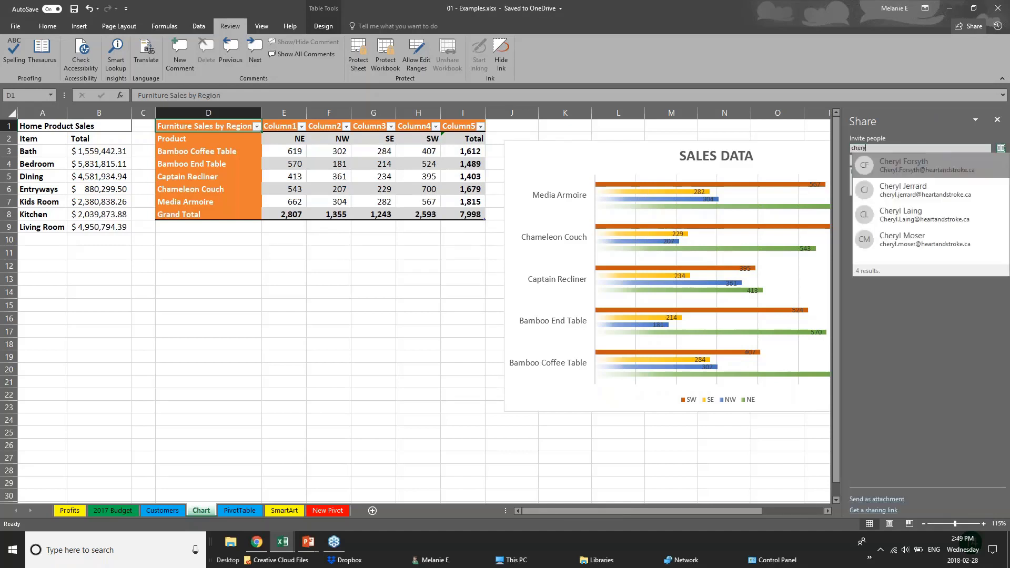
left_click(952, 220)
left_click(886, 160)
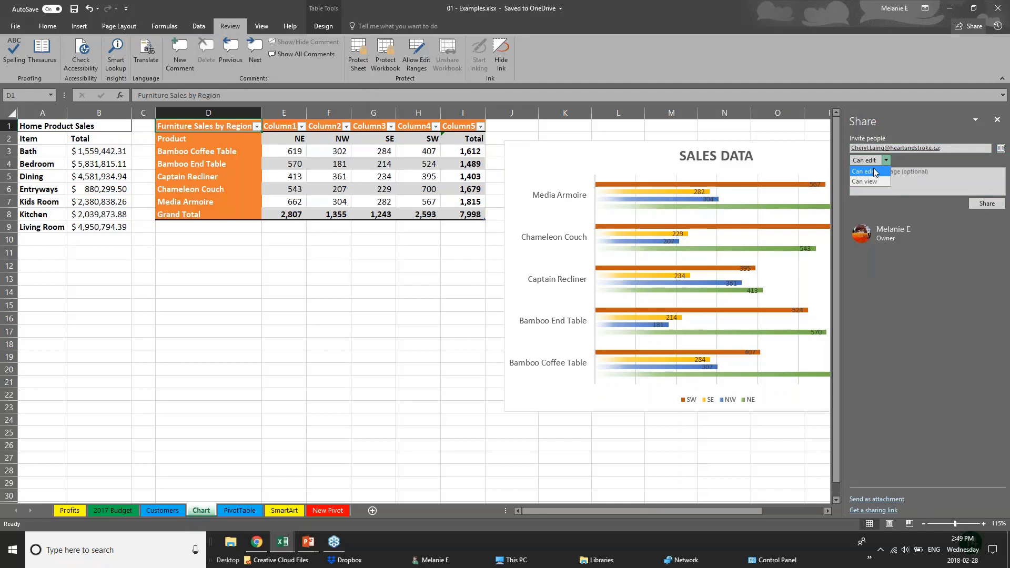
left_click(877, 187)
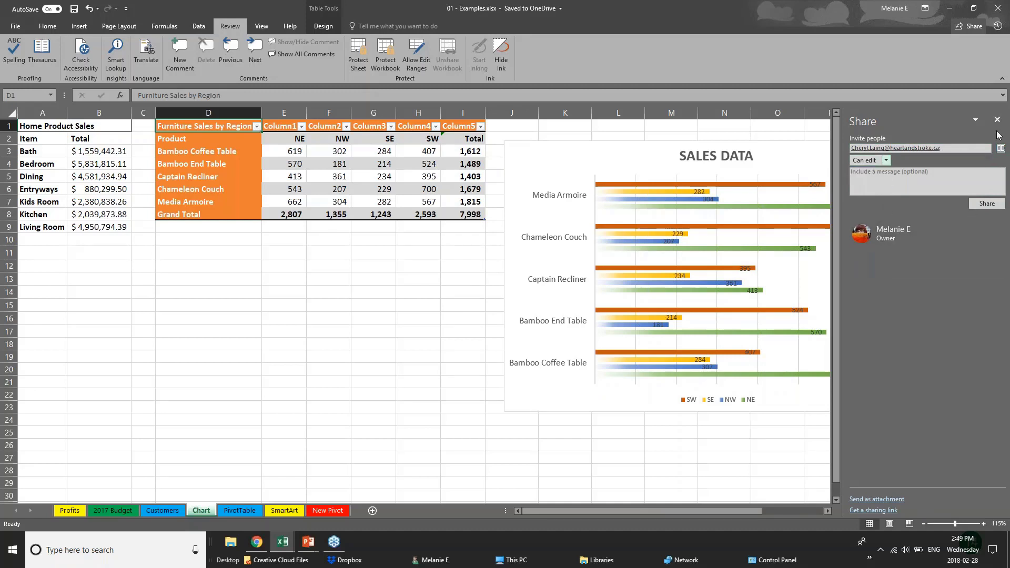
left_click(998, 120)
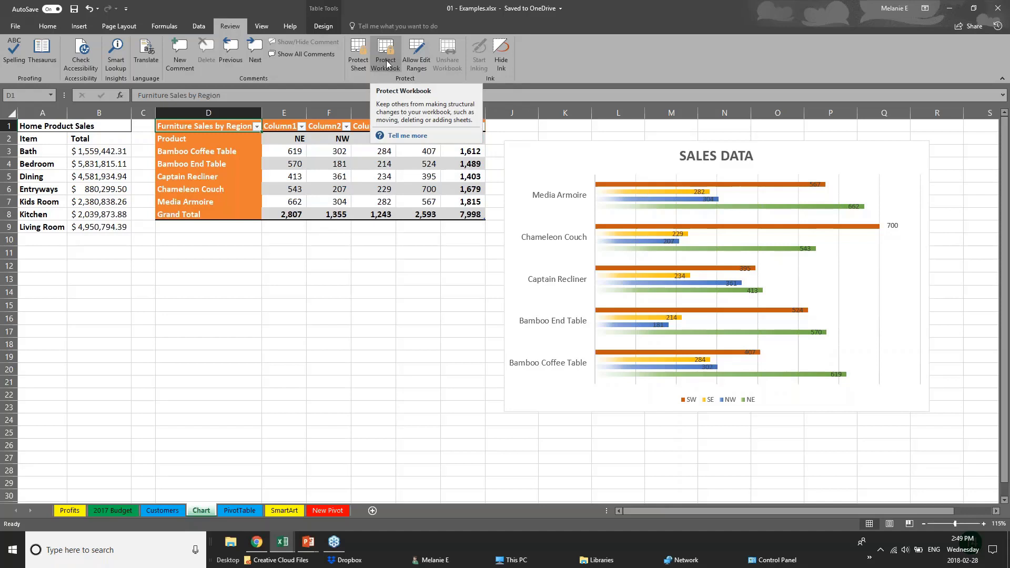
left_click(308, 542)
Show the Quick Analysis Tool slide in the slide show, then return to the Webinar Sample Workbook
left_click(332, 490)
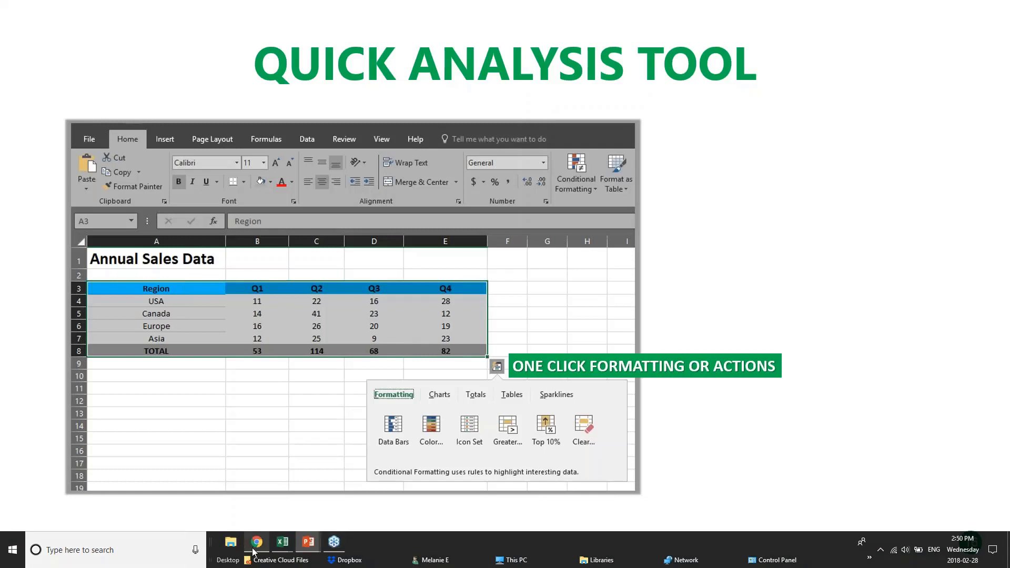
mouse_move(288, 544)
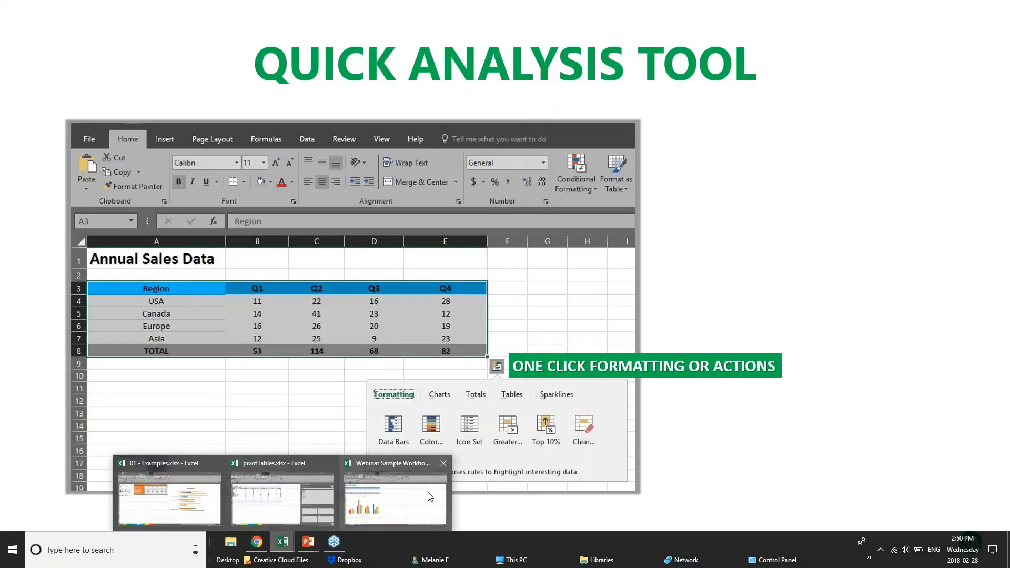
left_click(383, 504)
Select the Annual Sales Data table and apply a Quick Analysis colour scale to its figures
left_click(377, 236)
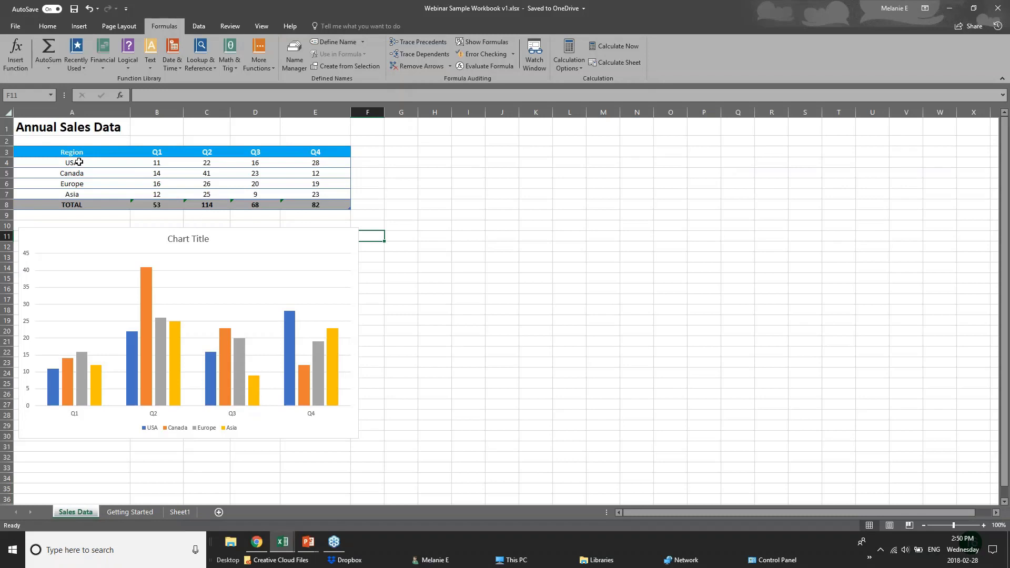
left_click_drag(77, 155, 336, 202)
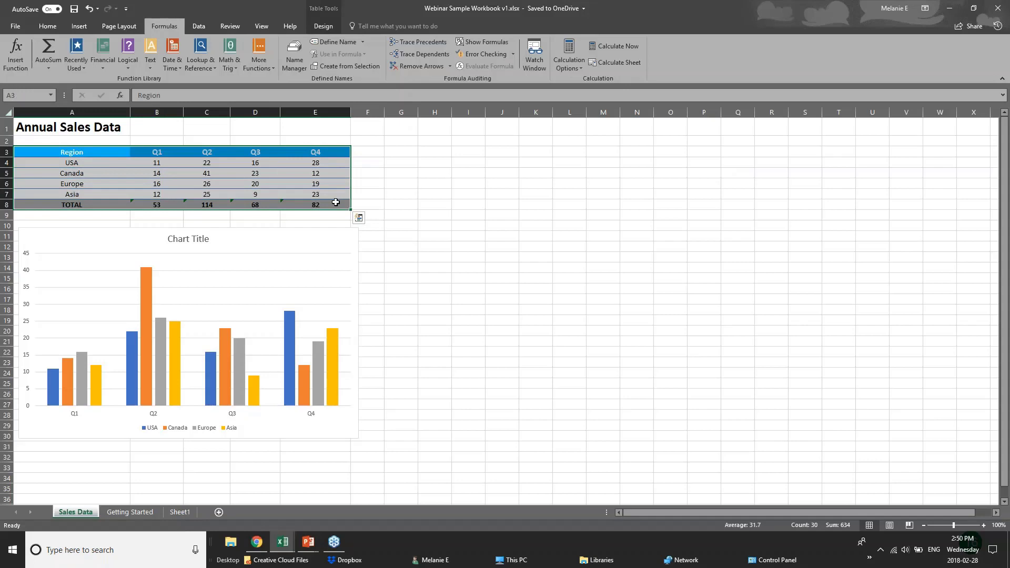
left_click(358, 218)
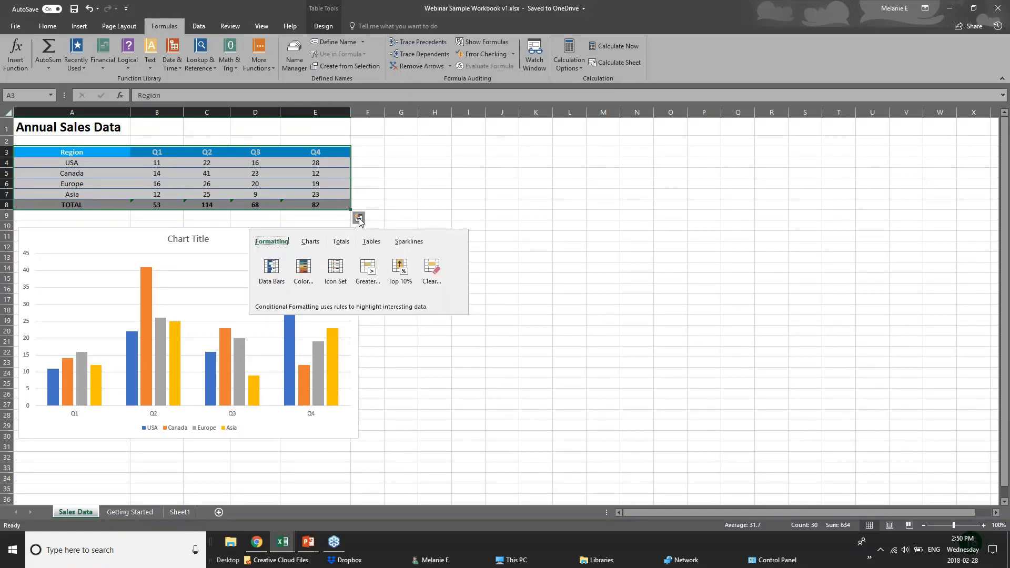
left_click(341, 243)
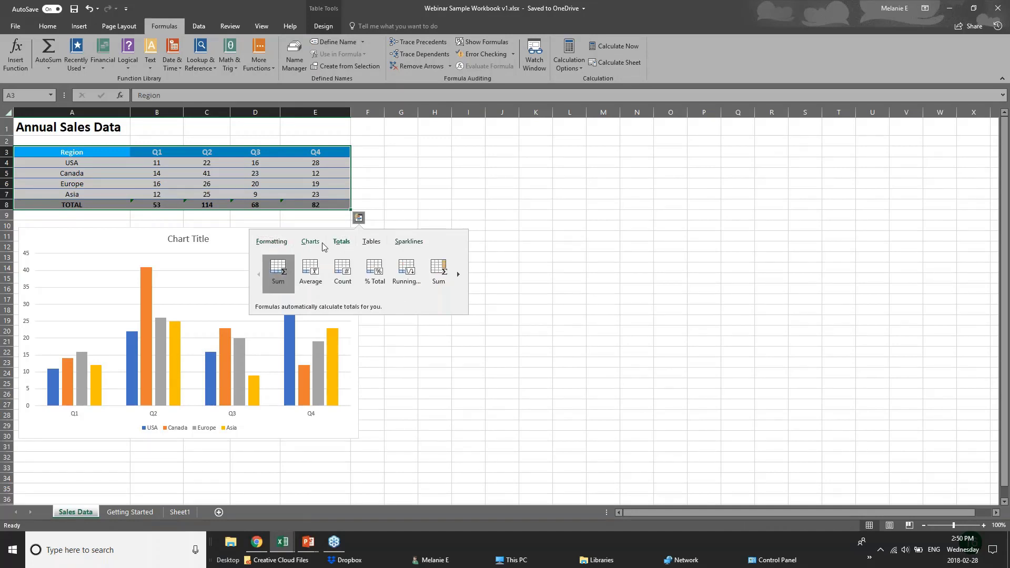
left_click(256, 240)
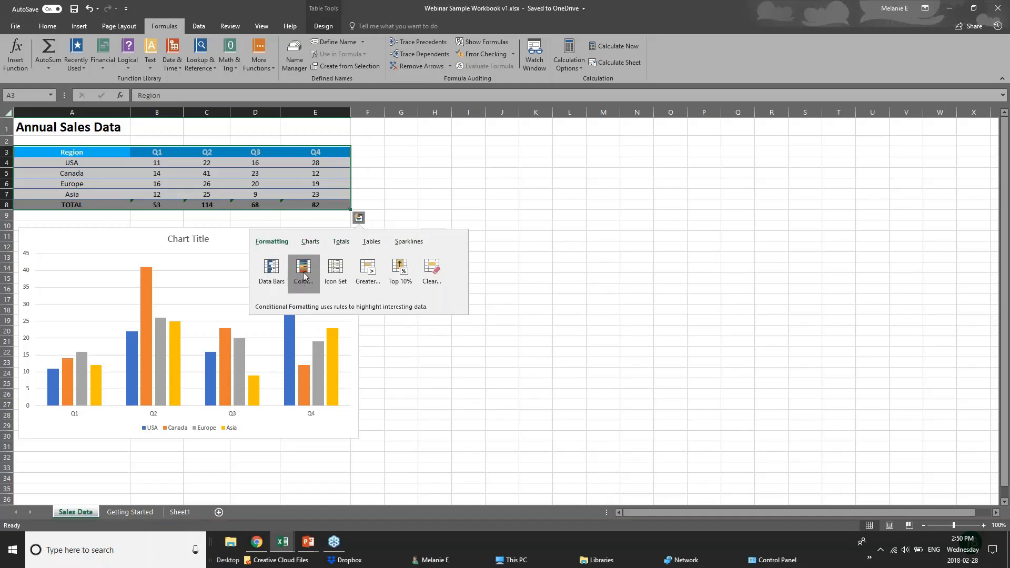
left_click(310, 271)
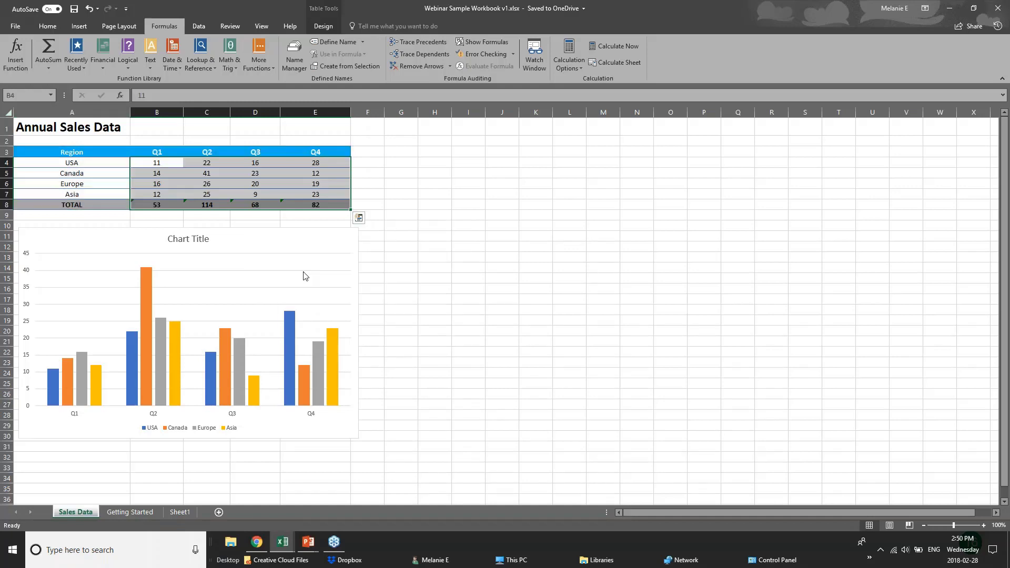
Add data bars and a highlight for values greater than 60, then reselect the table
left_click(359, 218)
left_click(270, 271)
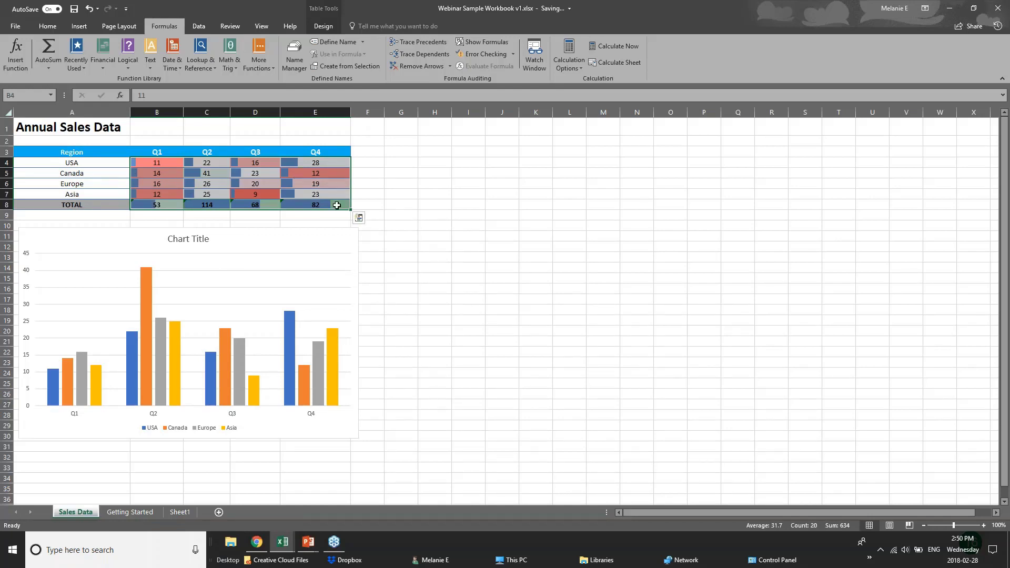
left_click(358, 217)
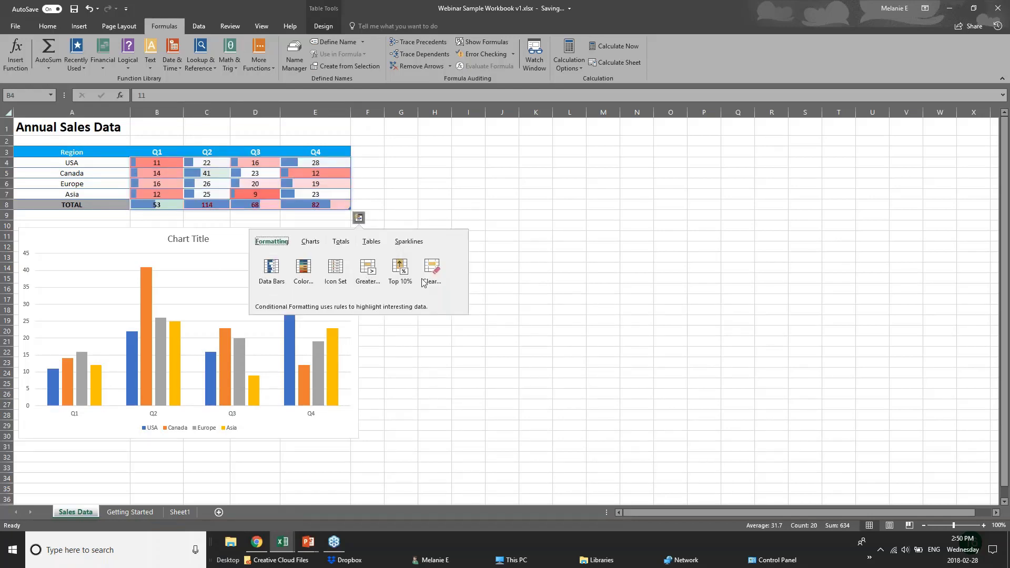
left_click(368, 278)
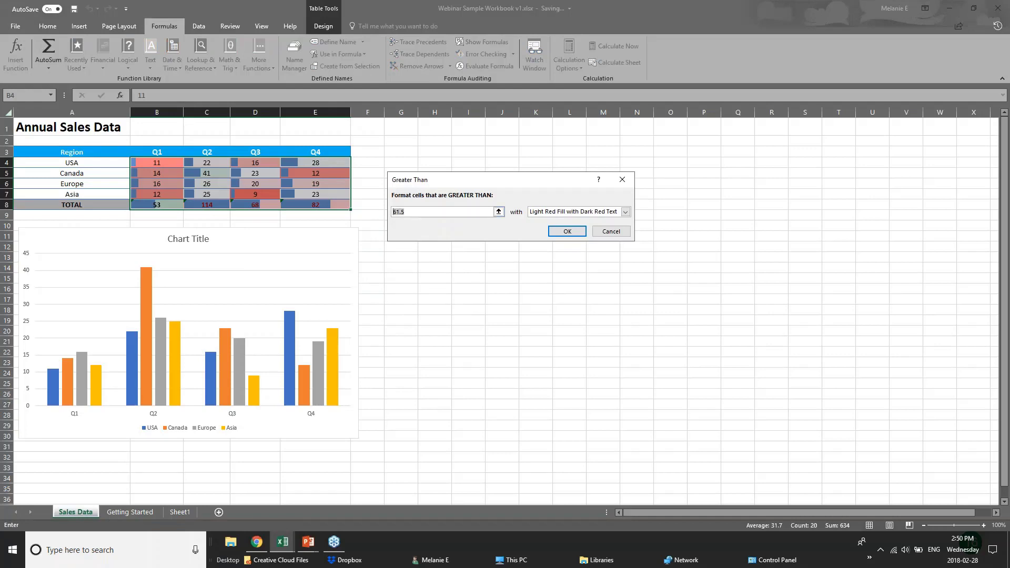
type("60")
key("Return")
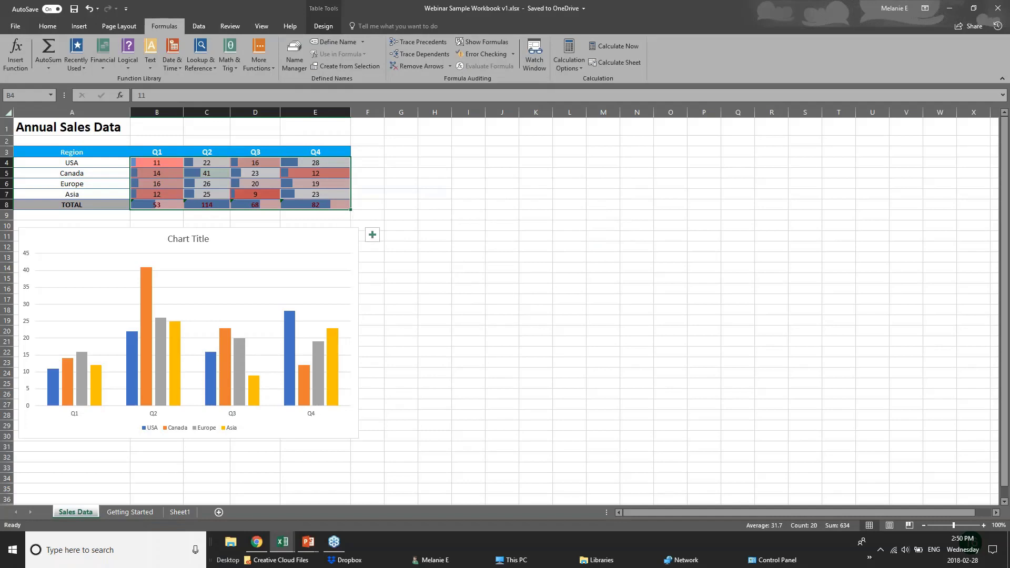
left_click(346, 228)
left_click(290, 206)
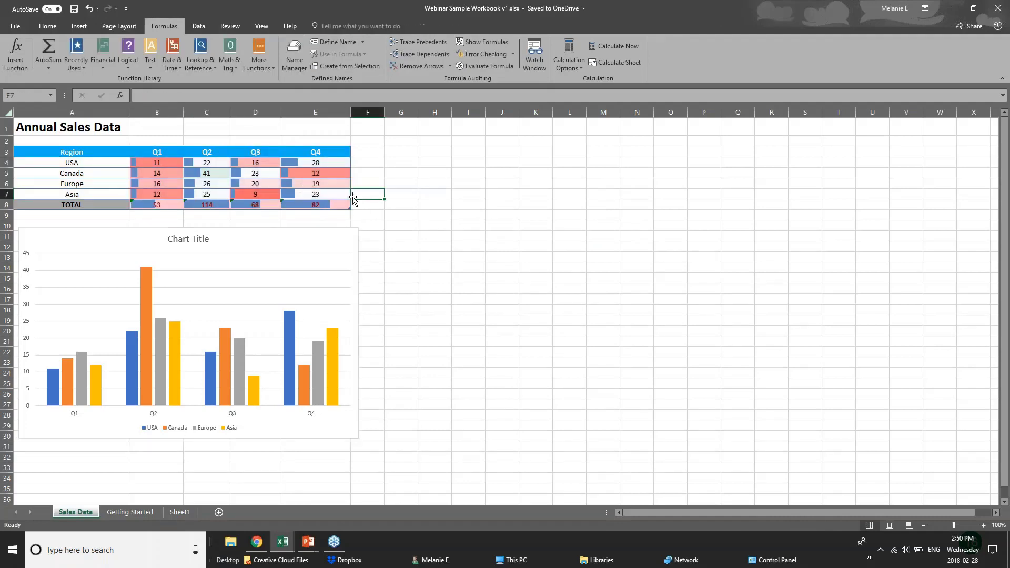
left_click_drag(53, 152, 319, 205)
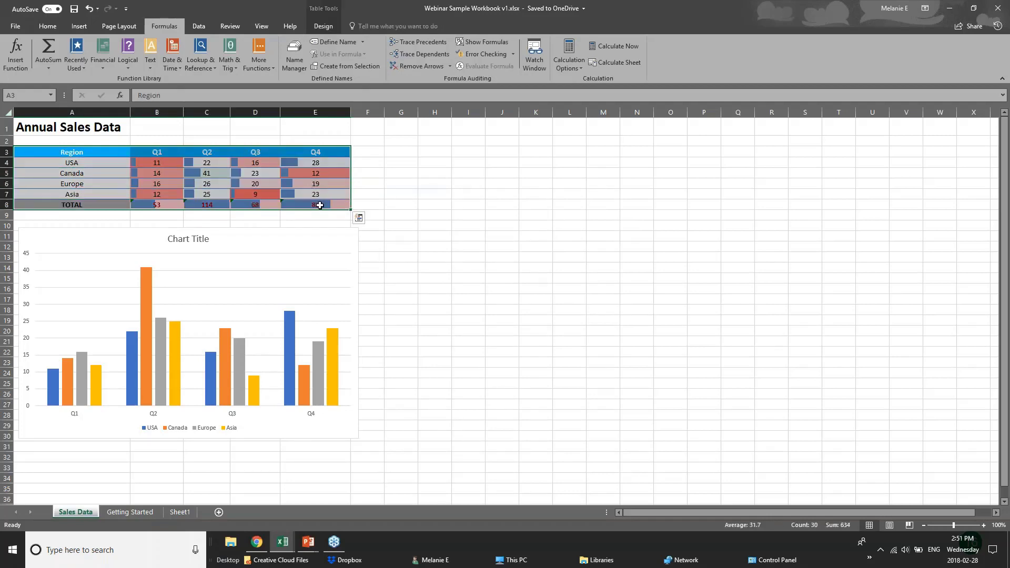
left_click(358, 217)
left_click(311, 241)
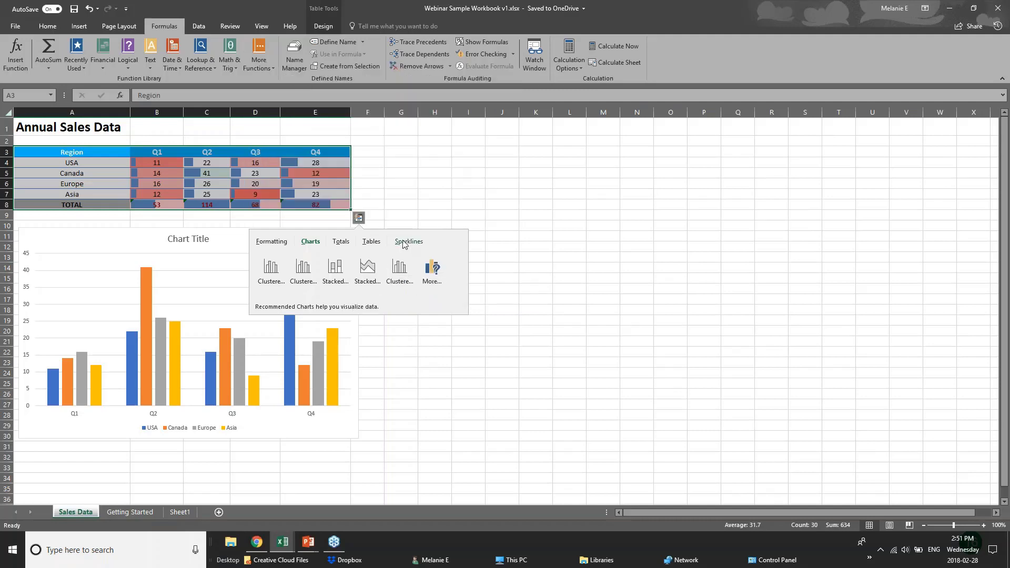
left_click(255, 152)
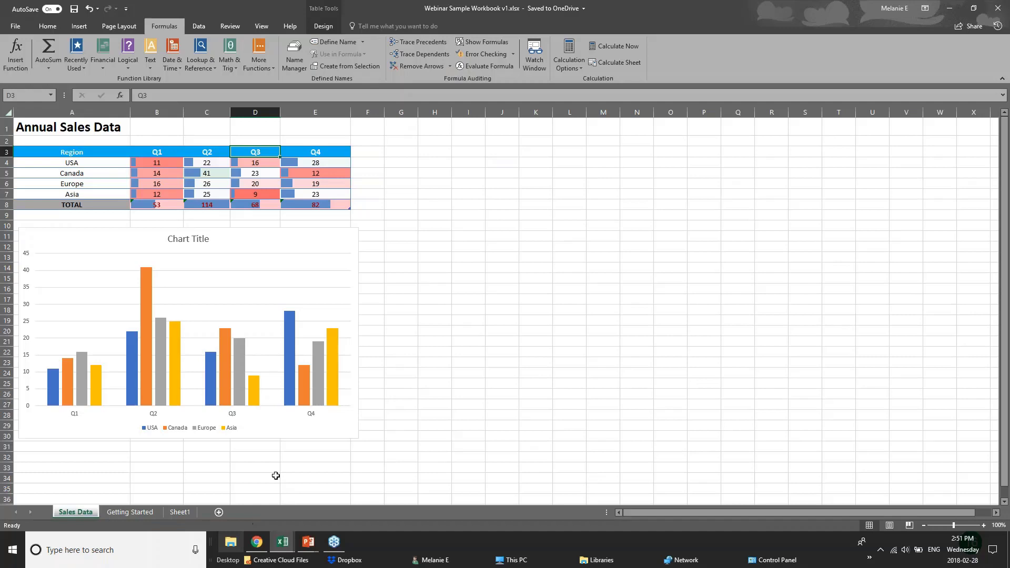
left_click_drag(109, 151, 263, 203)
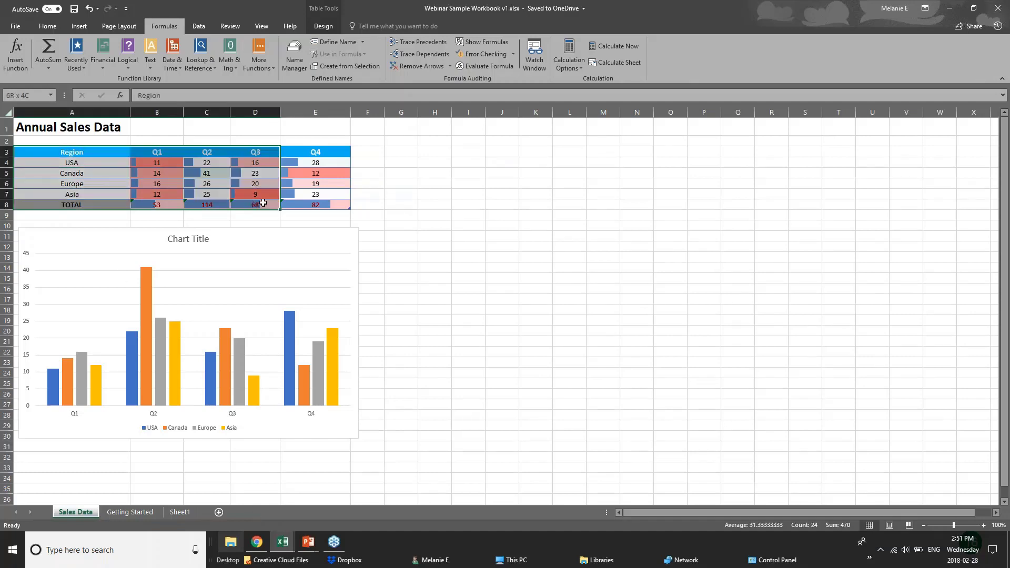
left_click(365, 205)
Advance the slide show to the New Charts slide and switch back to the Excel workbooks
left_click(311, 545)
left_click(366, 494)
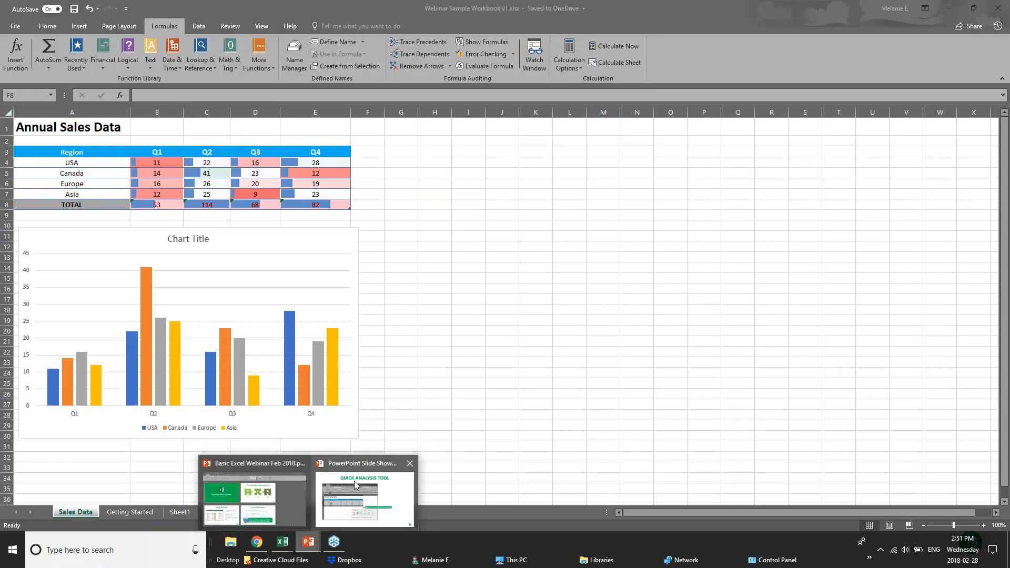
key("Right")
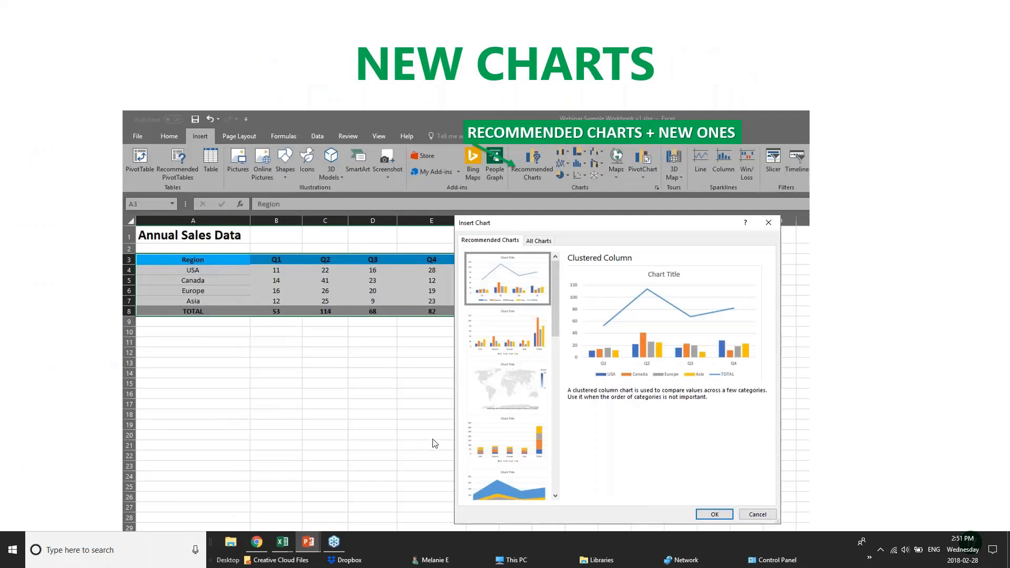
mouse_move(283, 544)
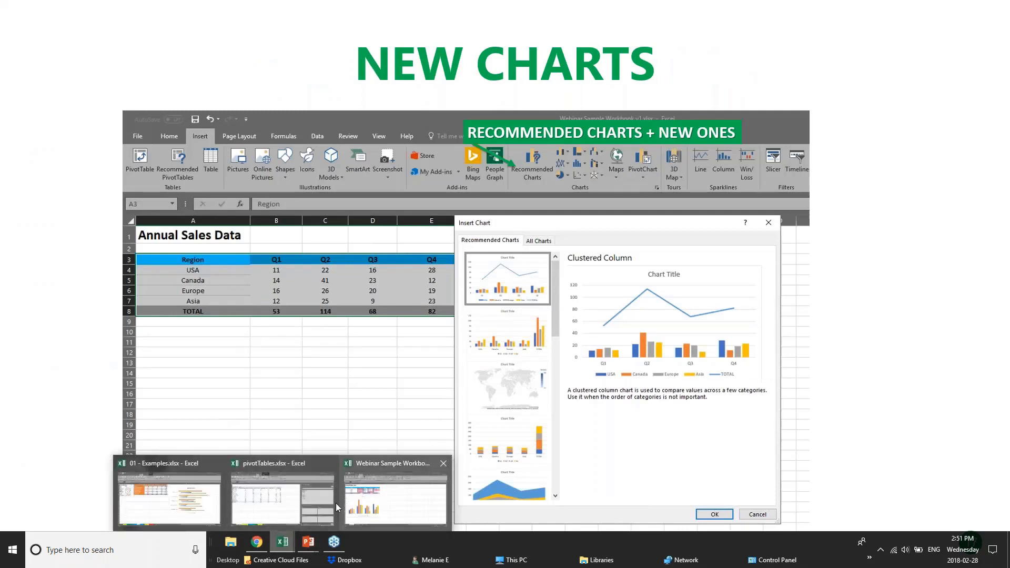
left_click(308, 503)
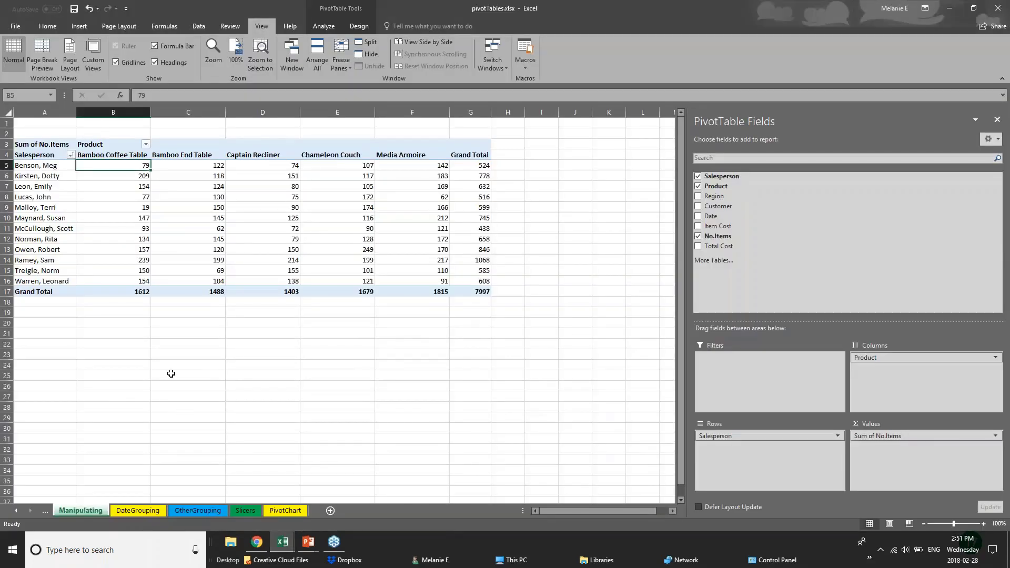
left_click(273, 552)
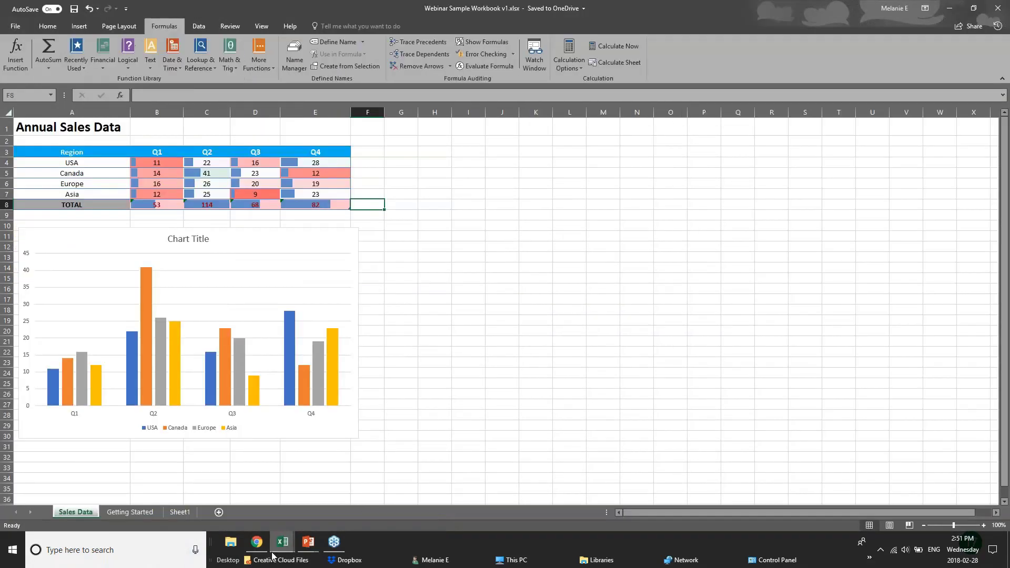
Switch to the 01 - Examples workbook and browse the Insert hierarchy chart types
mouse_move(271, 554)
left_click(144, 502)
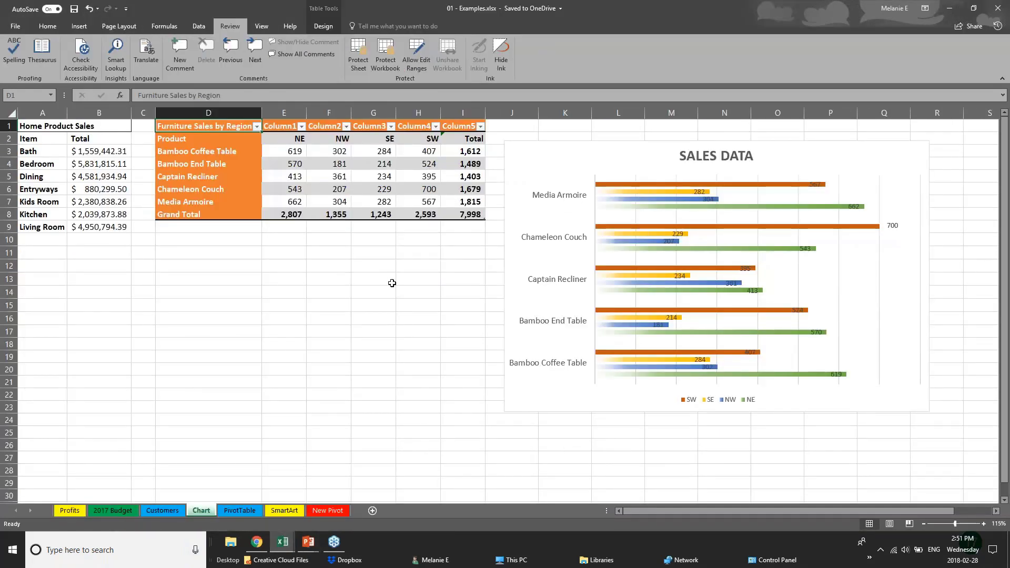
left_click_drag(403, 280, 411, 267)
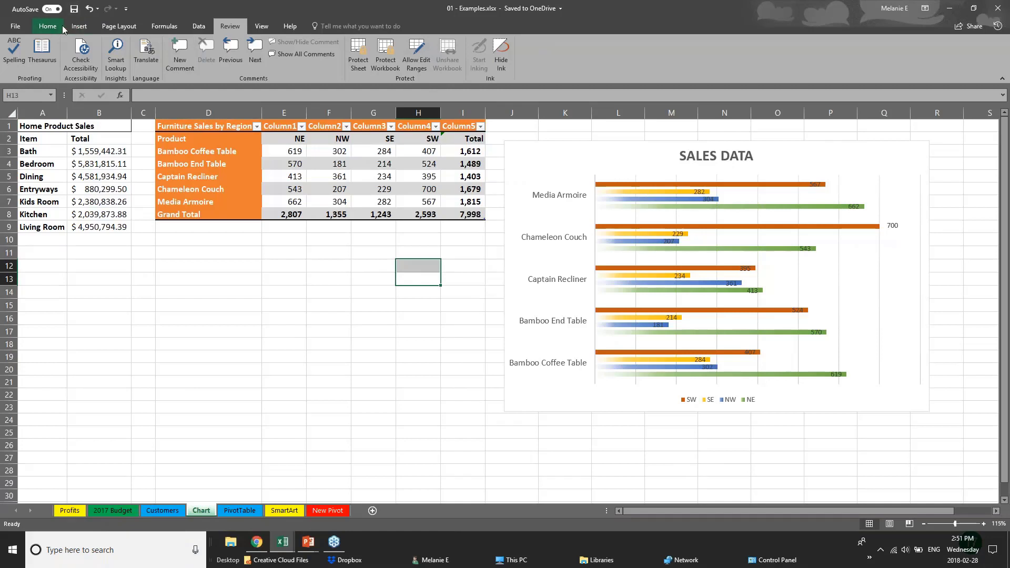
left_click(79, 27)
left_click(79, 166)
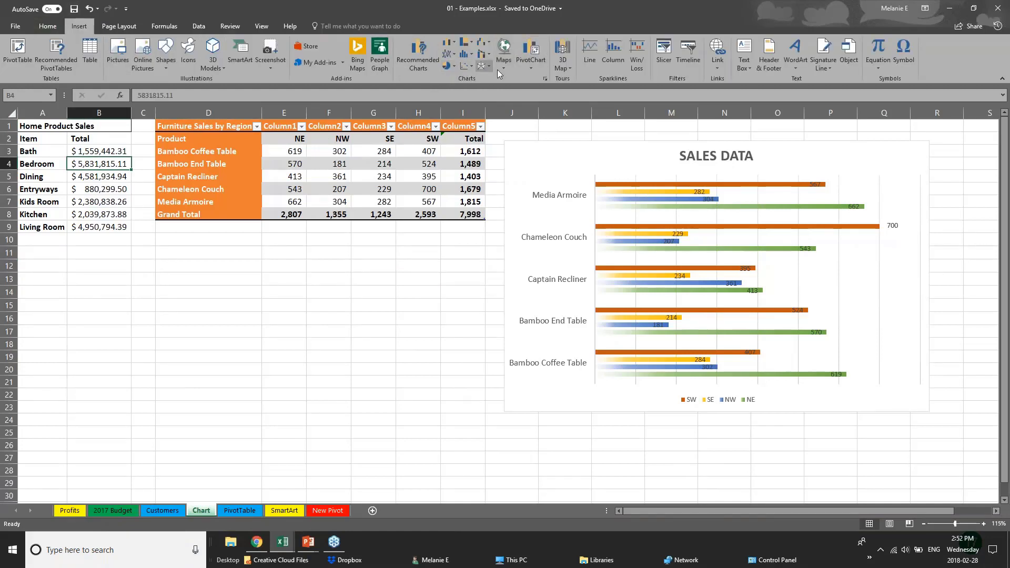
left_click(471, 44)
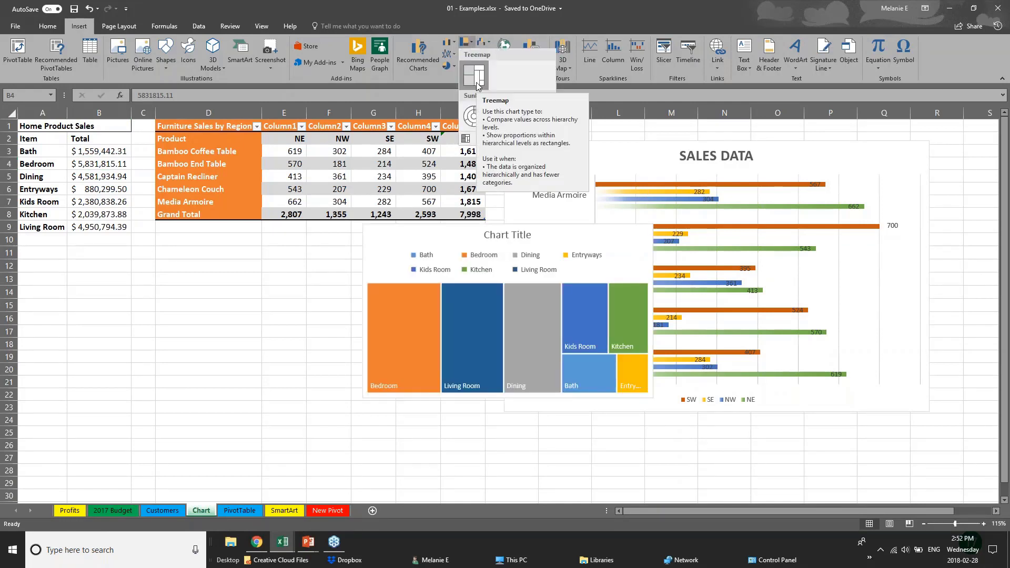
left_click(224, 127)
Select the furniture sales figures E3:I8 and insert a Treemap chart
left_click_drag(223, 128, 393, 172)
left_click(292, 213)
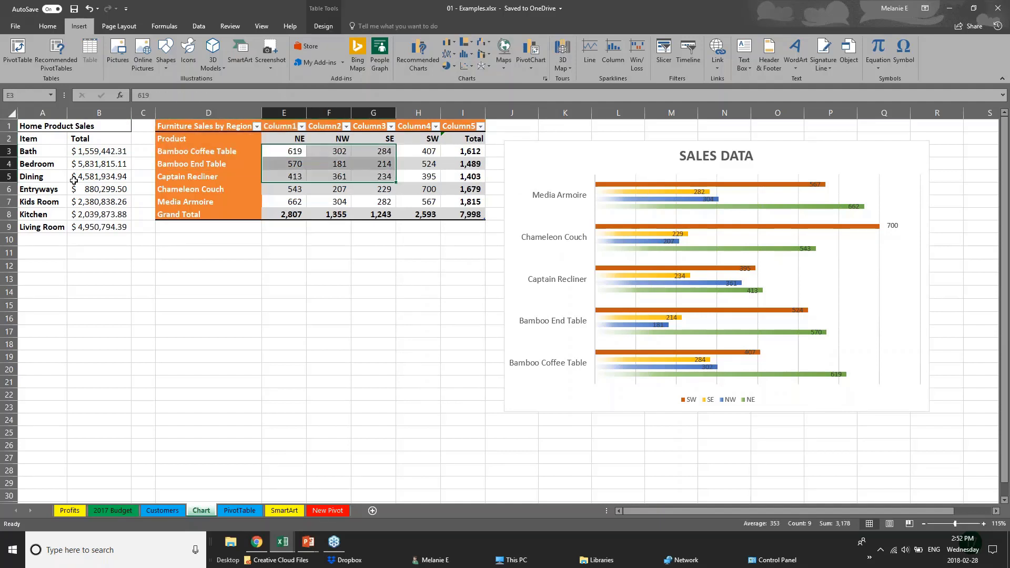
left_click(278, 153)
left_click_drag(278, 152, 477, 214)
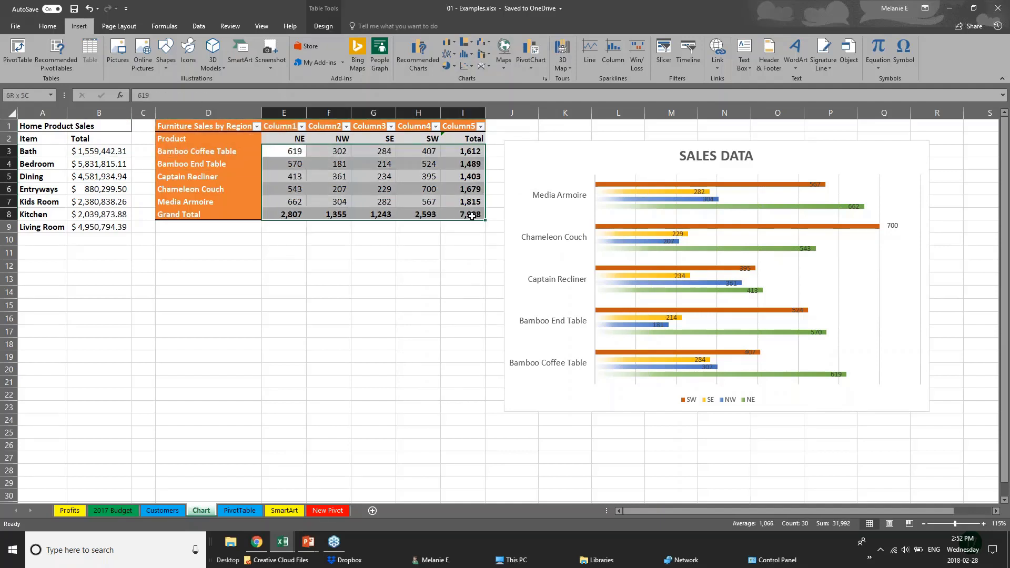
left_click(488, 46)
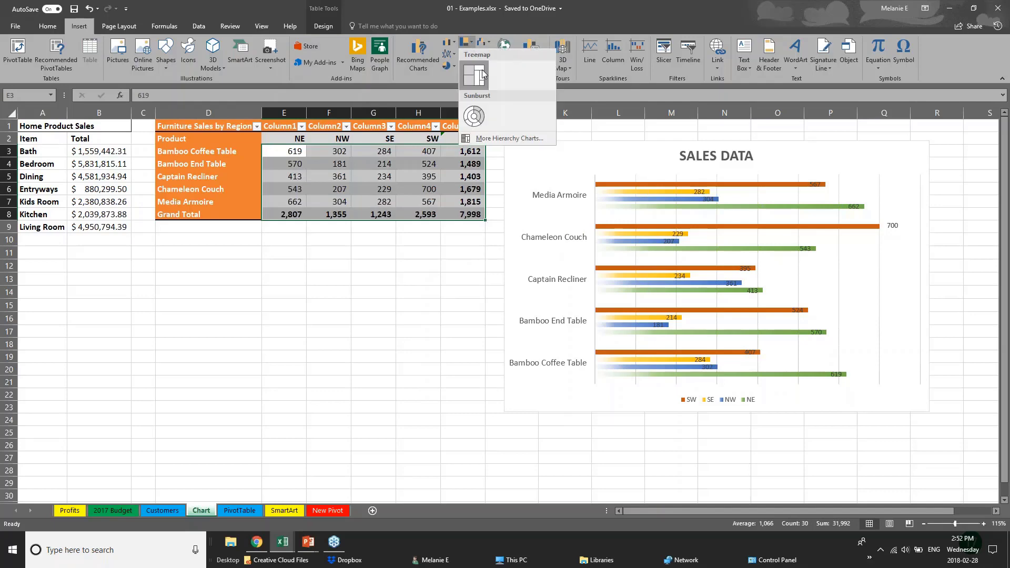
left_click(474, 64)
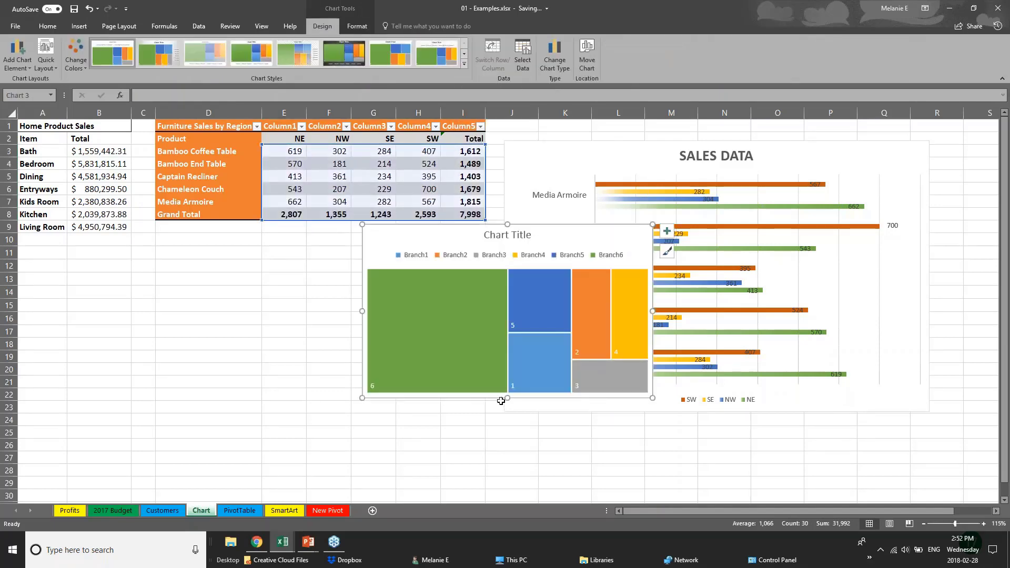
Move the treemap below the Furniture Sales by Region table
left_click(506, 419)
left_click(425, 408)
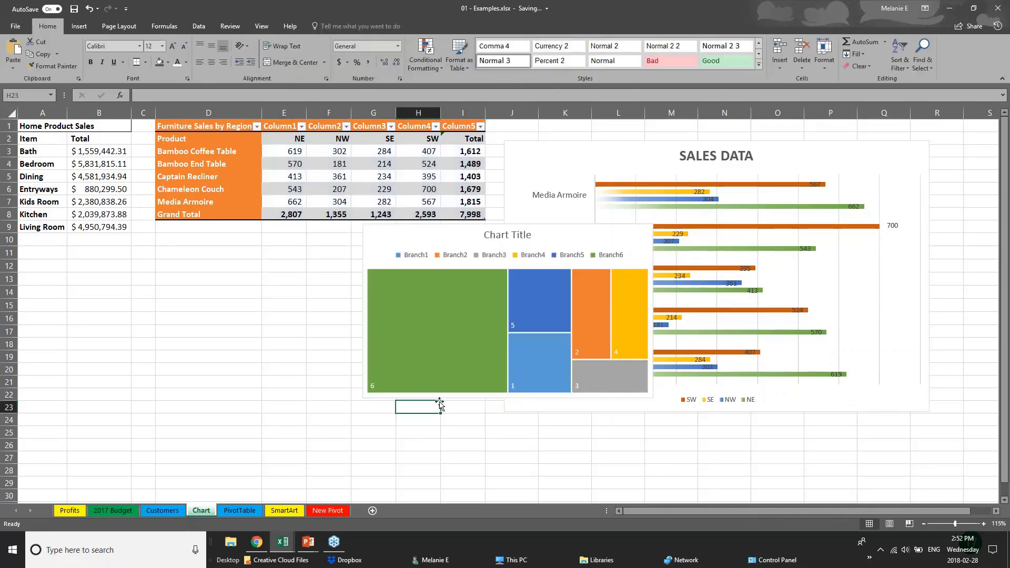
left_click(481, 284)
left_click_drag(465, 242, 264, 269)
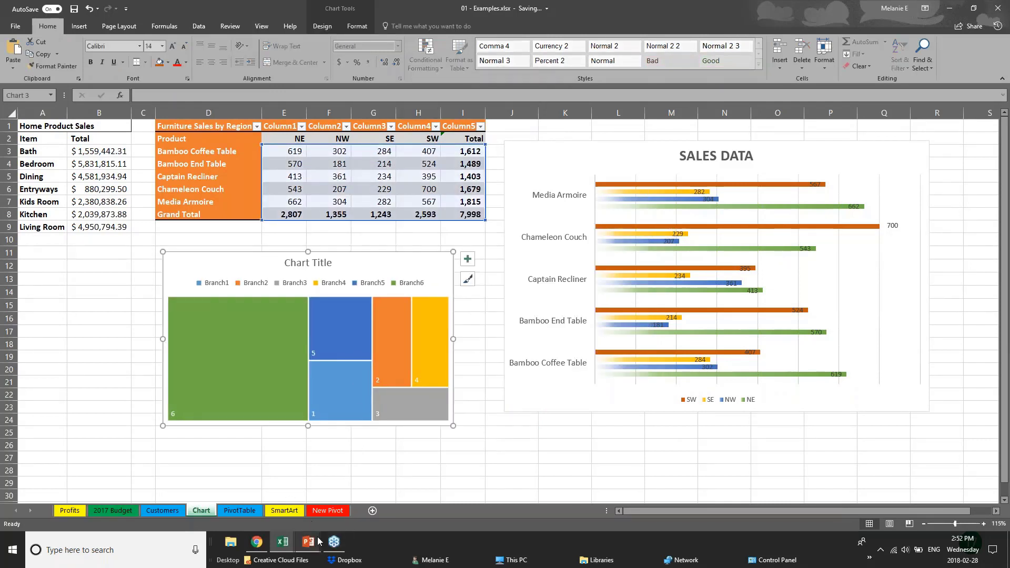
Open the full chart options with no data selected, triggering a select-data warning
left_click(100, 357)
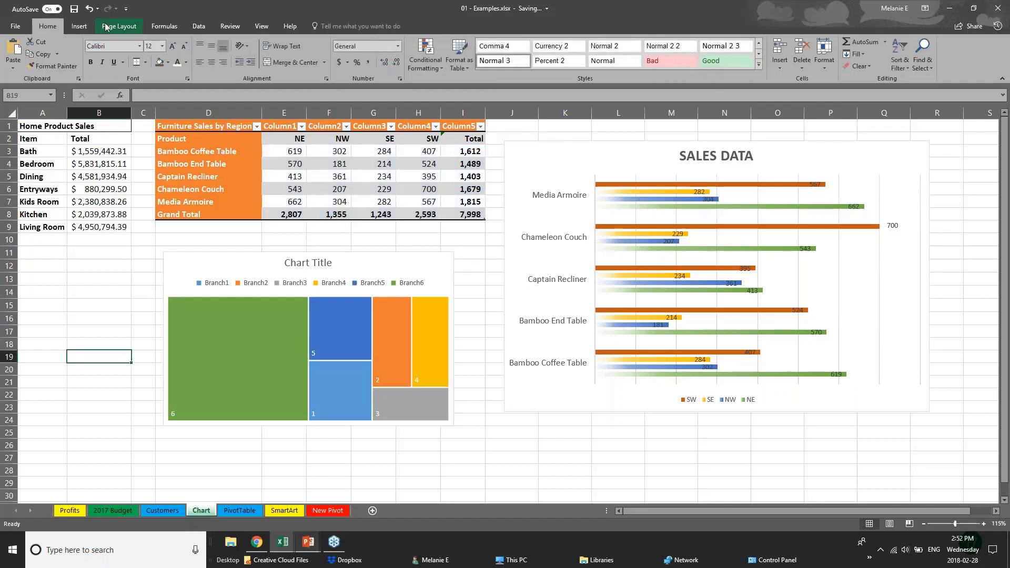
left_click(79, 26)
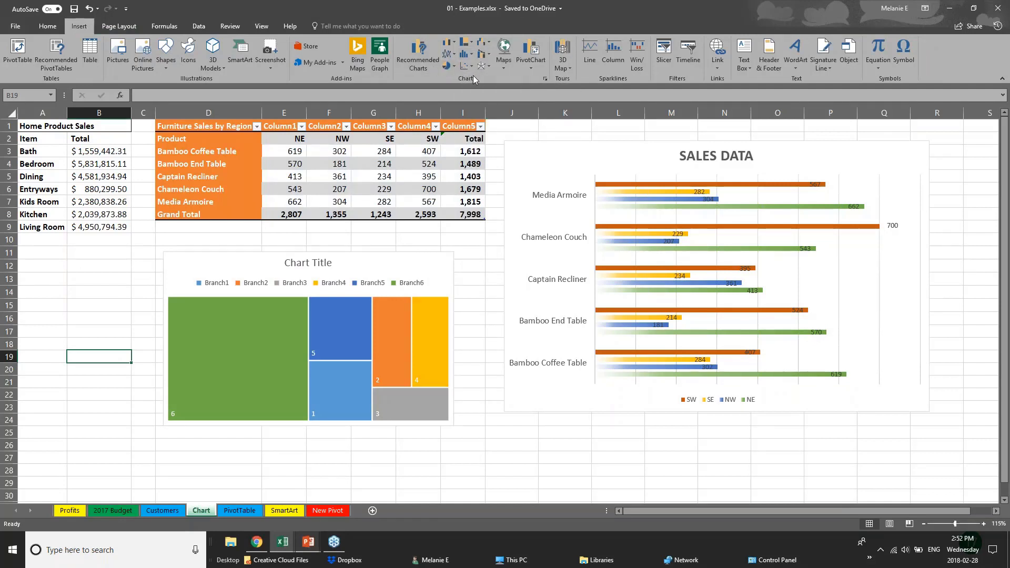
left_click(546, 78)
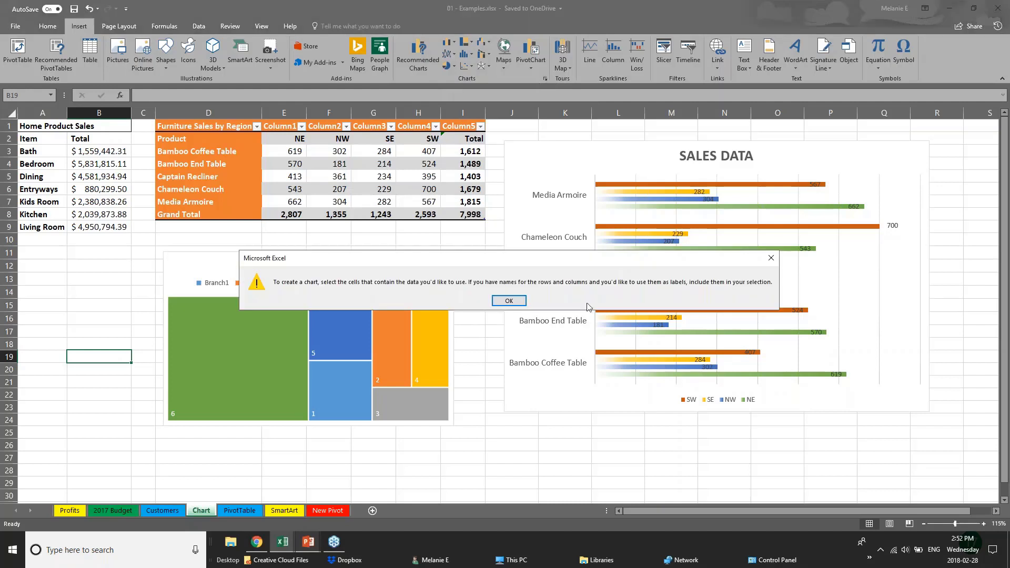
Dismiss the warning, select E3:I8 and open Recommended Charts for it
left_click(509, 301)
left_click(418, 56)
left_click(509, 301)
left_click(330, 196)
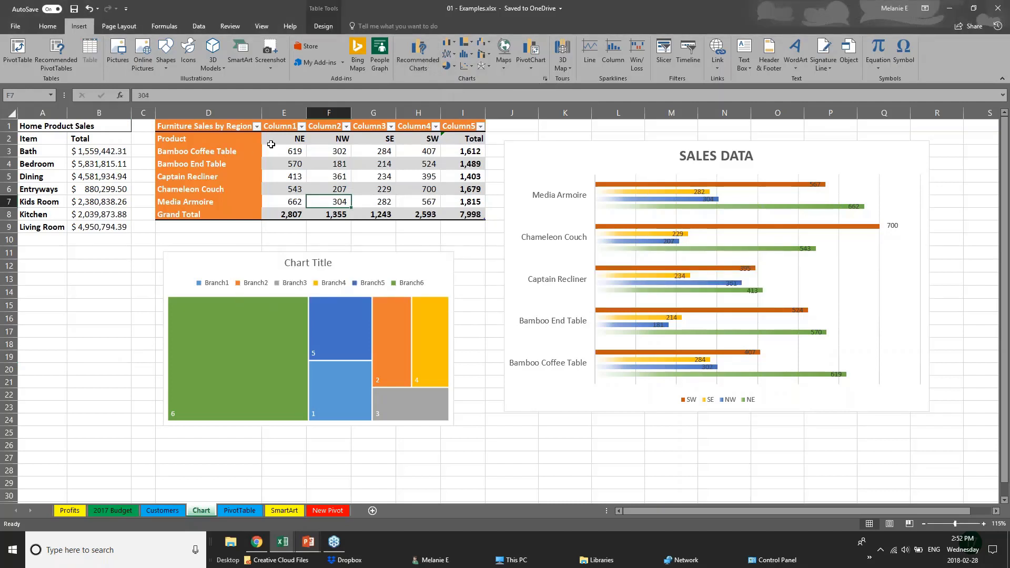
left_click_drag(287, 154, 332, 153)
left_click_drag(390, 167, 486, 219)
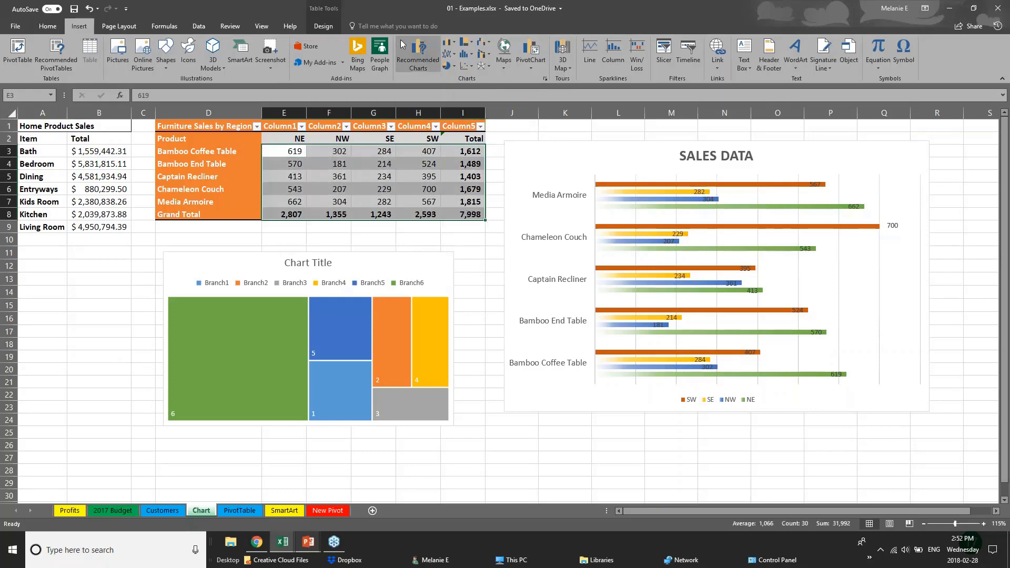
left_click(418, 55)
Preview Waterfall, Treemap, Box and Whisker and Sunburst charts under All Charts
left_click(425, 132)
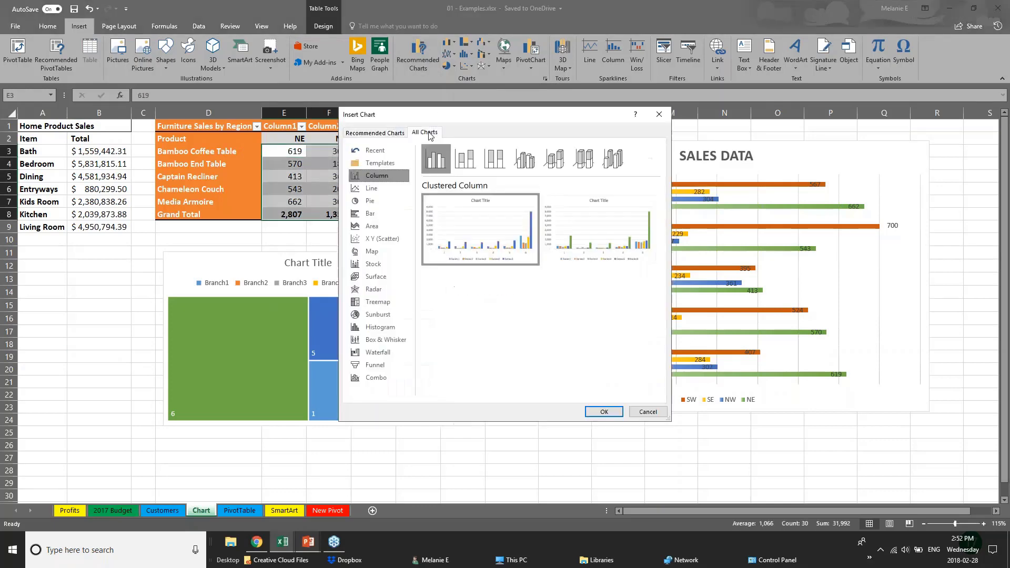
left_click(378, 353)
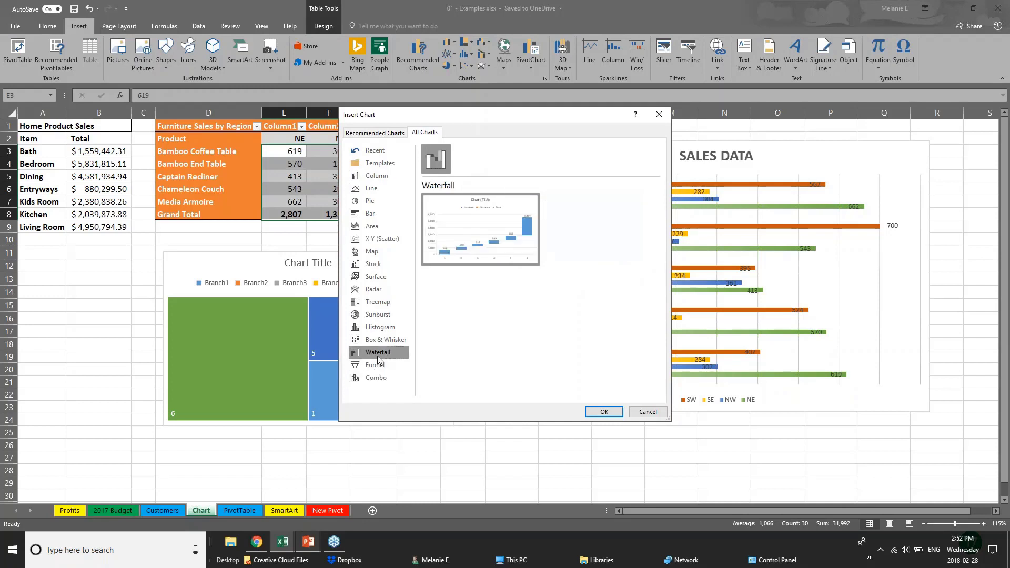
left_click(371, 304)
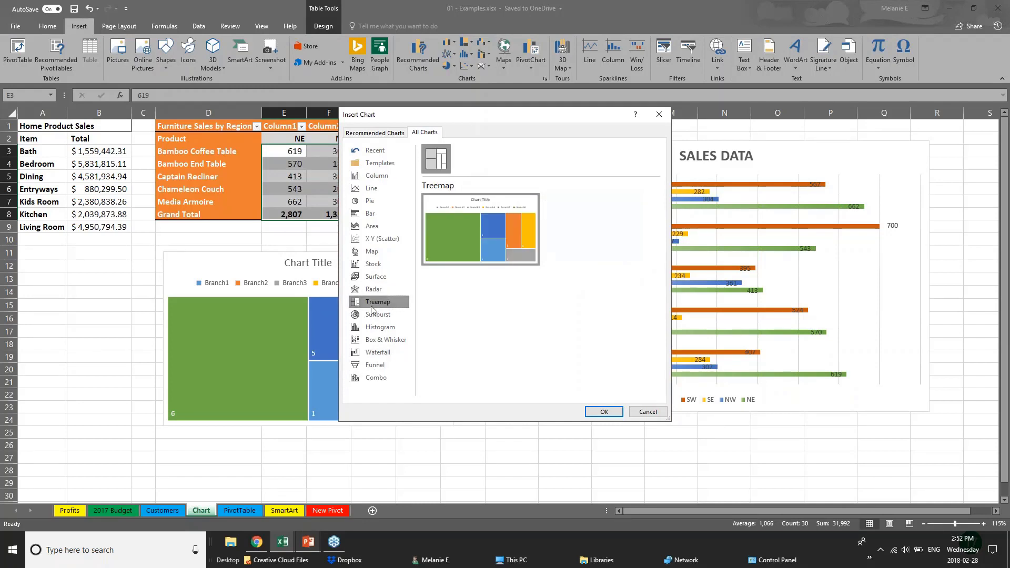
left_click(394, 342)
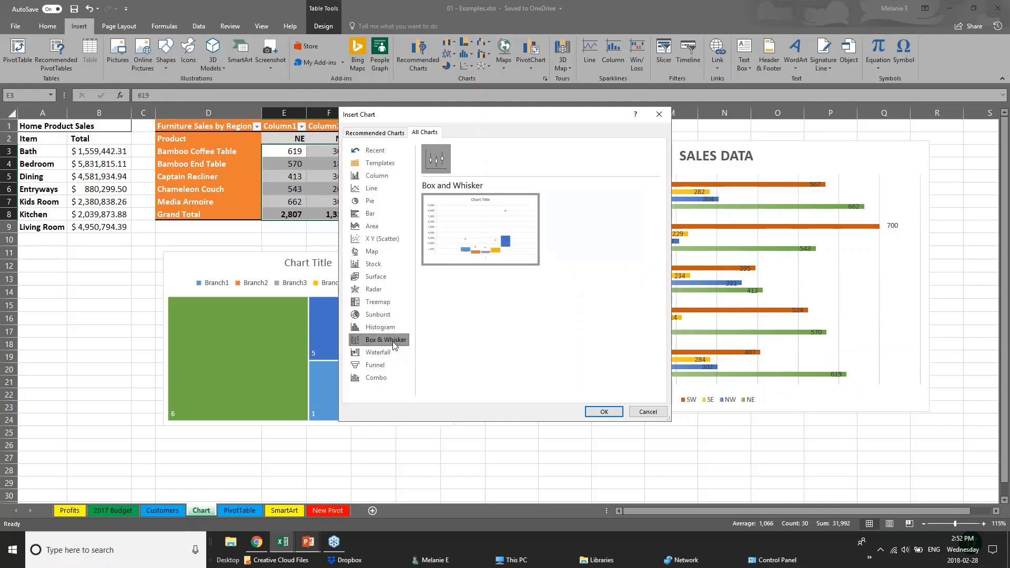
left_click(393, 314)
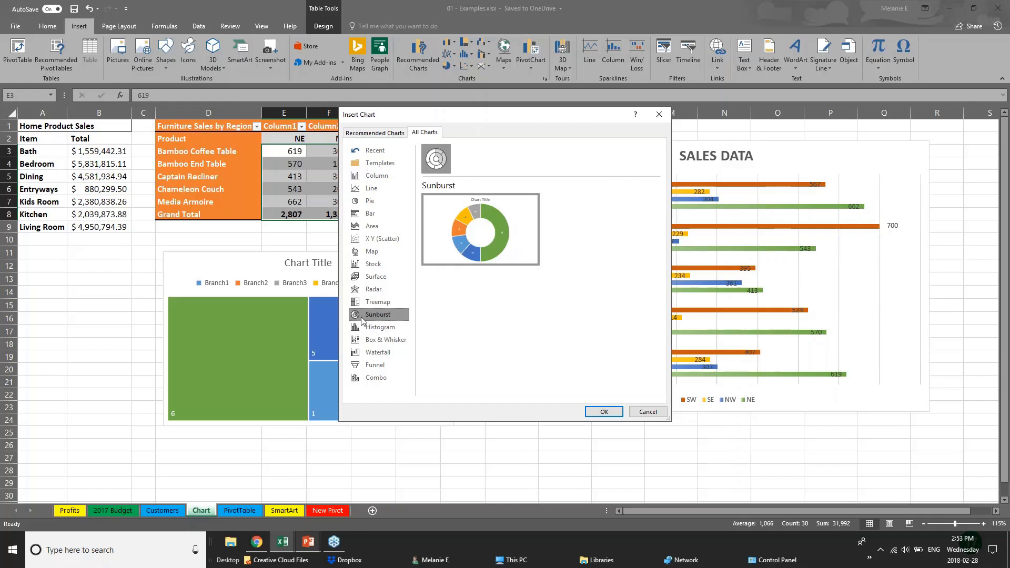
Step through the recommended charts to the Line chart, then cancel without inserting
left_click(375, 133)
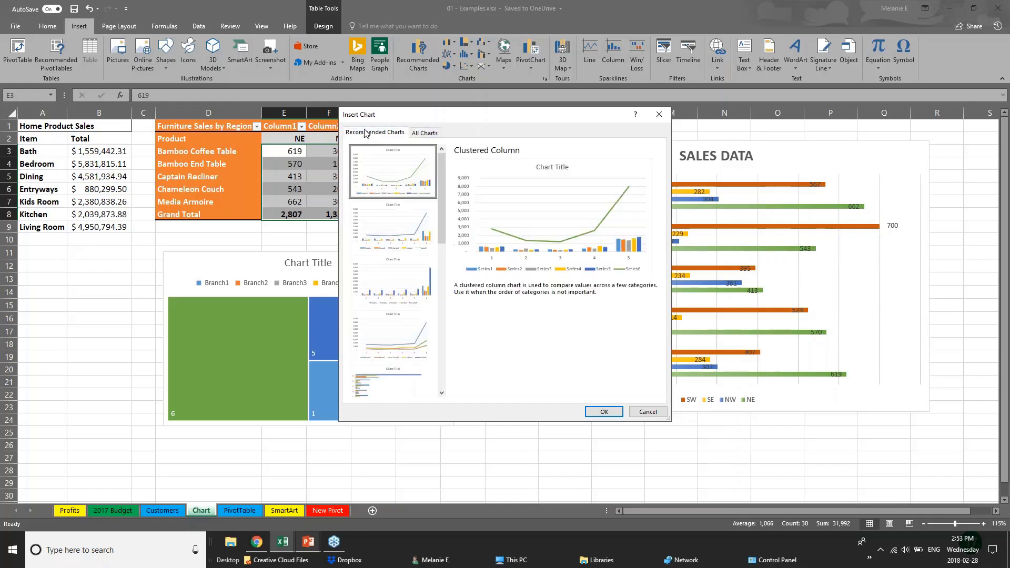
left_click(391, 237)
left_click(392, 300)
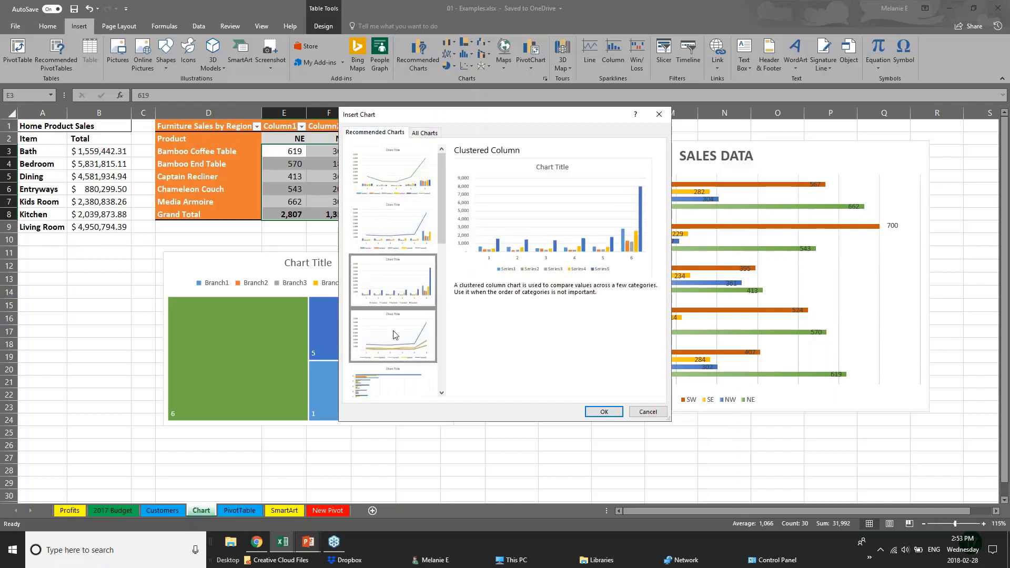
left_click(396, 335)
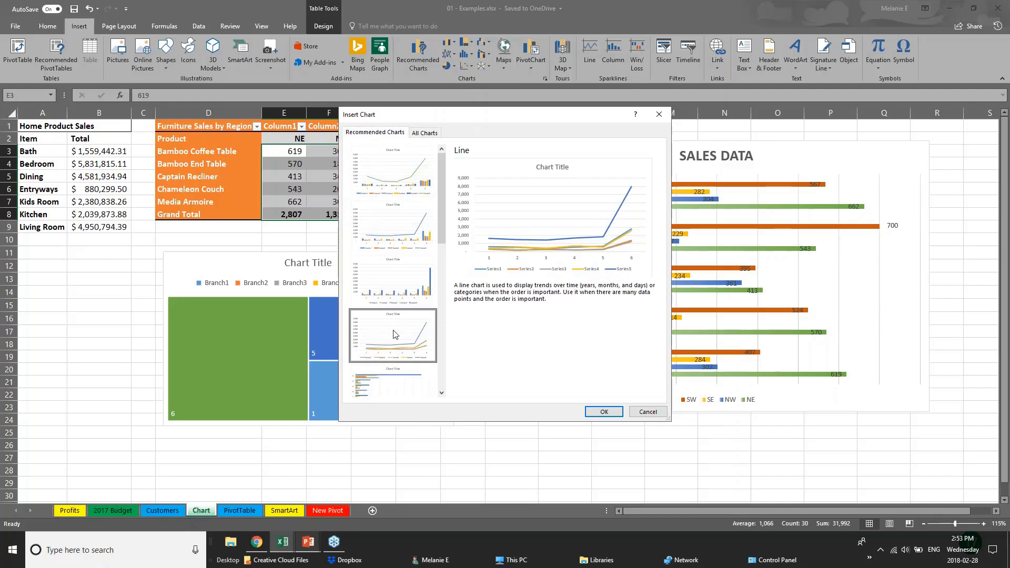
left_click(648, 412)
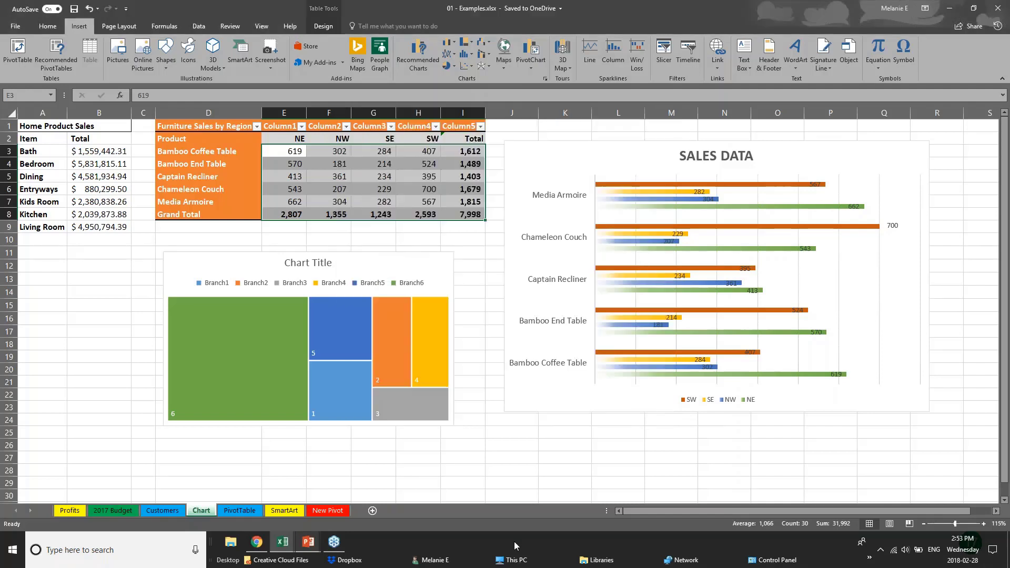
Advance the PowerPoint slide show to the 3D Power Maps slide
left_click(308, 547)
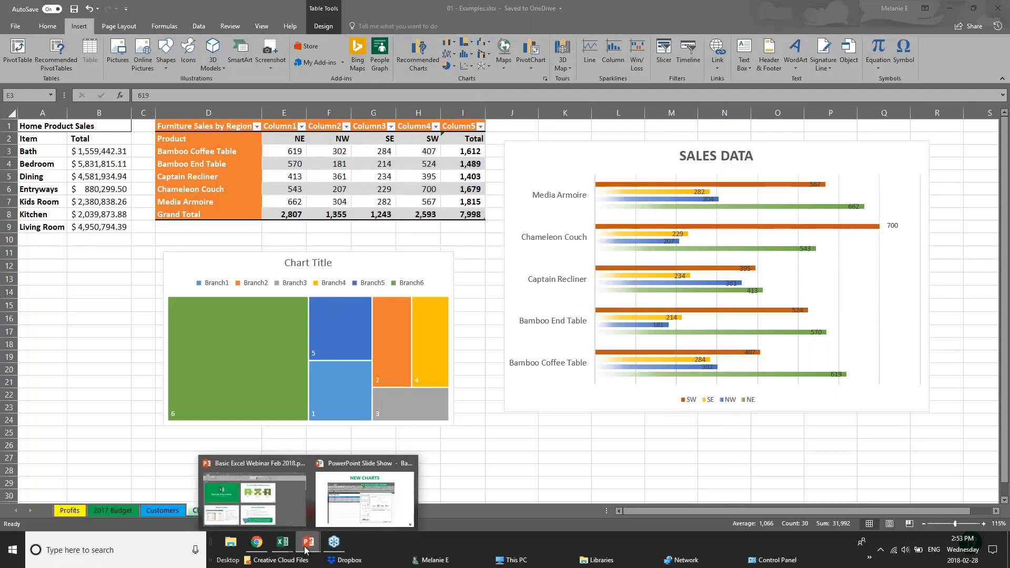
left_click(359, 507)
key("Right")
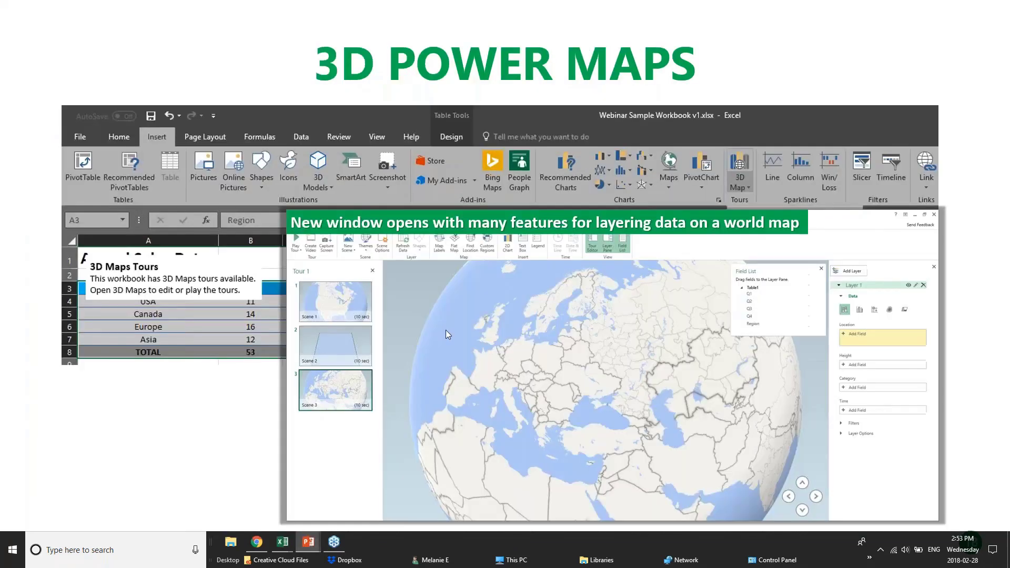
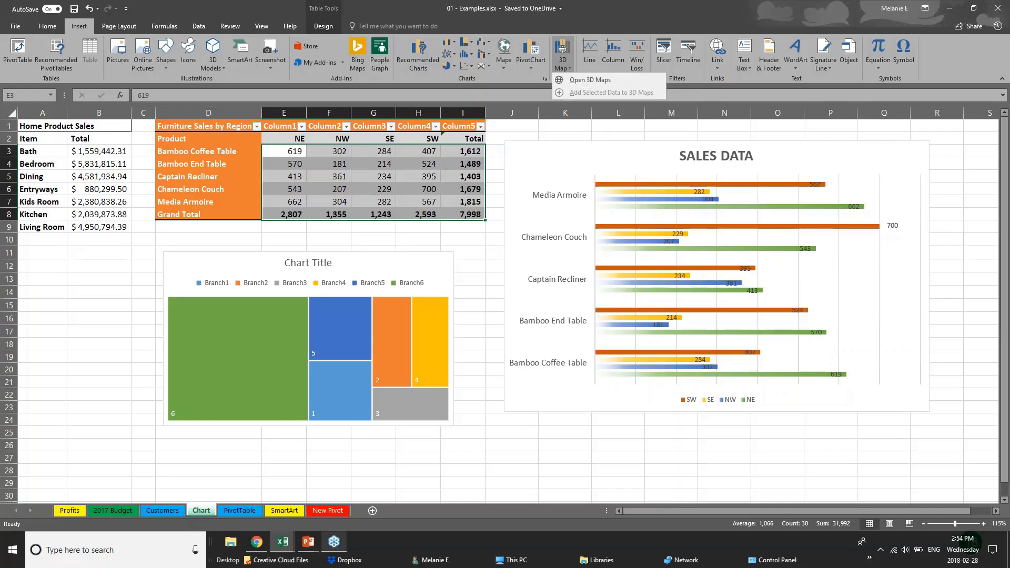
Switch from Excel to the PowerPoint slide show at the 3D Power Maps slide
left_click(361, 505)
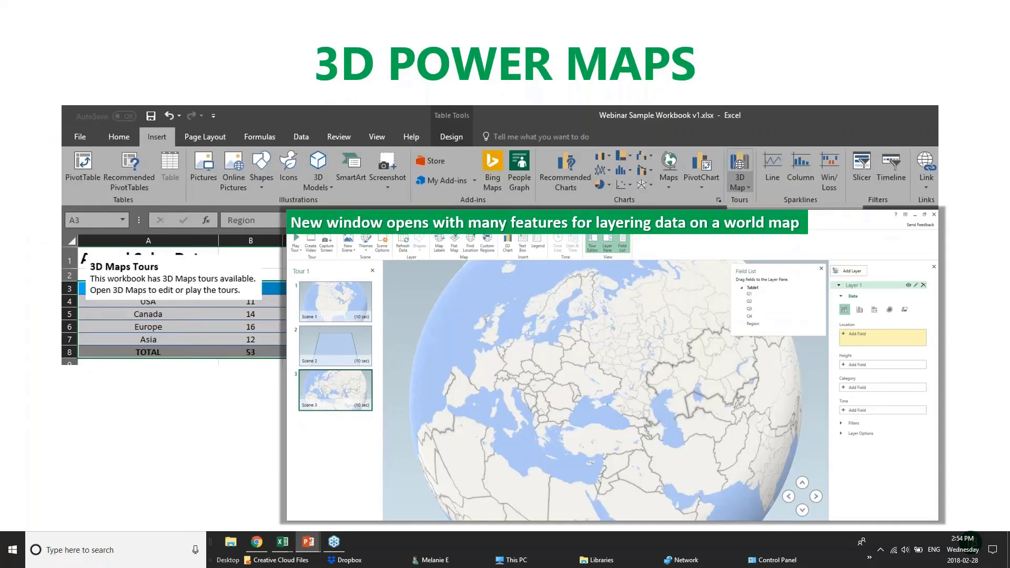
Advance to the Pivot Tables slide, then bring the pivotTables.xlsx workbook to the front
key("Right")
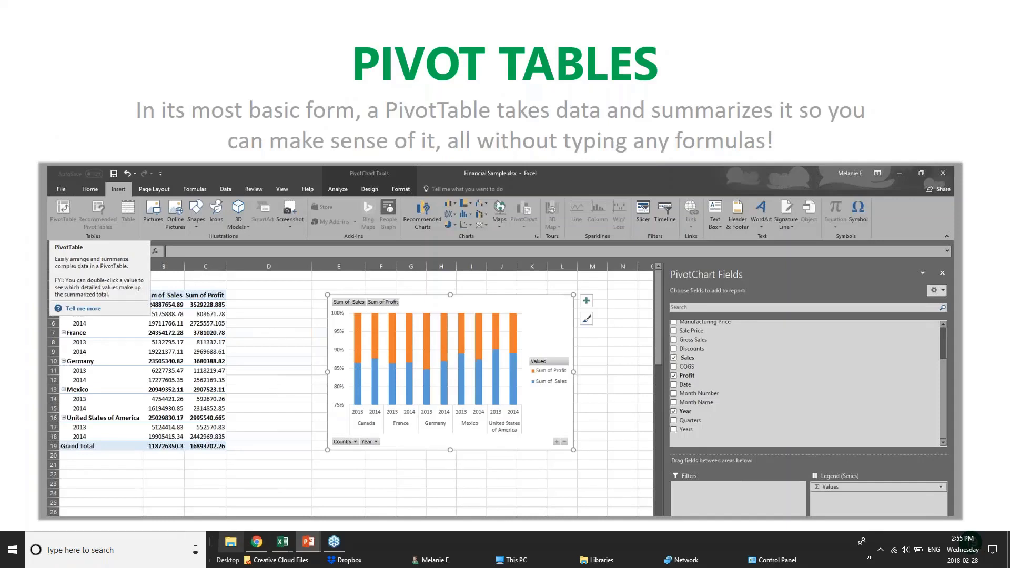
mouse_move(277, 547)
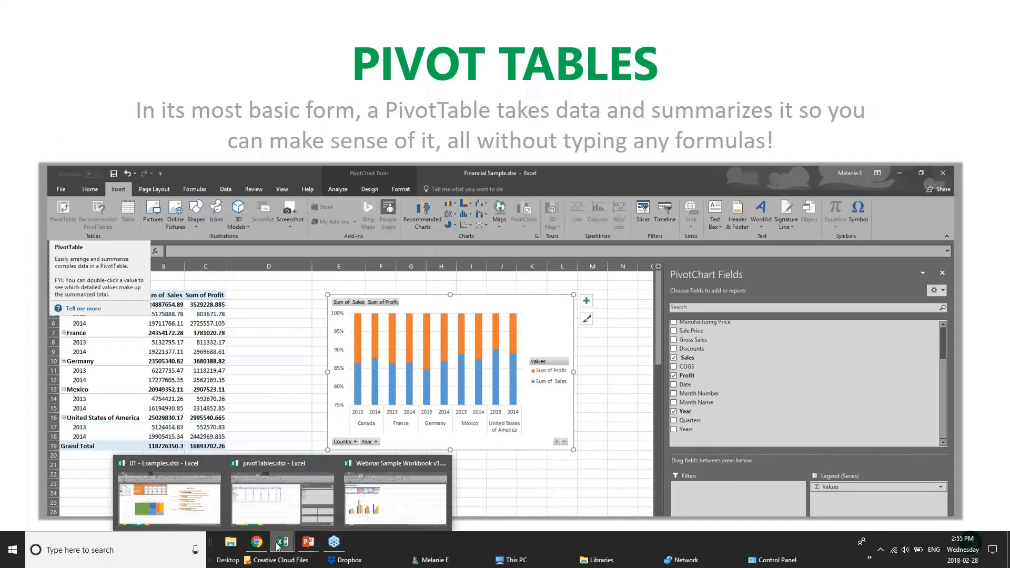
left_click(300, 498)
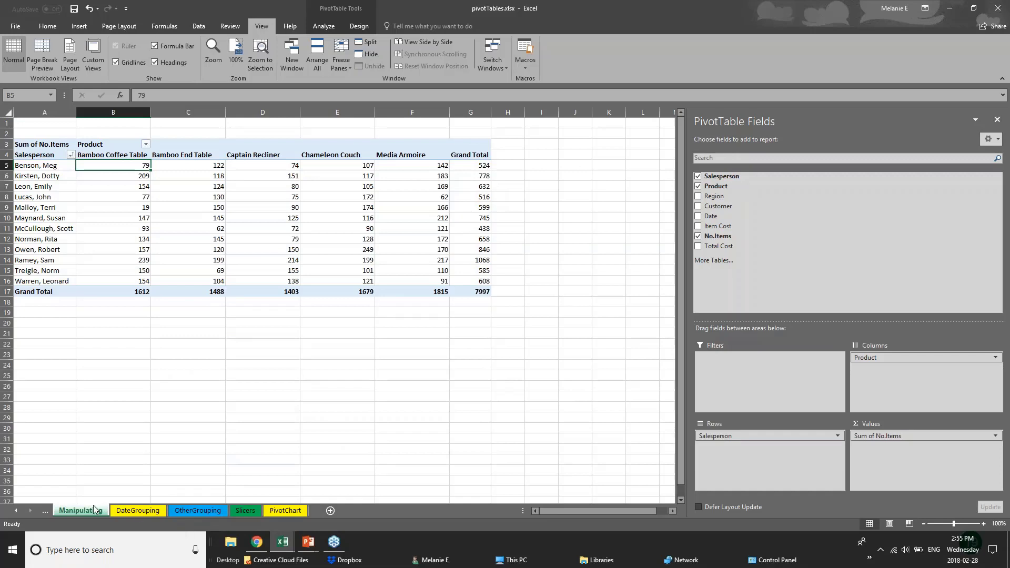
Browse the DateGrouping, OtherGrouping and Slicers pivot tables and select the Slicers pivot table
left_click(155, 512)
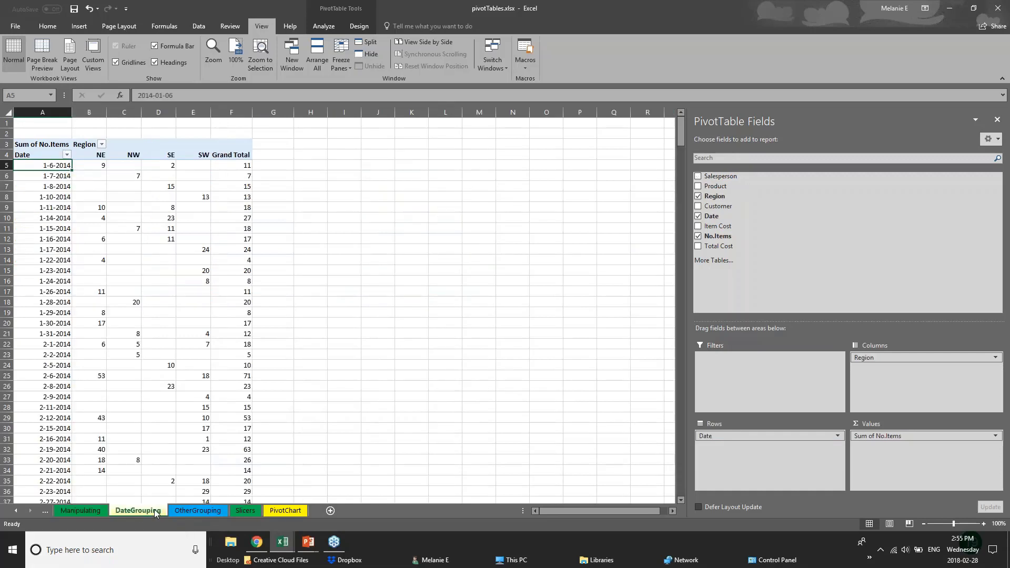
left_click(214, 512)
left_click(252, 511)
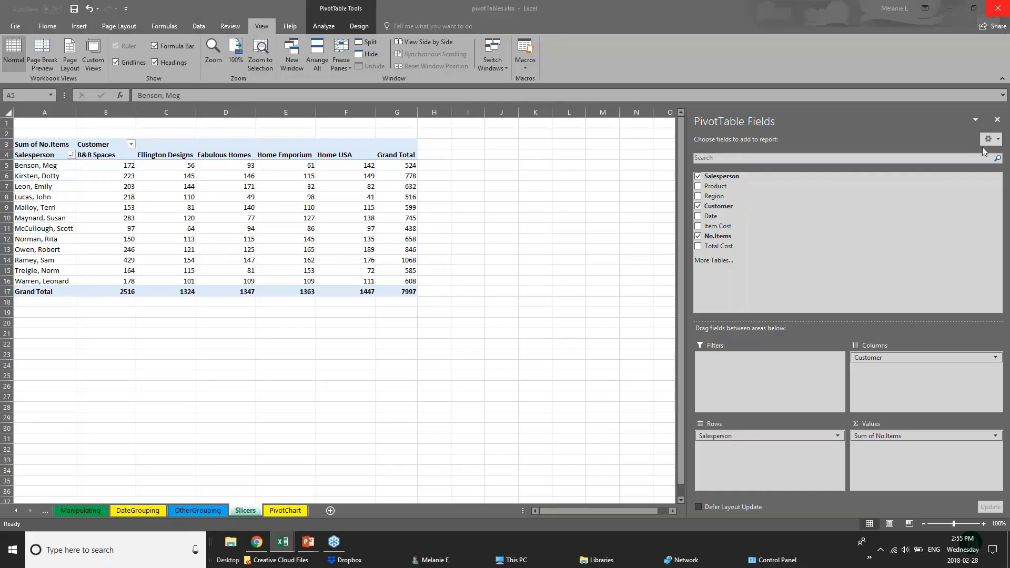
left_click(998, 119)
left_click(308, 269)
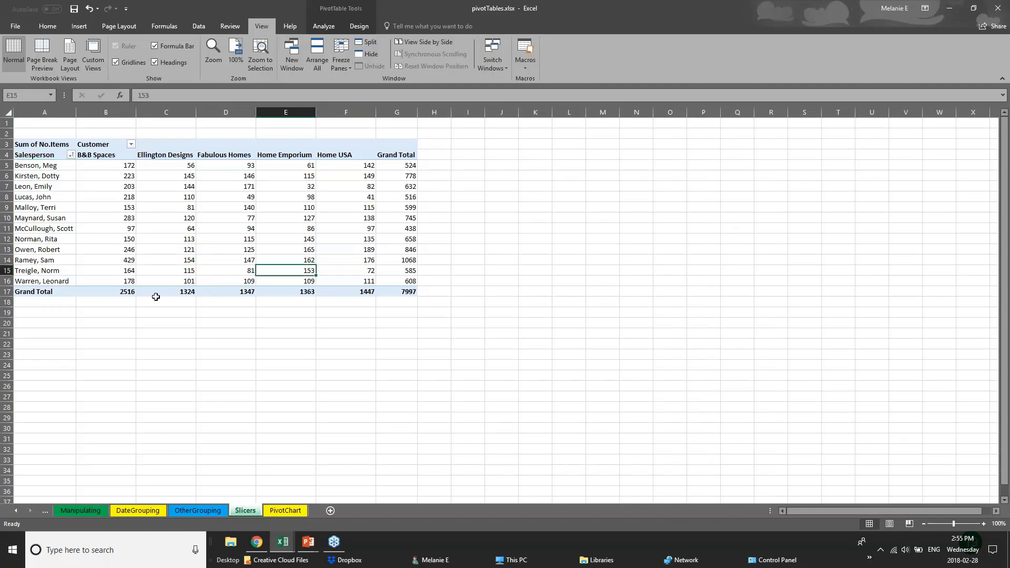
left_click(38, 138)
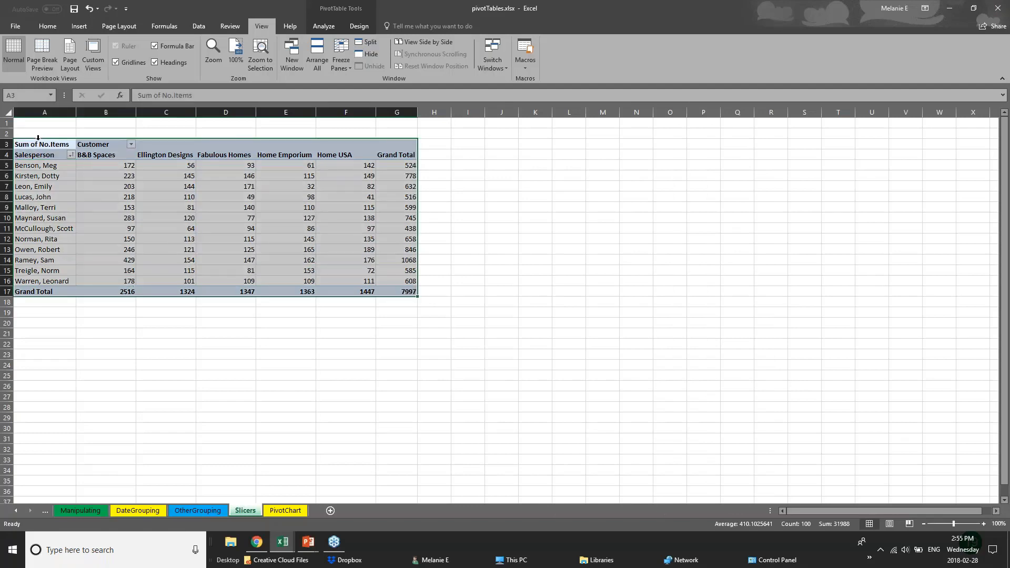
Glance at the slide show, then return to the pivotTables workbook
left_click(309, 542)
left_click(336, 504)
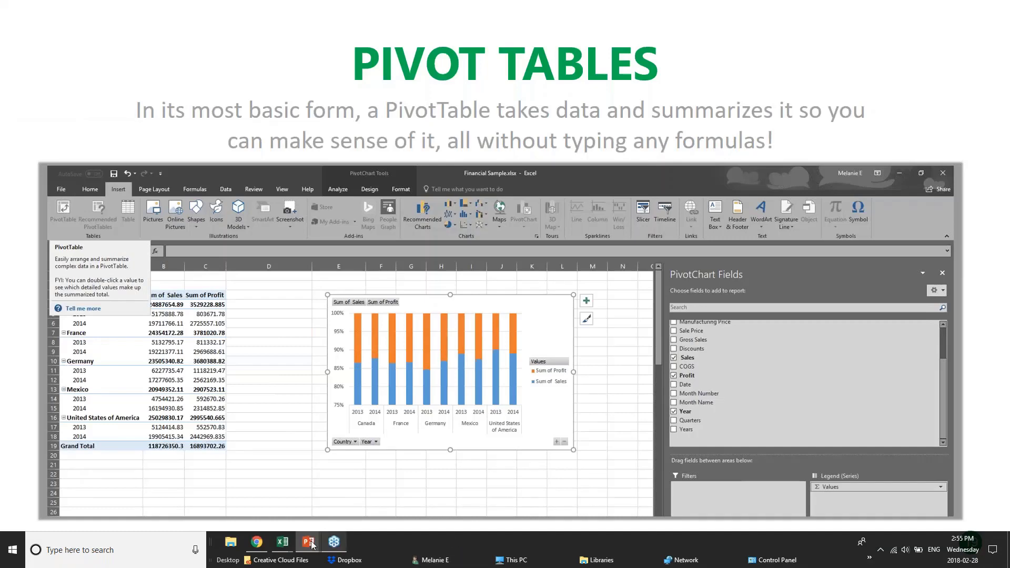
mouse_move(289, 542)
left_click(291, 505)
Highlight pivot cells, including the Ellington Designs column down to its grand total
left_click(117, 178)
left_click_drag(21, 166, 245, 160)
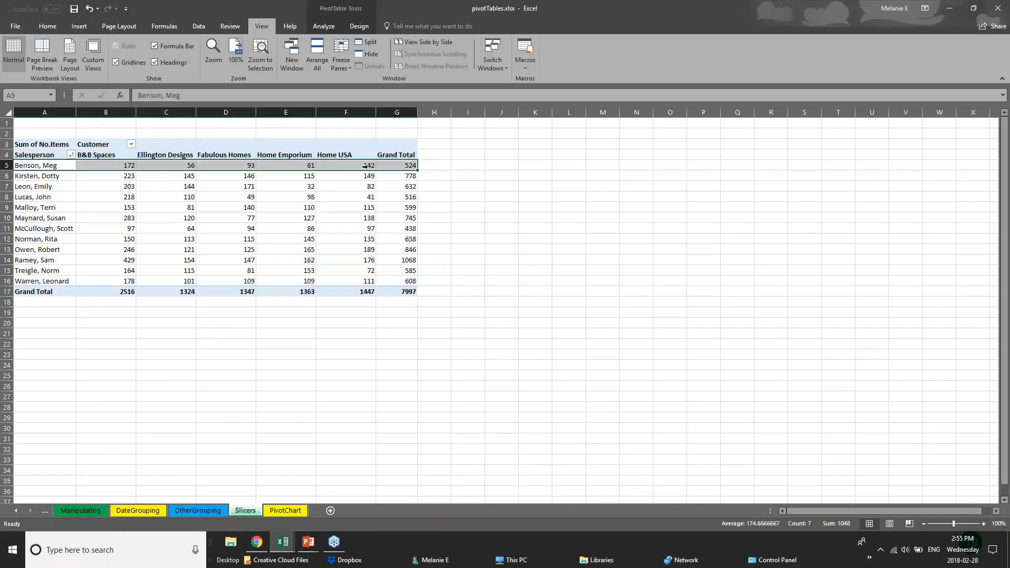
left_click(434, 165)
left_click_drag(63, 187, 126, 192)
left_click(165, 158)
left_click_drag(166, 165, 168, 292)
left_click(168, 292)
left_click(214, 323)
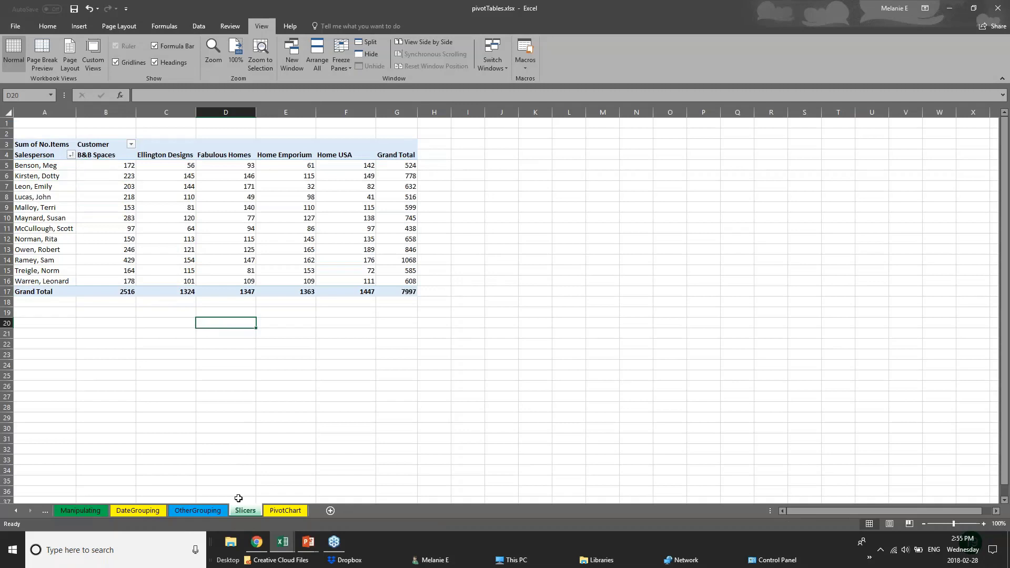
Look at the OtherGrouping and PivotChart sheets, then return to 01 - Examples.xlsx
left_click(212, 514)
left_click(272, 512)
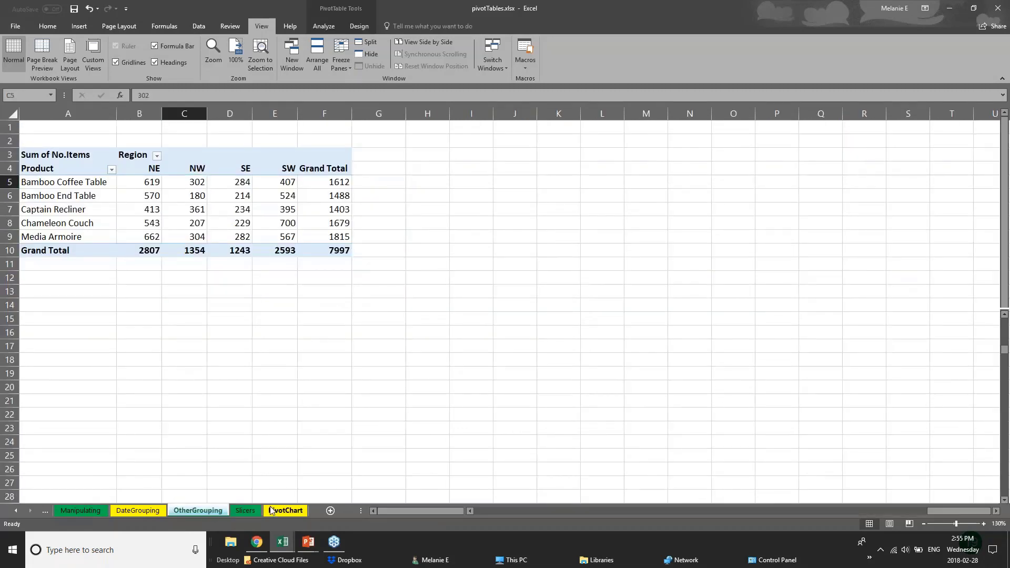
left_click(250, 512)
mouse_move(283, 542)
left_click(174, 495)
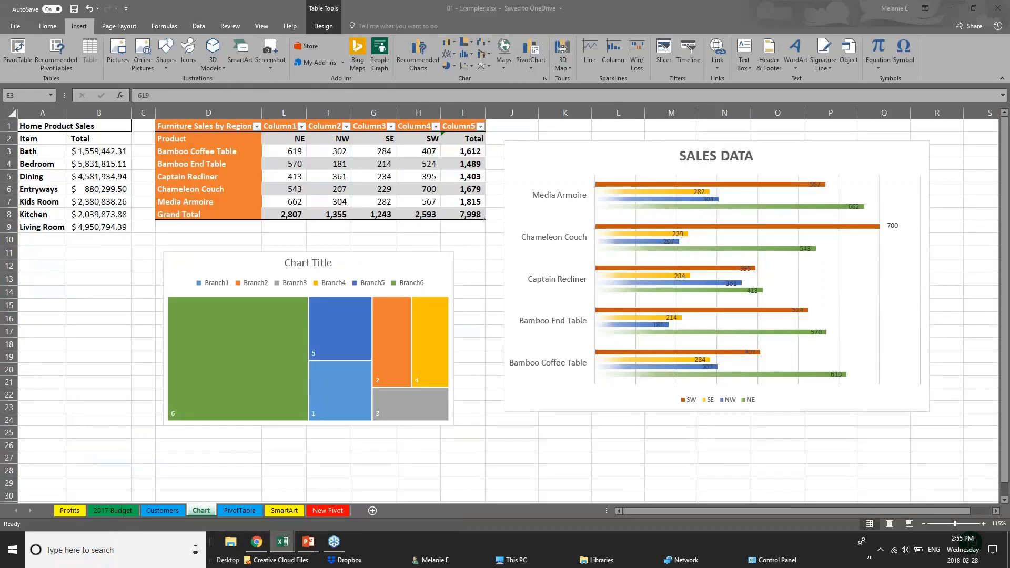
Delete the existing pivot table in K1:T11 on the PivotTable sheet
left_click(244, 512)
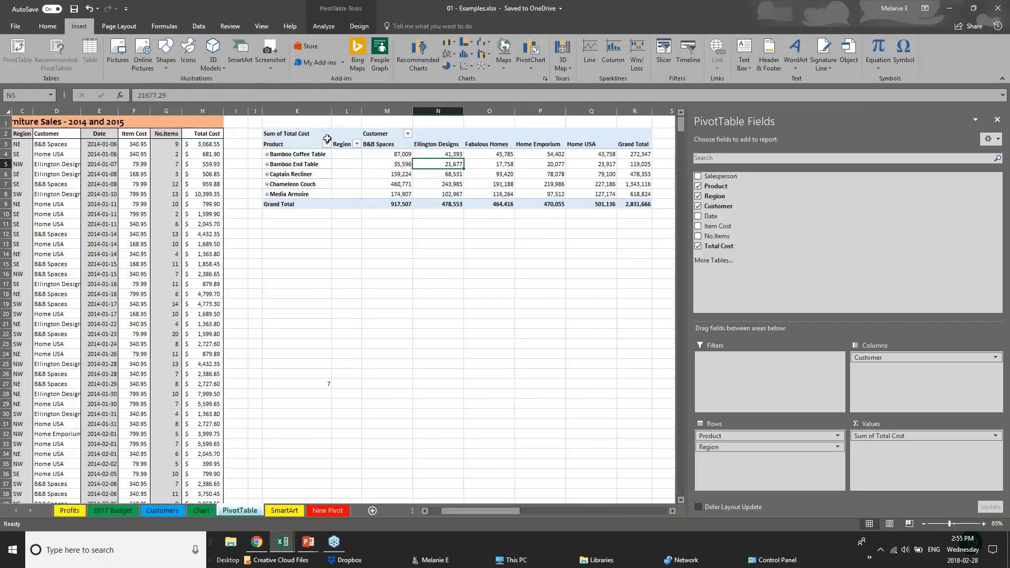
left_click(294, 133)
left_click(997, 119)
left_click(274, 120)
left_click_drag(274, 120, 712, 226)
key("Delete")
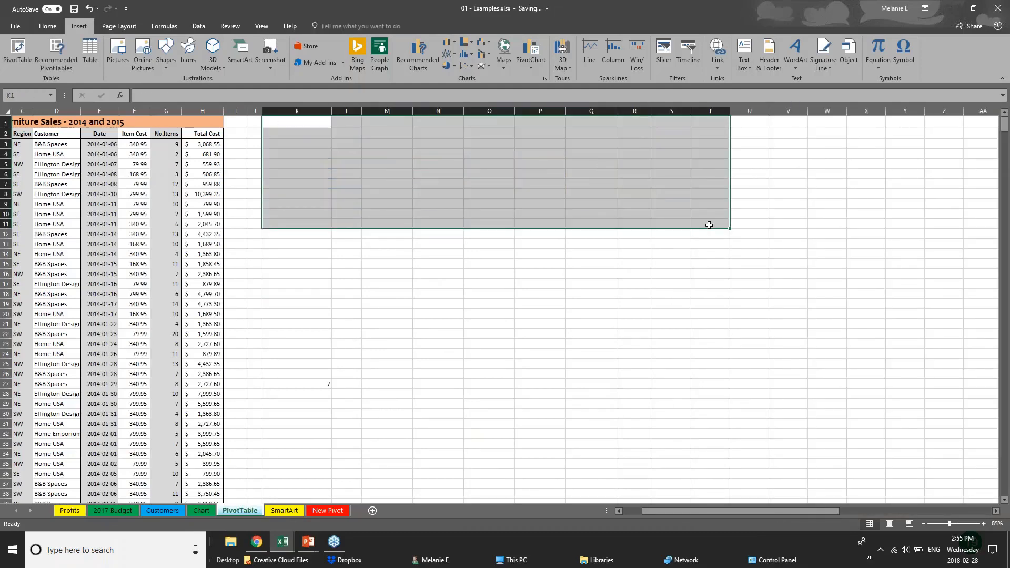
Review the furniture sales data, including the Total Cost formula in H10
left_click(141, 212)
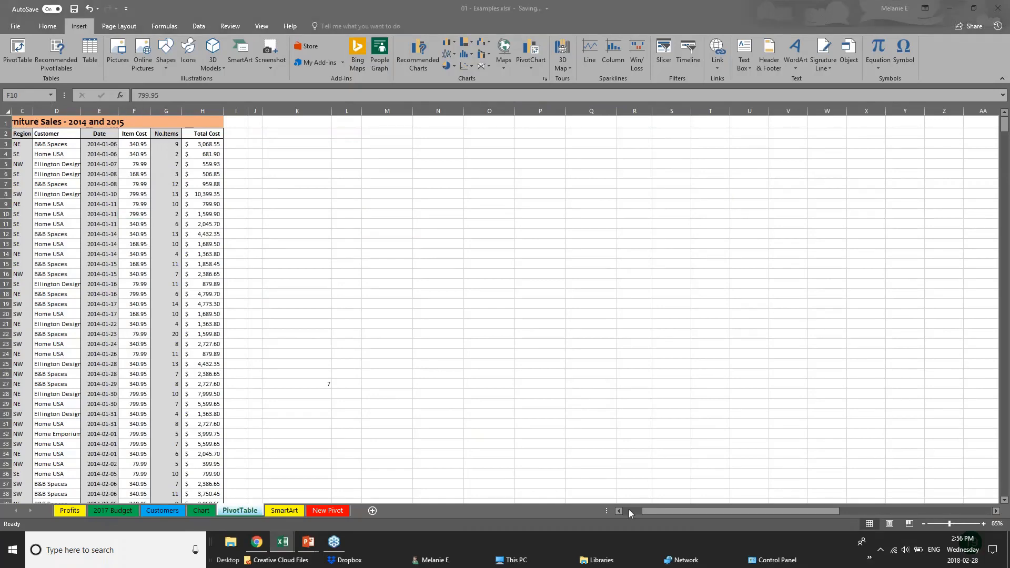
left_click(659, 511)
left_click_drag(644, 512, 620, 512)
left_click(48, 166)
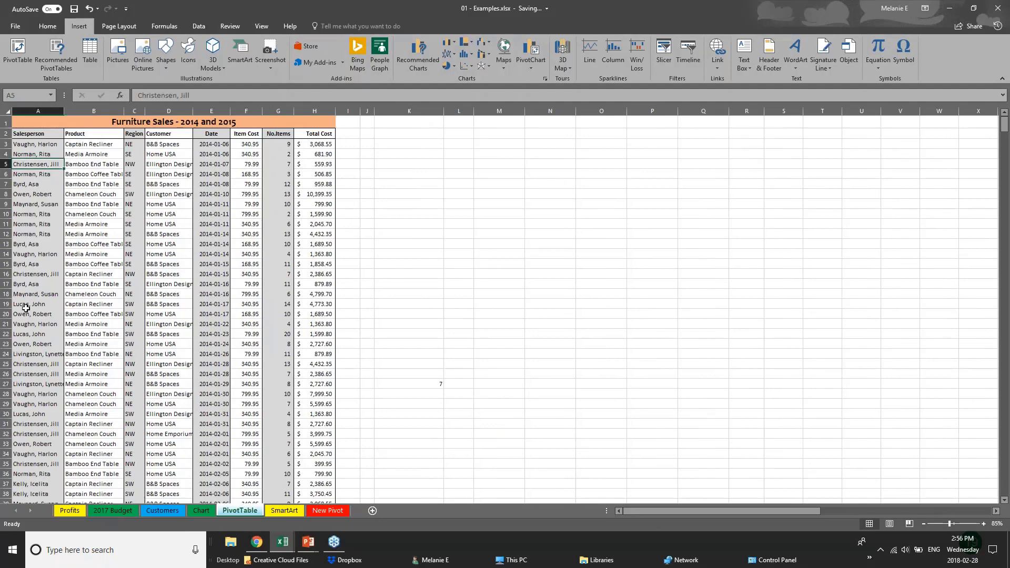
scroll(25, 308, "down", 5)
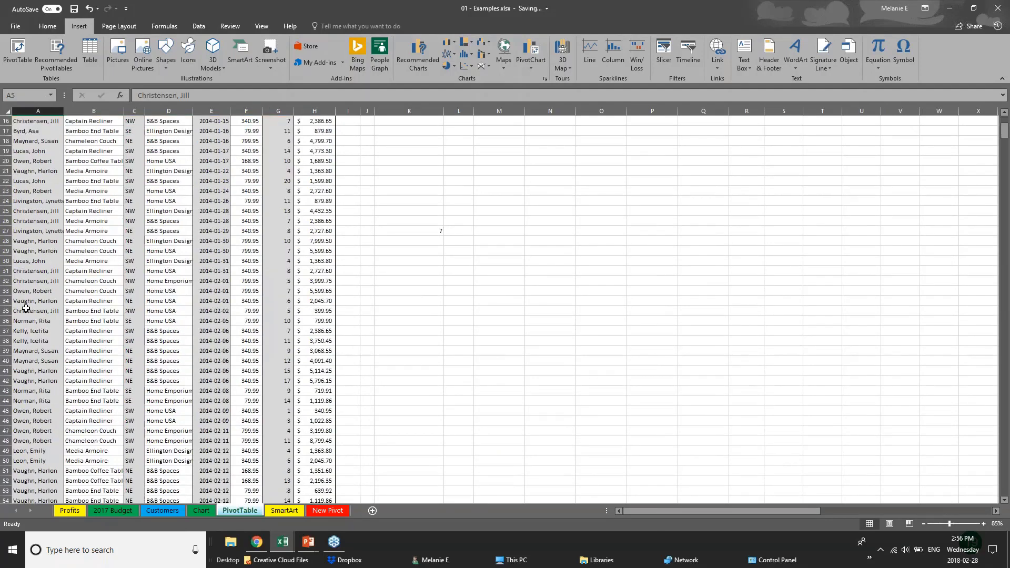
scroll(469, 136, "up", 5)
left_click(308, 147)
left_click(311, 211)
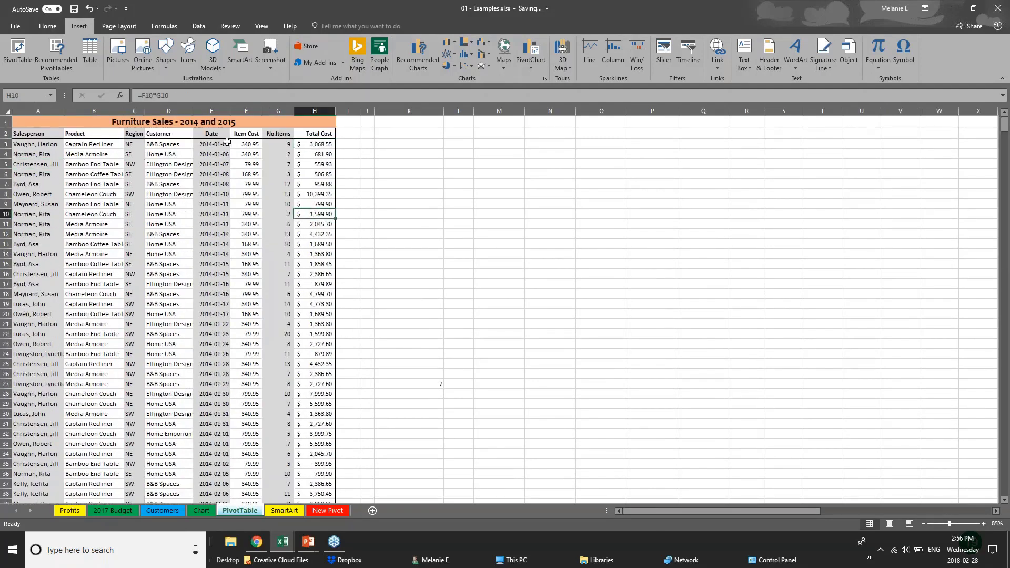
Scroll through the remaining sales rows and pick empty cell K14
left_click(60, 294)
scroll(64, 395, "down", 5)
scroll(66, 419, "down", 11)
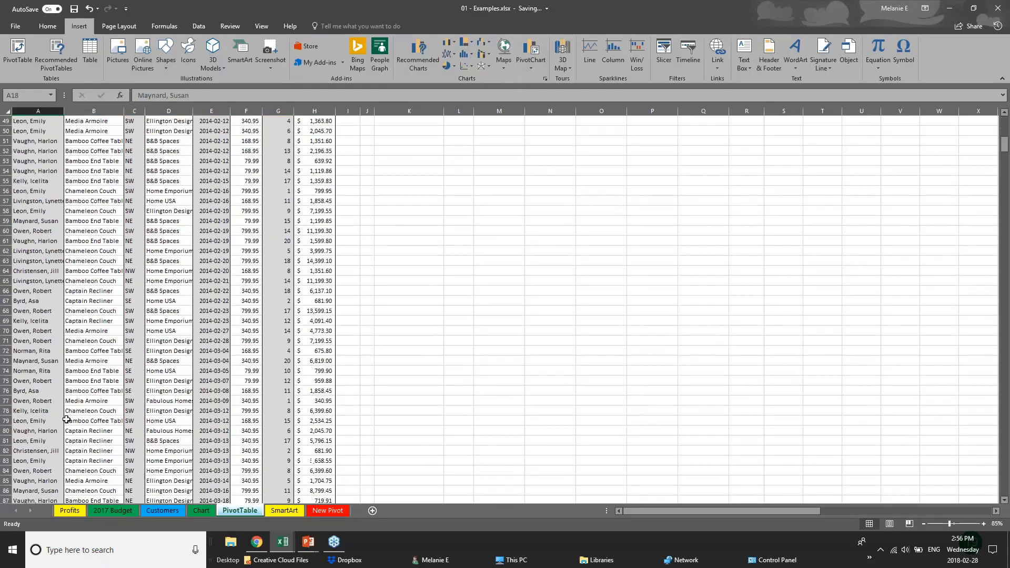
scroll(67, 419, "down", 14)
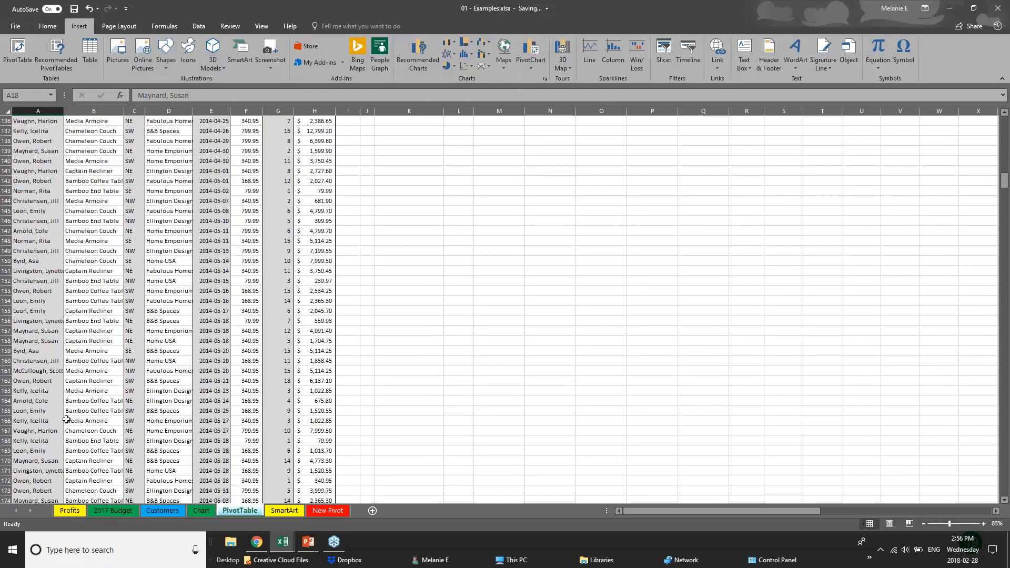
scroll(66, 419, "up", 11)
scroll(66, 420, "up", 19)
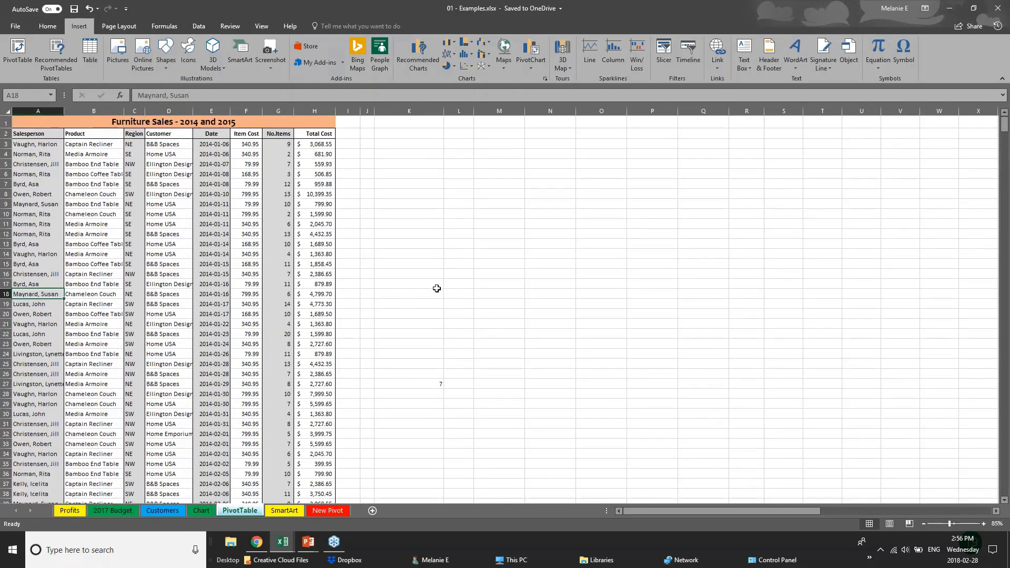
left_click(8, 113)
left_click(406, 254)
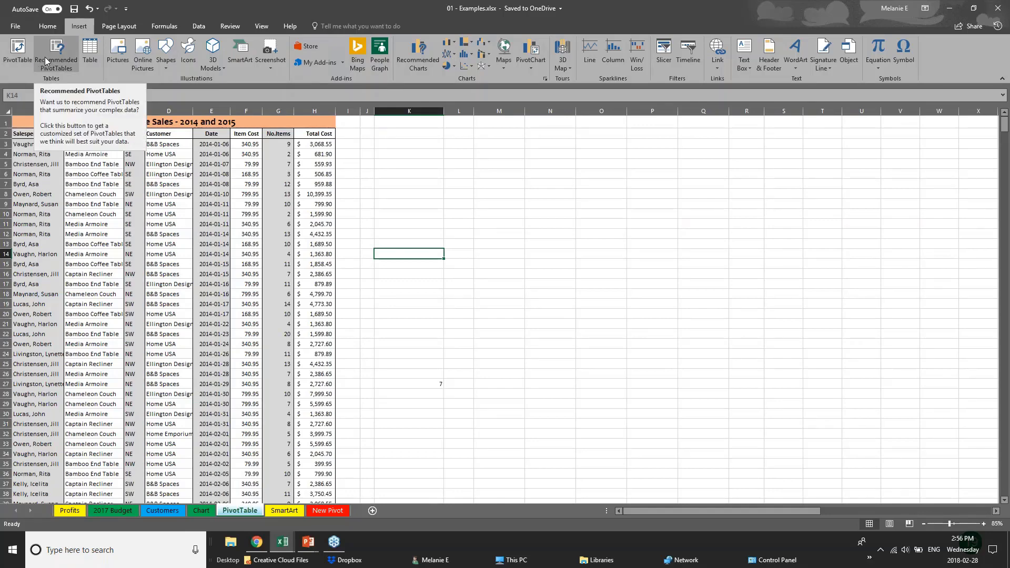
Try a PivotTable with source range A1:H9, then cancel
left_click(15, 66)
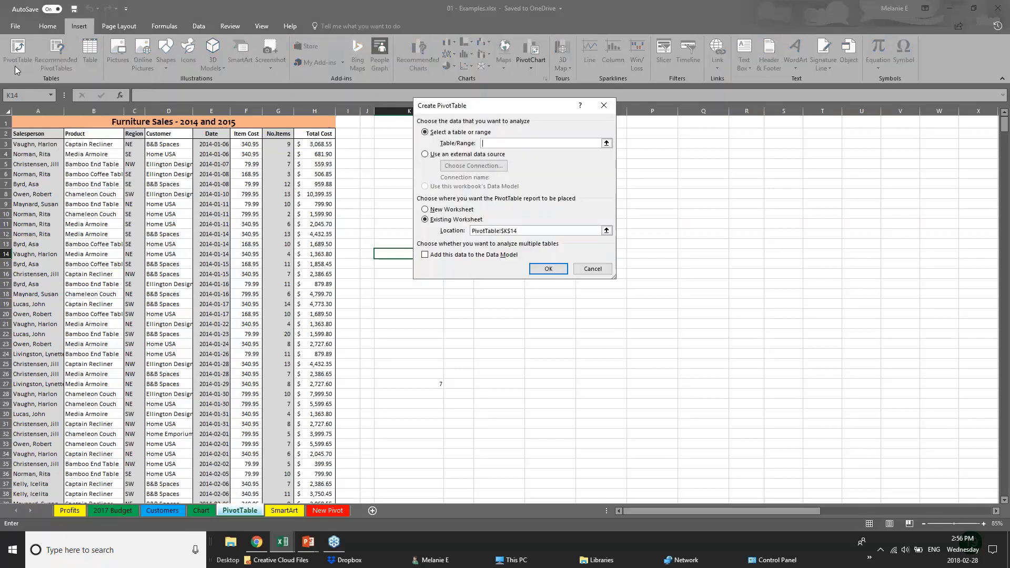
left_click(29, 111)
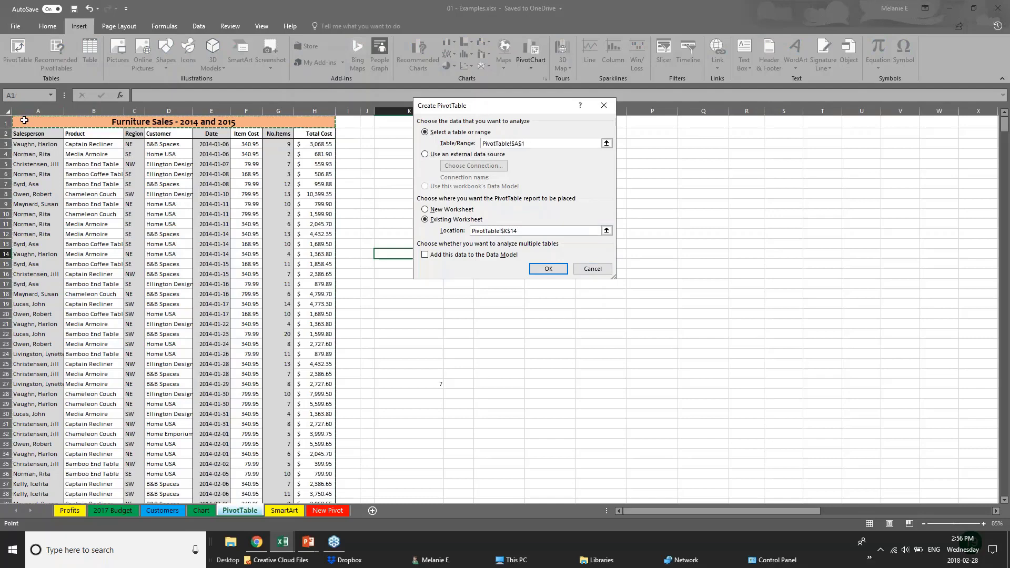
left_click(8, 111)
left_click(21, 121)
left_click_drag(26, 123, 238, 207)
left_click(593, 274)
Try a PivotTable from the whole sheet, hit the invalid field name warning, and cancel
left_click(6, 110)
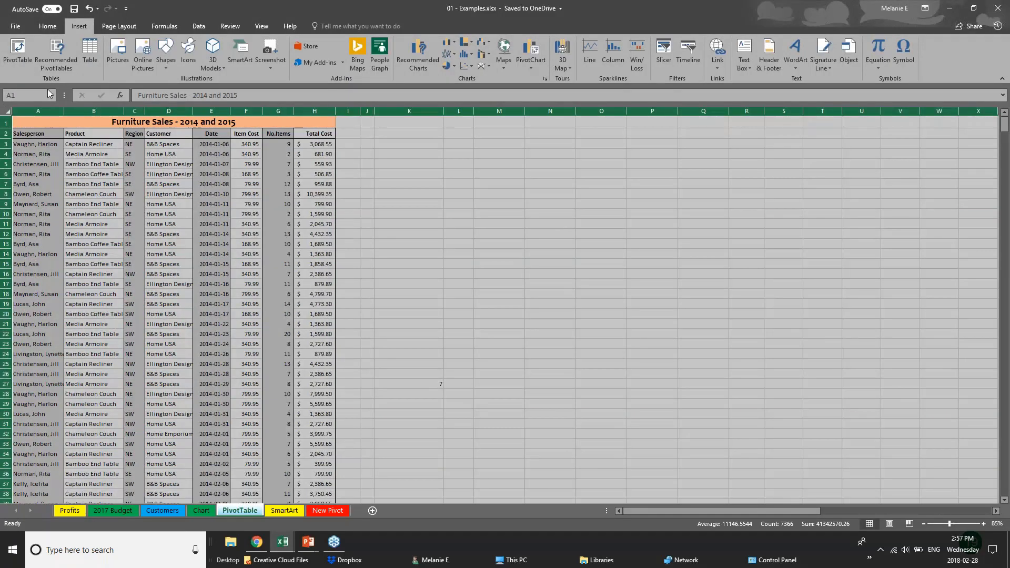
left_click(21, 47)
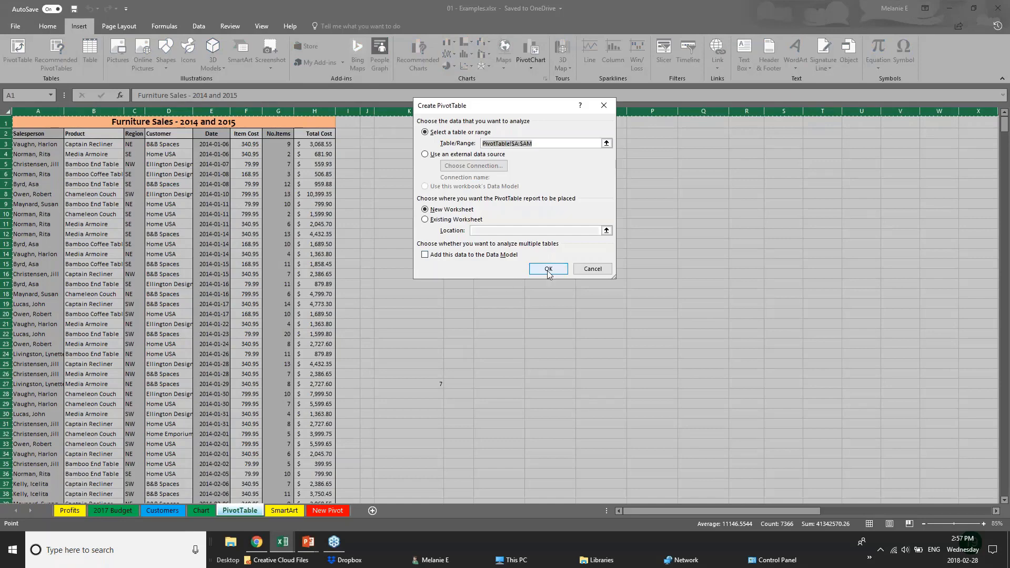
left_click(548, 271)
left_click(509, 301)
left_click(537, 270)
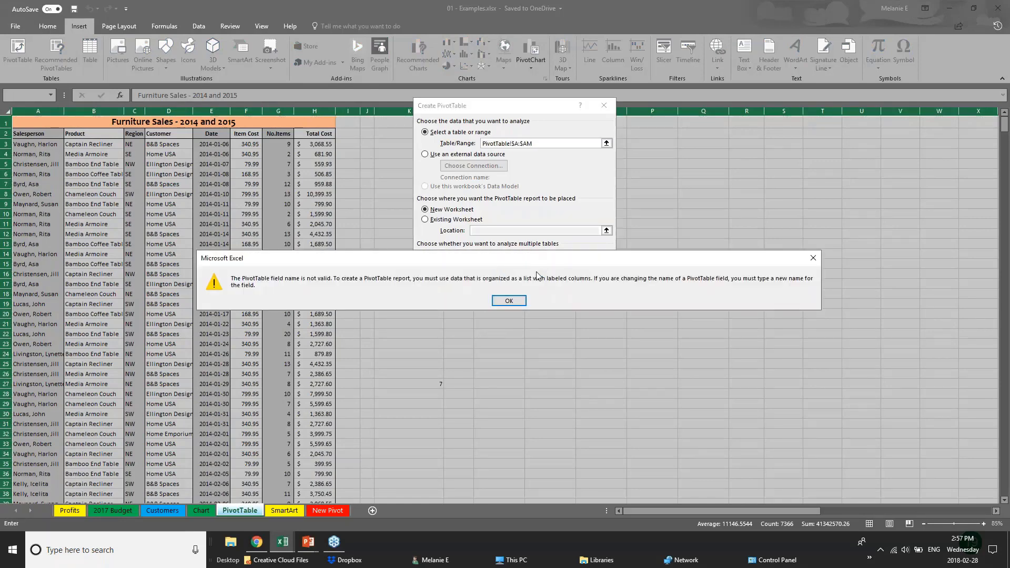
left_click(511, 301)
left_click(584, 268)
Create a PivotTable from columns A:H on a new worksheet
left_click(17, 124)
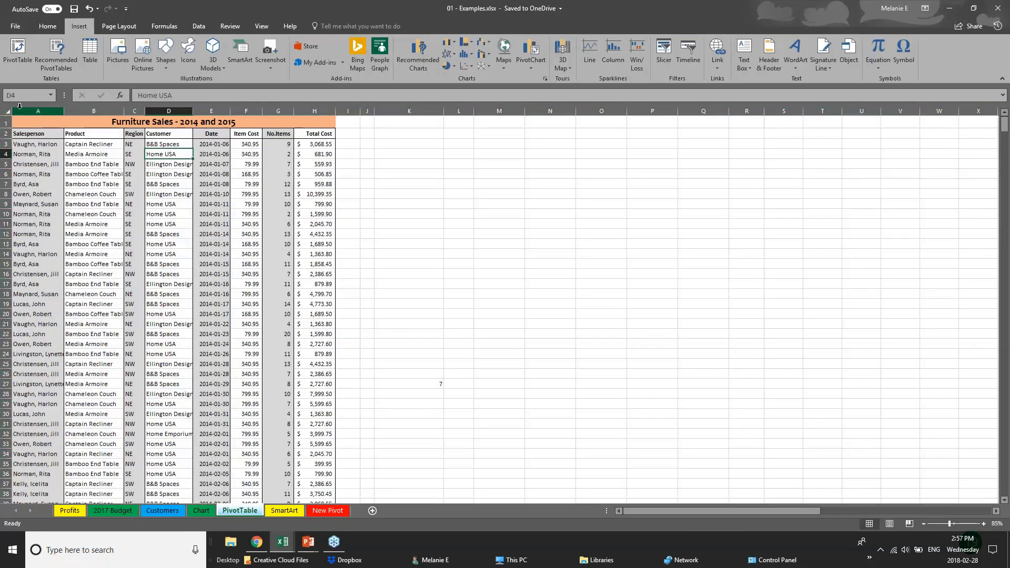
left_click(22, 109)
left_click_drag(22, 109, 315, 110)
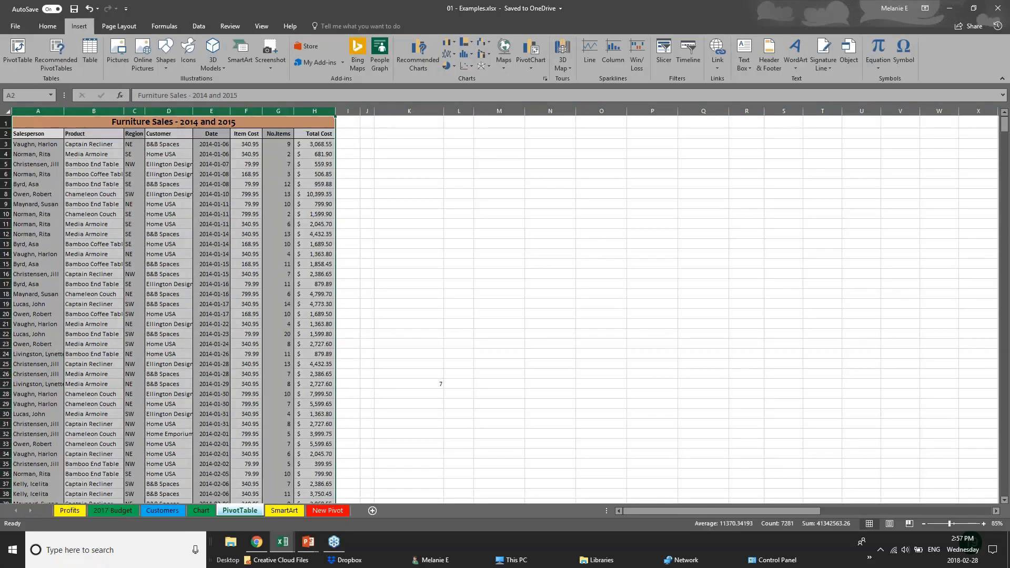
left_click(17, 53)
left_click(582, 331)
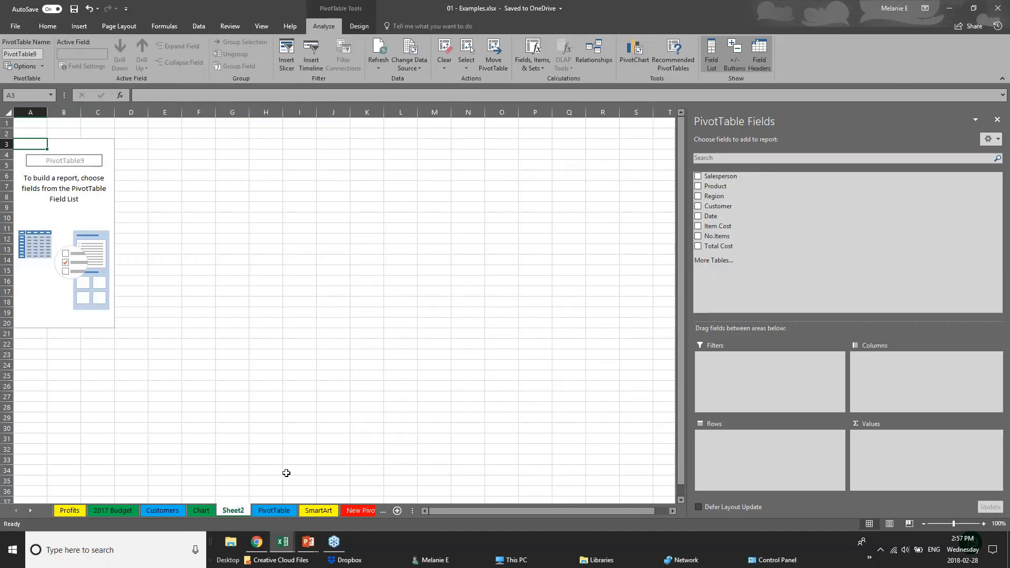
Rename Sheet2 to 'PIVOT 2' and add Region and Date as row fields
double_click(245, 513)
type("PIVOT 2")
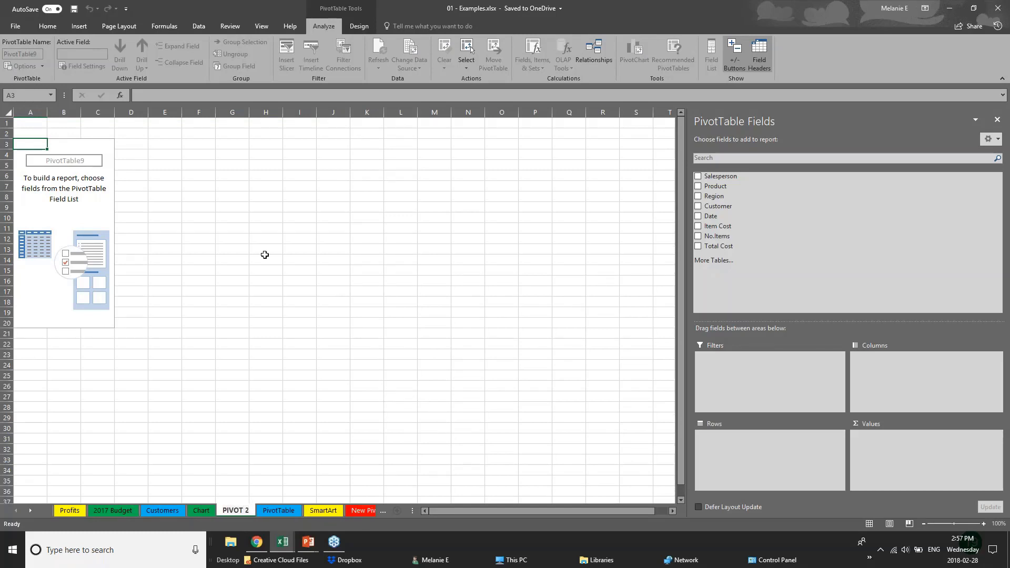
left_click(76, 164)
key("Up")
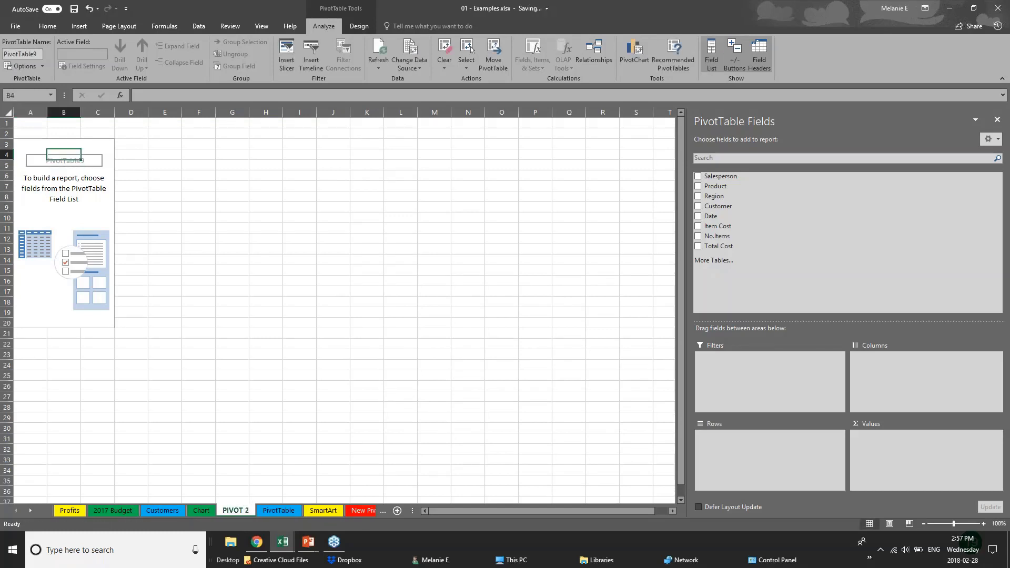
left_click(996, 8)
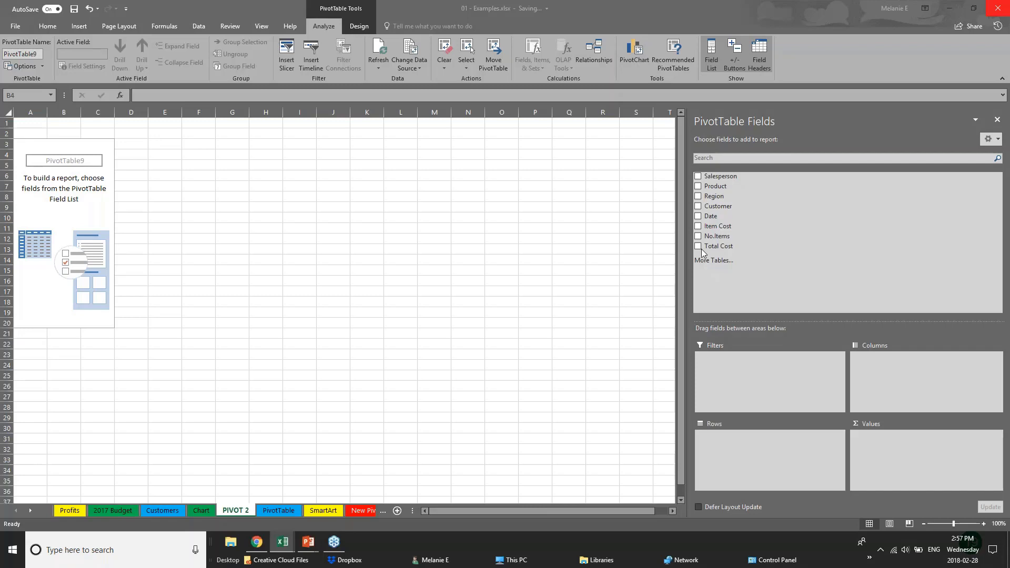
left_click(699, 196)
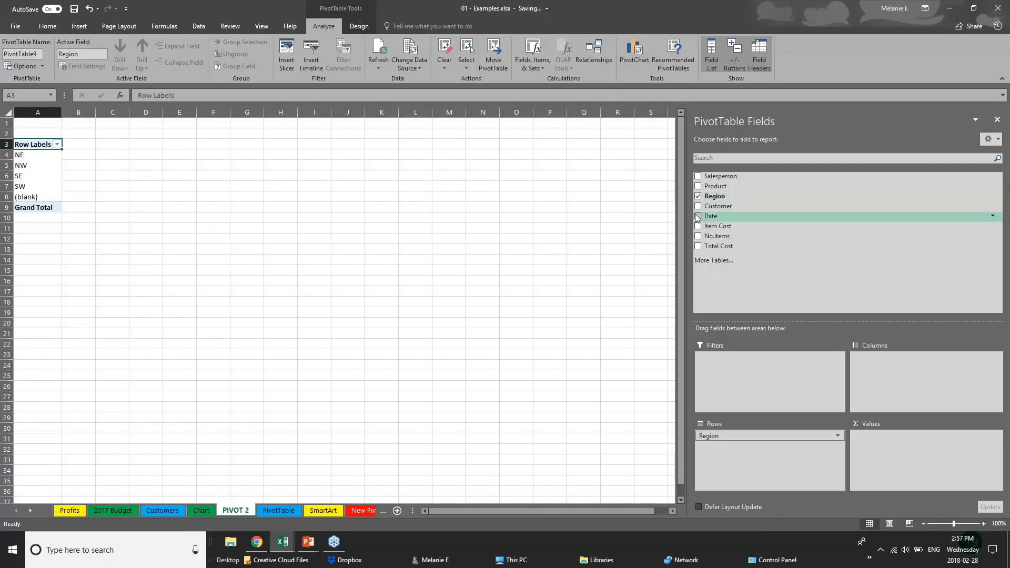
left_click(698, 217)
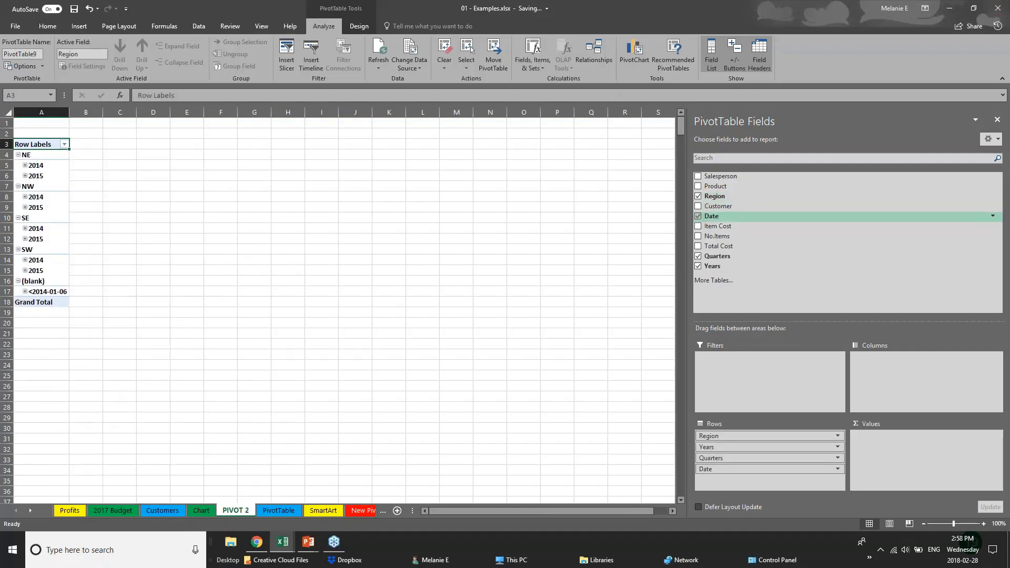
Drop Quarters and Date, sum Total Cost by region and year, and widen columns A and B
left_click(698, 256)
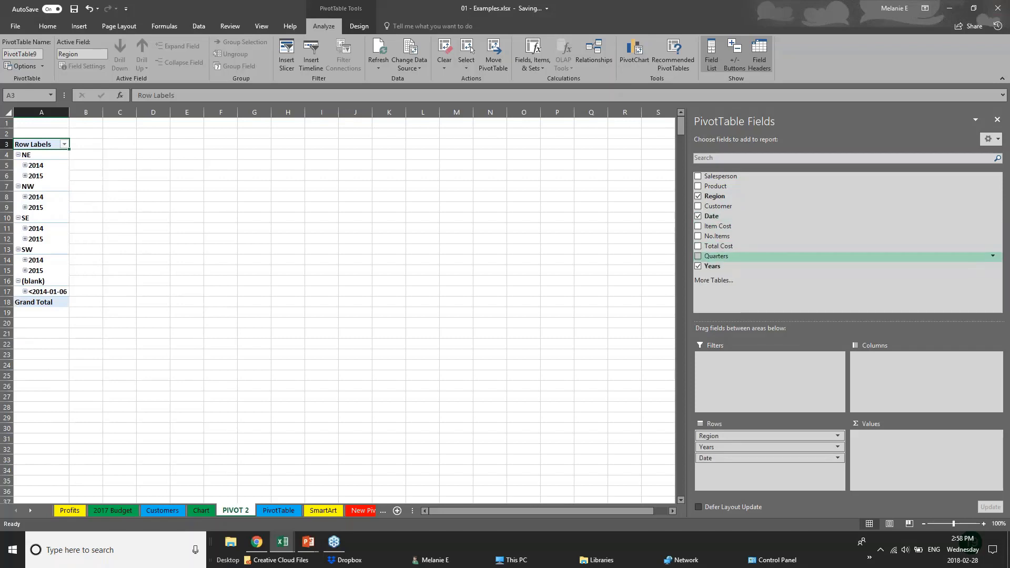
left_click(698, 216)
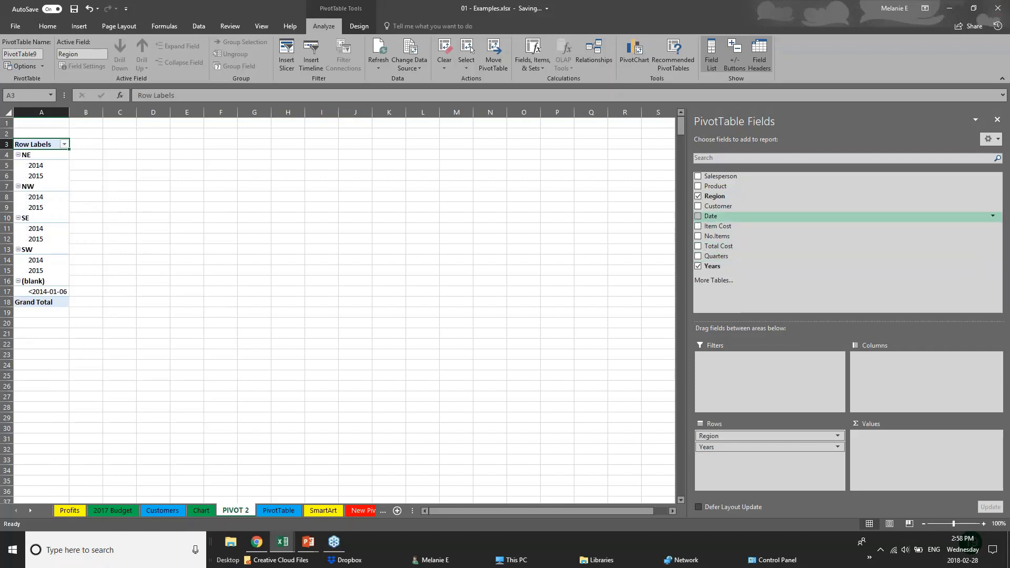
left_click(698, 247)
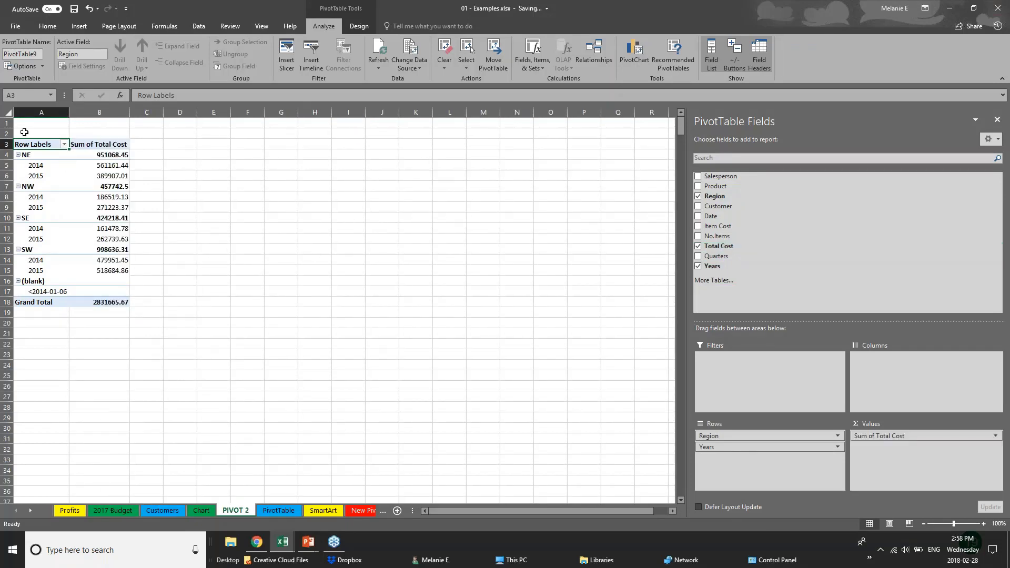
left_click_drag(69, 115, 110, 116)
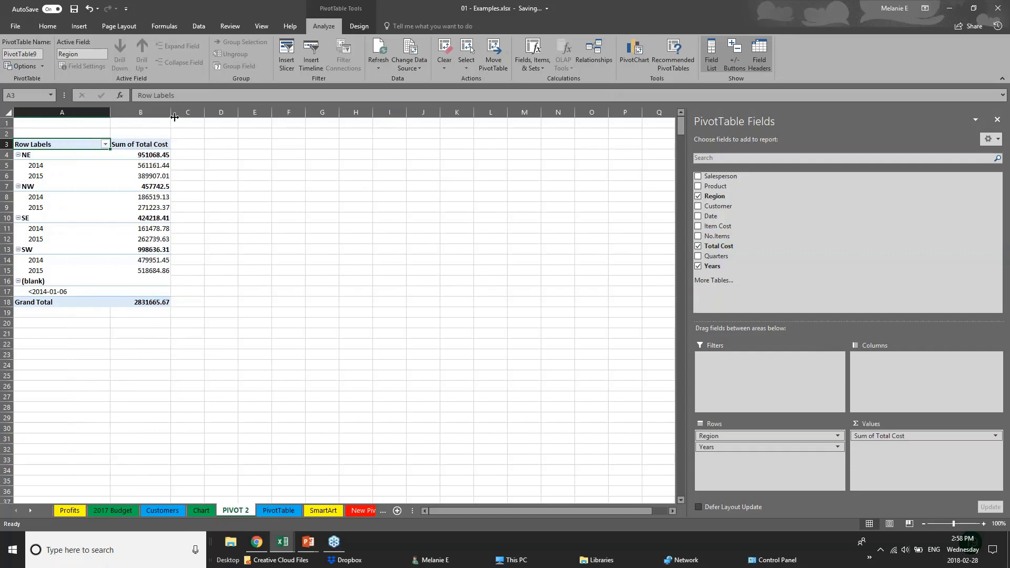
left_click_drag(171, 116, 236, 116)
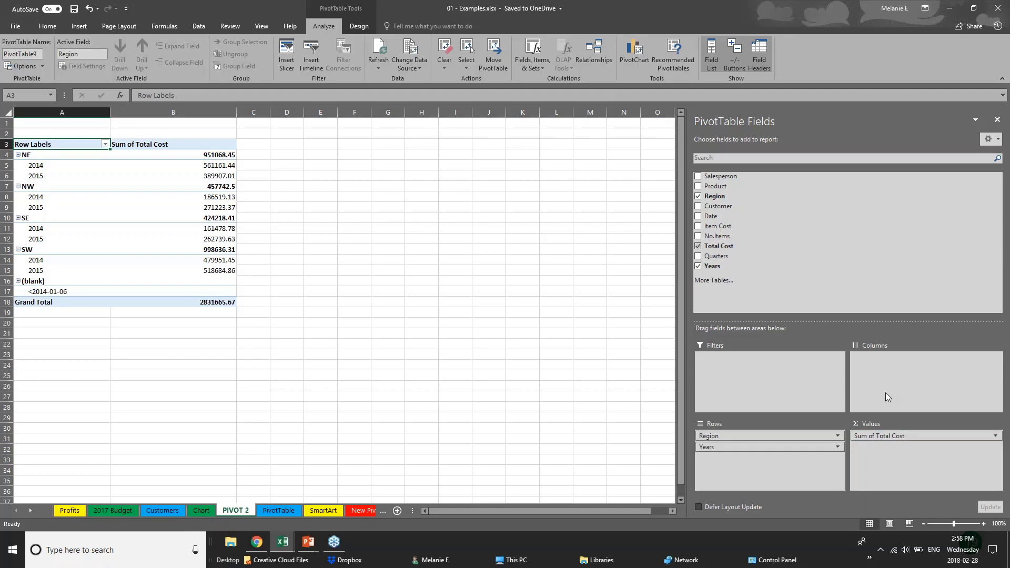
left_click(742, 447)
Move Years into Columns and check the region totals for 2014 and 2015
left_click(753, 449)
left_click_drag(754, 449, 898, 374)
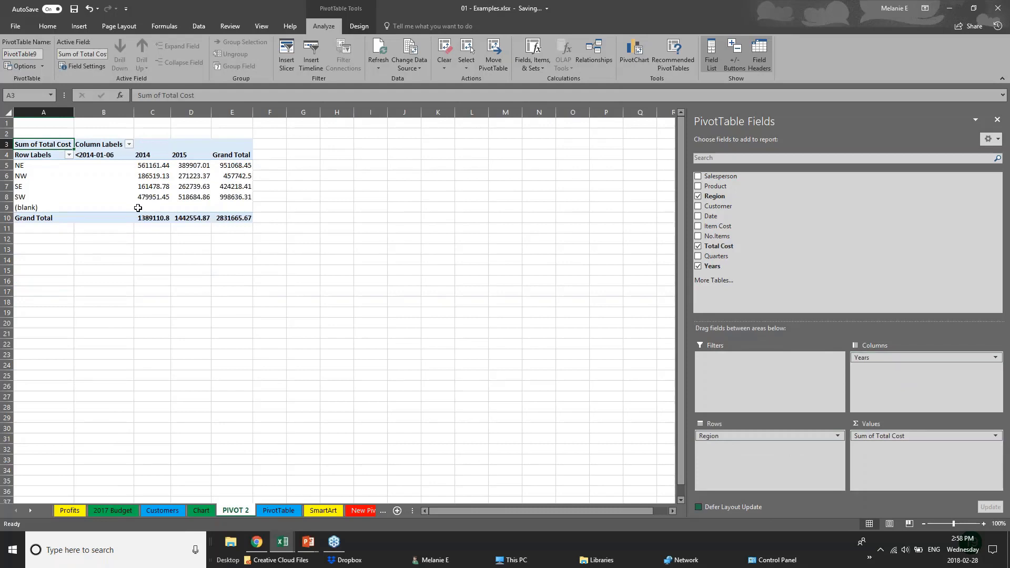
left_click(30, 169)
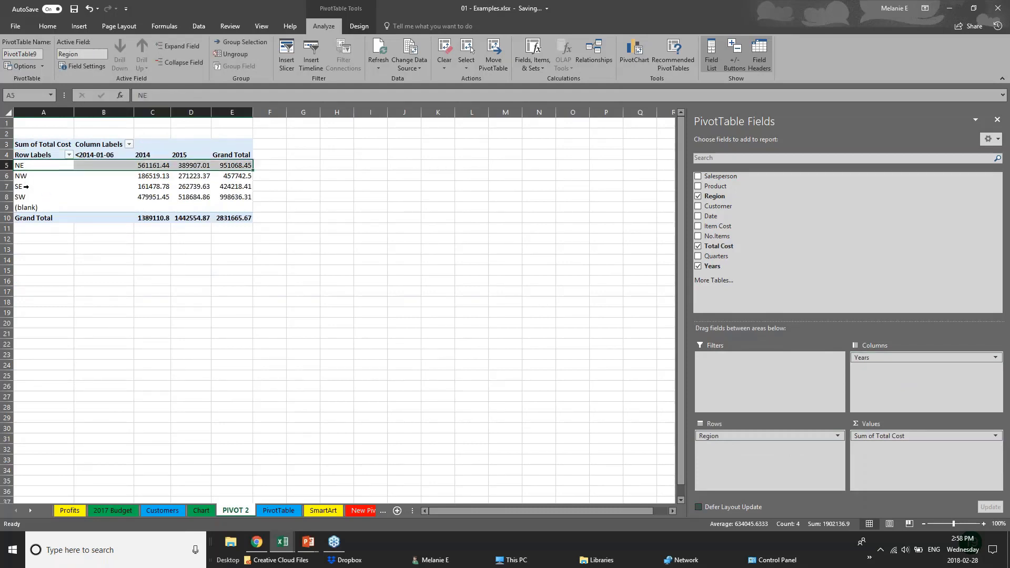
left_click(26, 186)
left_click(24, 199)
left_click(141, 167)
left_click(148, 188)
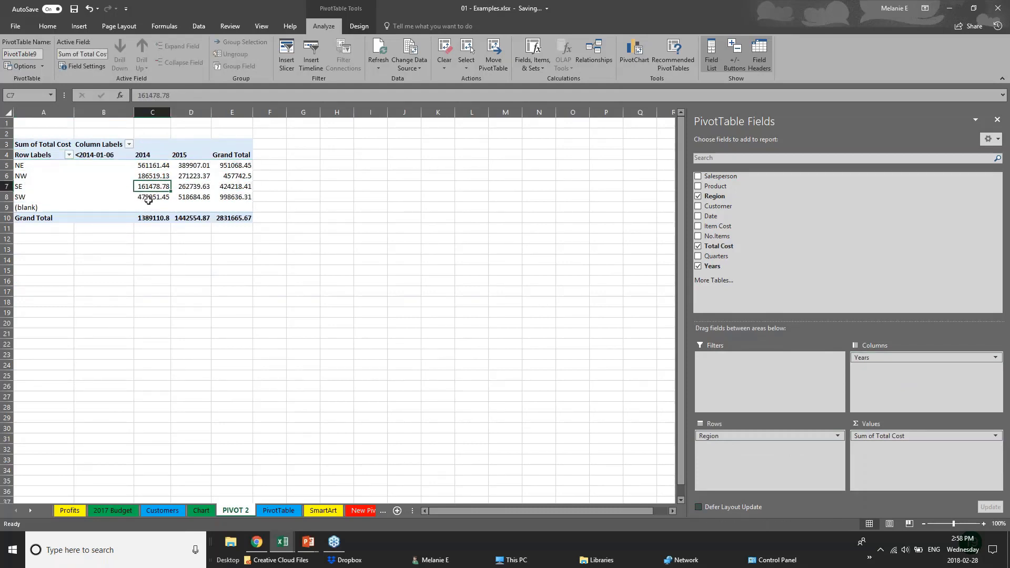
left_click(206, 156)
left_click(203, 177)
left_click(200, 196)
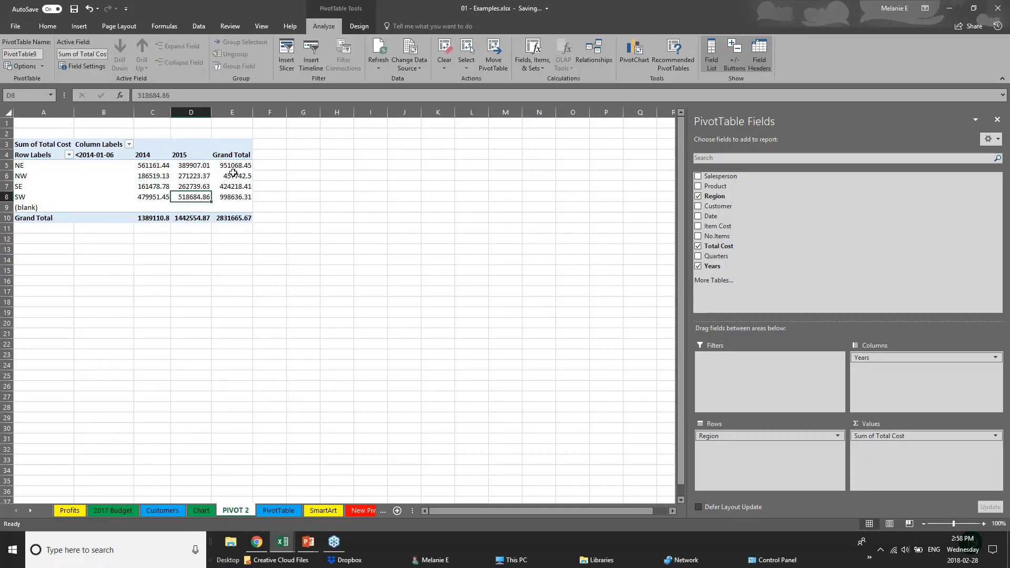
Put regions across columns with years down rows, adding Customer and Date as rows
left_click_drag(874, 358, 895, 359)
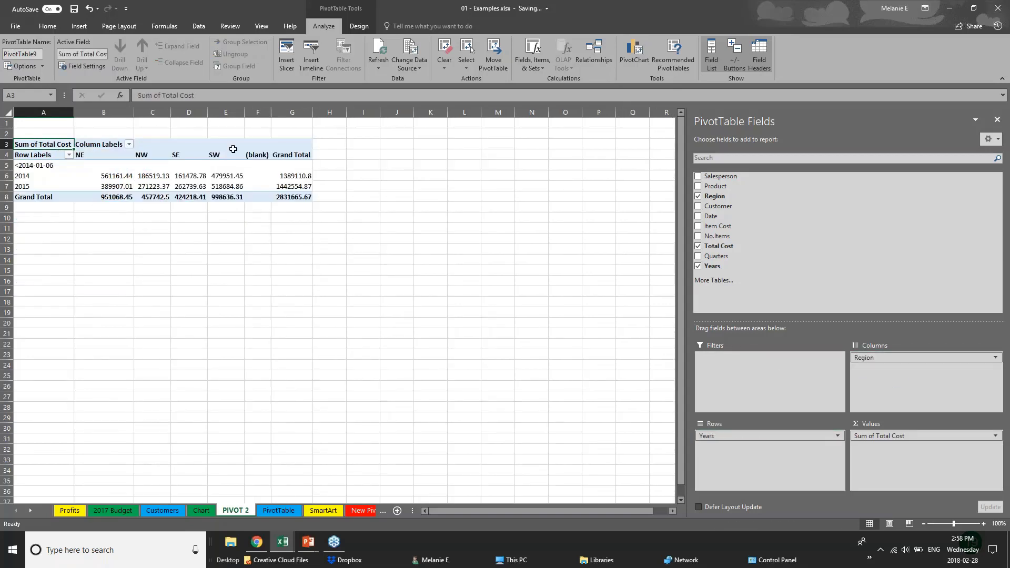
left_click(698, 206)
left_click(699, 216)
Move Customer under Region in columns, and expand then collapse the 2014 and 2015 month rows
left_click_drag(737, 447, 900, 369)
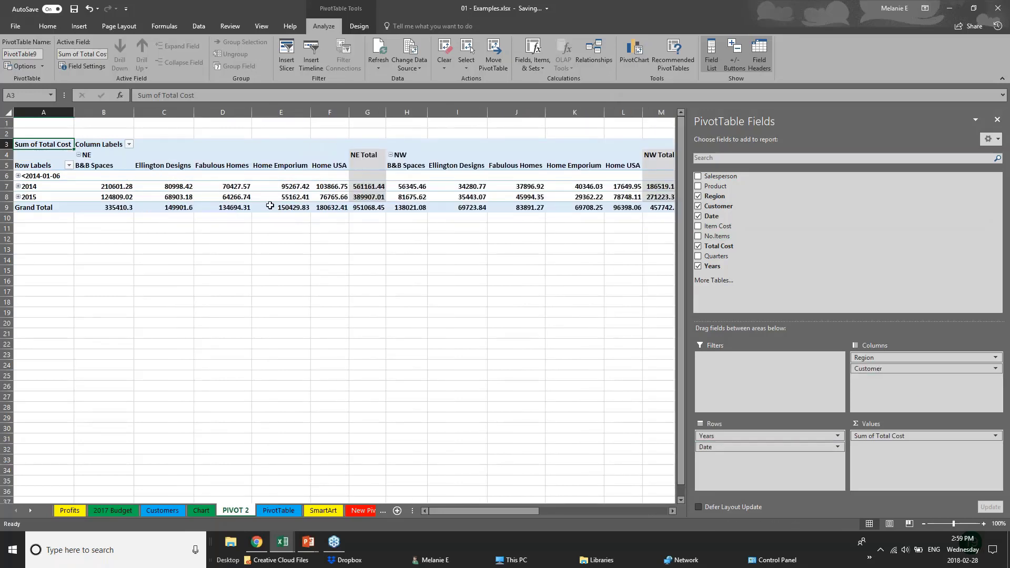
left_click(20, 177)
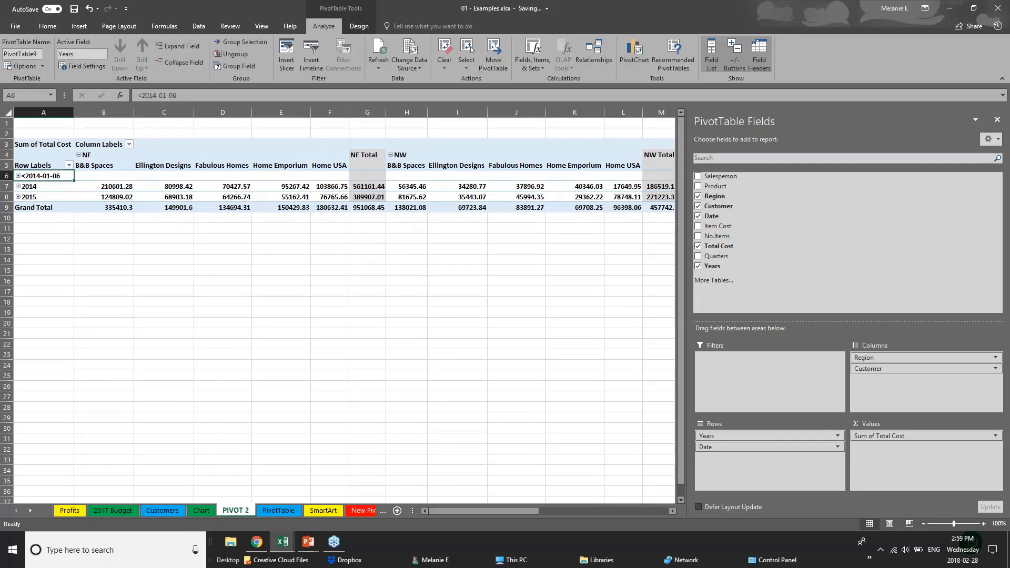
left_click(18, 187)
left_click(18, 186)
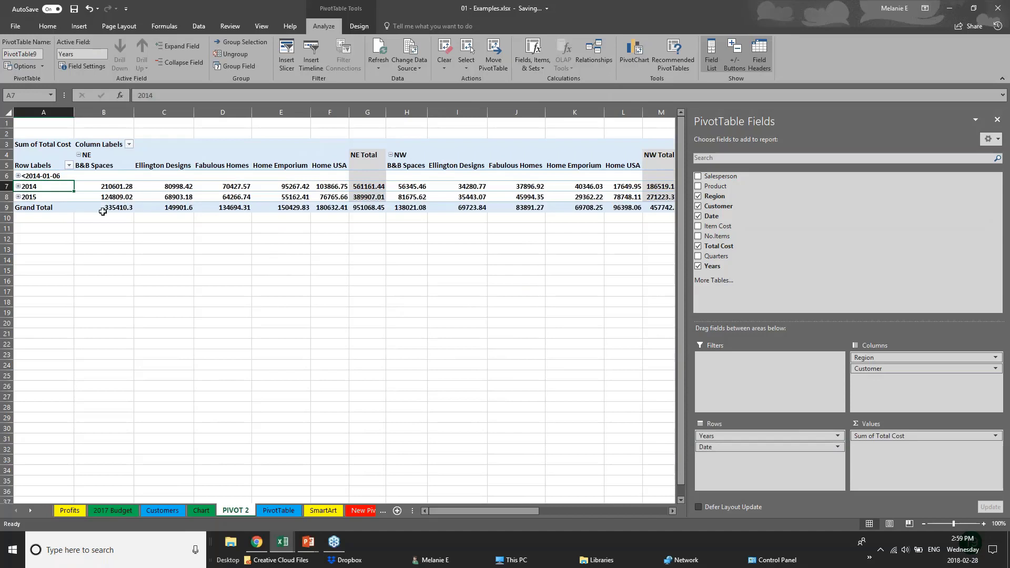
left_click(18, 198)
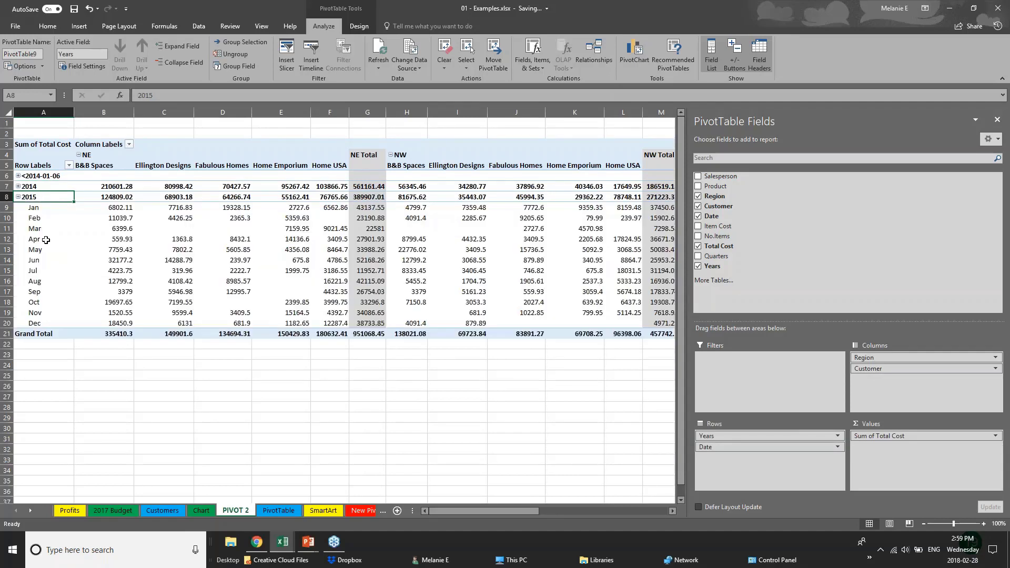
left_click(18, 197)
Remove Customer and Date, leaving a regions-by-years Total Cost summary of 2831665.67
left_click(424, 256)
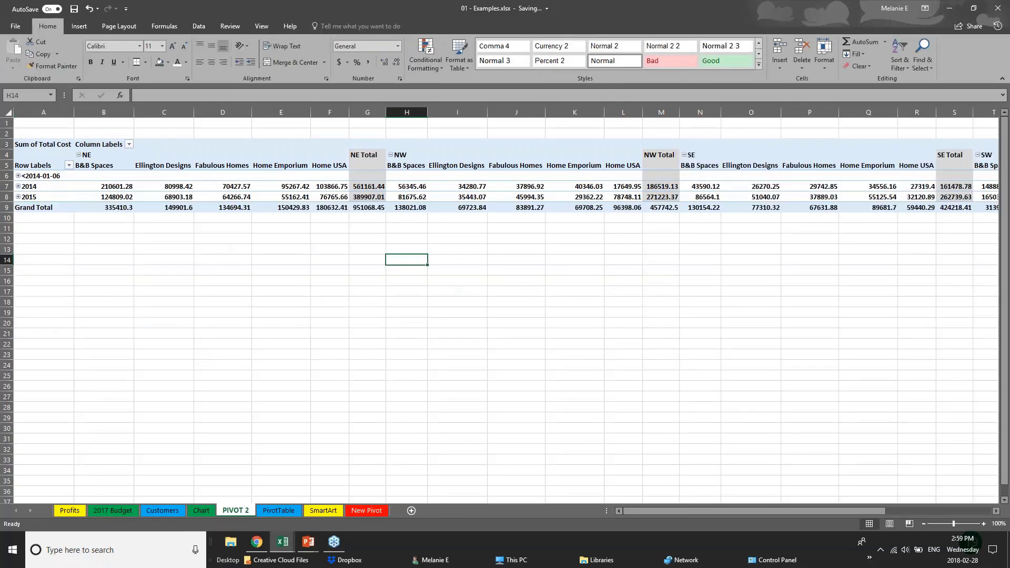
left_click(739, 177)
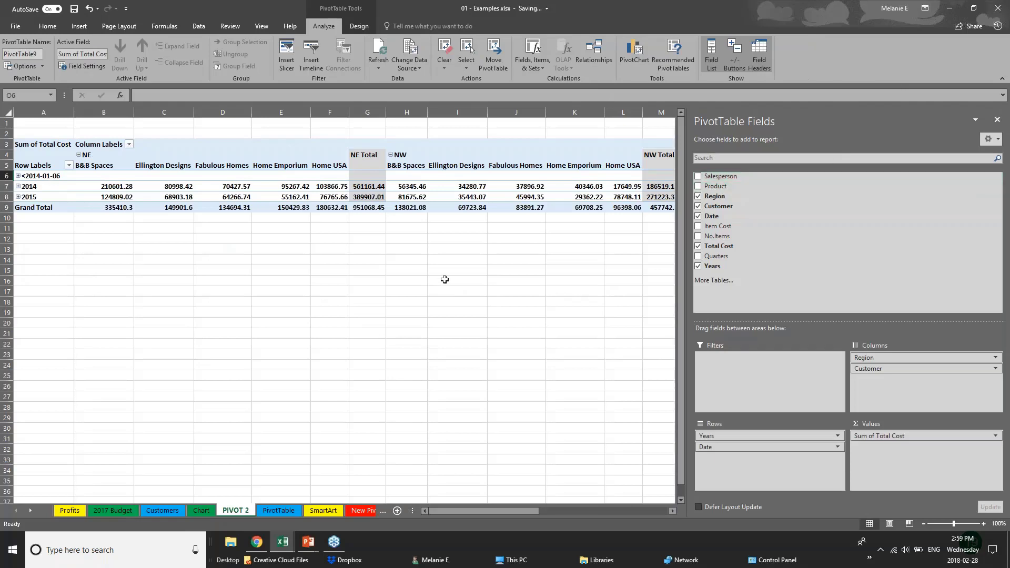
left_click(54, 262)
left_click(358, 198)
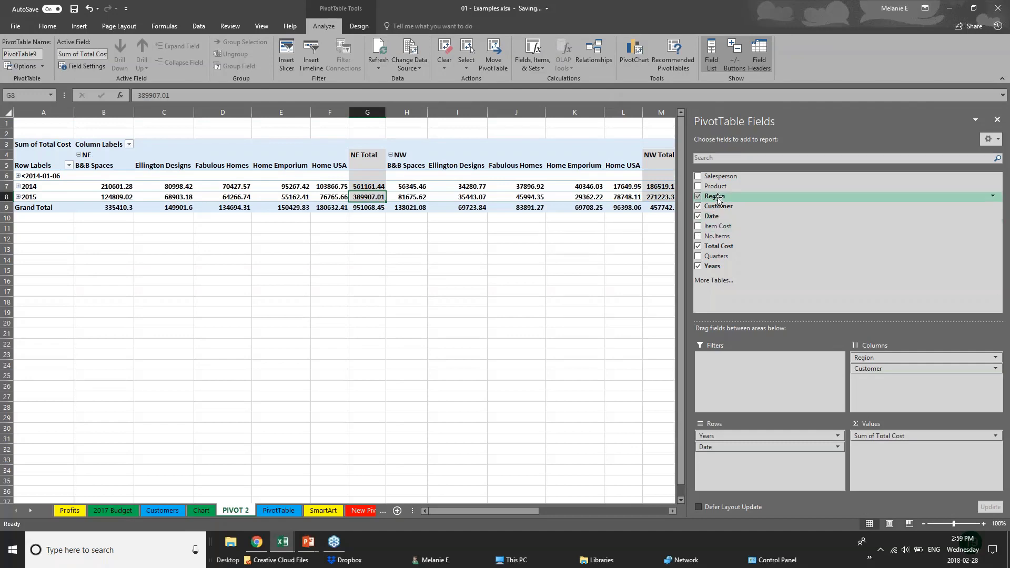
left_click(698, 205)
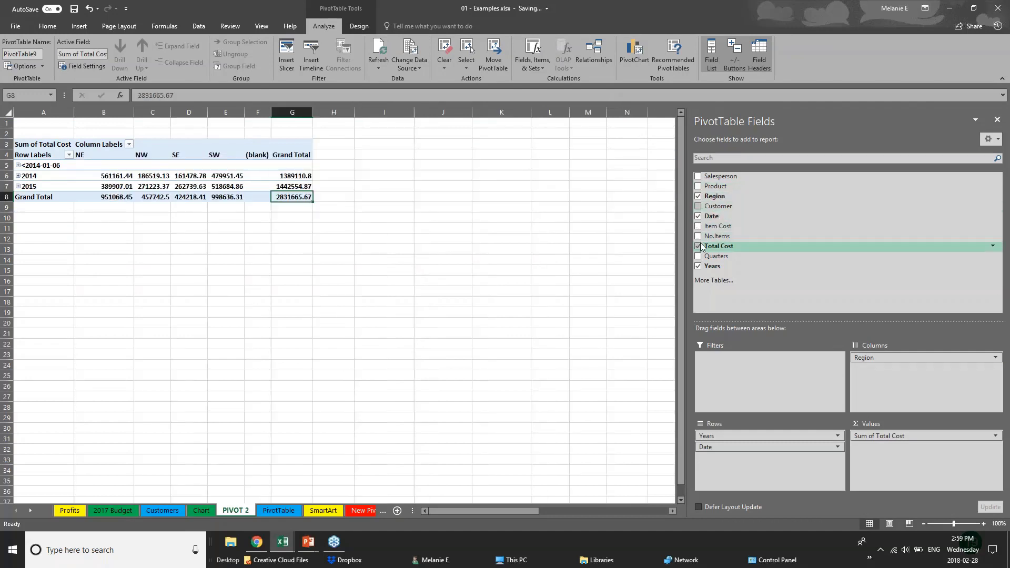
left_click(699, 216)
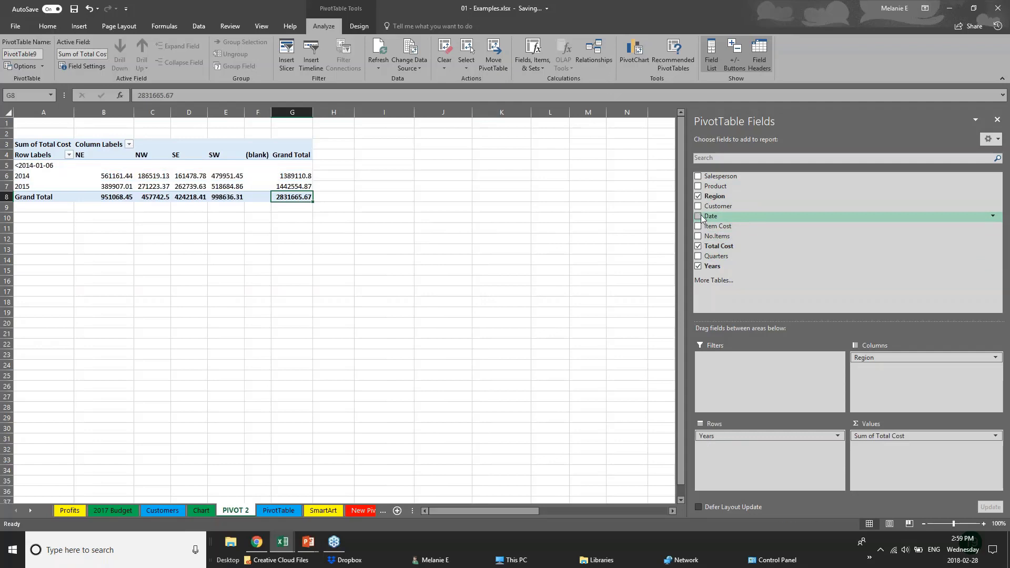
left_click(61, 227)
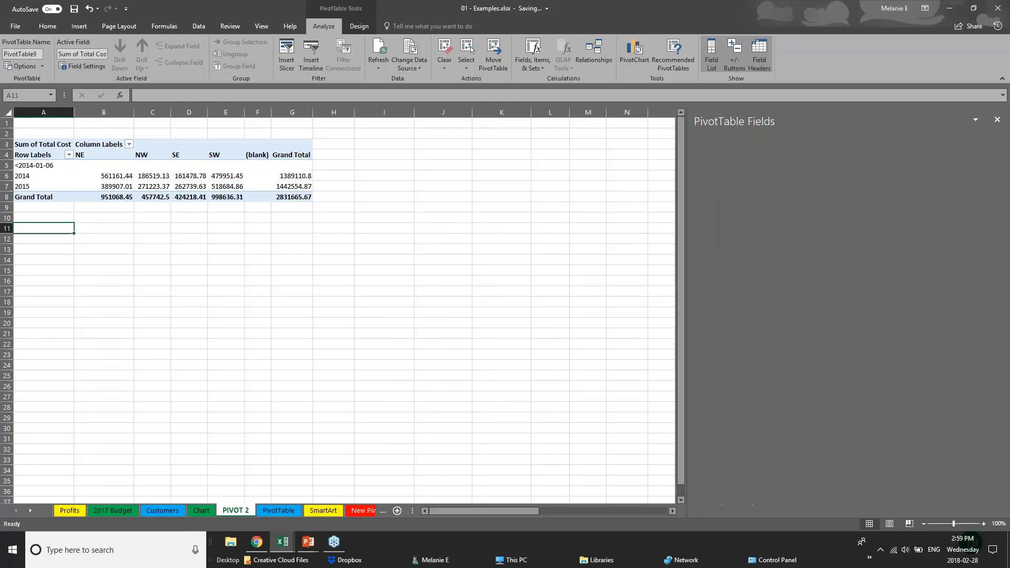
Select cell C8 in the pivot table to bring back the PivotTable Fields pane
left_click(161, 194)
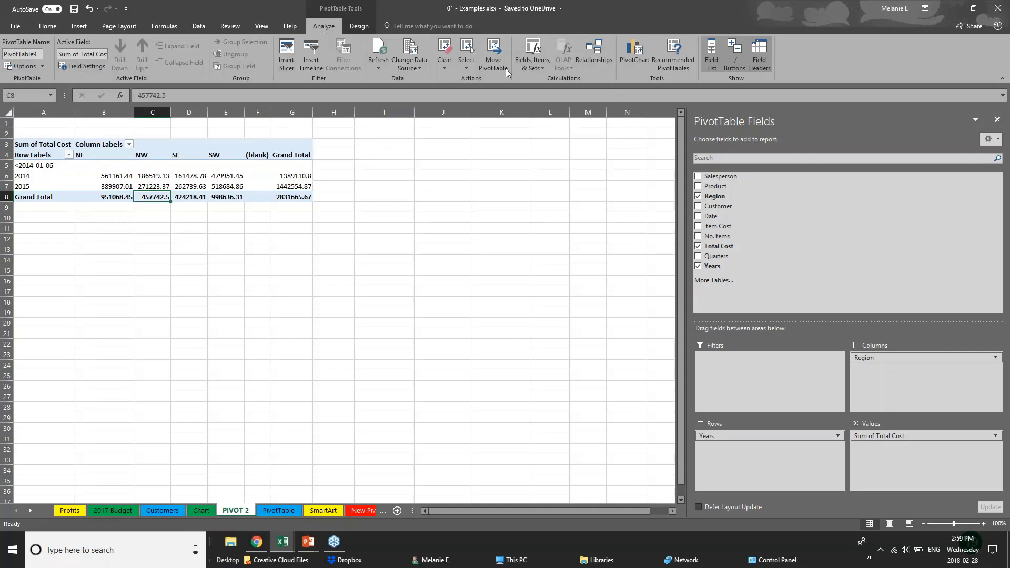
Insert a clustered column PivotChart and place it beside the table over columns H–L
left_click(641, 61)
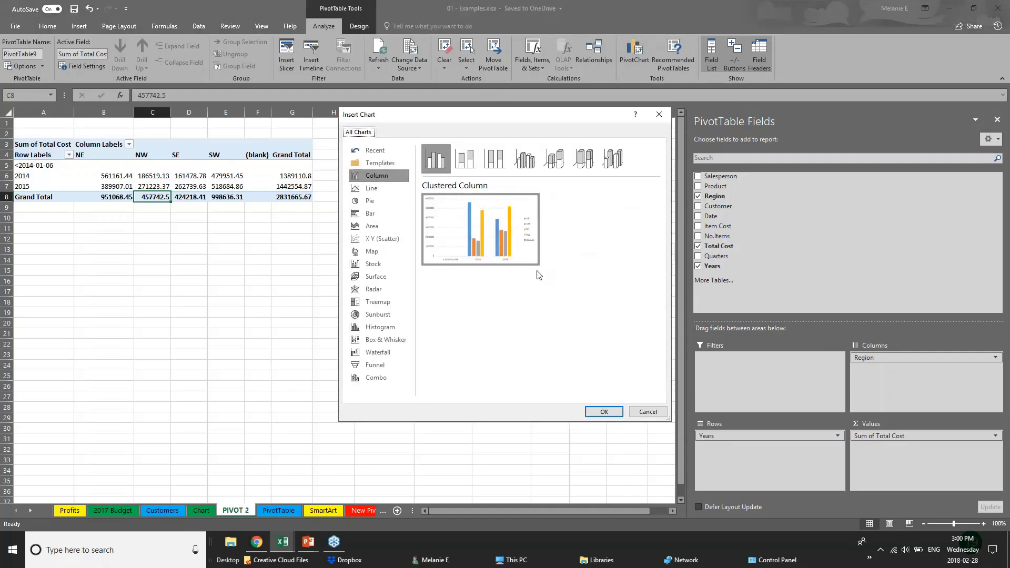
left_click(600, 411)
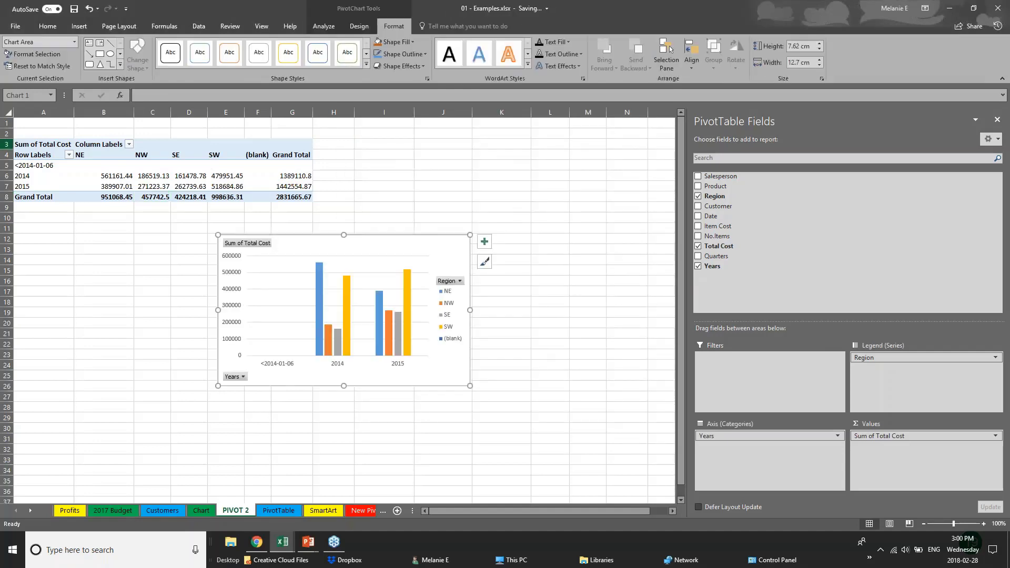
left_click_drag(416, 284, 581, 142)
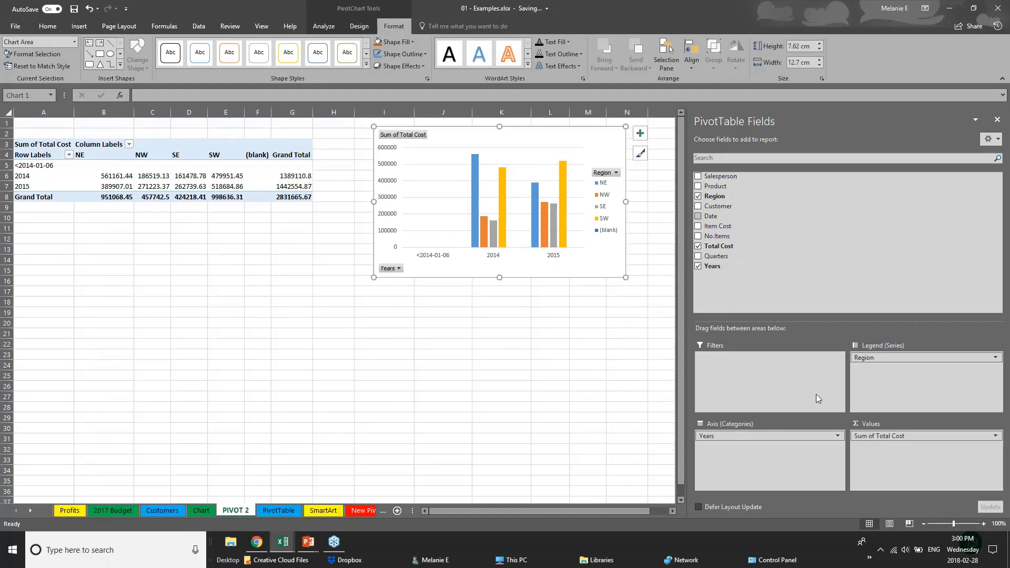
Add Product and Customer to the chart, moving Customer into the legend series
left_click(777, 436)
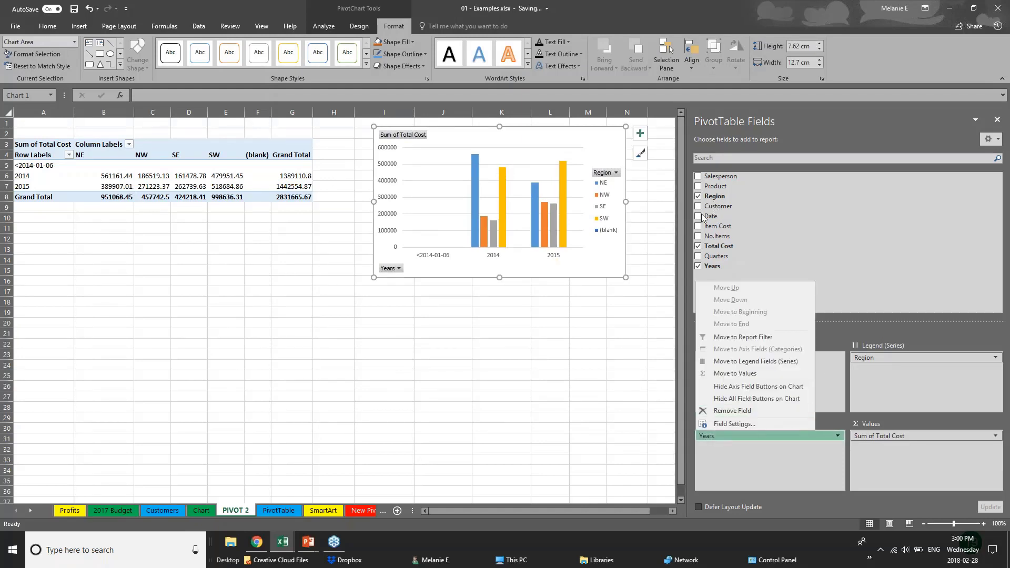
left_click(698, 187)
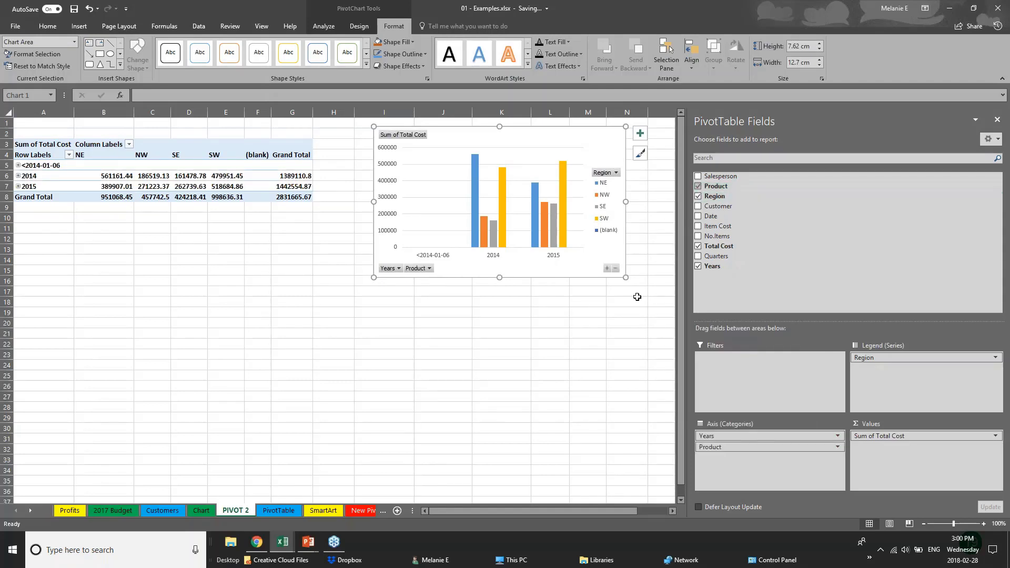
left_click(699, 207)
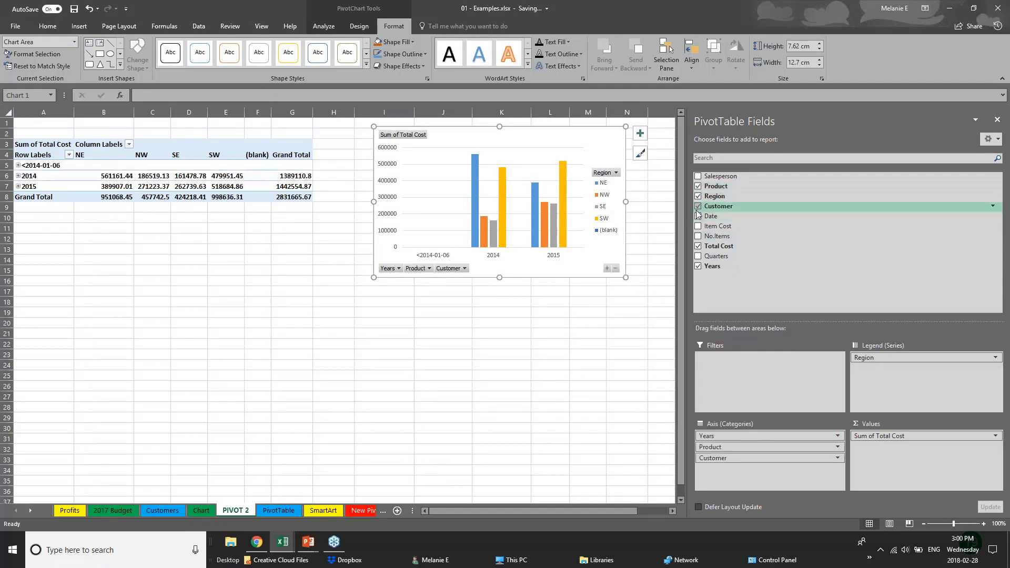
left_click(461, 269)
left_click(464, 269)
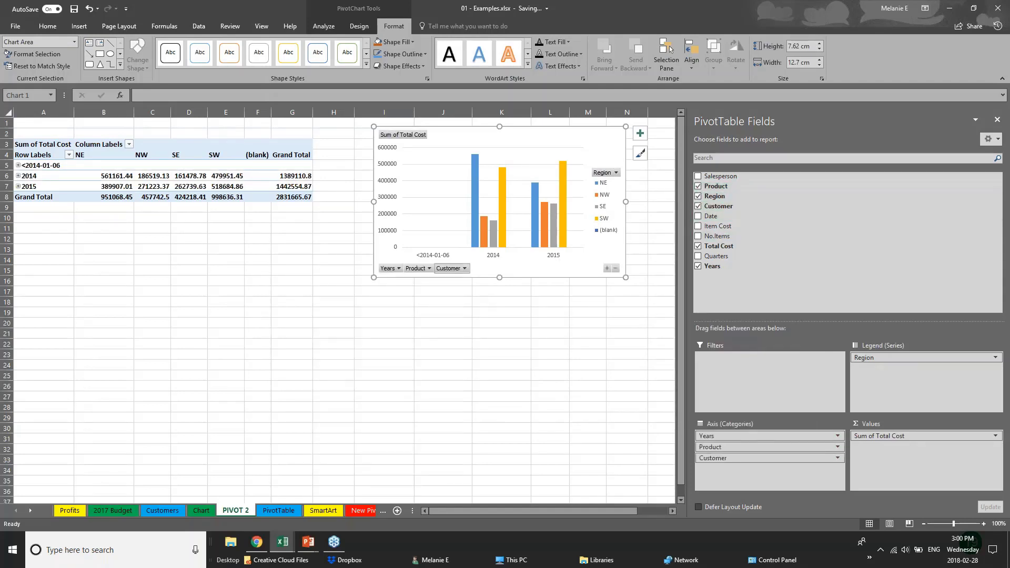
left_click(465, 269)
left_click(508, 301)
left_click_drag(769, 458, 894, 371)
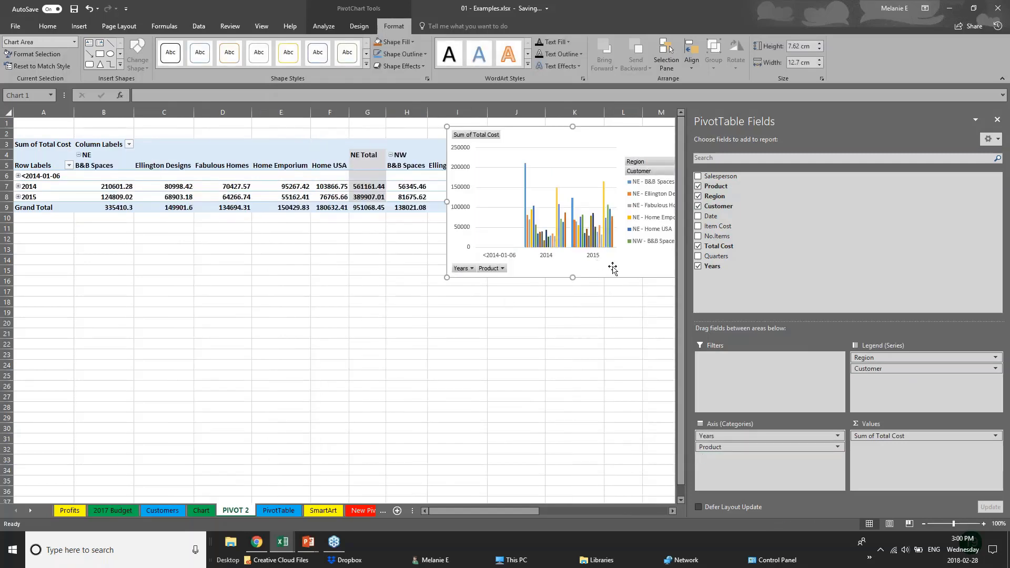
Move the chart below the table over rows 18–32, with Region as categories and Product as legend
left_click_drag(634, 140, 484, 312)
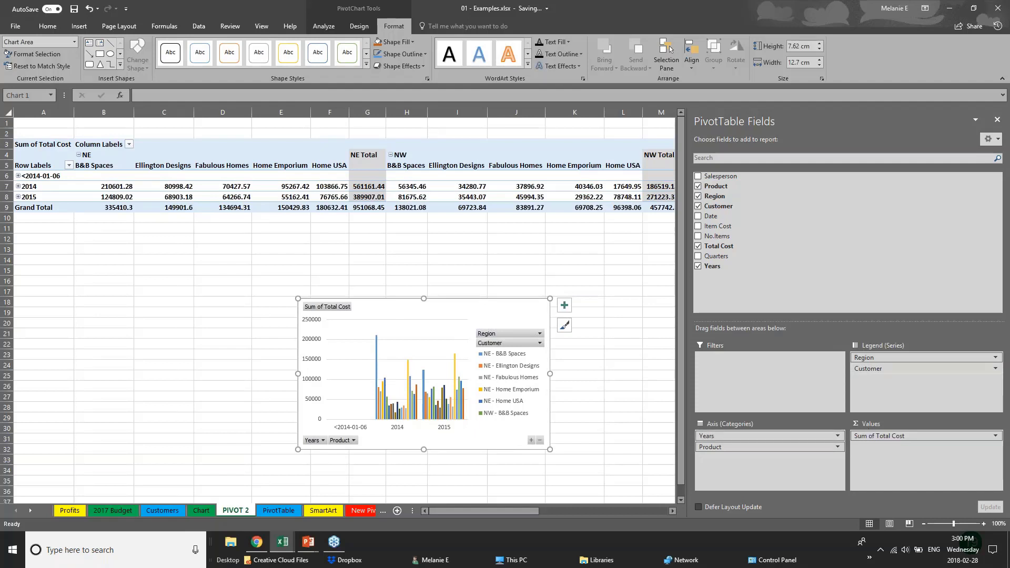
left_click_drag(903, 357, 760, 482)
left_click_drag(755, 447, 890, 380)
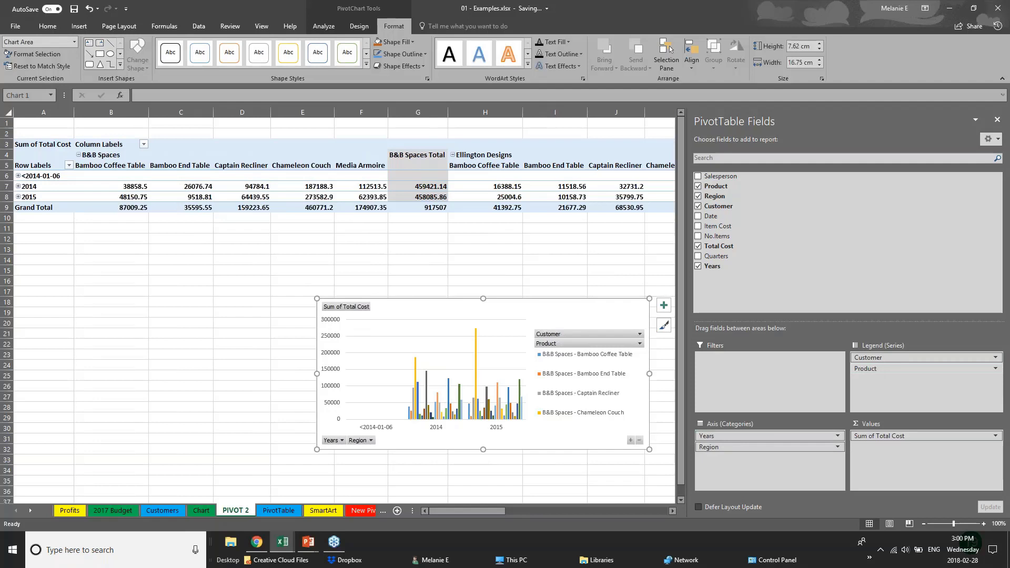
left_click(79, 26)
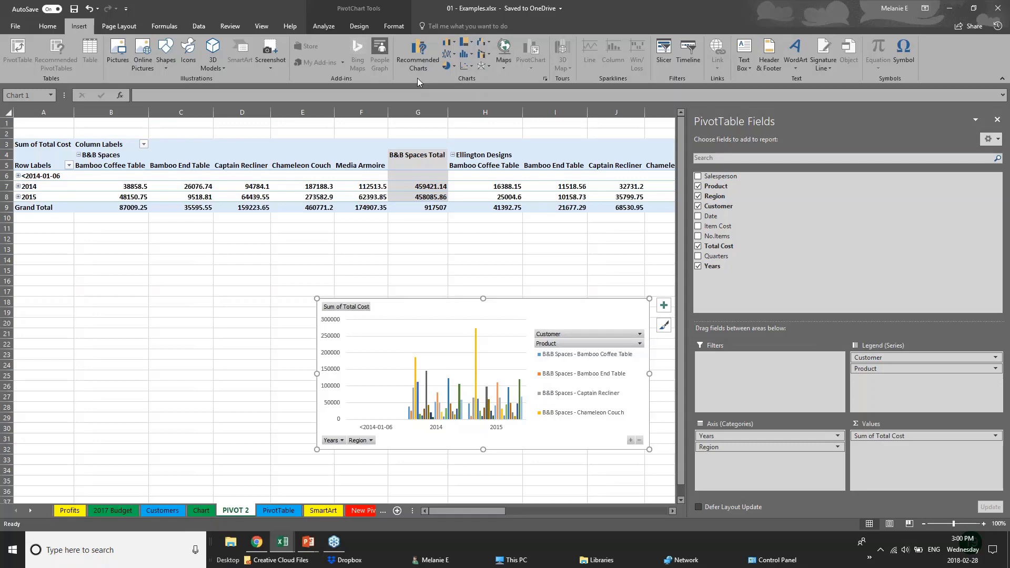
left_click(291, 312)
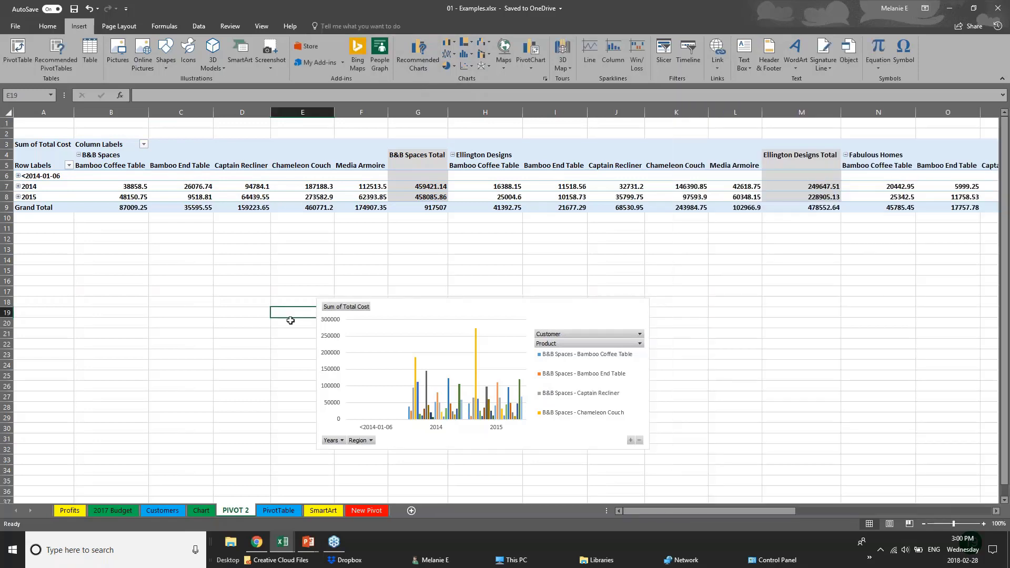
Return to the PowerPoint slide show and advance to the Thank you slide
left_click(308, 548)
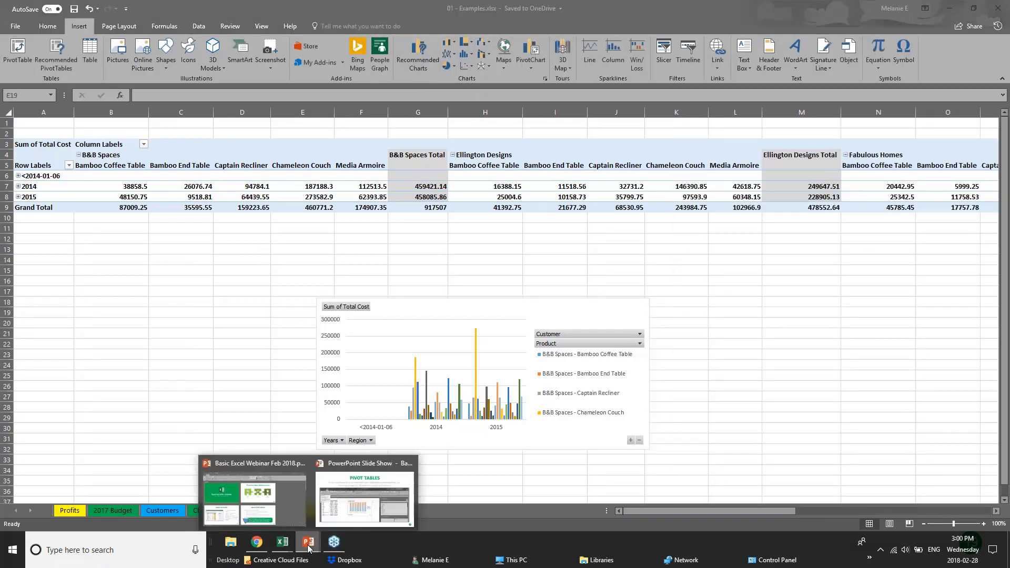
left_click(363, 509)
key("Right")
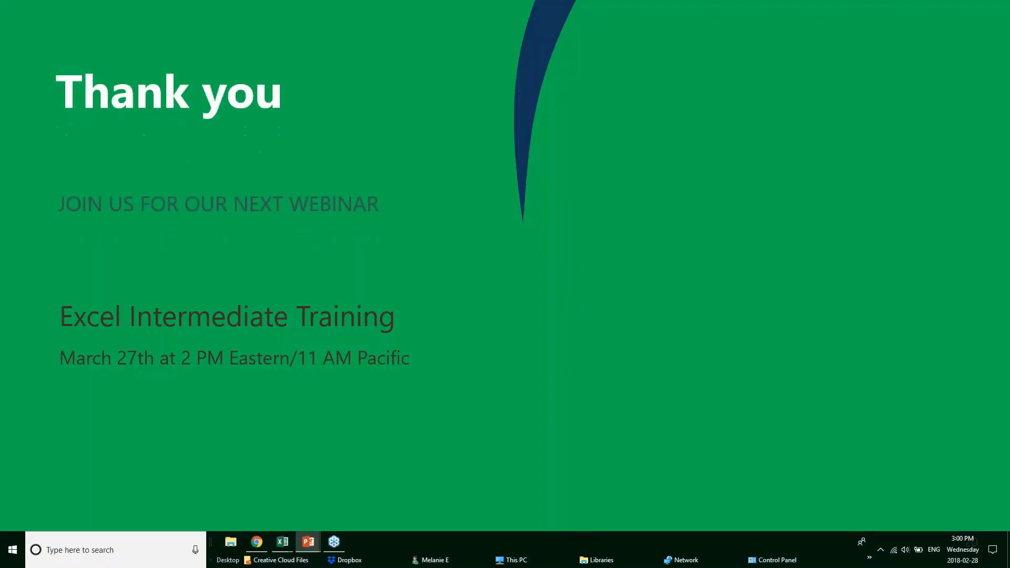